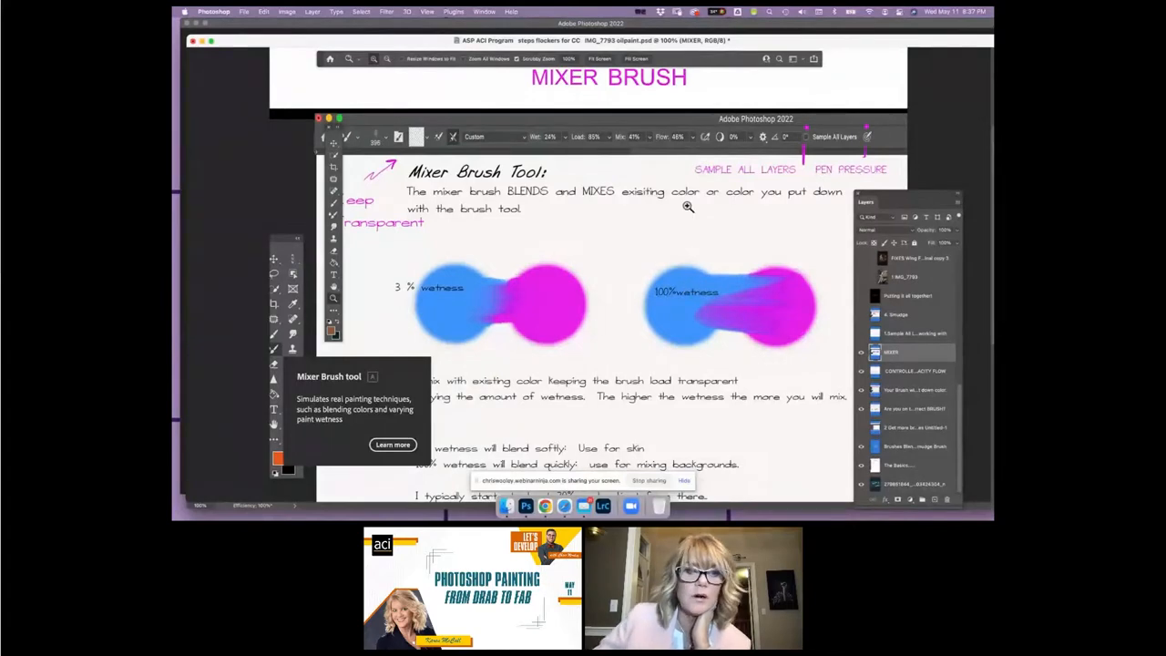
Step: Toggle the MIXER layer's visibility off and back on
scroll(284, 240, "down", 2)
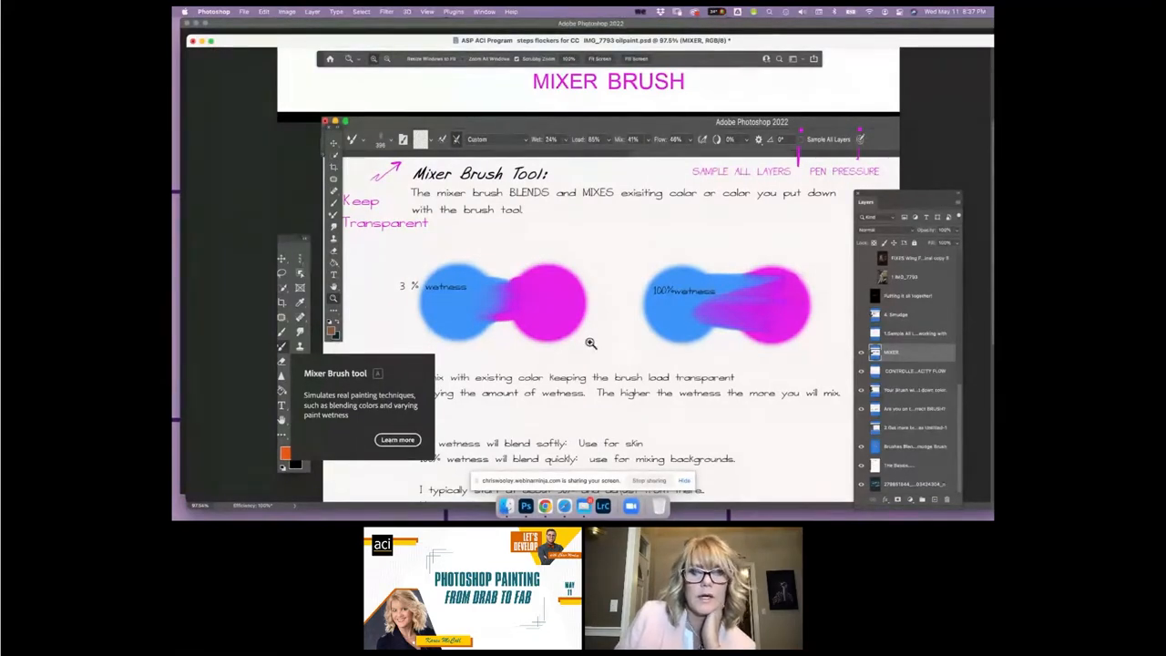
left_click(862, 353)
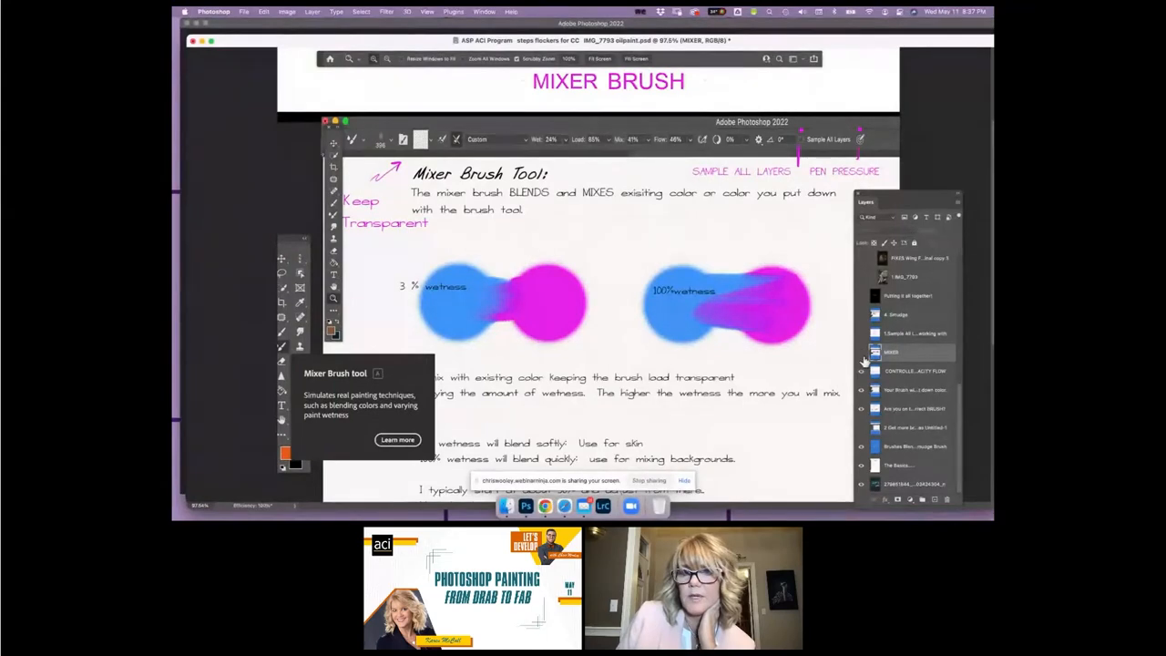
left_click(861, 354)
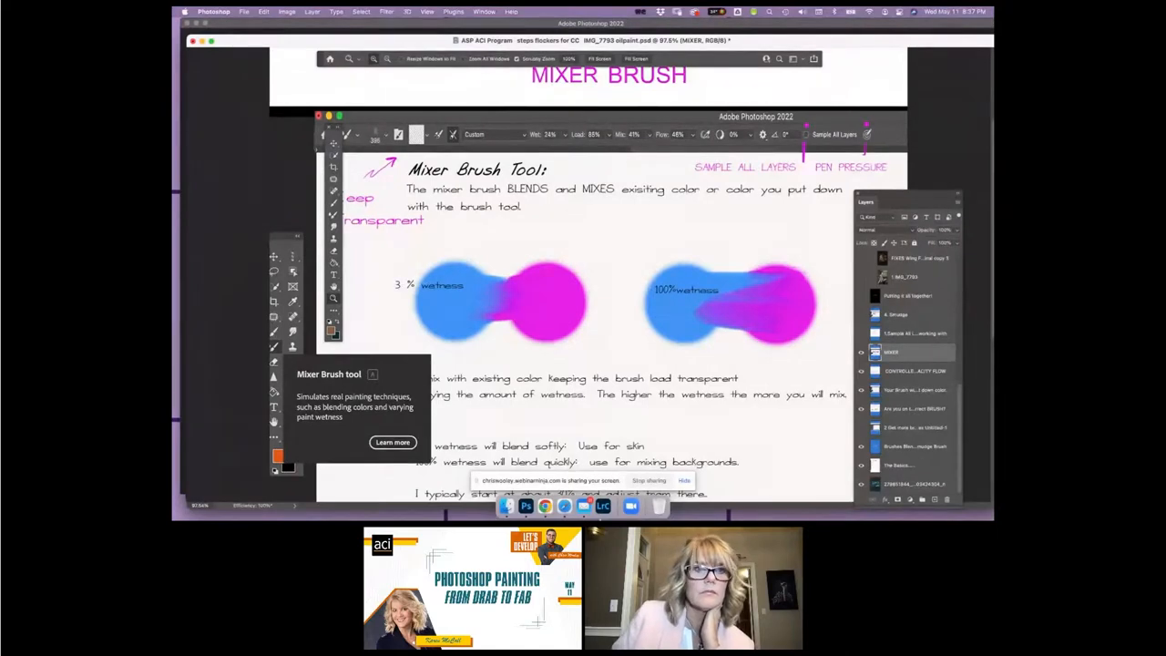
Step: Move the document window clear of the floating toolbar so the Mixer Brush slide is uncovered
left_click_drag(262, 43, 366, 83)
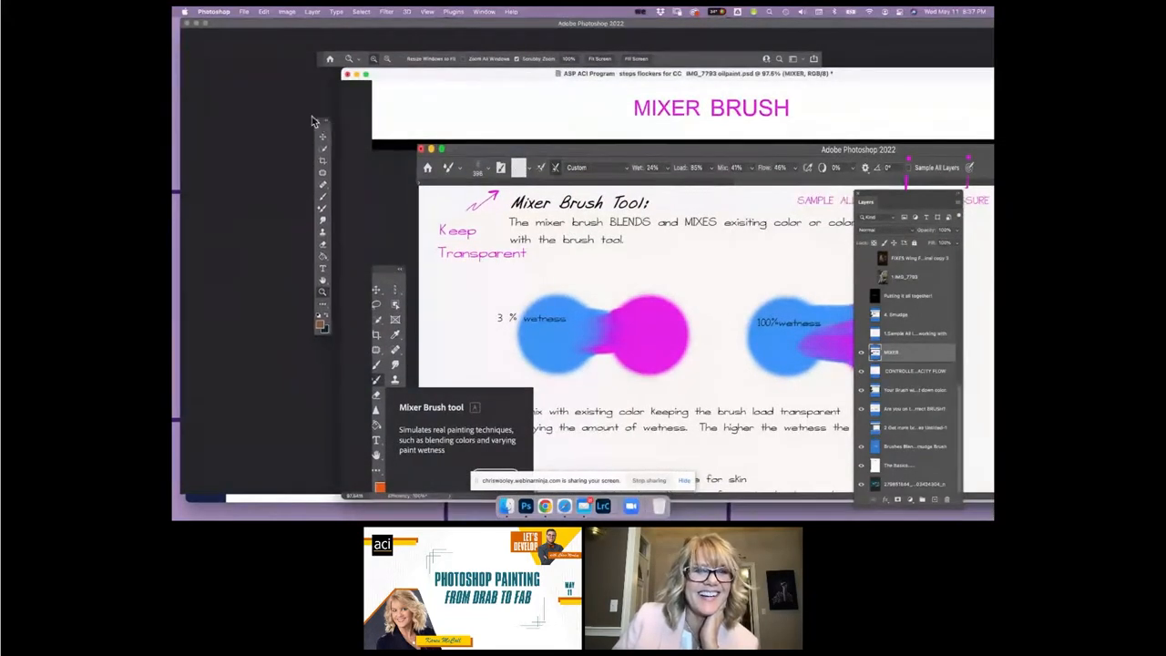
left_click_drag(408, 78, 321, 46)
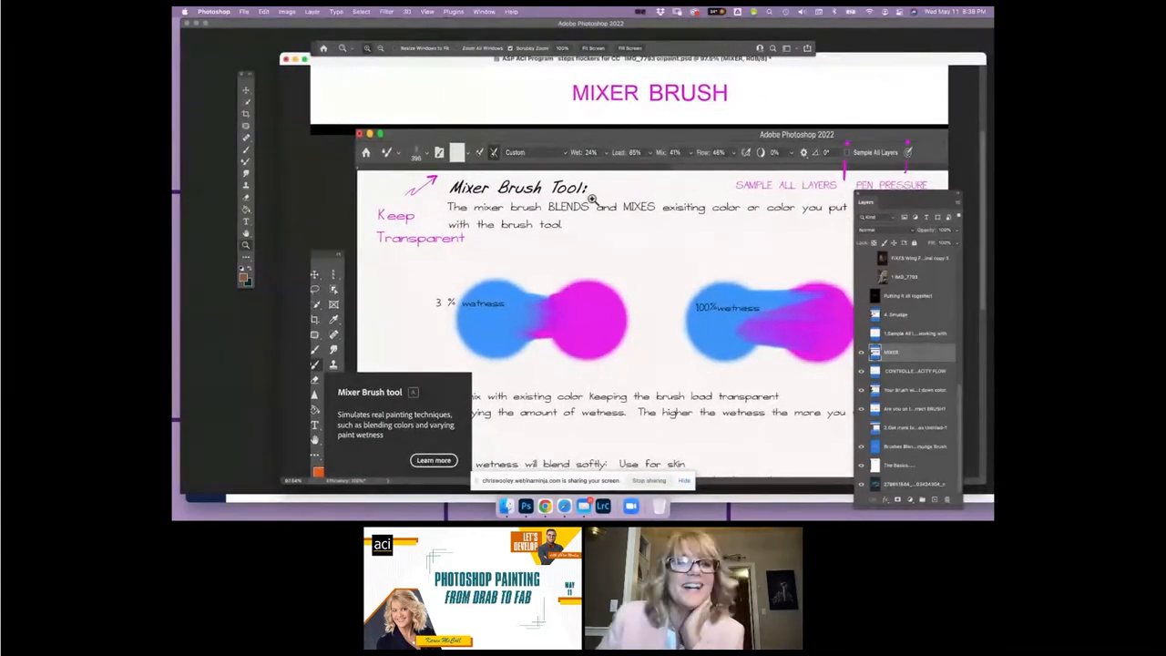
scroll(539, 171, "down", 1)
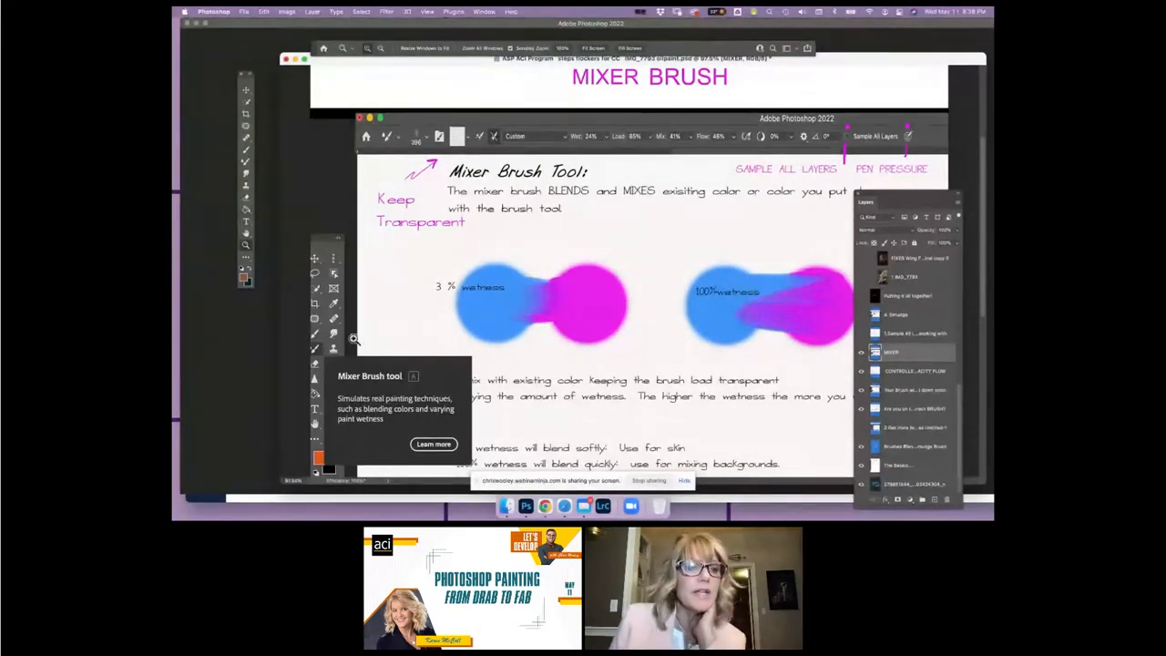
Step: Switch to the Brush tool with the Soft Round preset from the Squirrel Brushes Brushes 2 group
left_click(246, 165)
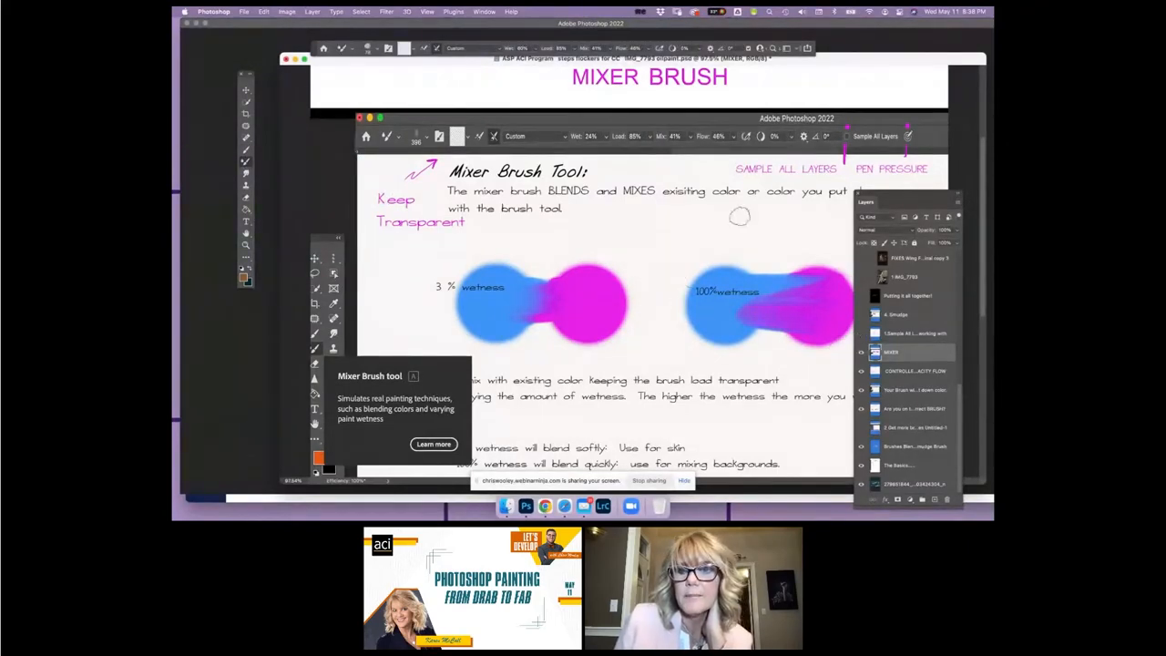
left_click(245, 149)
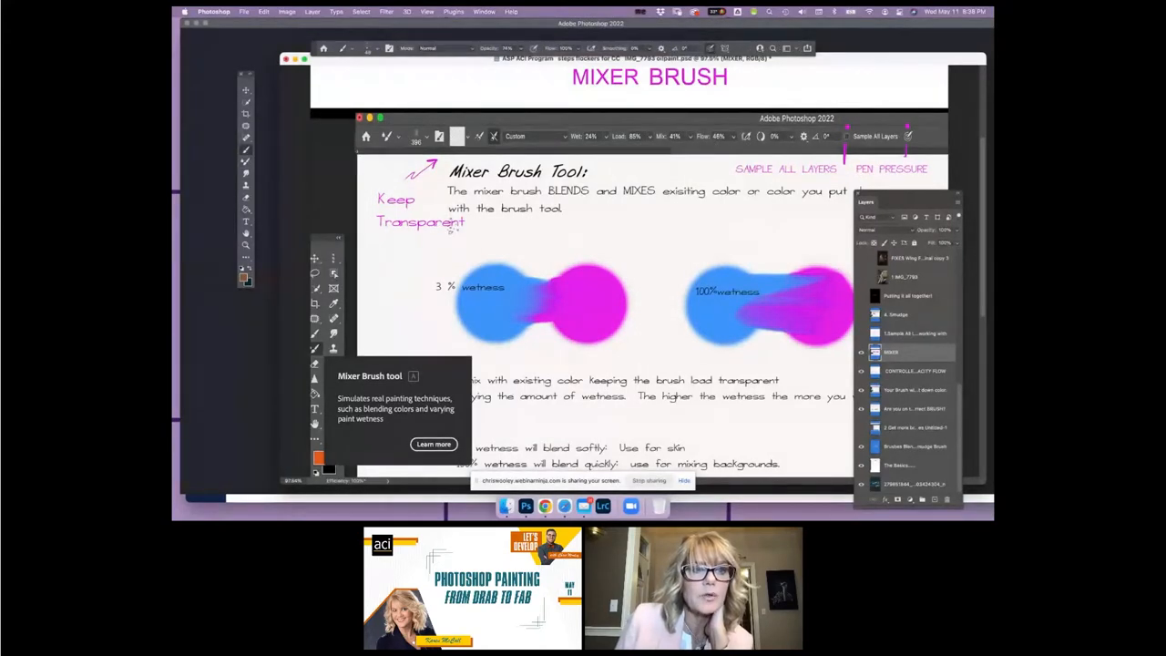
left_click(387, 48)
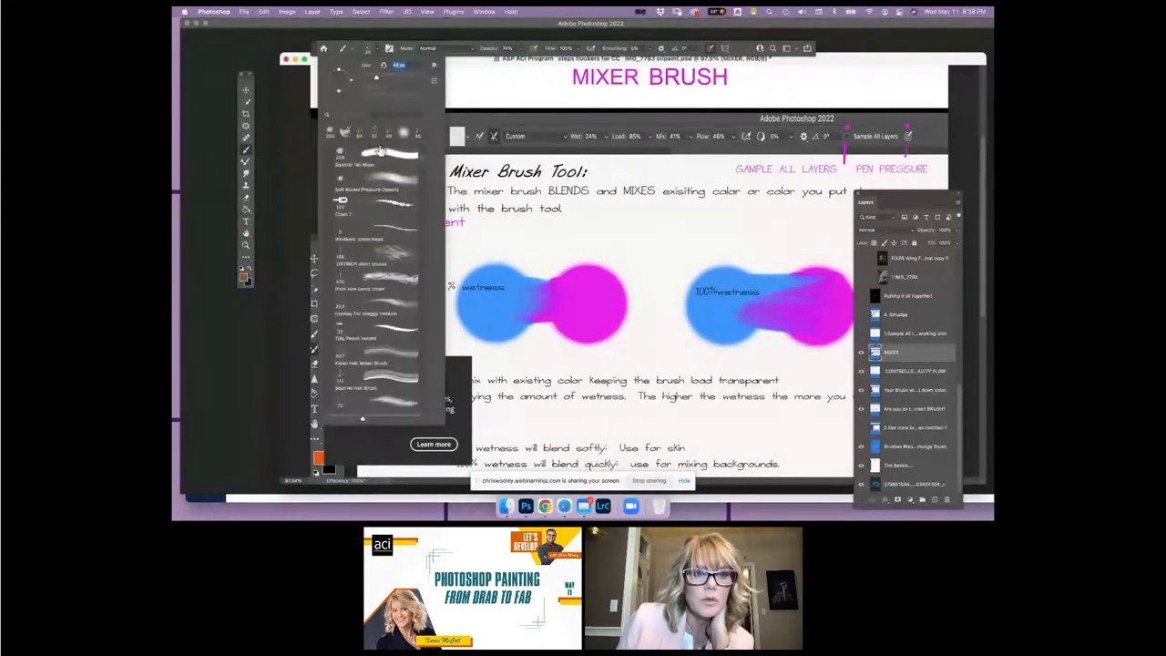
scroll(420, 146, "down", 3)
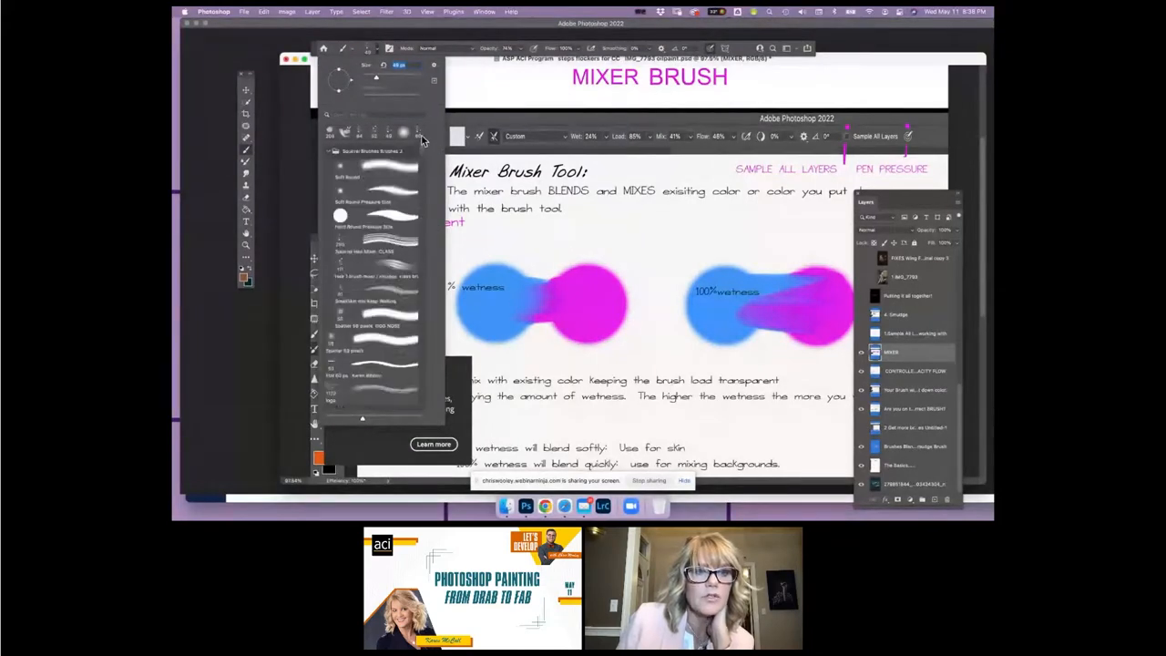
left_click(363, 170)
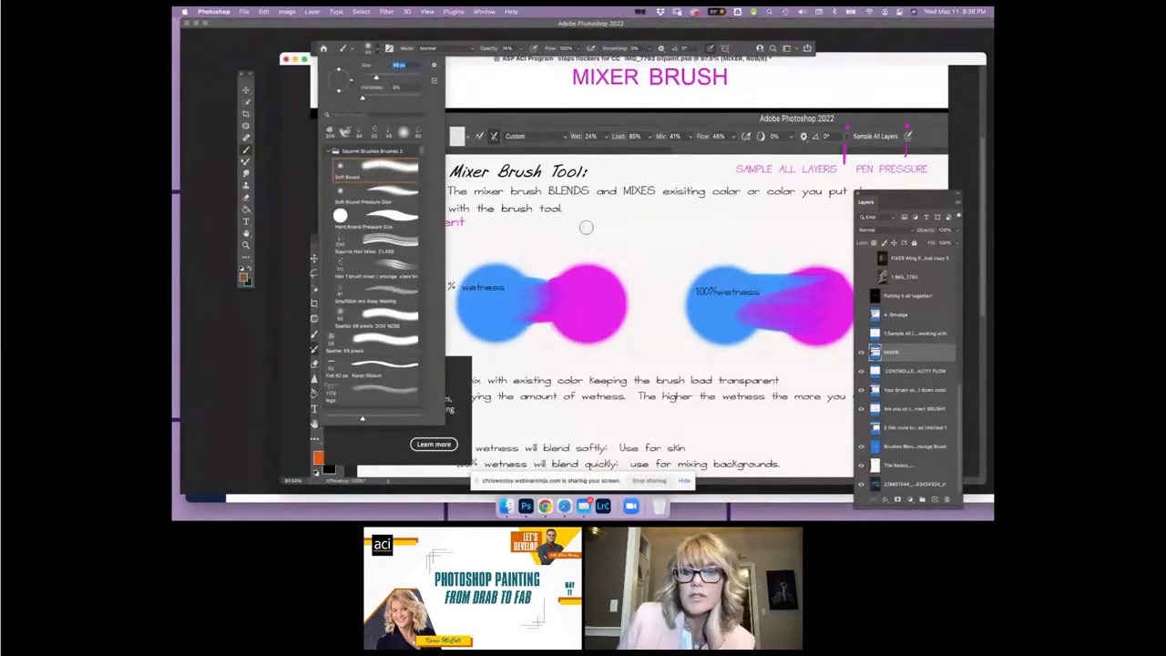
Step: Paint groups of short brown hair-like strokes on the MIXER layer, in the white area above the blue and pink circles
mouse_move(638, 242)
left_mouse_down()
mouse_move(672, 229)
mouse_move(662, 254)
mouse_move(645, 239)
mouse_move(665, 248)
mouse_move(669, 267)
mouse_move(704, 254)
left_mouse_up()
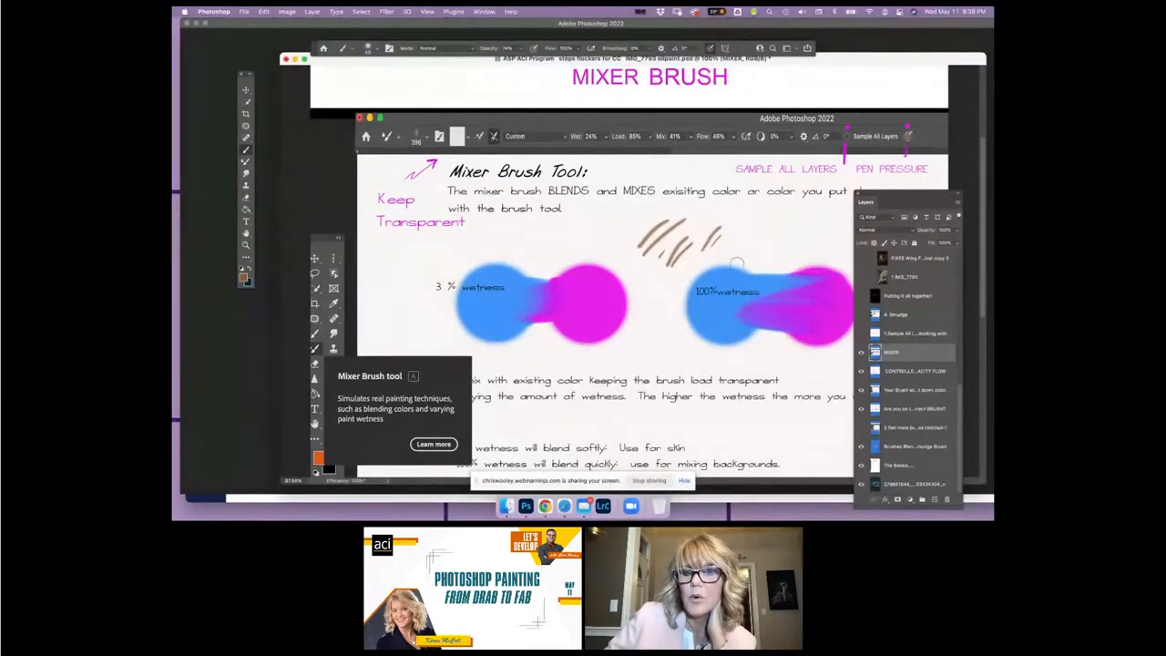
mouse_move(744, 253)
left_mouse_down()
mouse_move(762, 219)
mouse_move(753, 252)
mouse_move(769, 227)
mouse_move(756, 250)
mouse_move(774, 246)
mouse_move(823, 185)
left_mouse_up()
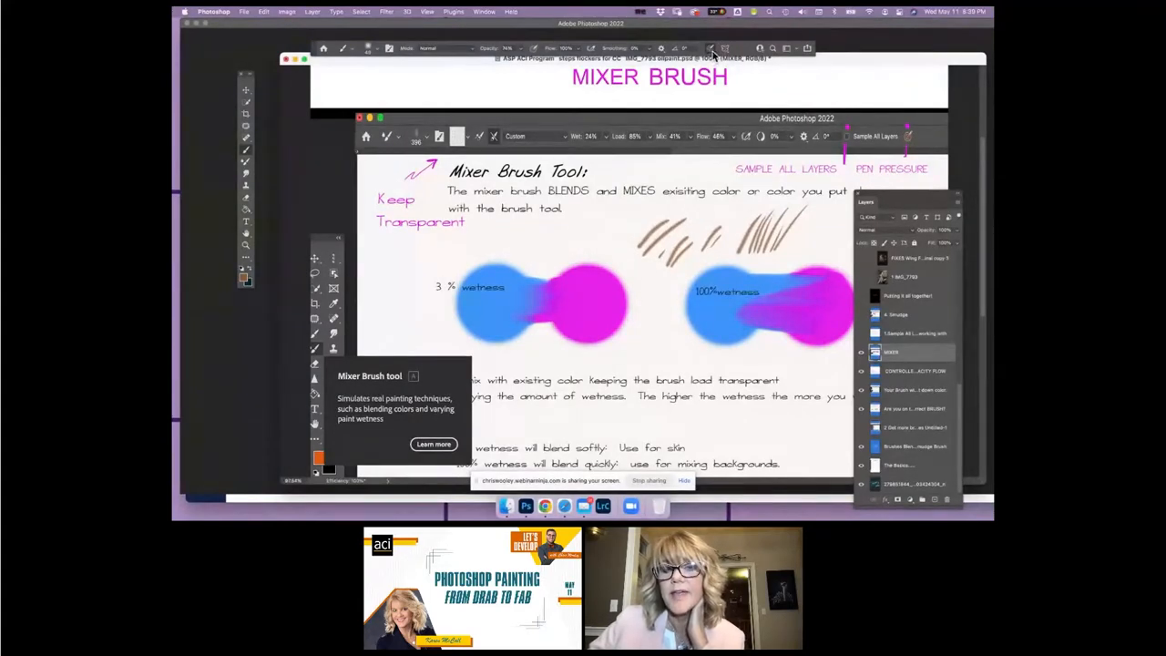
mouse_move(628, 220)
left_mouse_down()
mouse_move(604, 249)
mouse_move(592, 208)
mouse_move(581, 248)
mouse_move(572, 227)
mouse_move(545, 248)
left_mouse_up()
left_click_drag(625, 218, 616, 264)
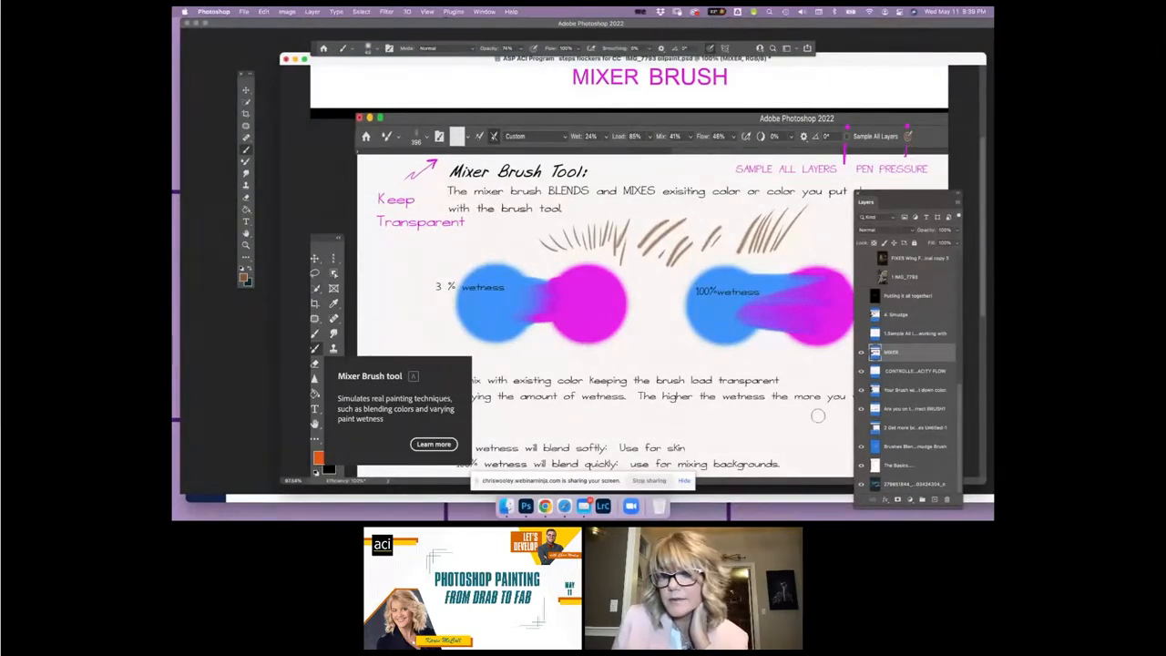
Step: Show and select the Mixer Brush Tips layer, and move the Layers panel slightly away from the slide's text
left_click(860, 334)
left_click(895, 337)
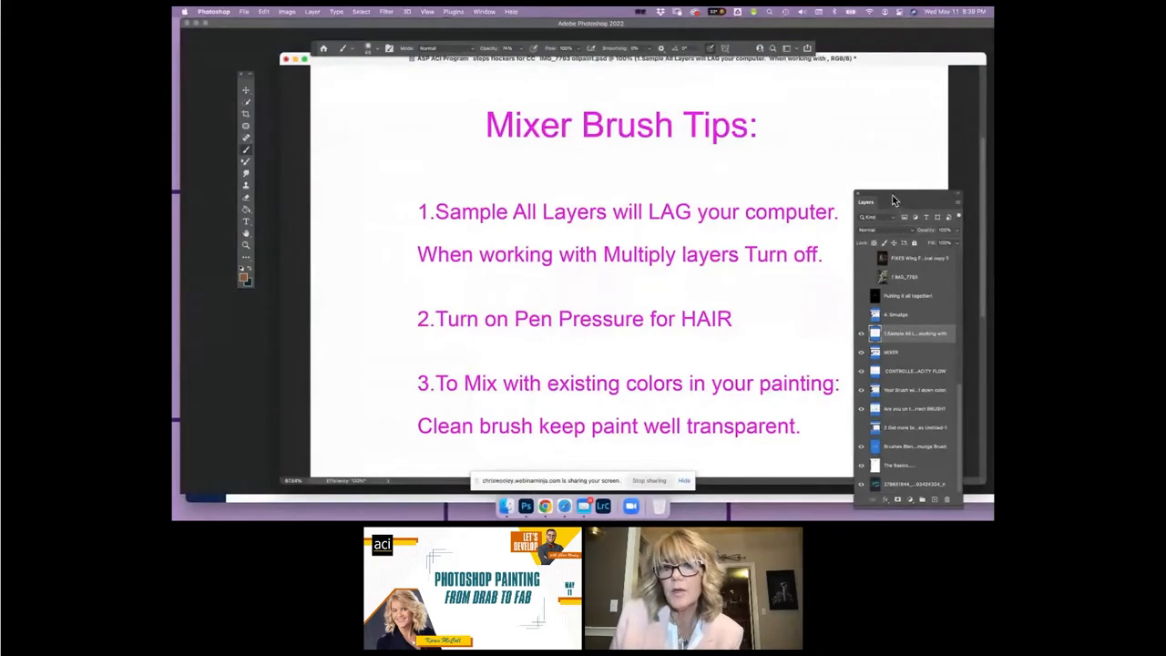
left_click_drag(893, 198, 899, 180)
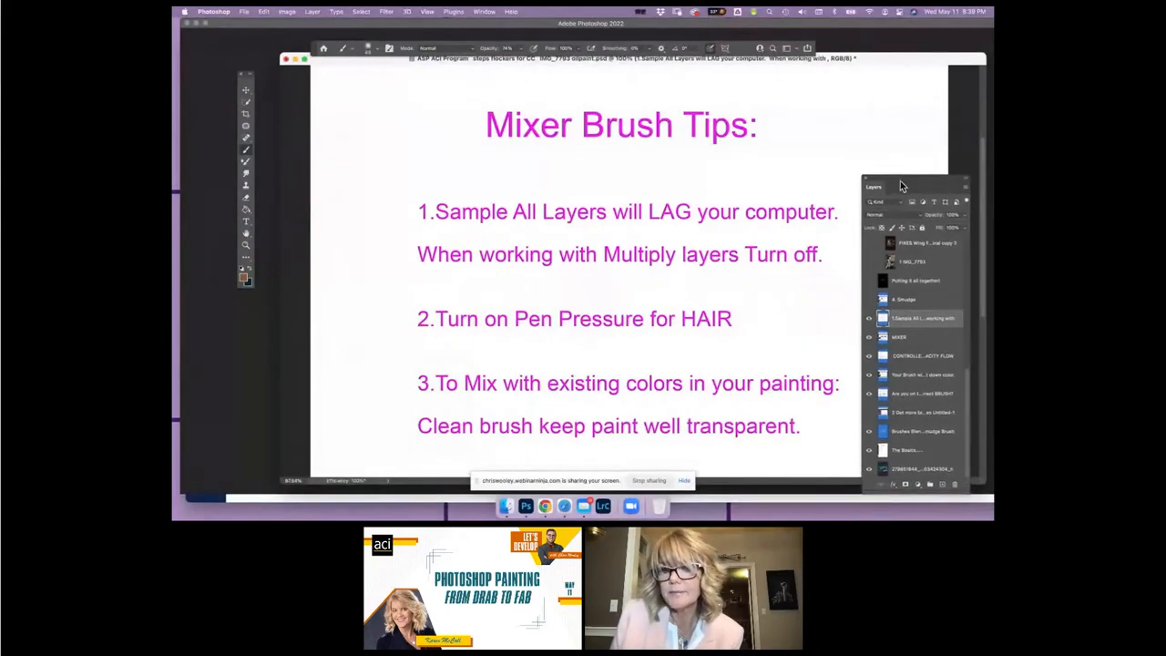
Step: Show the "4. Smudge" layer to present the Smudge Brush slide
left_click(870, 300)
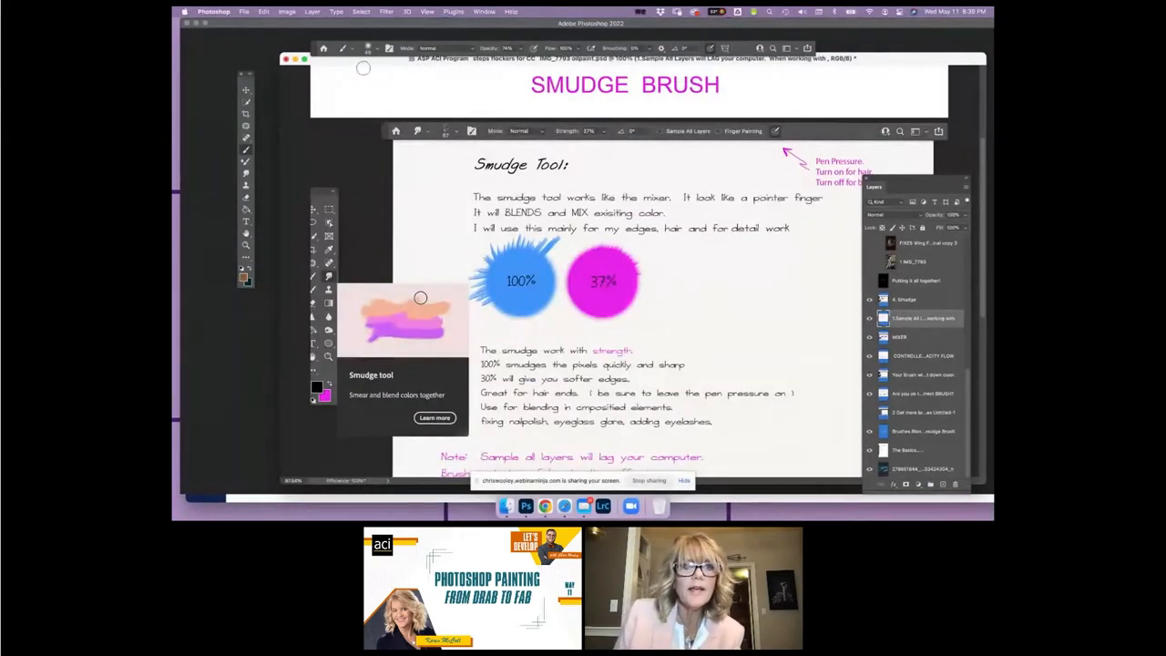
scroll(375, 74, "down", 2)
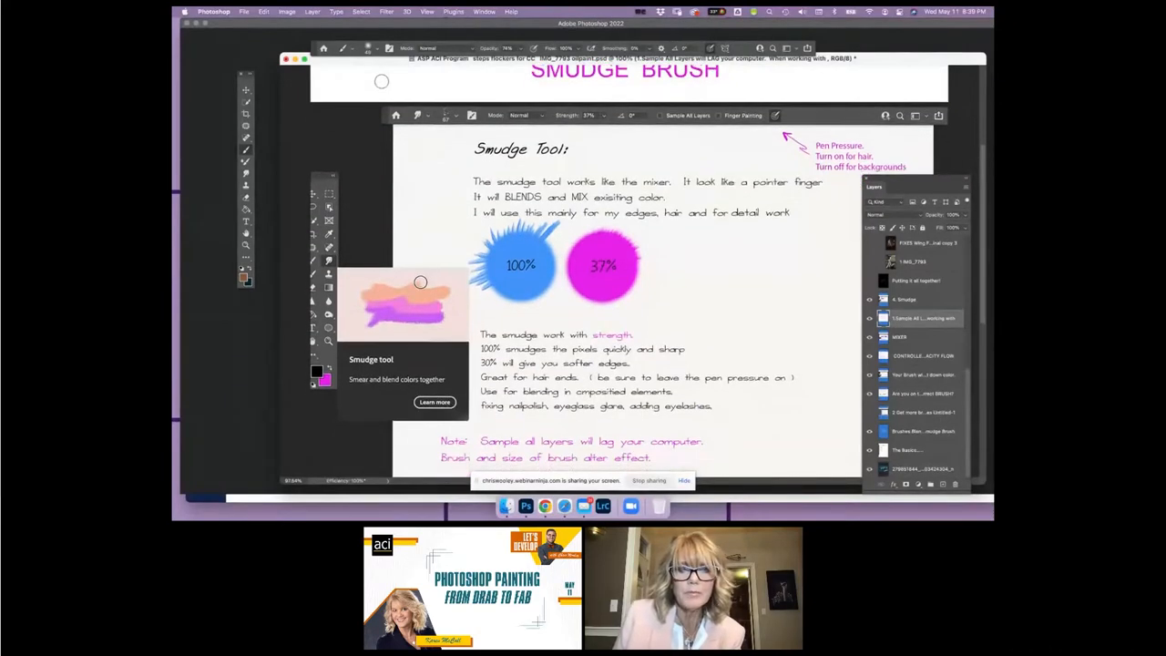
left_click(247, 246)
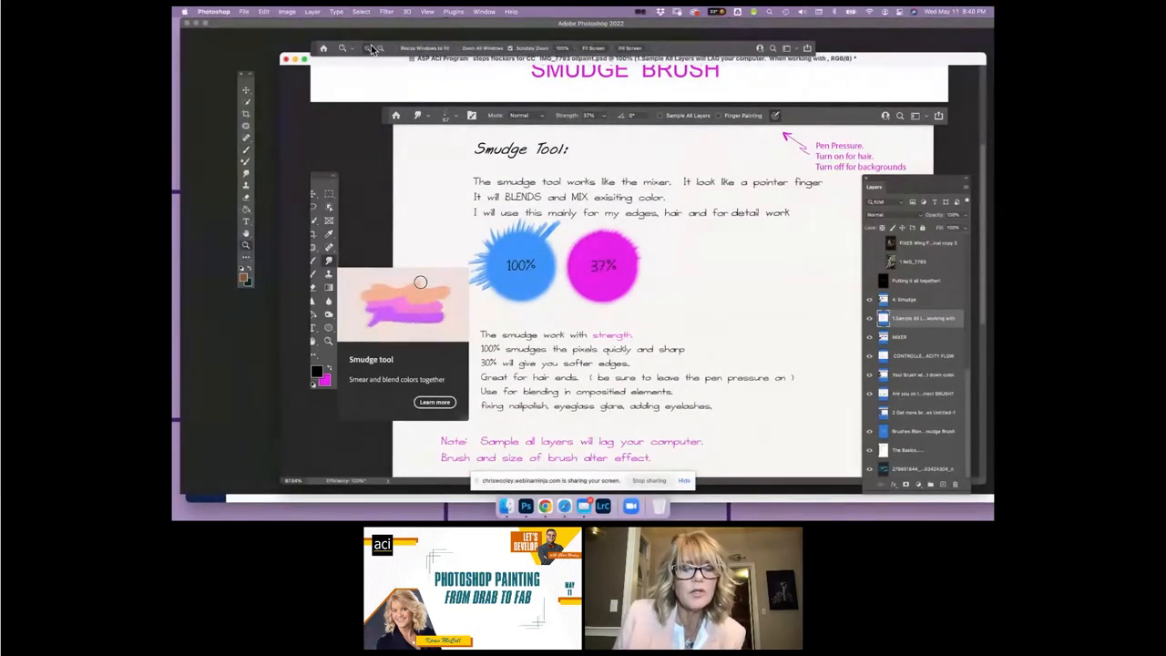
left_click(626, 209)
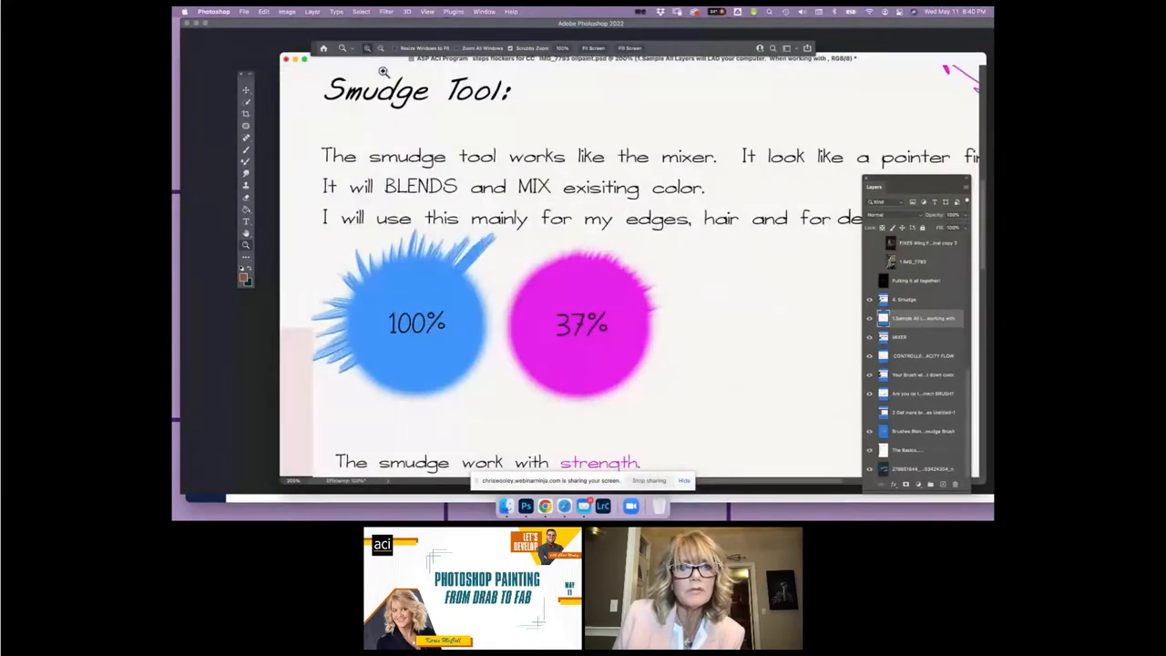
left_click(381, 47)
left_click(625, 162)
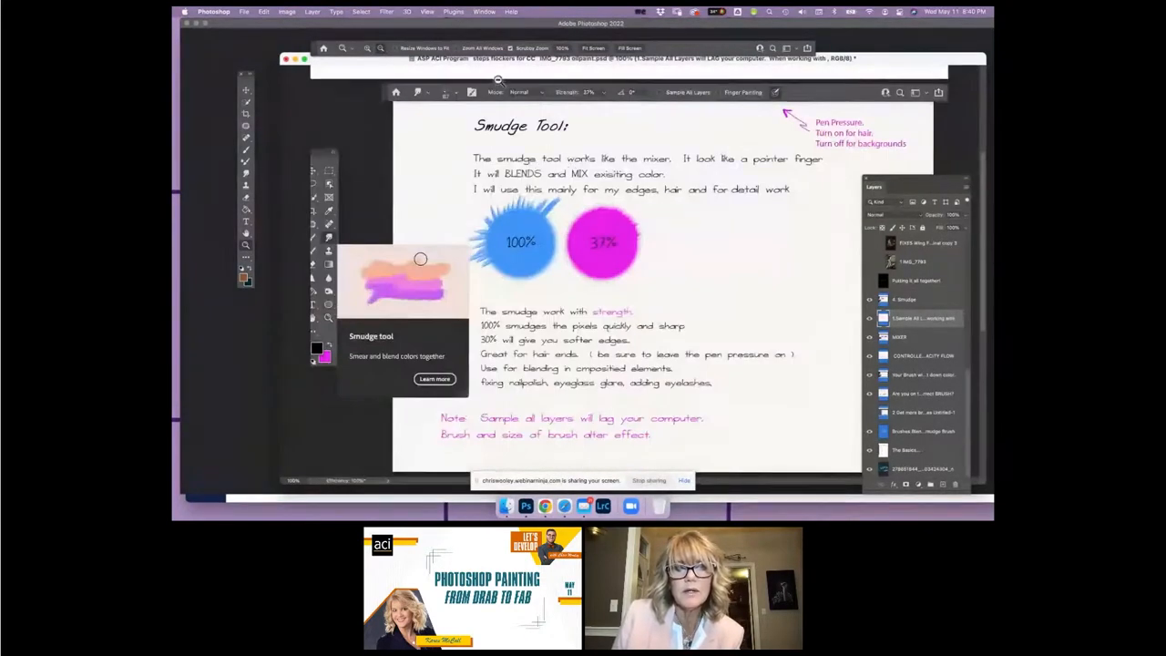
left_click(593, 48)
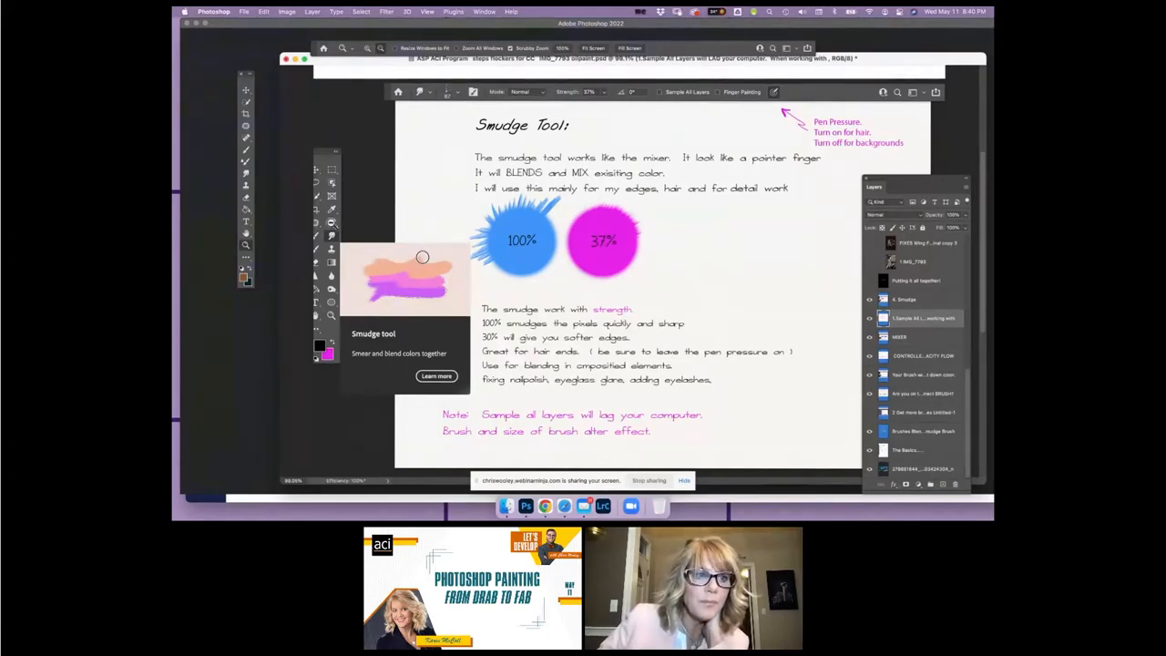
Step: Set up the Smudge tool with 100% strength and the Soft Round Pressure Size brush
left_click(247, 177)
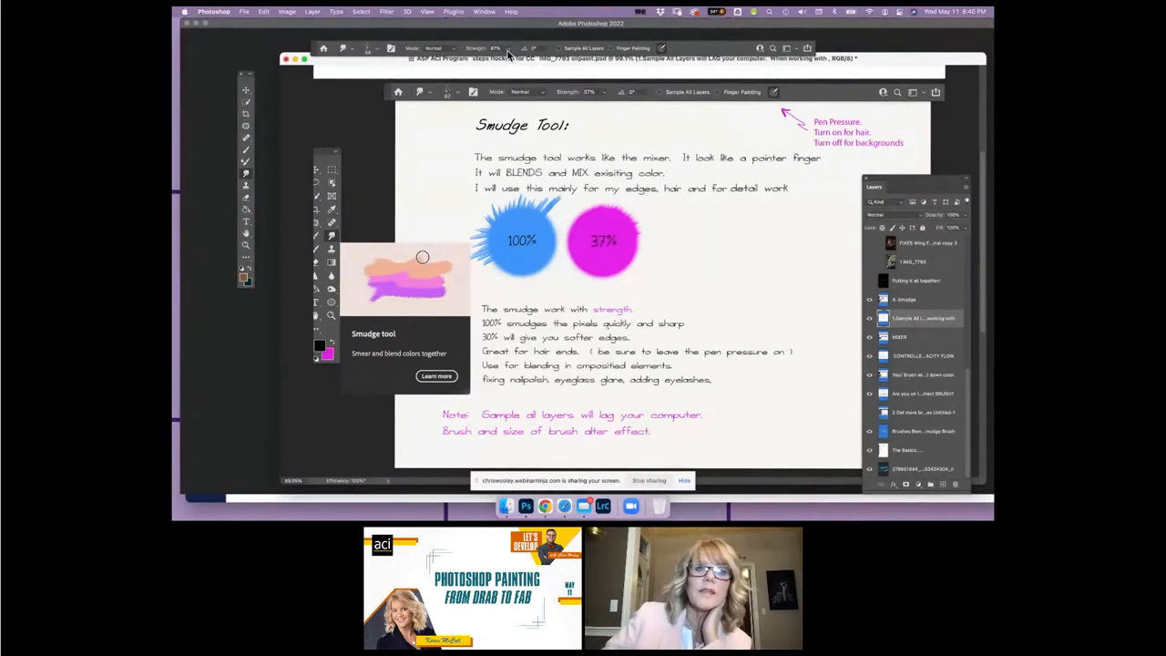
left_click(509, 50)
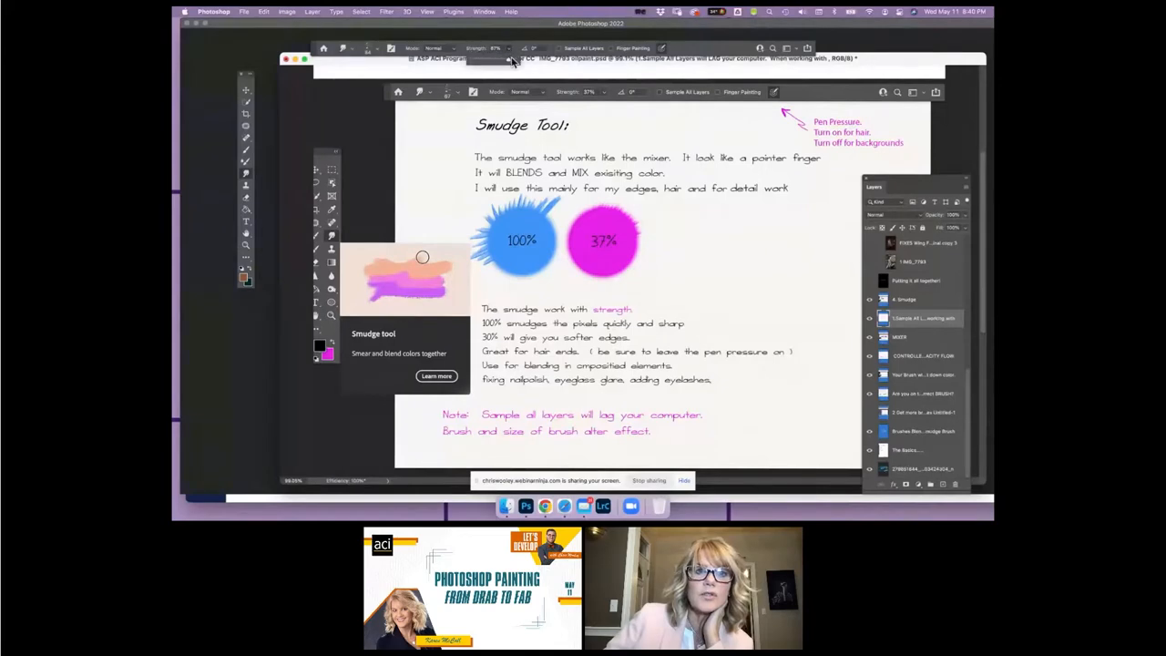
left_click_drag(510, 58, 519, 56)
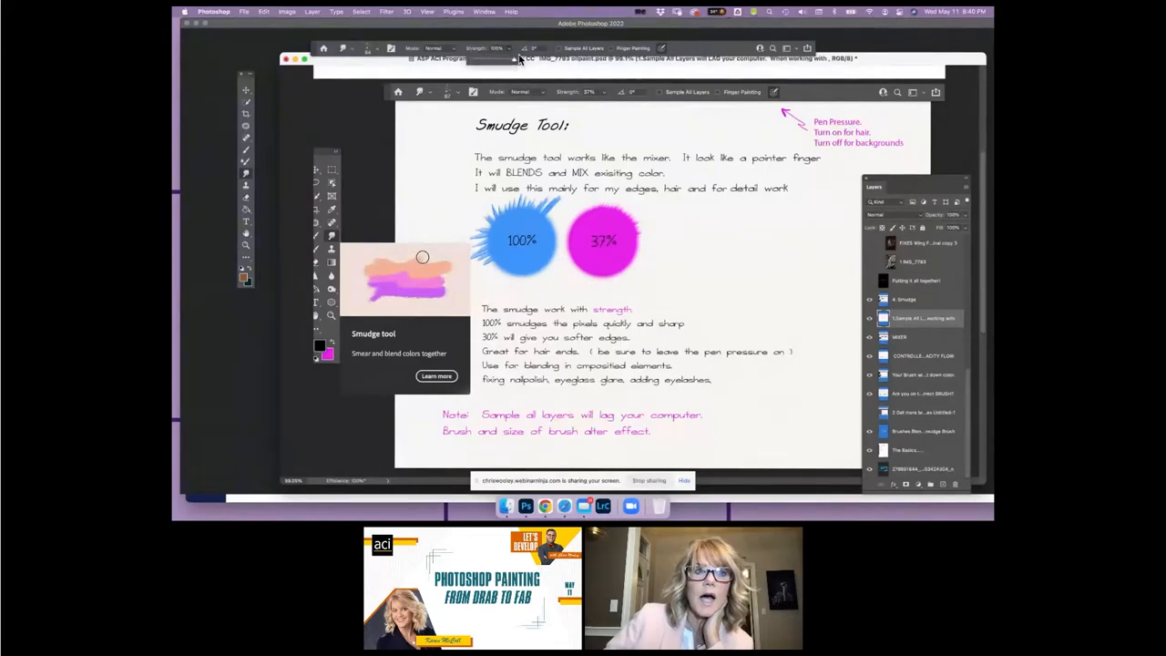
left_click(369, 50)
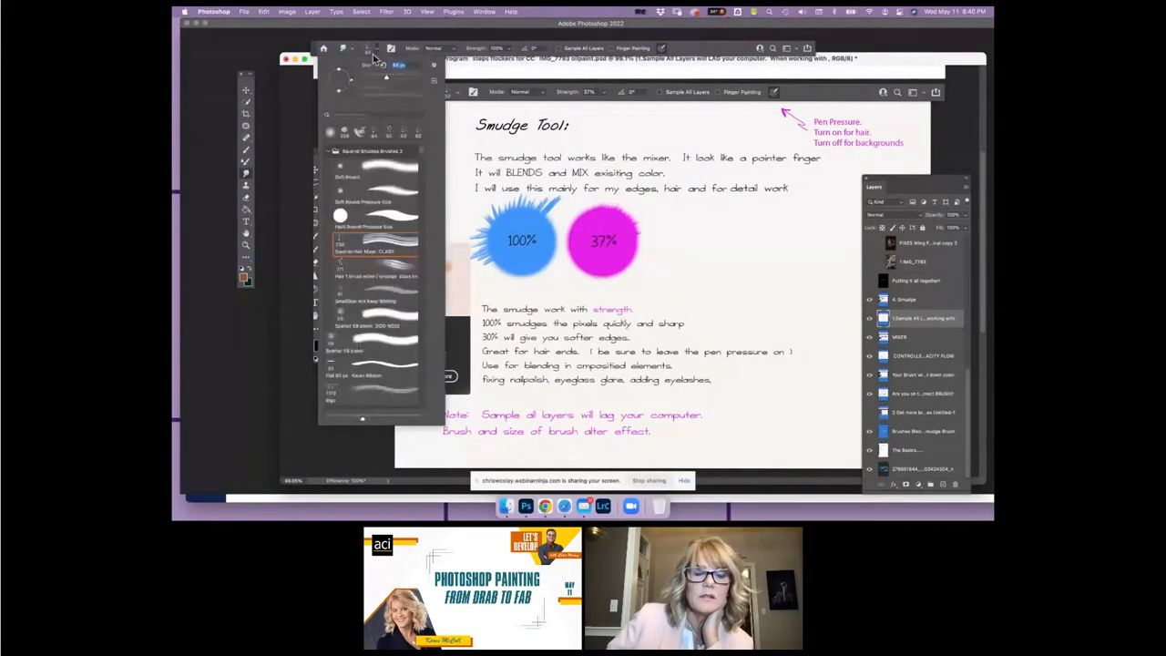
left_click(403, 196)
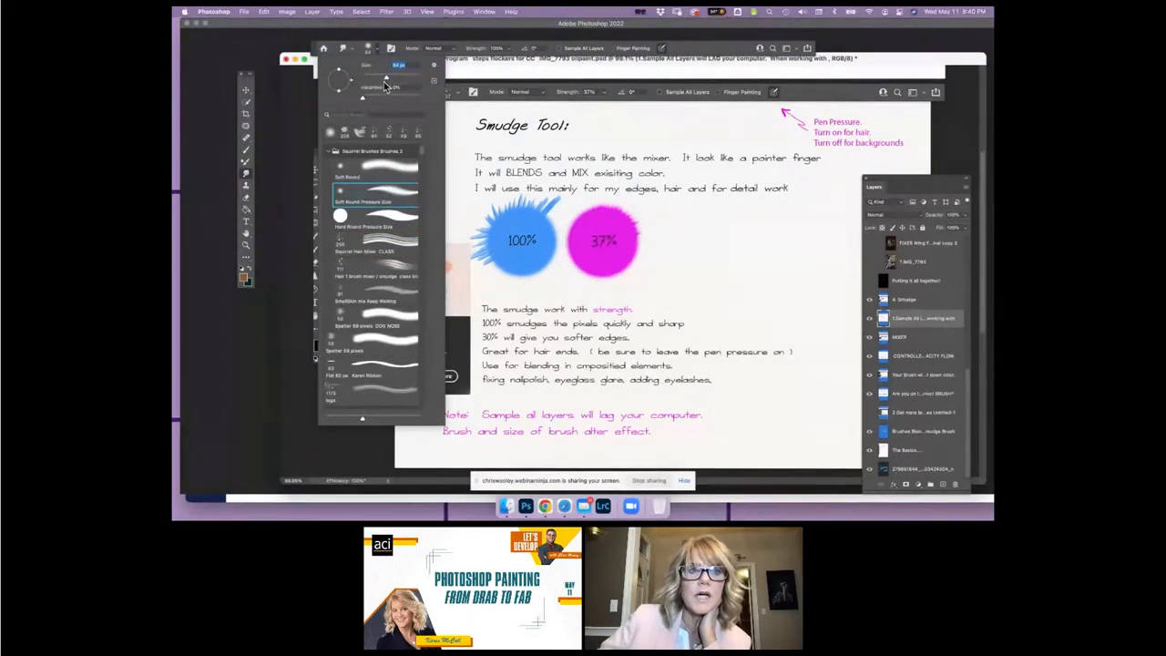
left_click(720, 266)
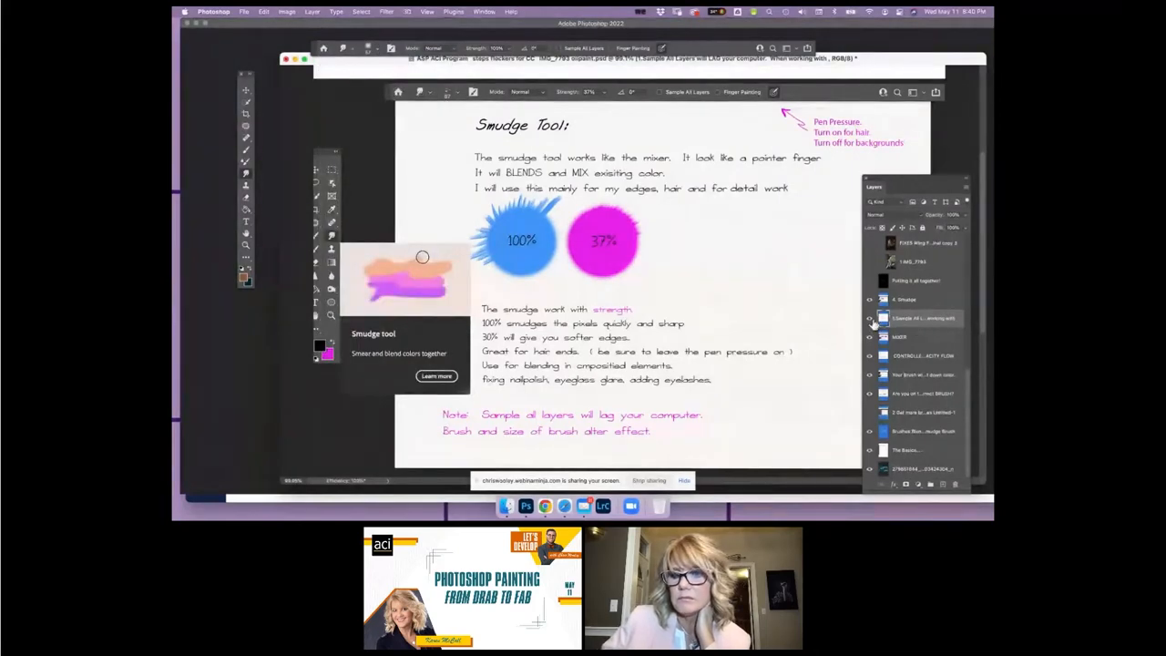
Step: On the "4. Smudge" layer, smudge the blue circle's edges into feathery spikes, outward and into the pink circle
left_click(903, 301)
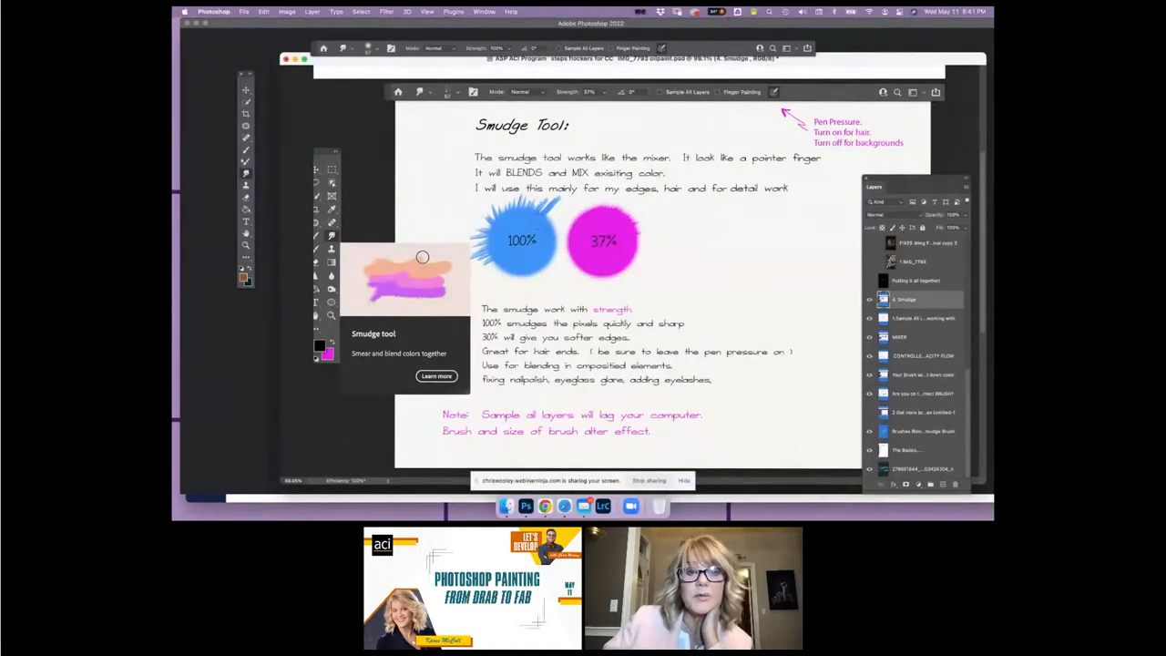
mouse_move(488, 220)
left_mouse_down()
mouse_move(459, 199)
mouse_move(444, 219)
mouse_move(454, 203)
mouse_move(507, 215)
mouse_move(443, 211)
mouse_move(441, 224)
mouse_move(454, 233)
mouse_move(579, 221)
mouse_move(573, 257)
left_mouse_up()
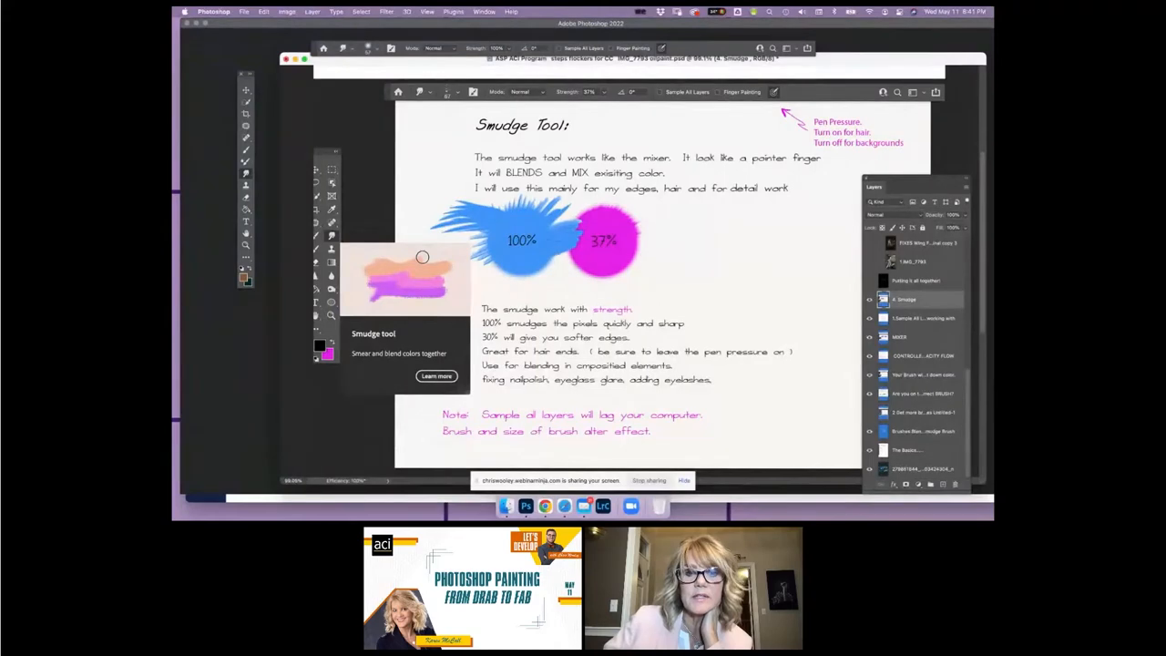
left_click_drag(557, 218, 569, 211)
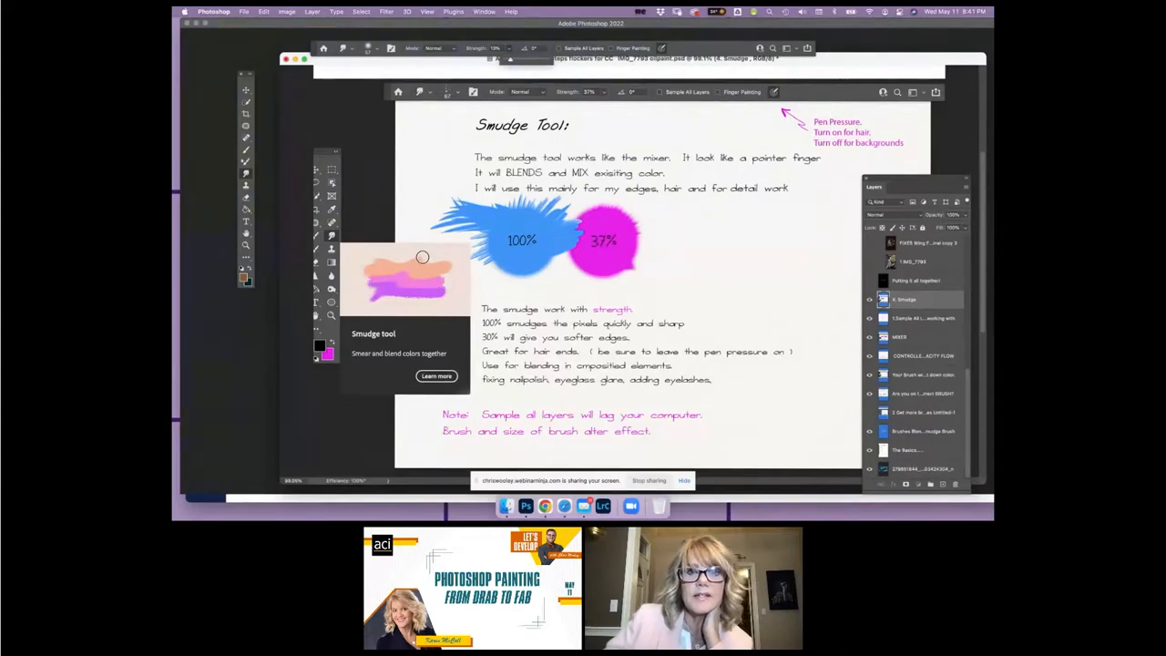
Step: Smudge the pink circle's edge outward into one long spike at 100% strength and short spikes around it at 53% strength
left_click_drag(513, 66, 565, 66)
left_click_drag(638, 230, 674, 212)
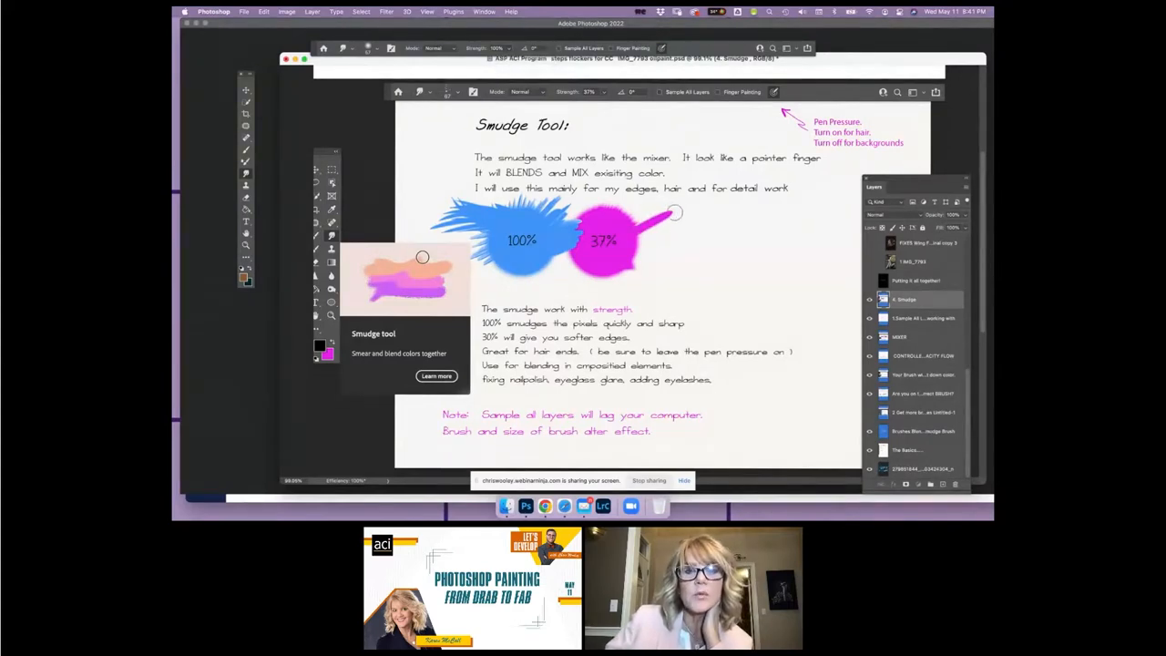
left_click(509, 49)
left_click_drag(510, 60, 488, 64)
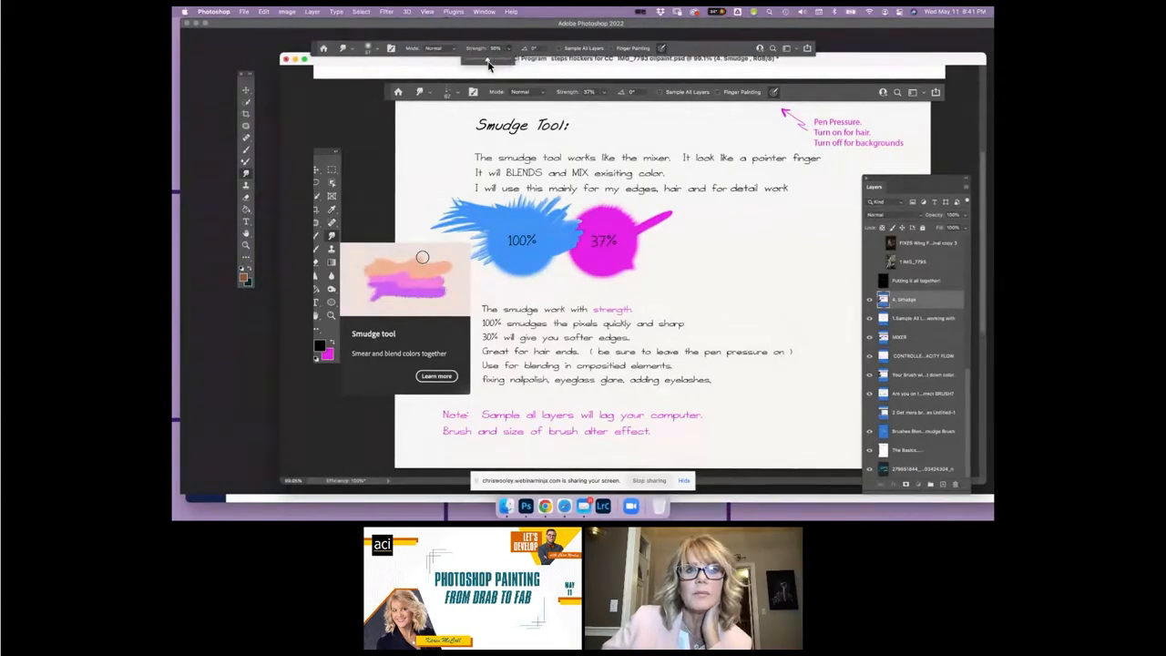
left_click(645, 201)
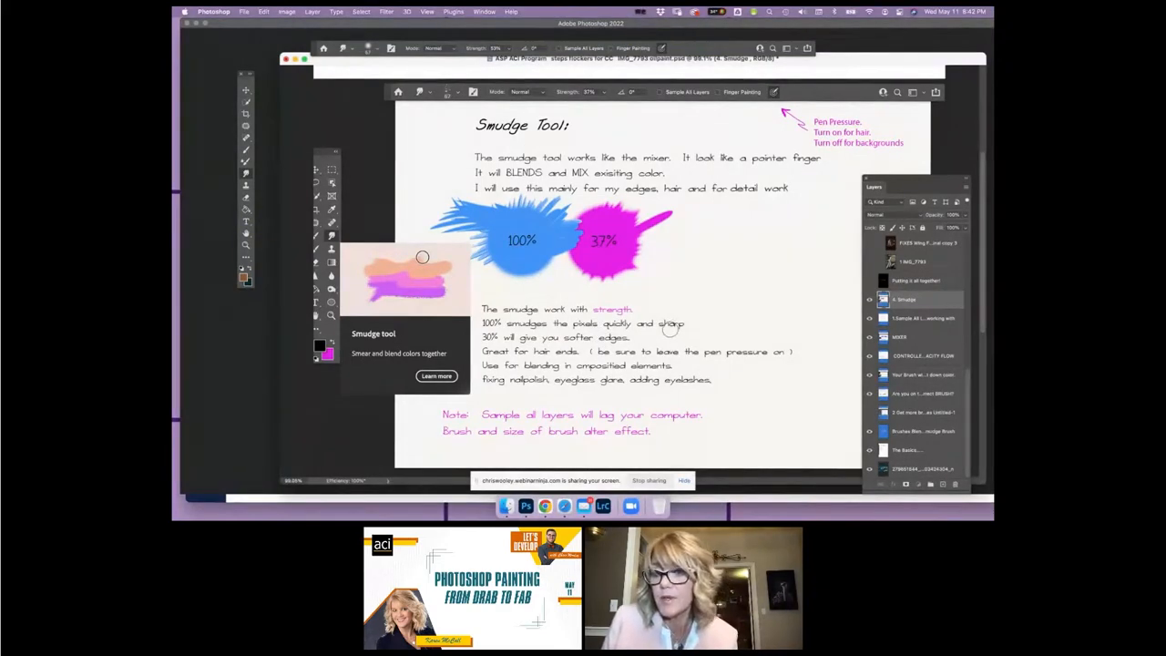
Step: Show the "Putting it all together!" layer
left_click(869, 282)
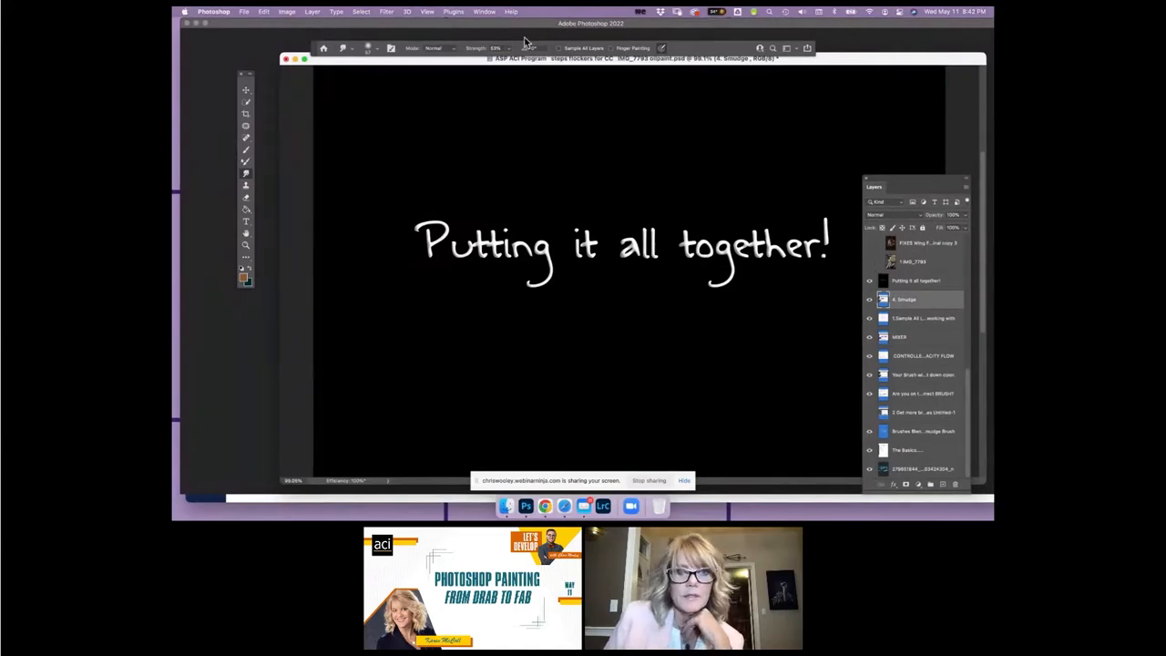
Step: Reposition the document window and show the "1 IMG_7793" photo layer in a full-height view
left_click_drag(329, 61, 286, 55)
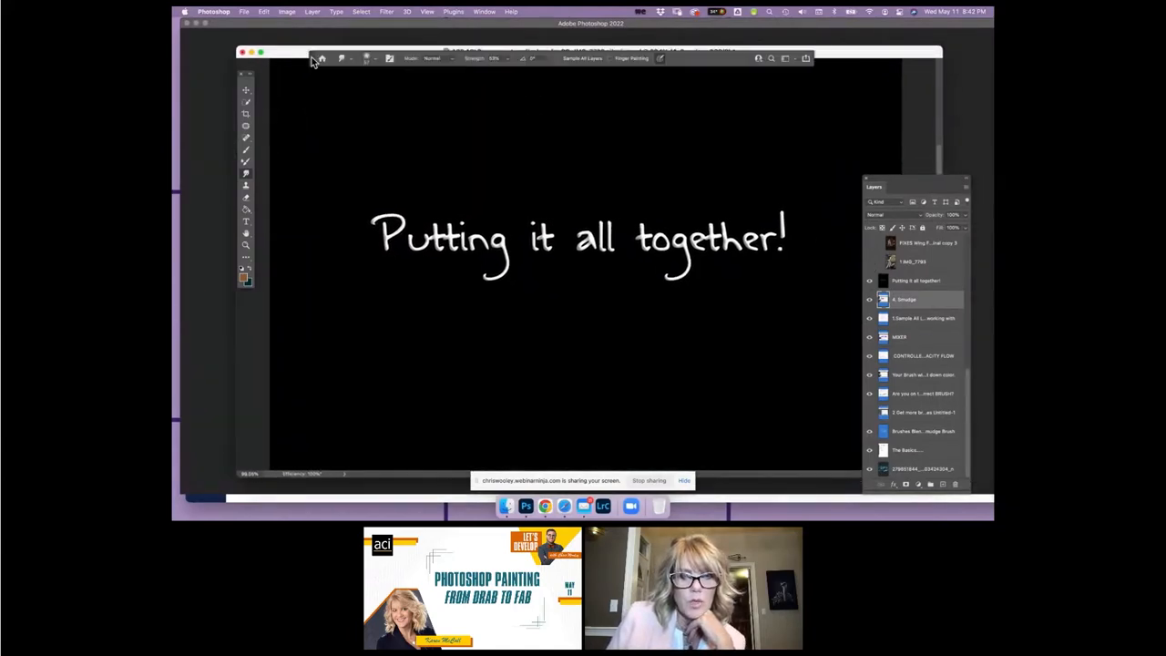
left_click(870, 263)
left_click(244, 244)
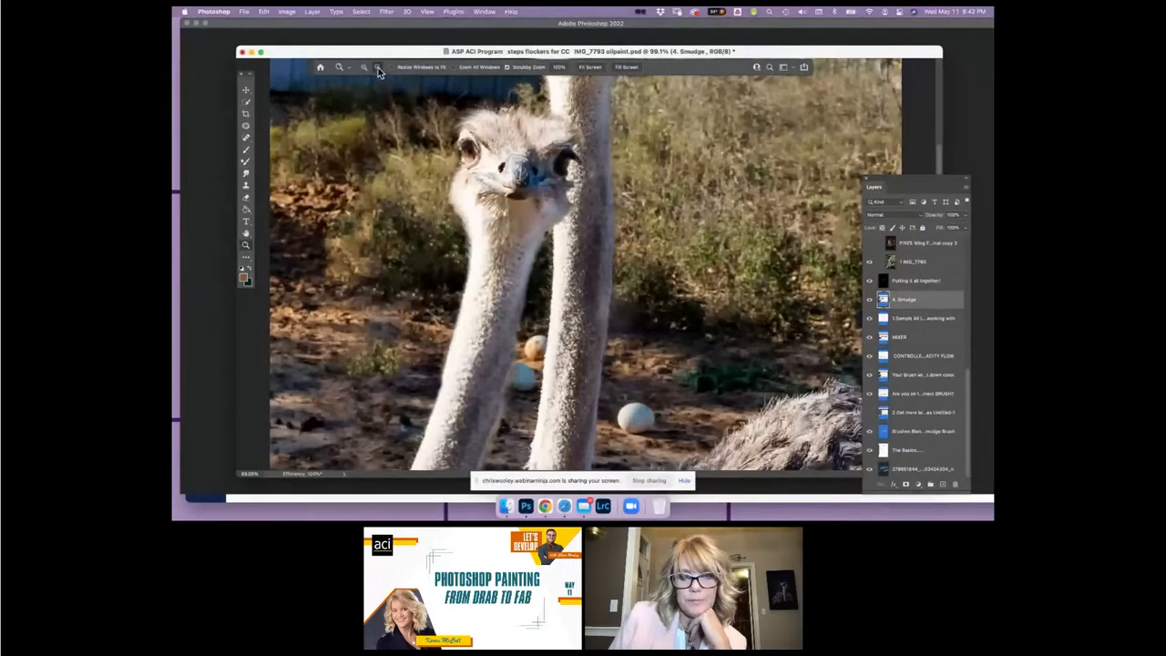
left_click(377, 68)
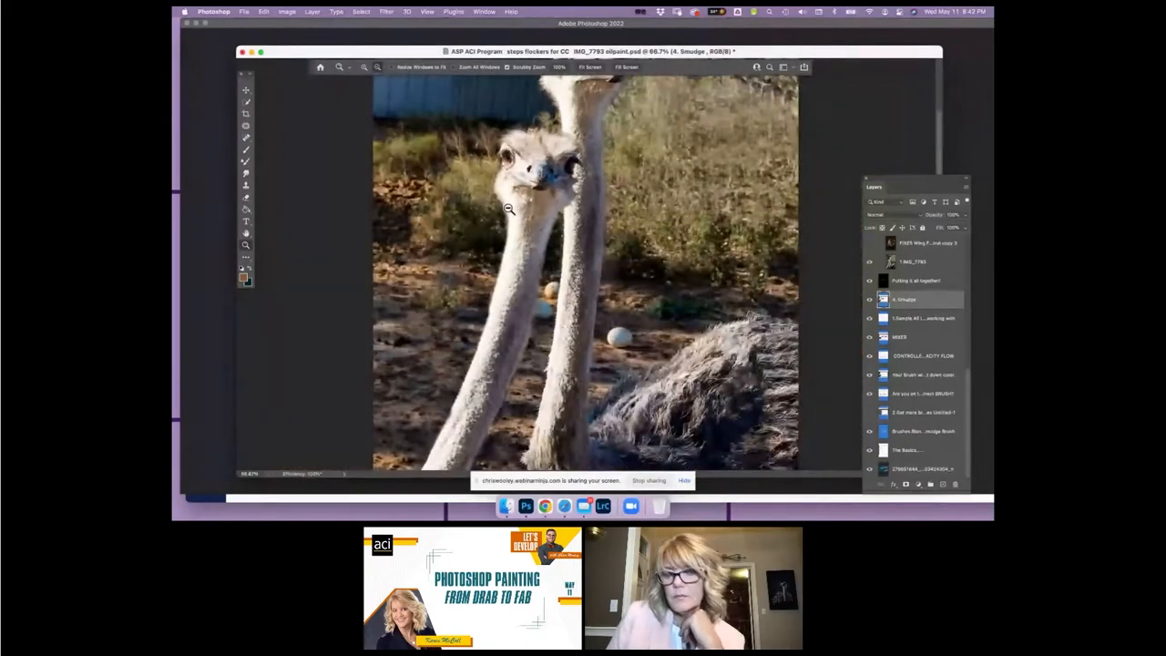
left_click(509, 208)
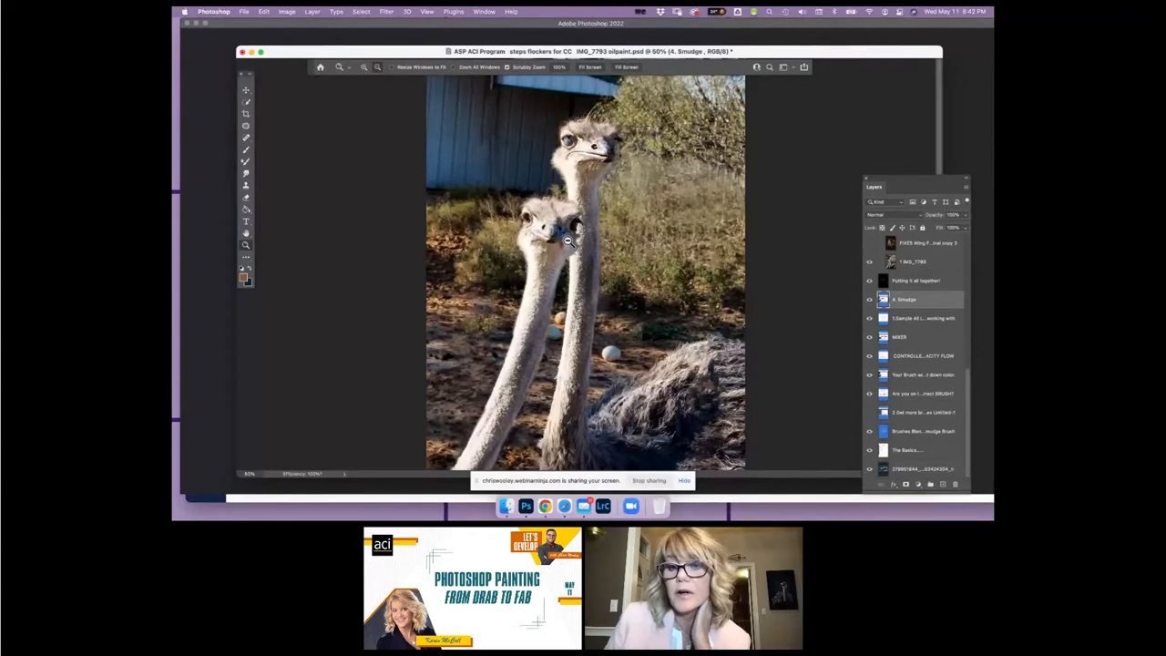
Step: Show the finished composite layer "FIXES Wing F...inal copy 3" and view the painted ostriches at 100%
left_click(869, 244)
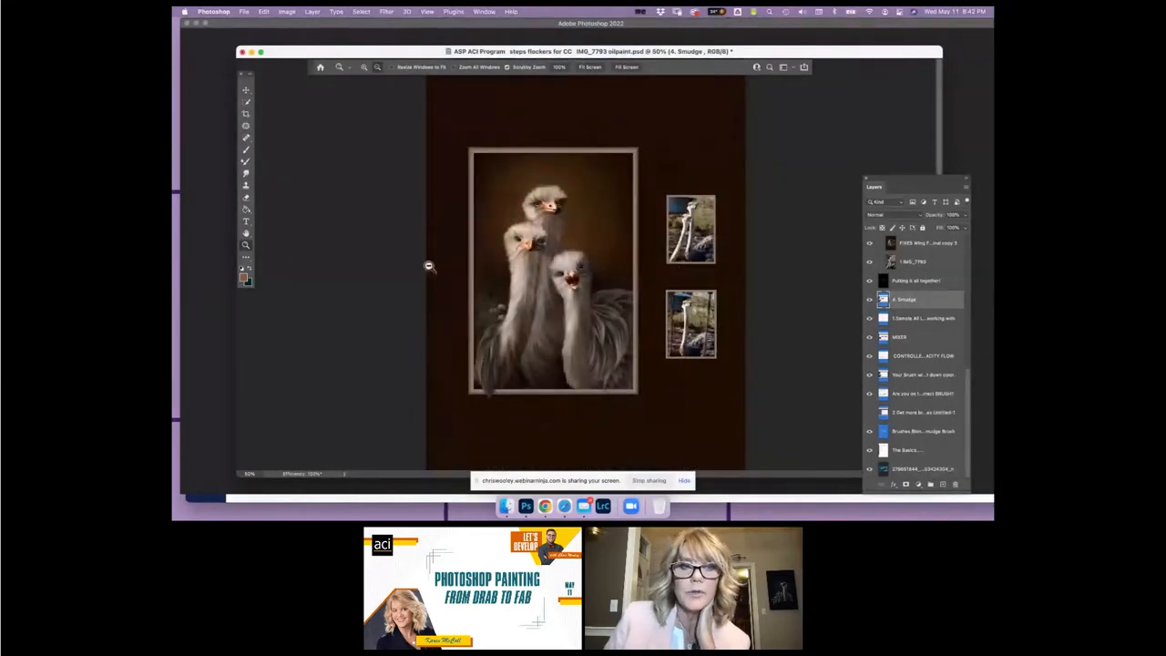
left_click(364, 68)
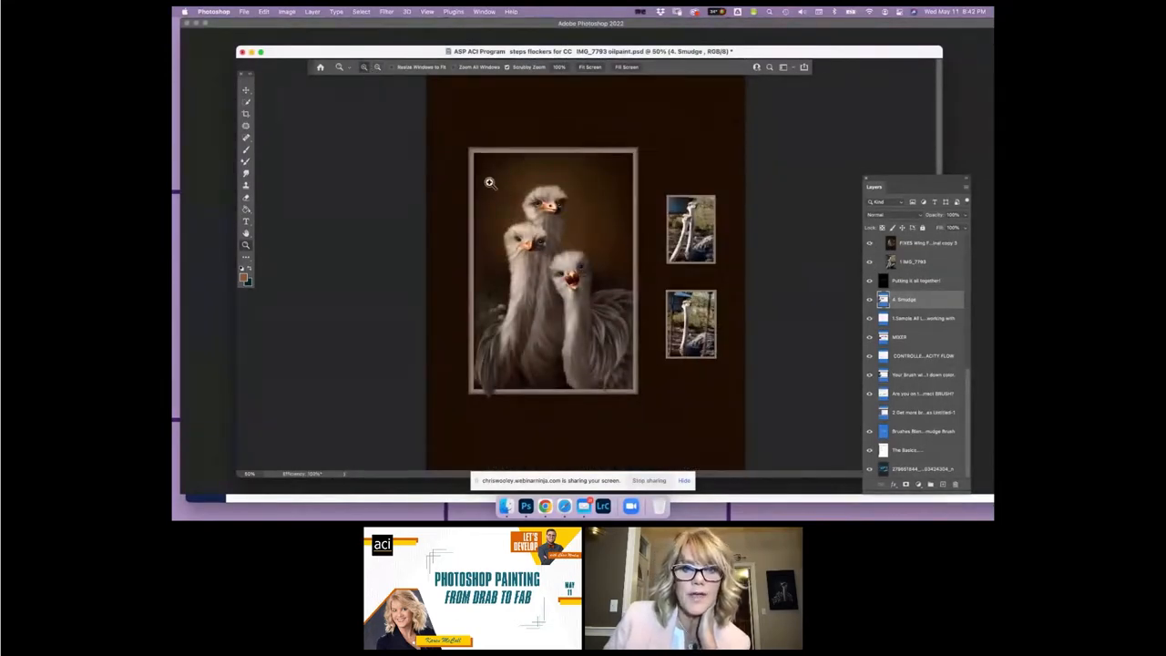
left_click(563, 245)
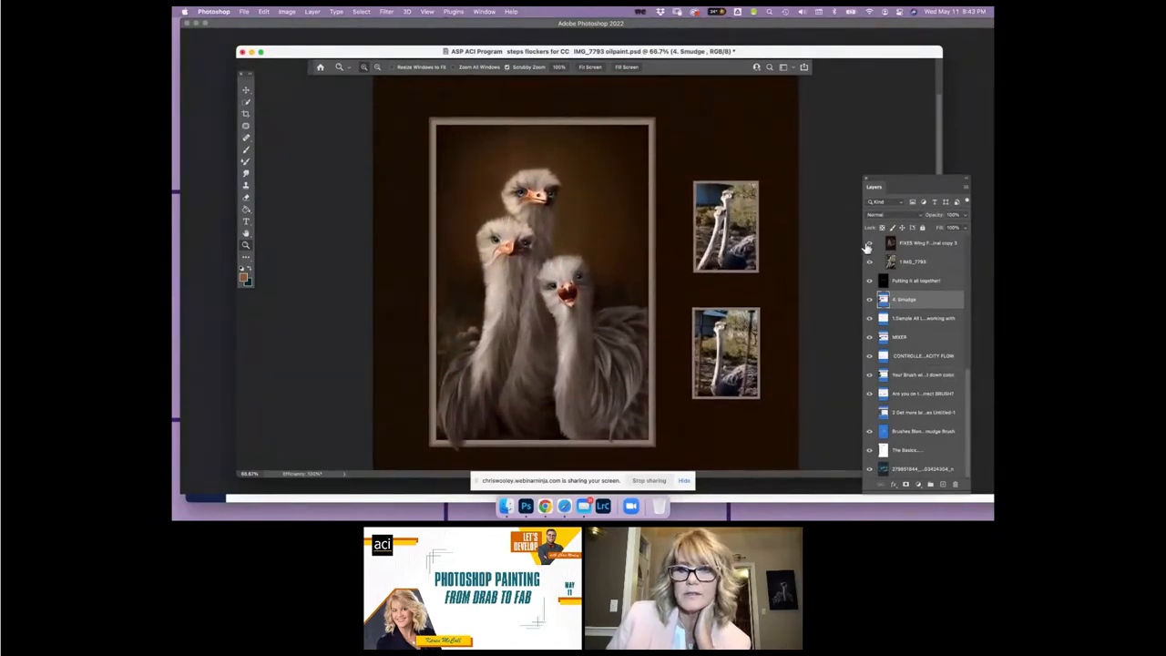
left_click(537, 241)
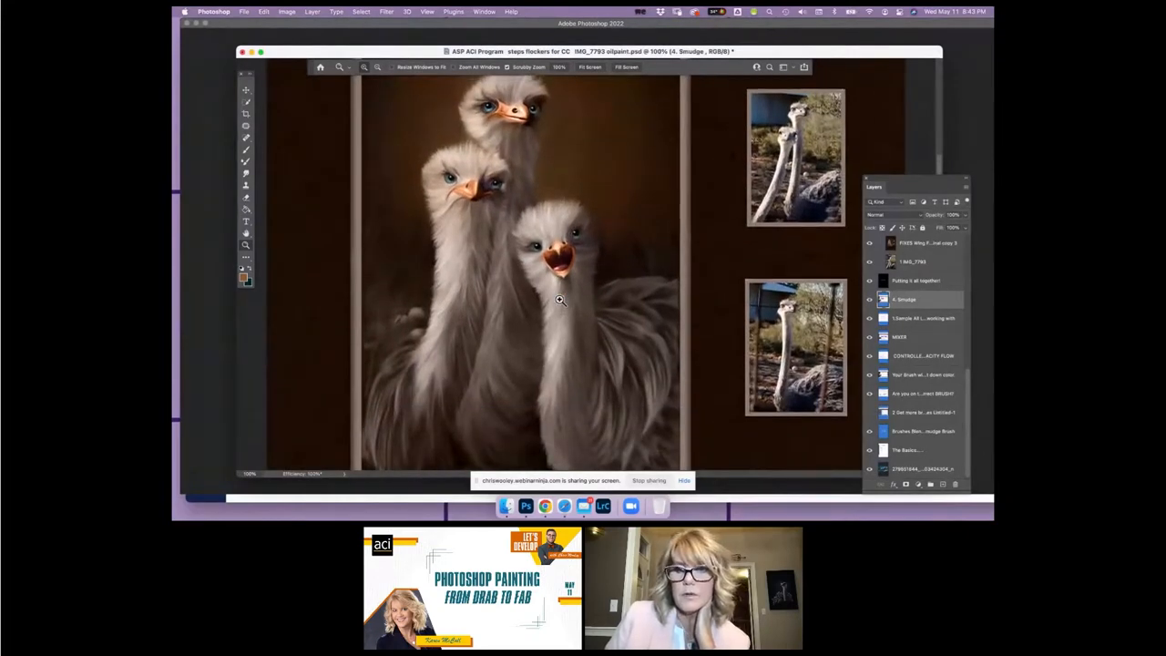
scroll(564, 299, "up", 2)
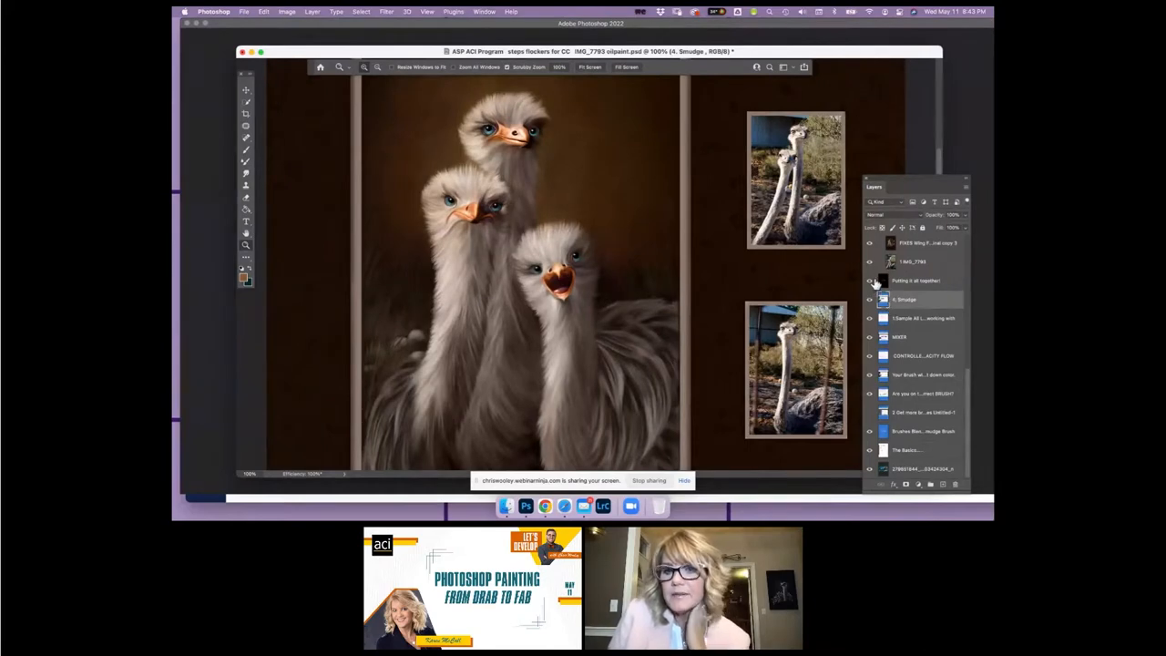
Step: Show the "3 IMG_7793" layer with the three-ostrich photo composite
scroll(872, 255, "up", 2)
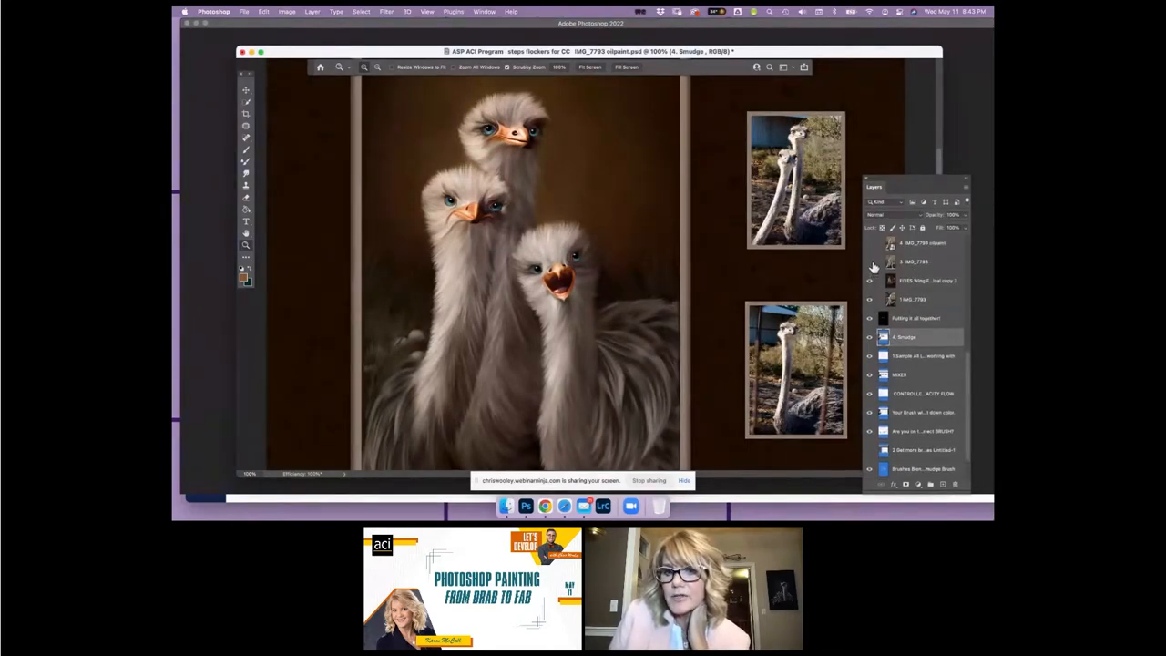
left_click(869, 262)
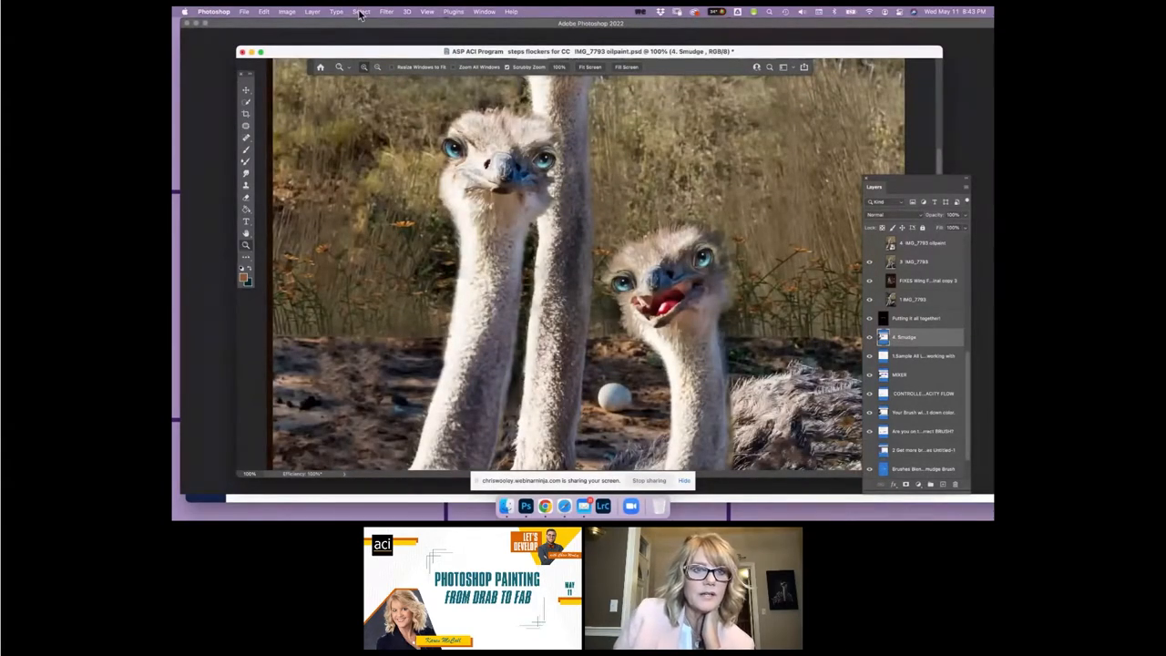
left_click(377, 68)
left_click(484, 164)
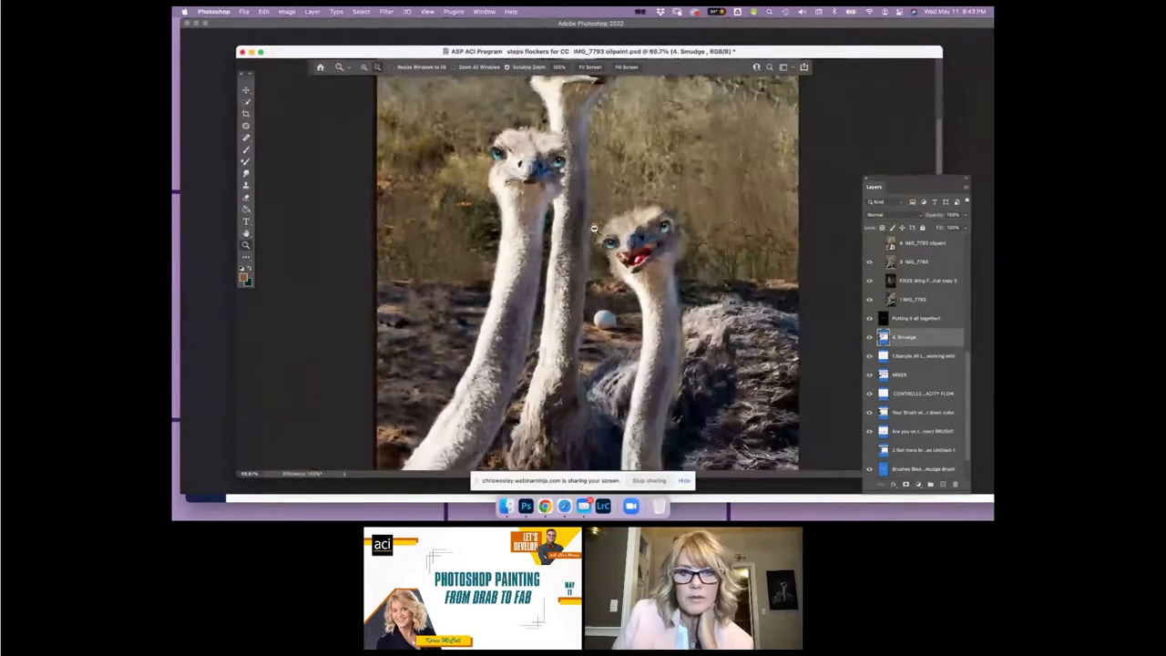
scroll(594, 228, "up", 3)
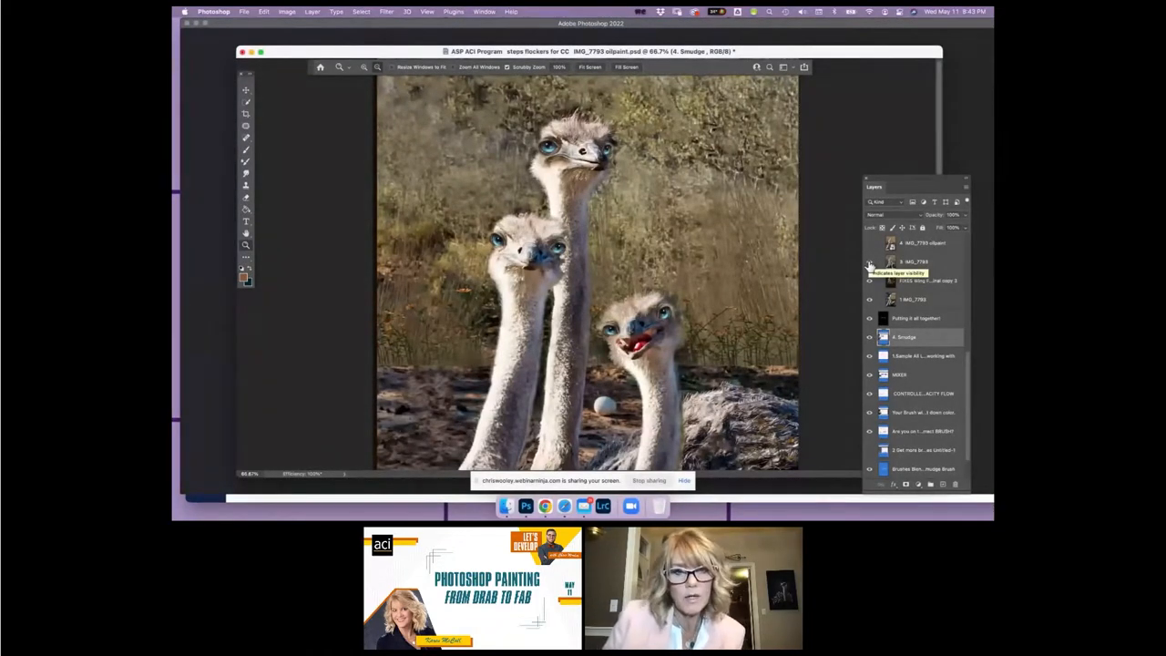
left_click(869, 262)
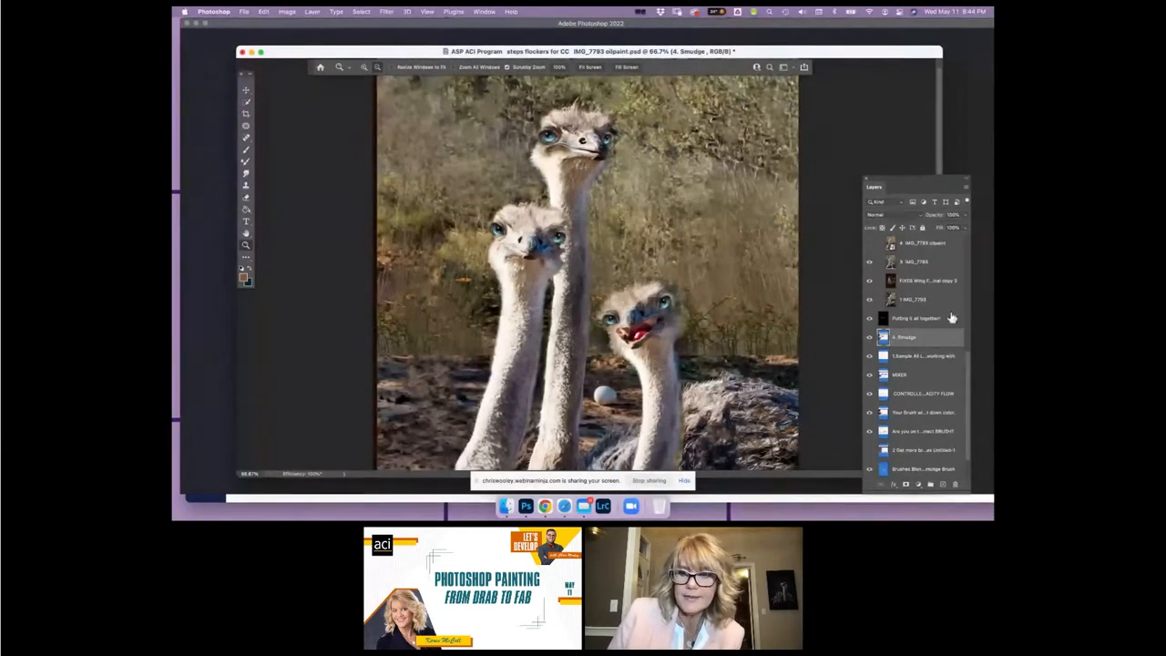
Step: Show the "4 IMG_7793 oilpaint" layer and the "5 paint 1IMG_7793" layer above it
left_click(870, 244)
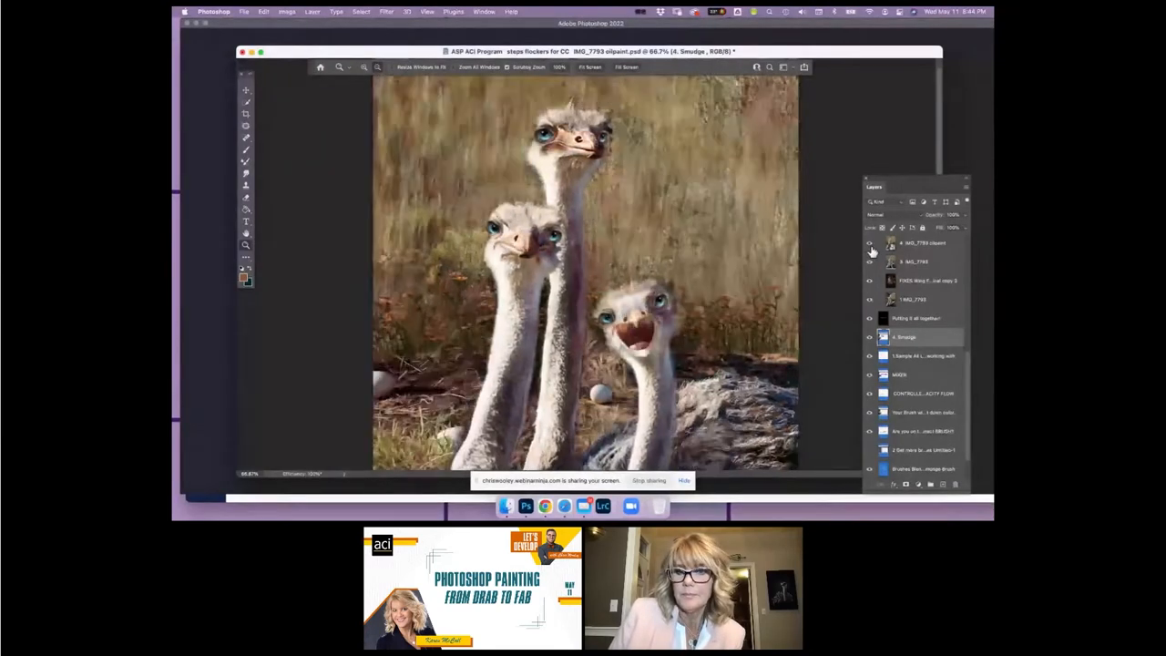
scroll(753, 284, "down", 3)
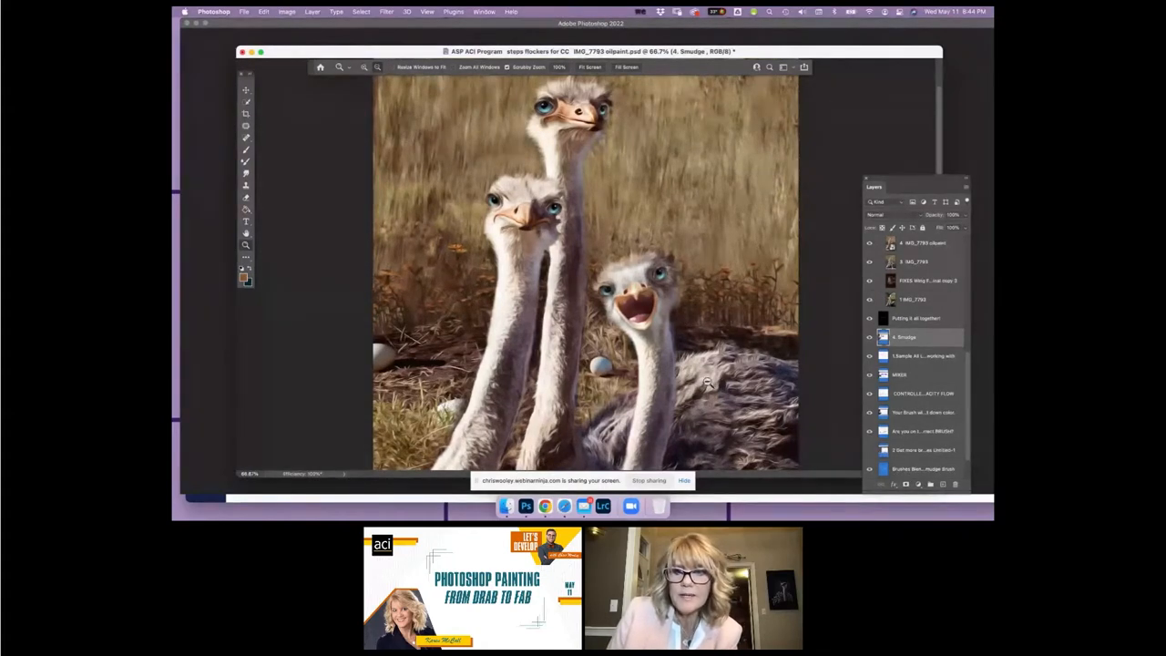
scroll(882, 278, "up", 1)
scroll(883, 278, "up", 1)
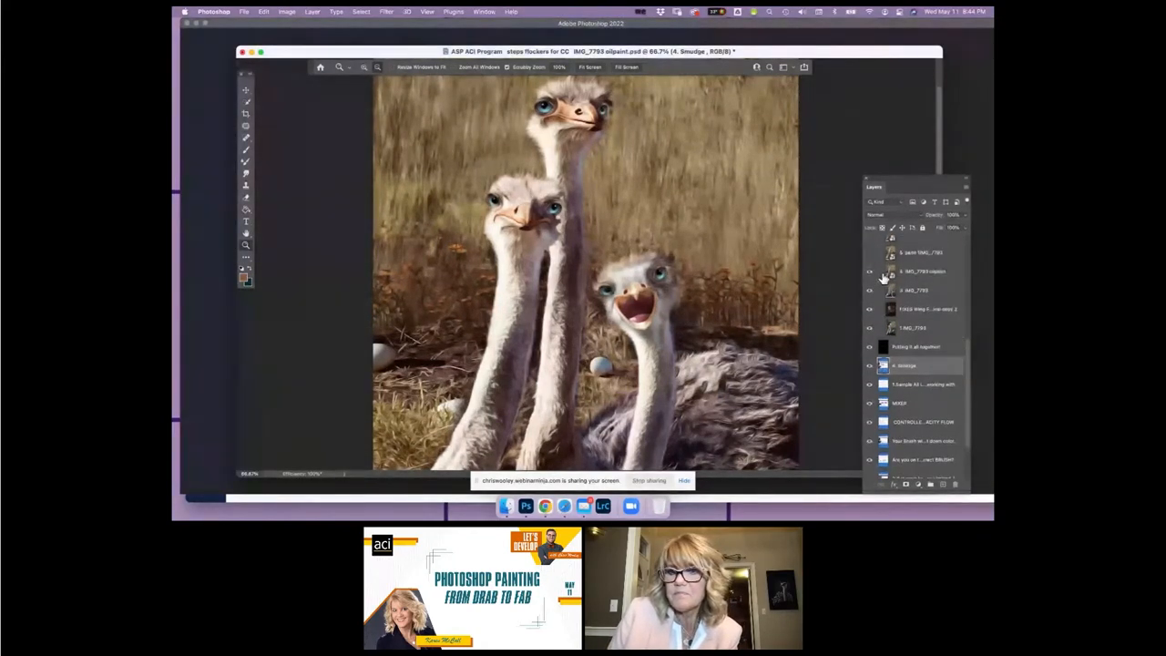
left_click(869, 254)
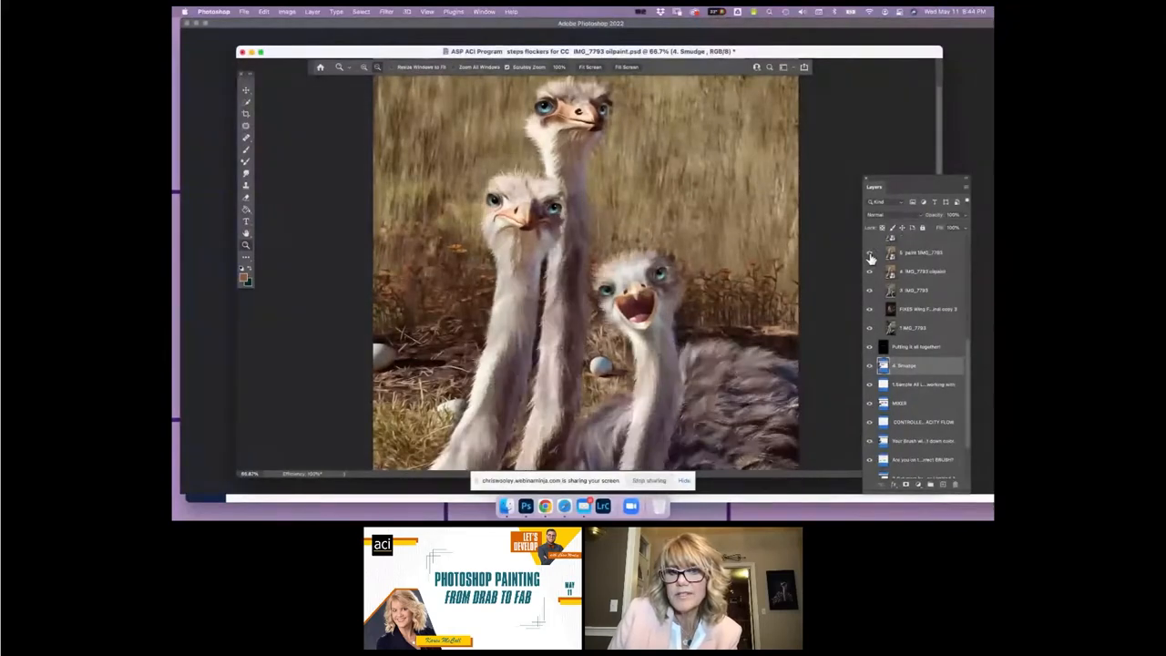
left_click(870, 270)
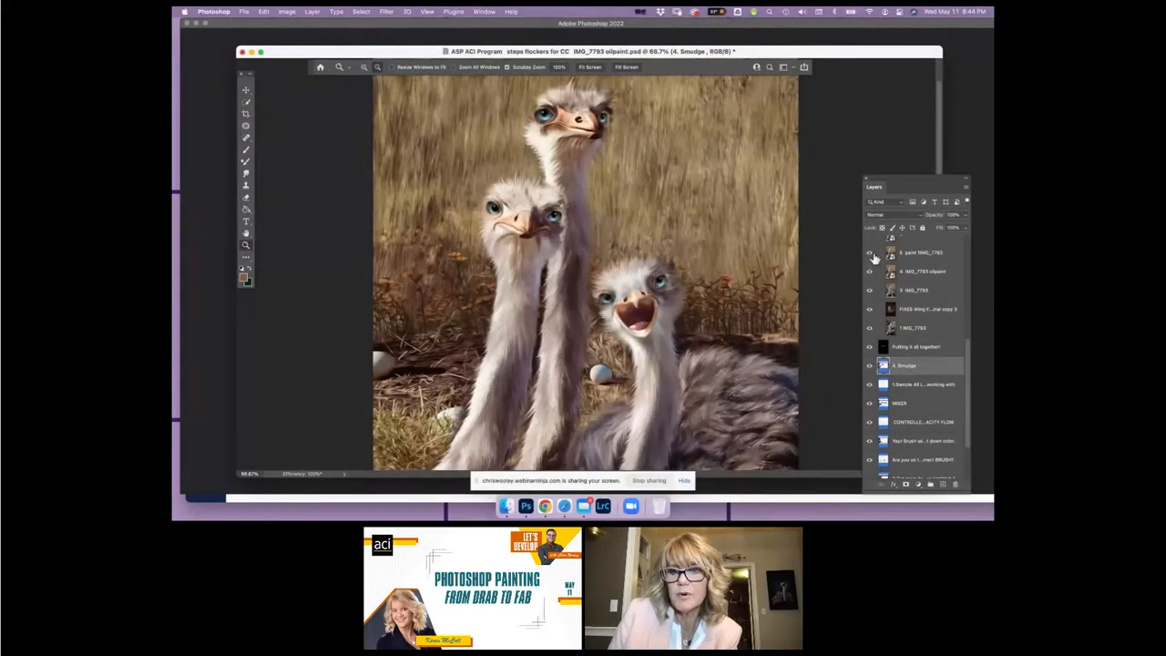
Step: Show the next three painting stages above "5 paint 1IMG_7793", up to the second feathers layer
scroll(873, 259, "up", 1)
left_click(869, 254)
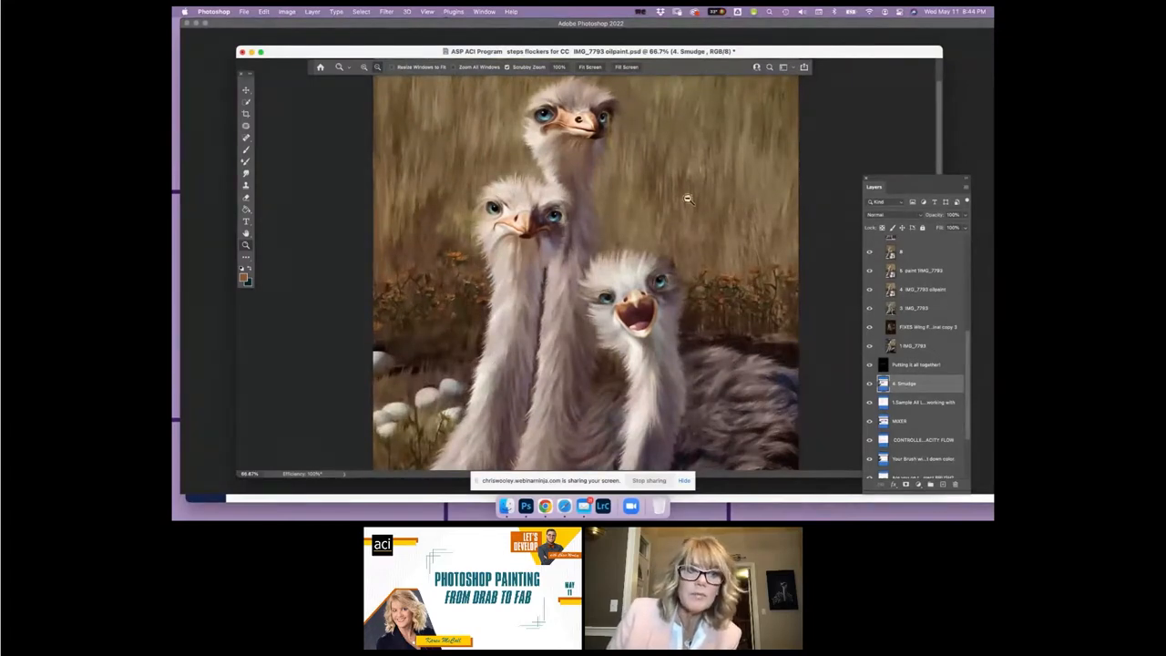
scroll(905, 273, "up", 2)
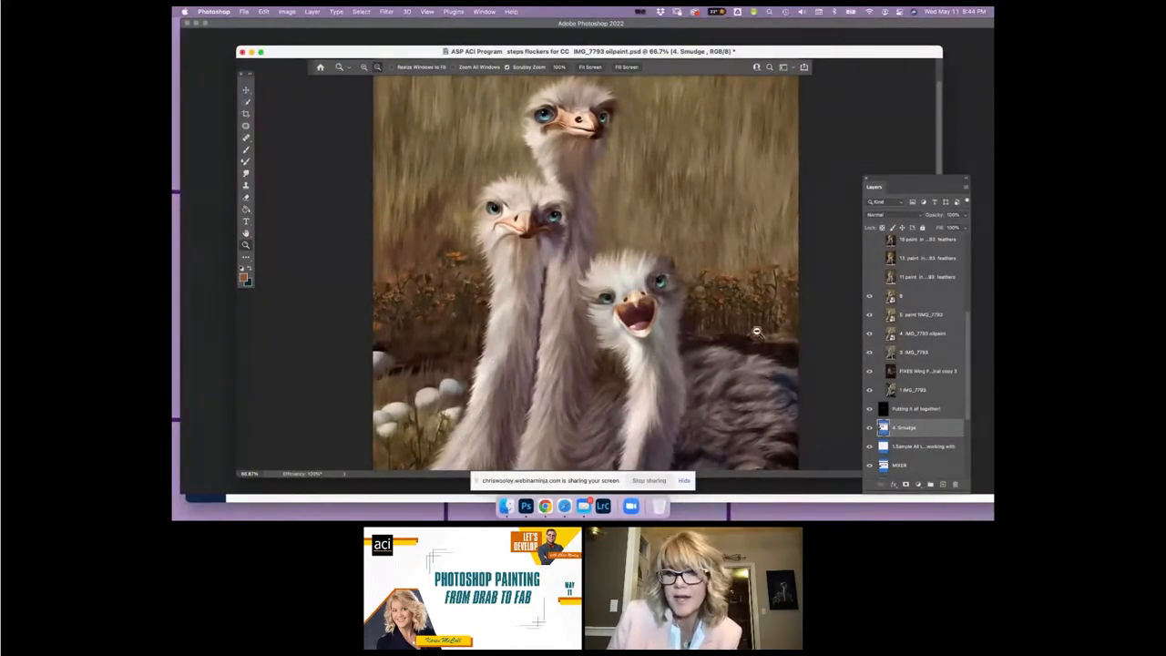
left_click(869, 279)
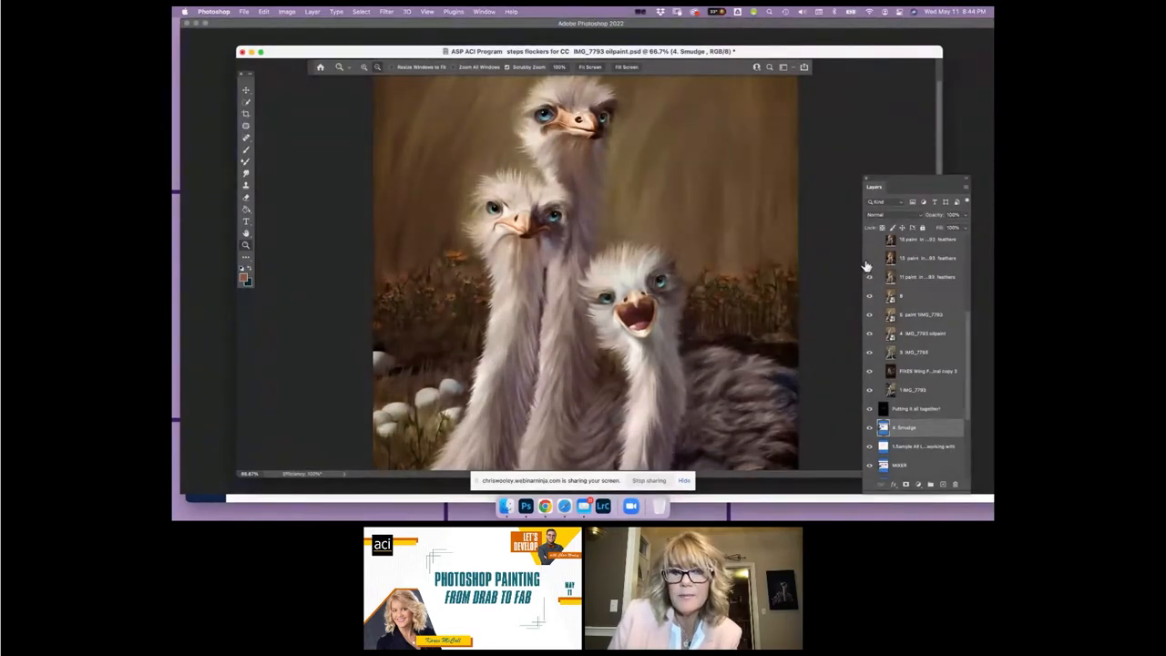
left_click(869, 260)
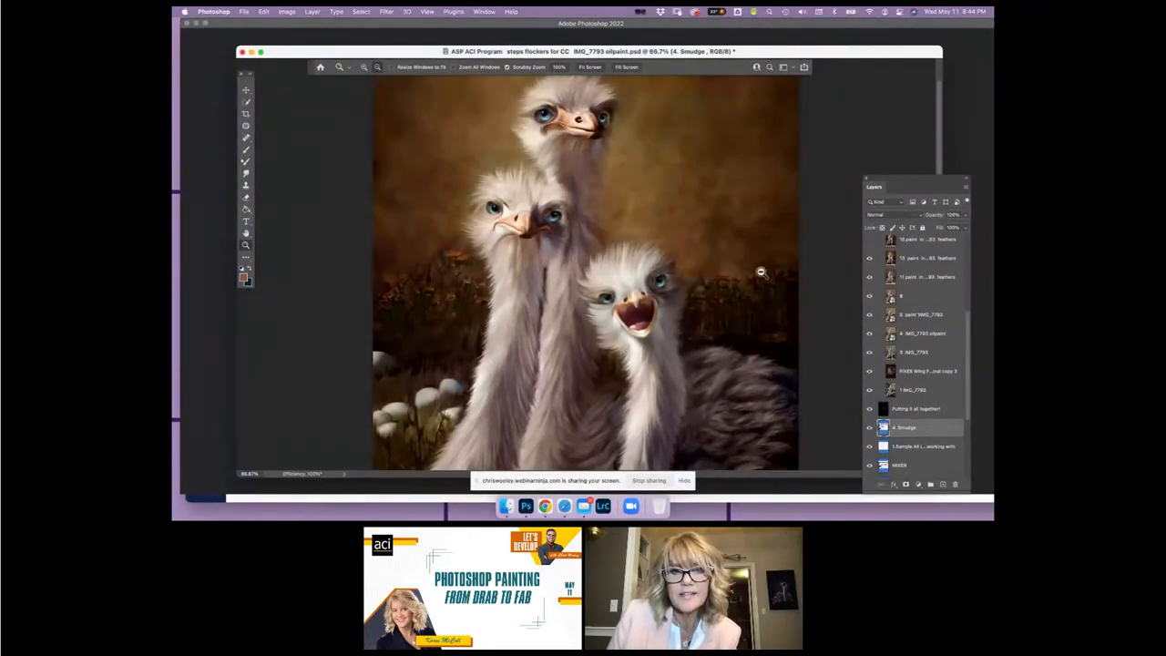
Step: Show the third feathers layer from the bottom, with the darker, smoother background, and view the painting at 50%
scroll(759, 270, "up", 3)
scroll(891, 274, "up", 1)
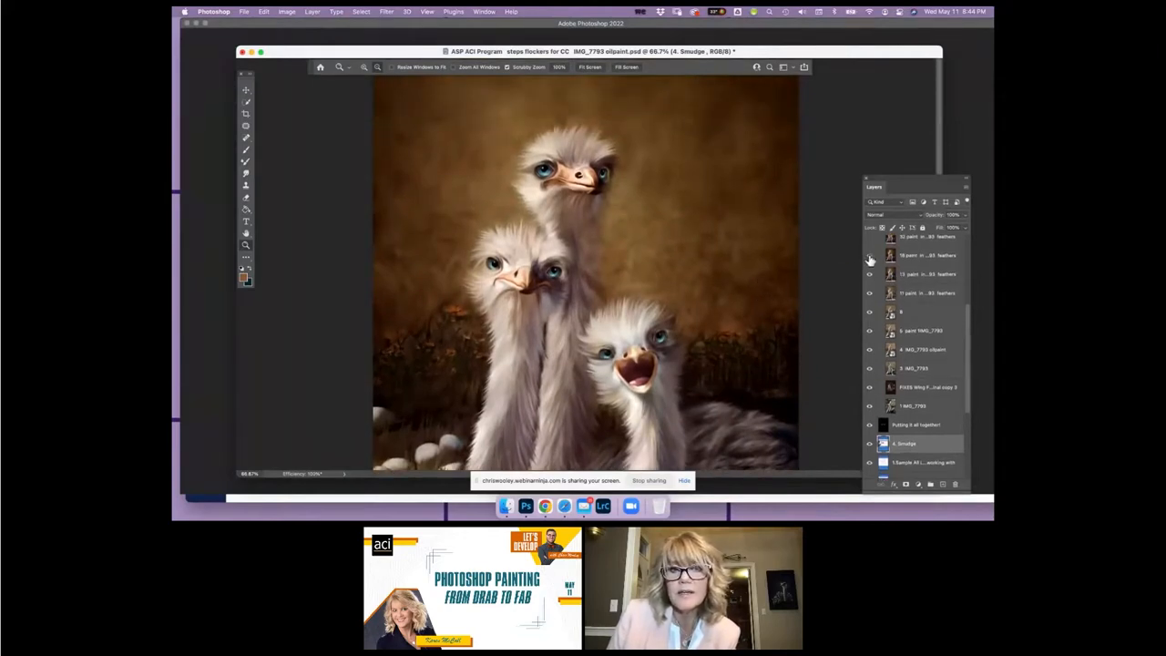
left_click(869, 258)
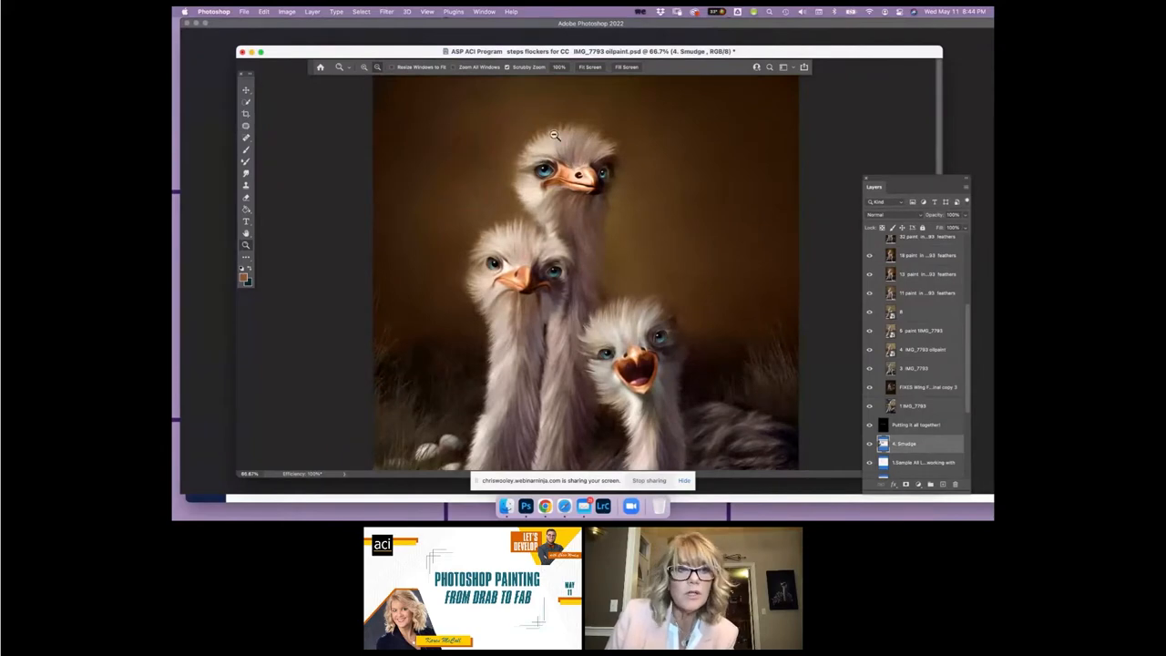
left_click(377, 68)
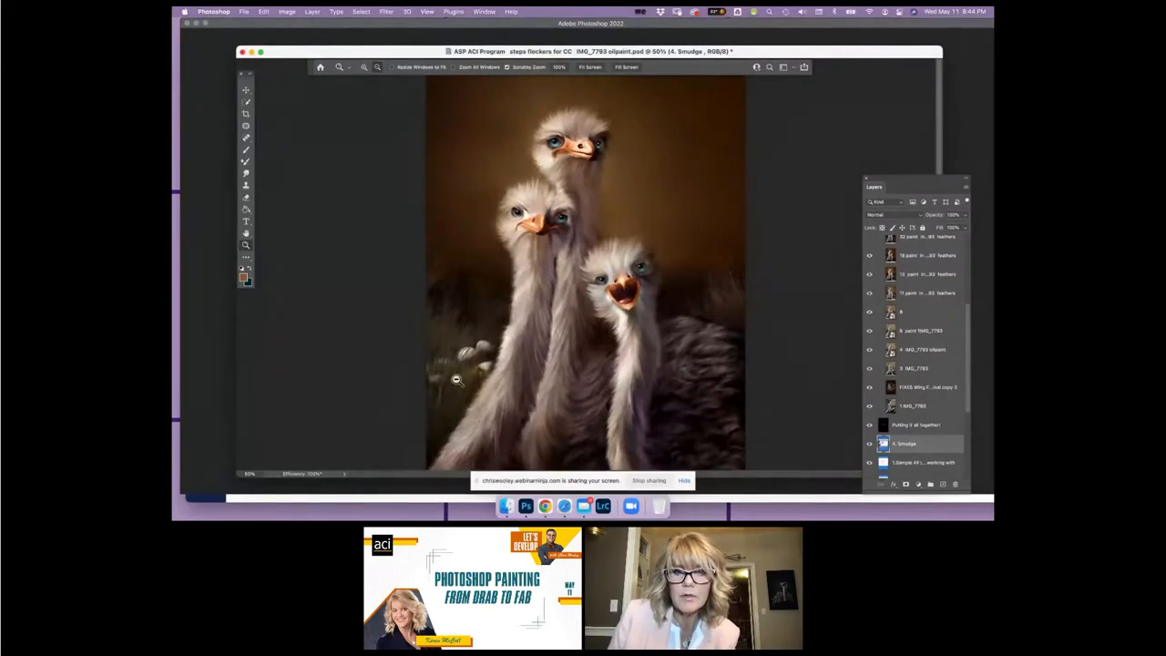
Step: Show the top feathers layer and the framed final layer "FIXES Wing F...inal copy 4" in the "steps" group
scroll(922, 287, "up", 3)
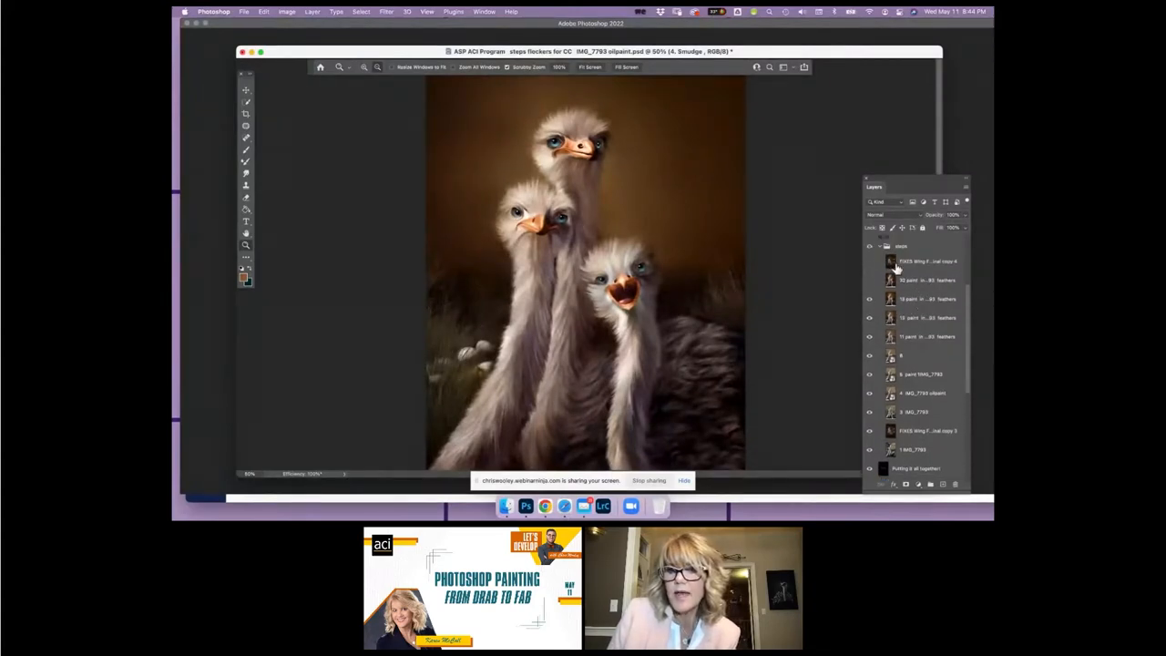
left_click(869, 281)
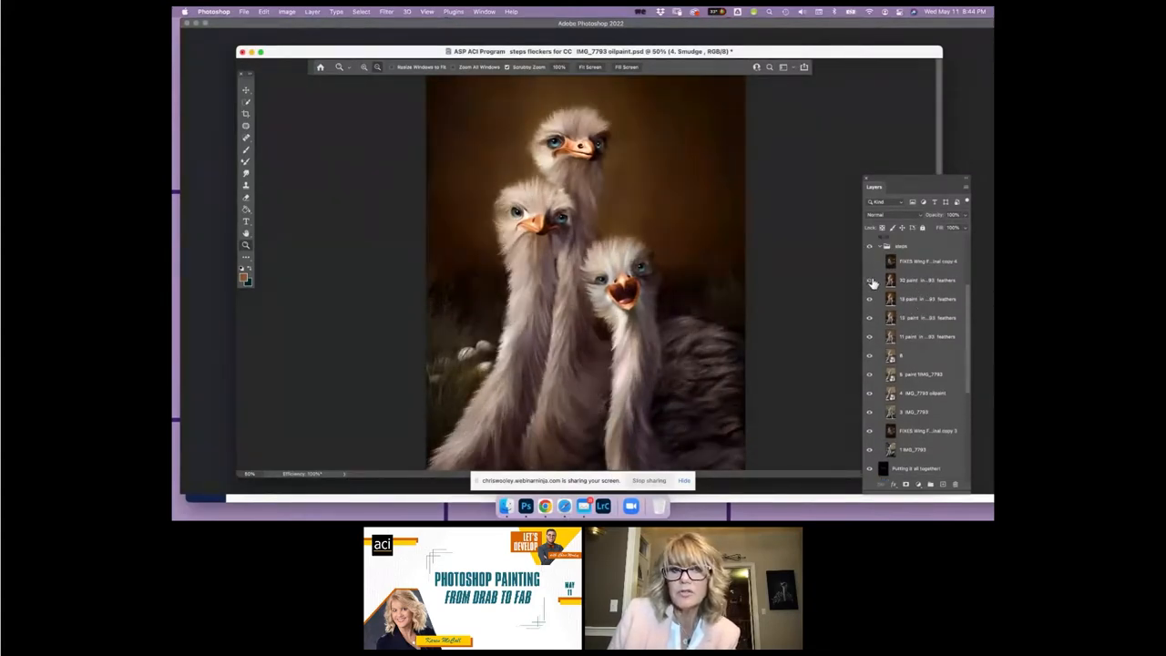
left_click(870, 263)
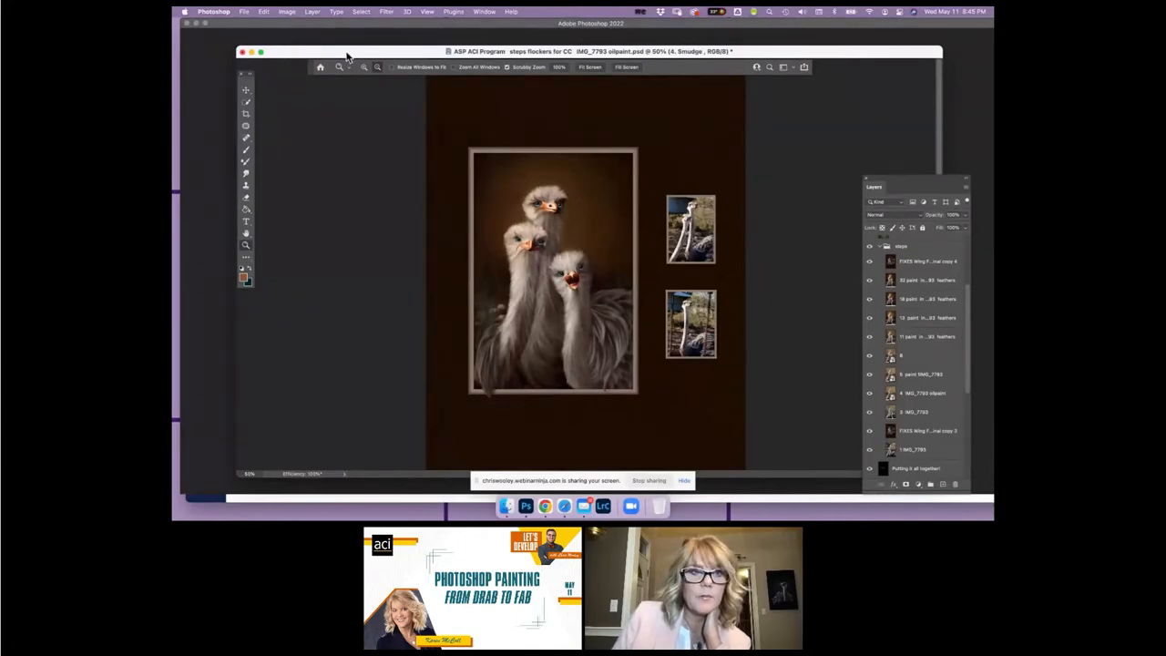
left_click(698, 250)
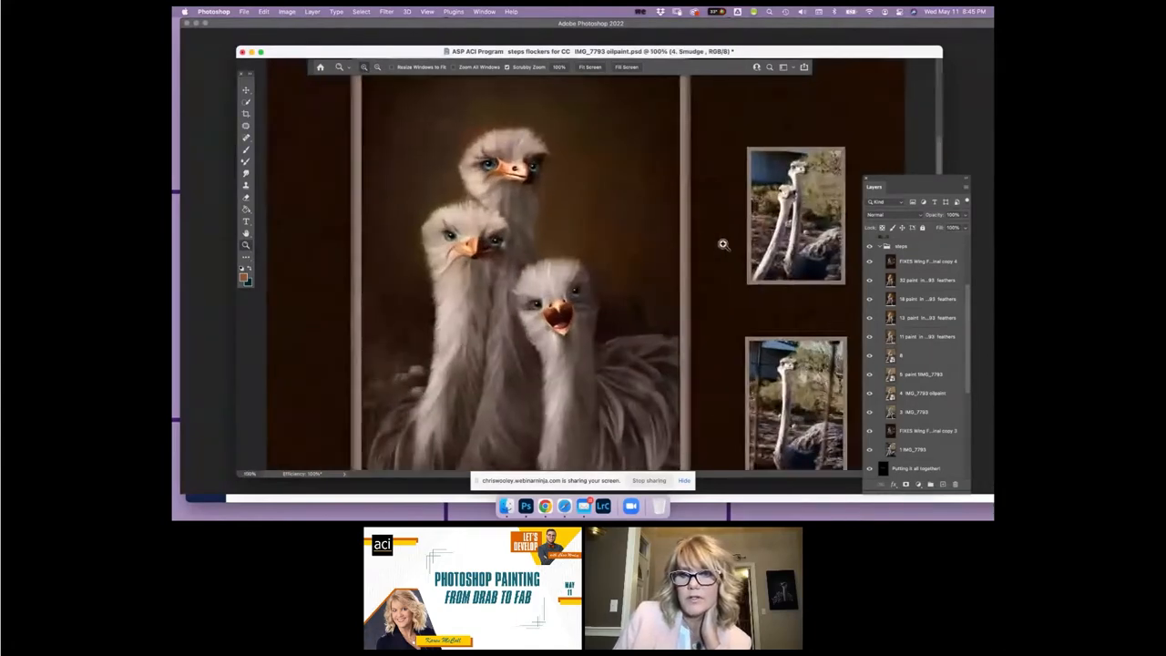
Step: Move the layer list higher on the screen and show the brown background texture layer directly above the "steps" group
left_click_drag(906, 179, 898, 132)
scroll(897, 238, "up", 3)
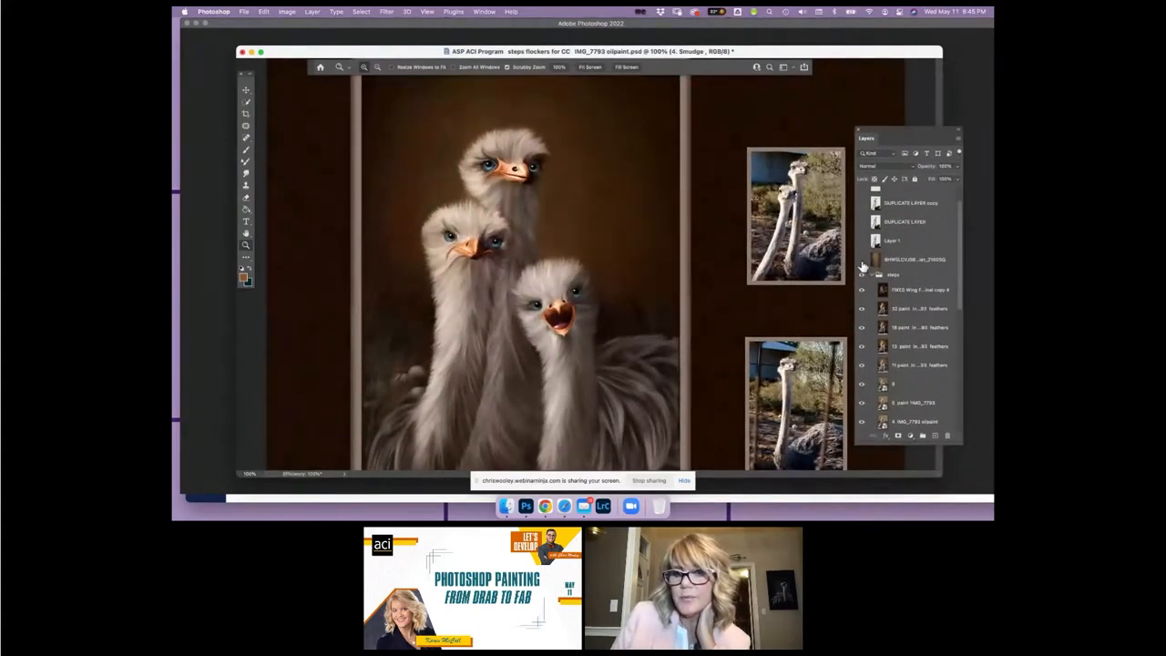
left_click(861, 261)
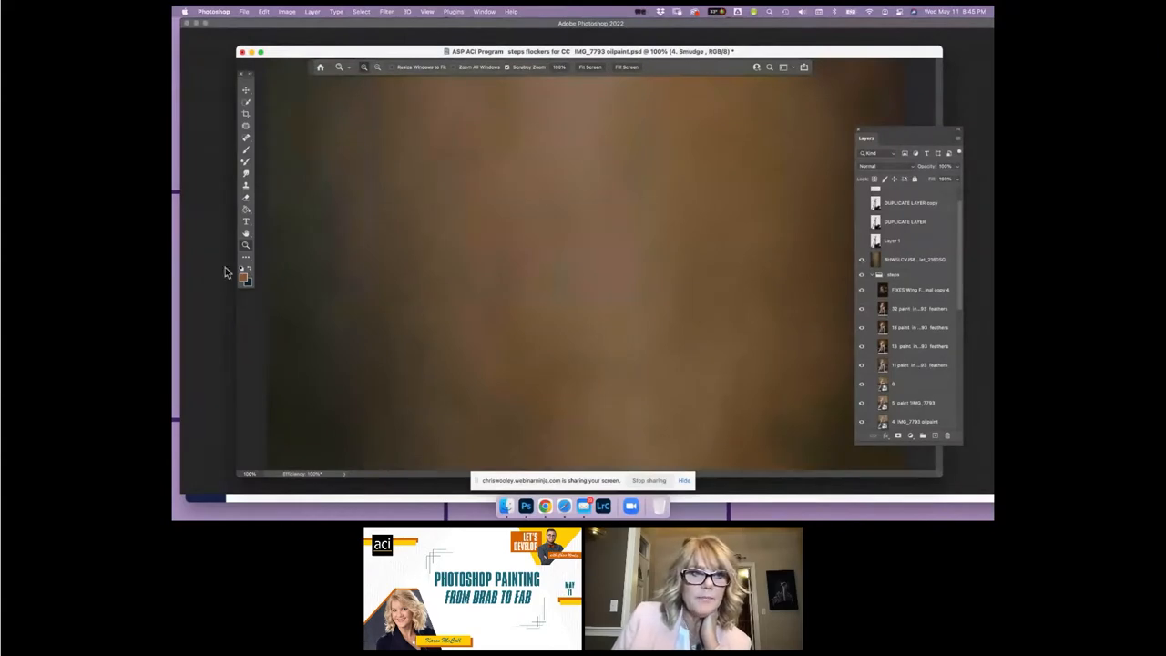
left_click(246, 244)
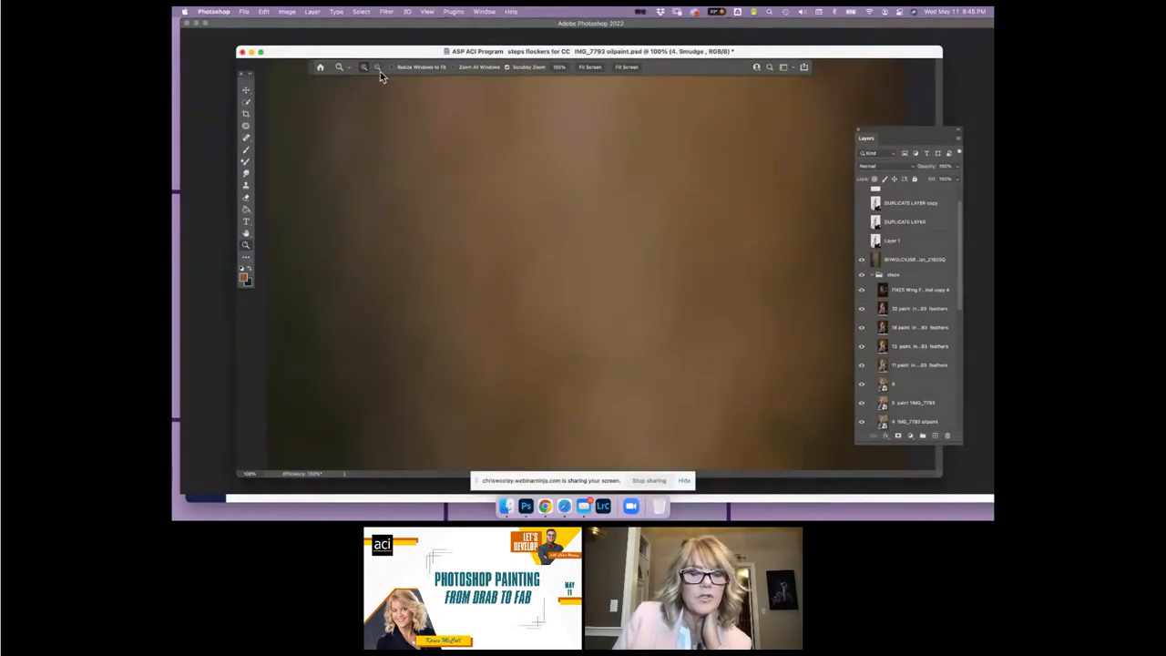
left_click(481, 171, "alt")
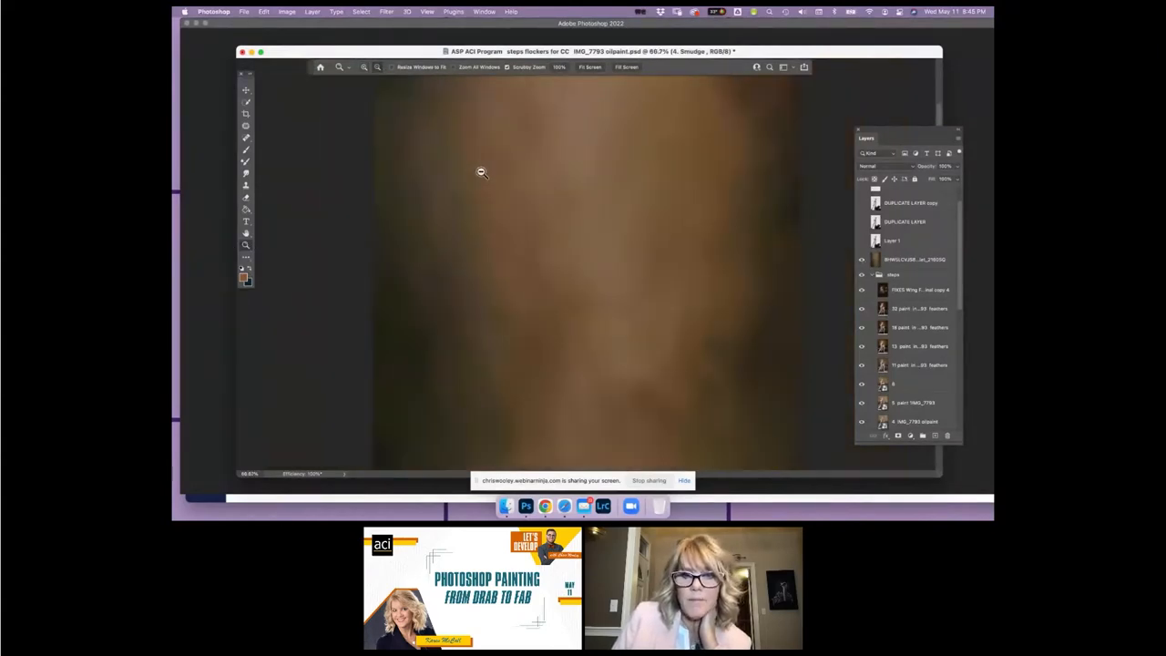
left_click(588, 262, "alt")
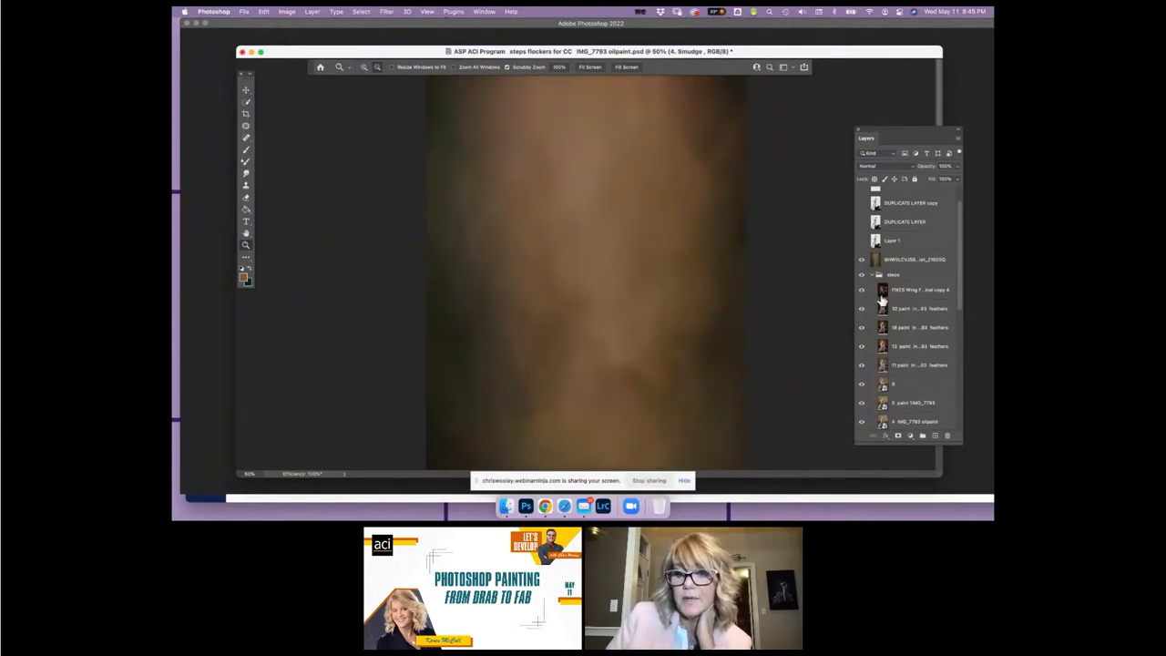
Step: Choose the Mixer Brush with the Karen squirrel mixer bkgrounds preset and enlarge the brush for blending the brown background
left_click(246, 163)
left_click(365, 68)
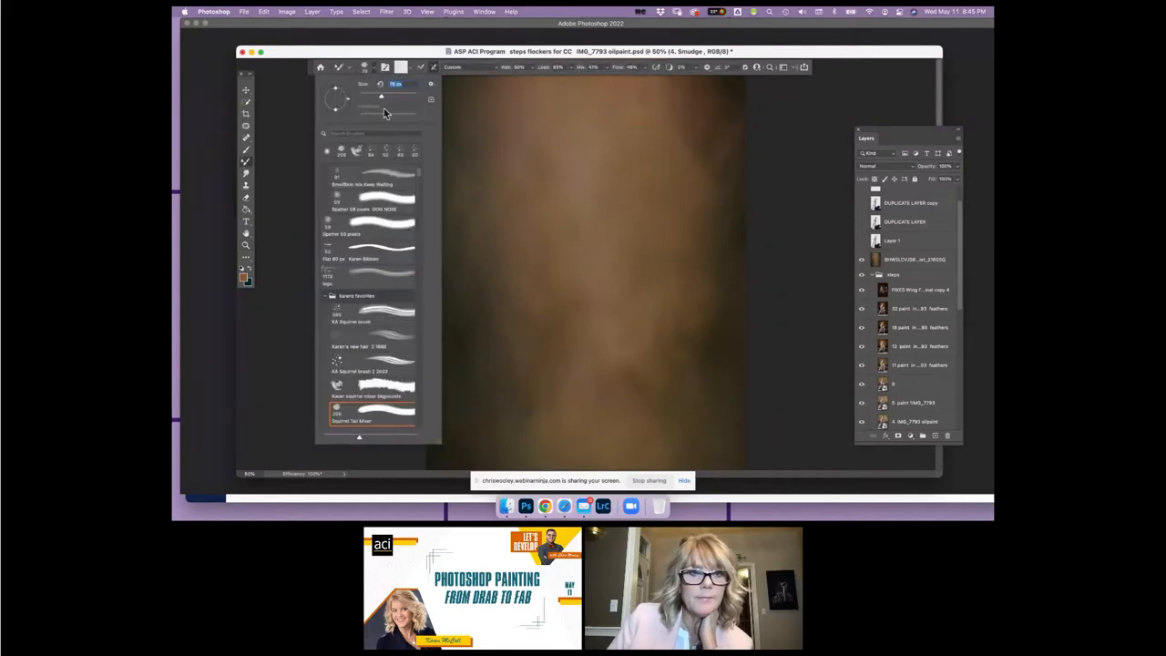
left_click(372, 387)
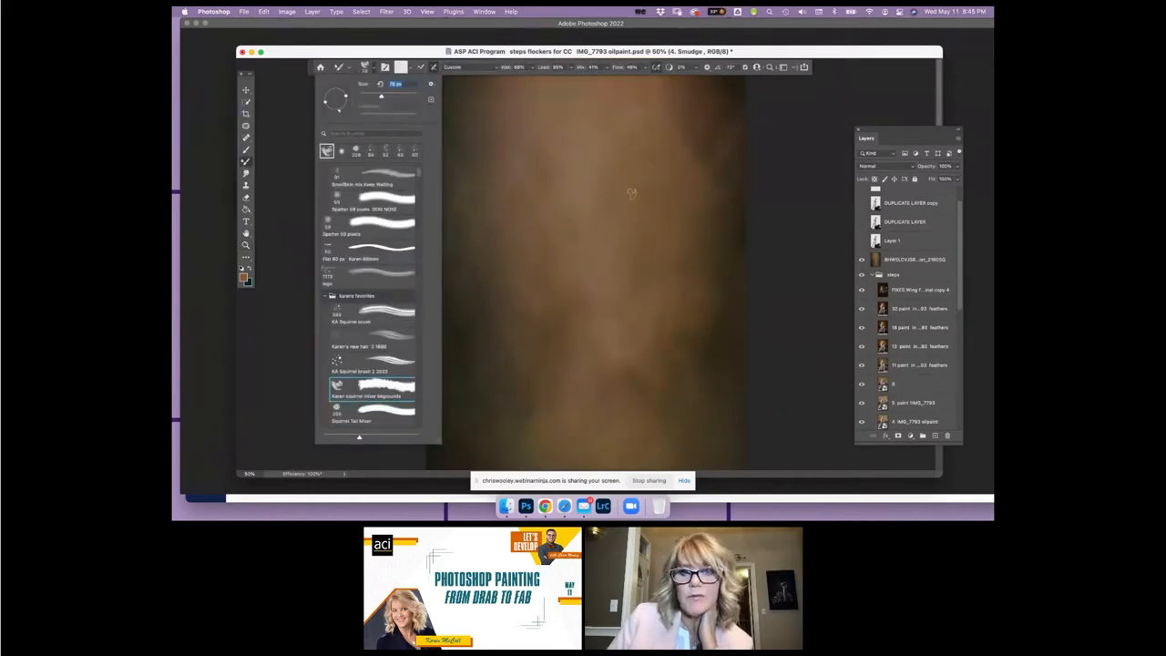
right_click(633, 193)
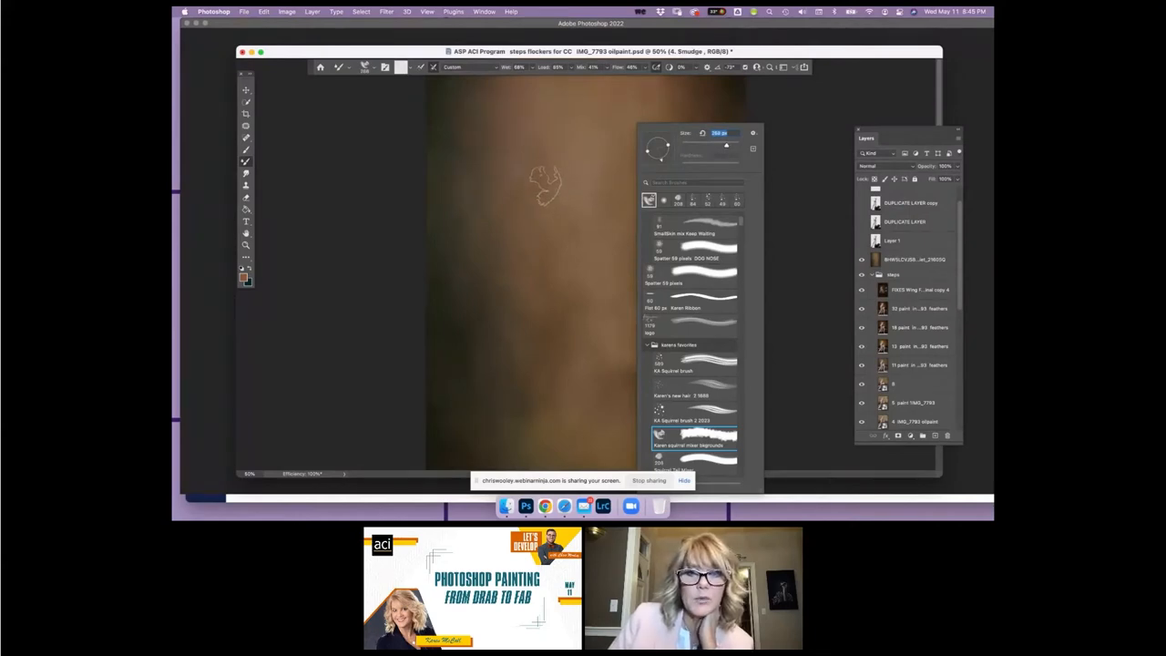
left_click(541, 182)
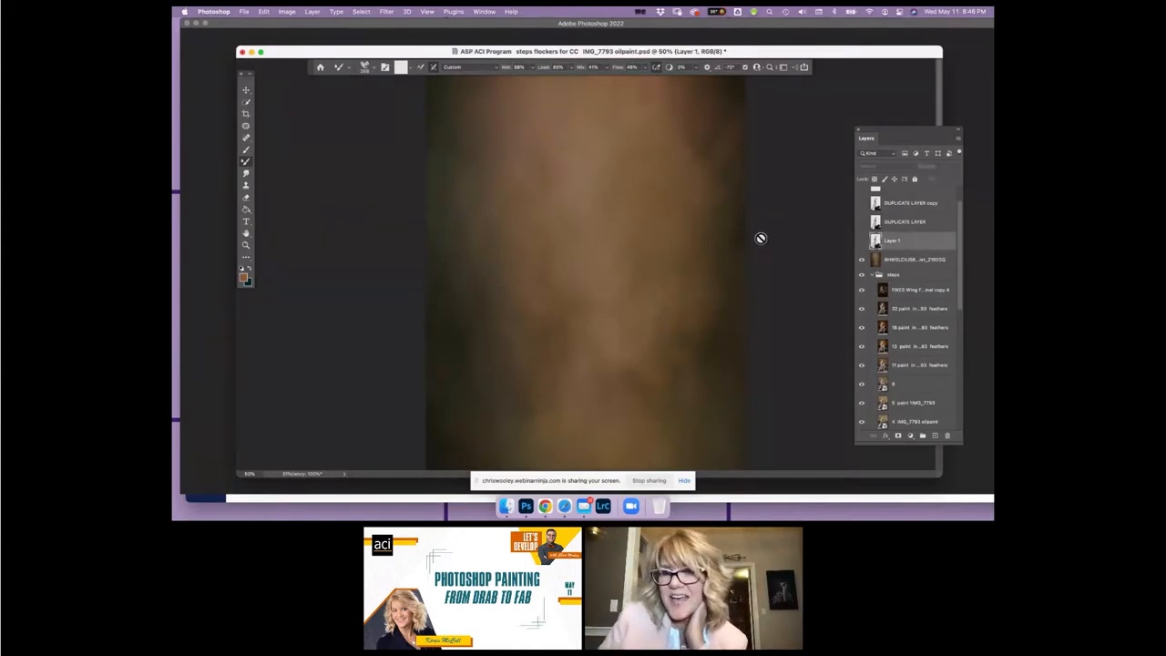
Step: Show Layer 1 and both duplicate layers of the cut-out ostriches, and select DUPLICATE LAYER copy
left_click(861, 242)
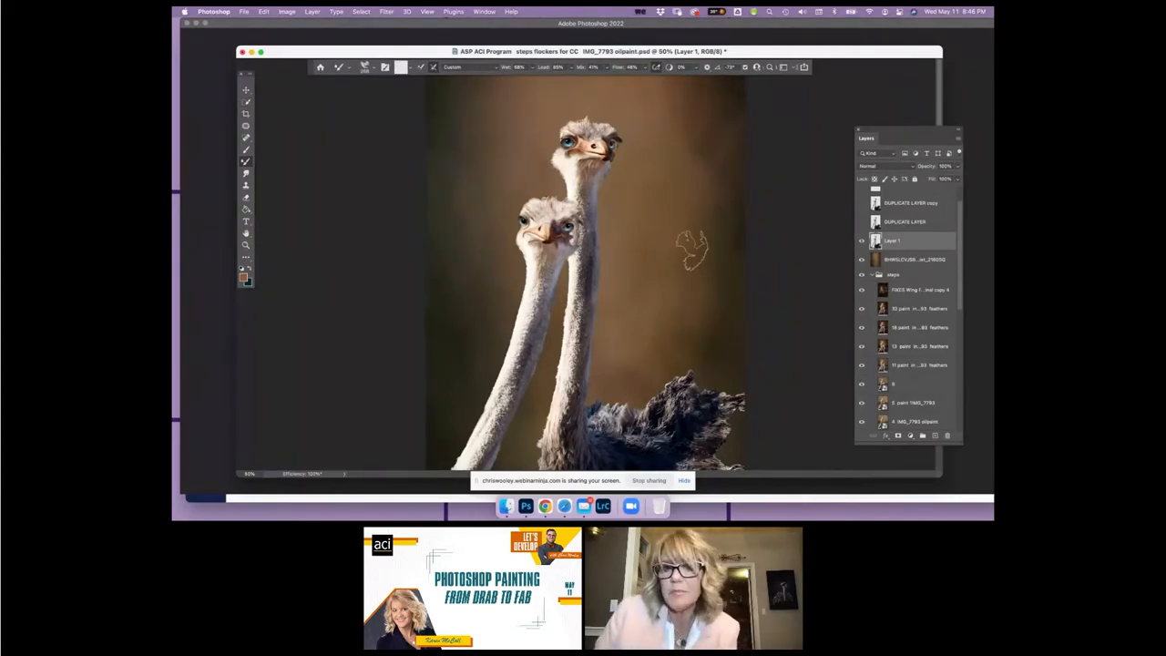
left_click(860, 241)
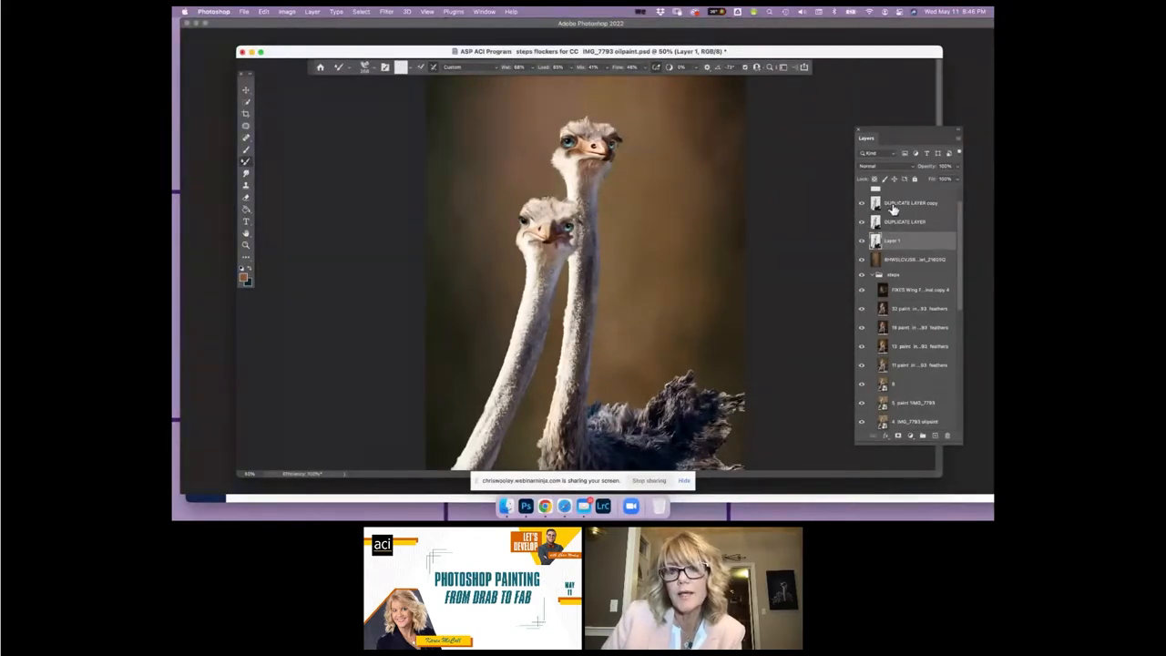
left_click(895, 205)
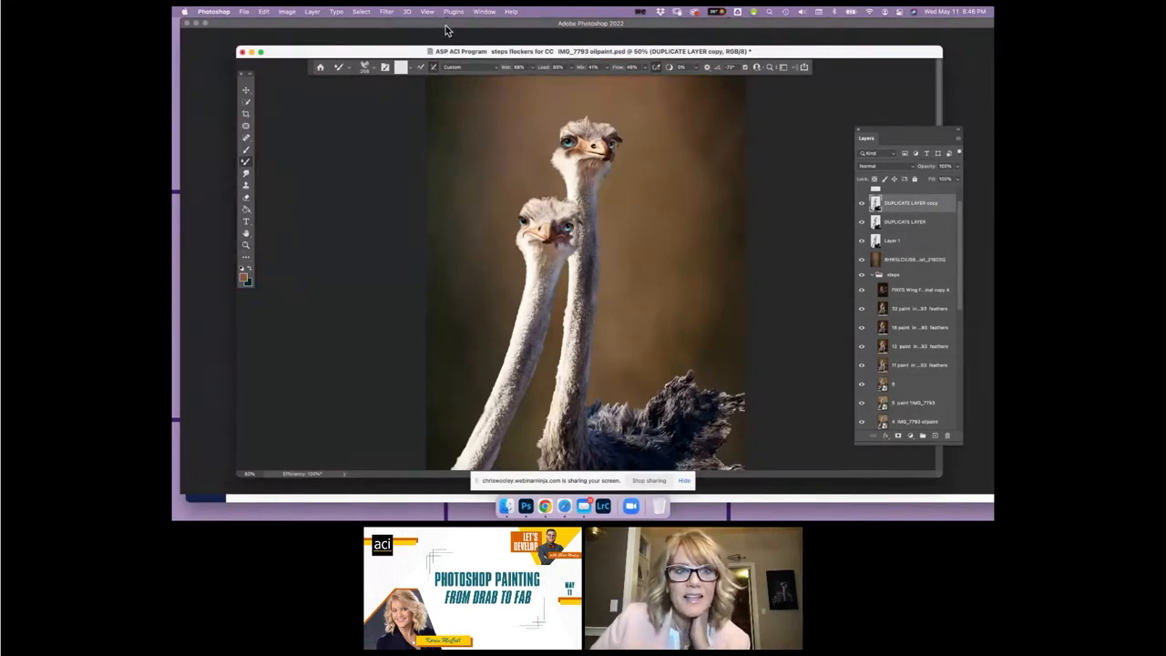
Step: Open the Oil Paint filter for DUPLICATE LAYER copy and place its settings window beside the ostriches
left_click(386, 12)
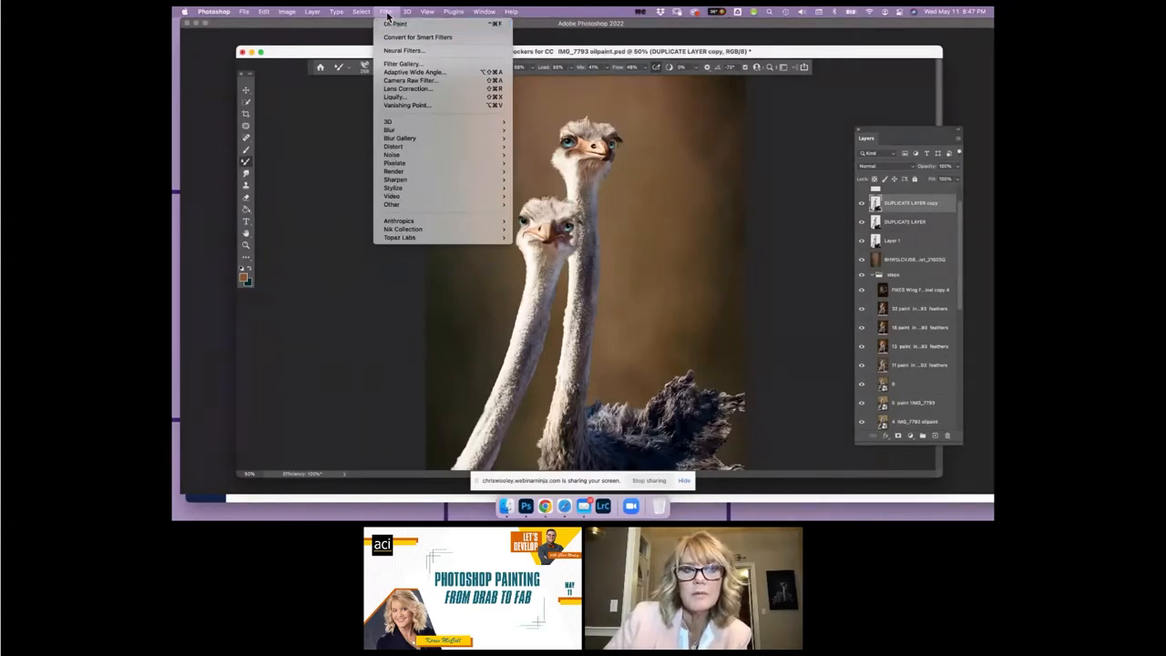
mouse_move(412, 194)
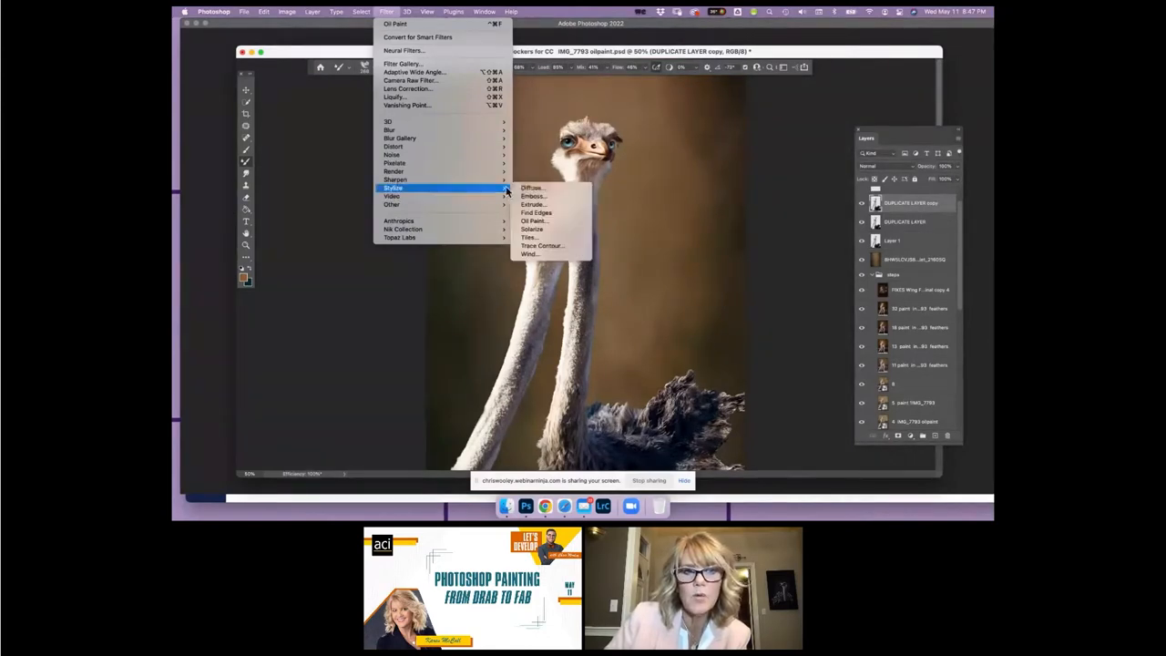
left_click(540, 223)
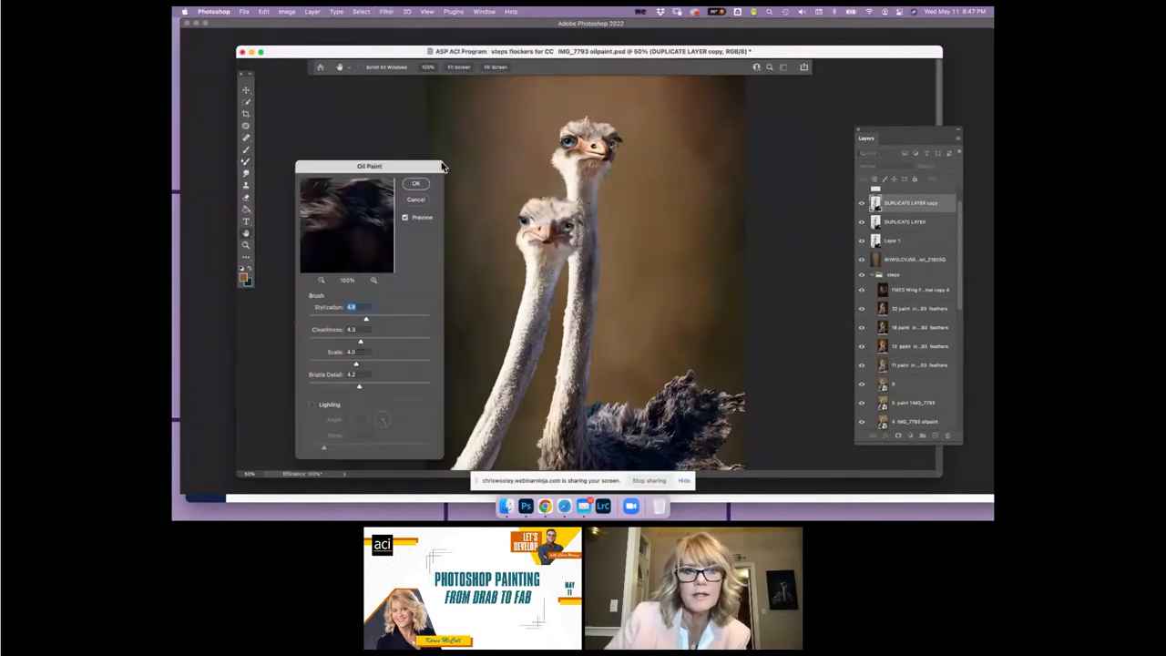
mouse_move(443, 167)
left_mouse_down()
mouse_move(523, 116)
mouse_move(480, 127)
left_mouse_up()
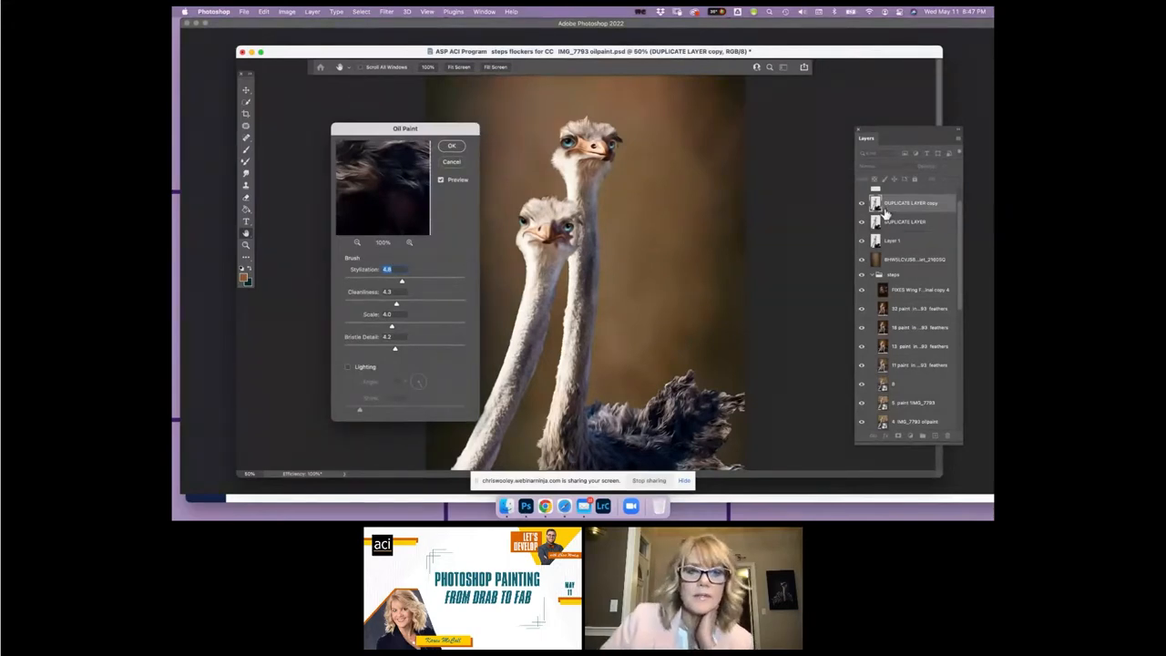
Step: Try different Oil Paint Stylization strengths up to 5.4 and preview the effect on the dark feathers
mouse_move(403, 281)
left_mouse_down()
mouse_move(429, 281)
mouse_move(382, 284)
left_mouse_up()
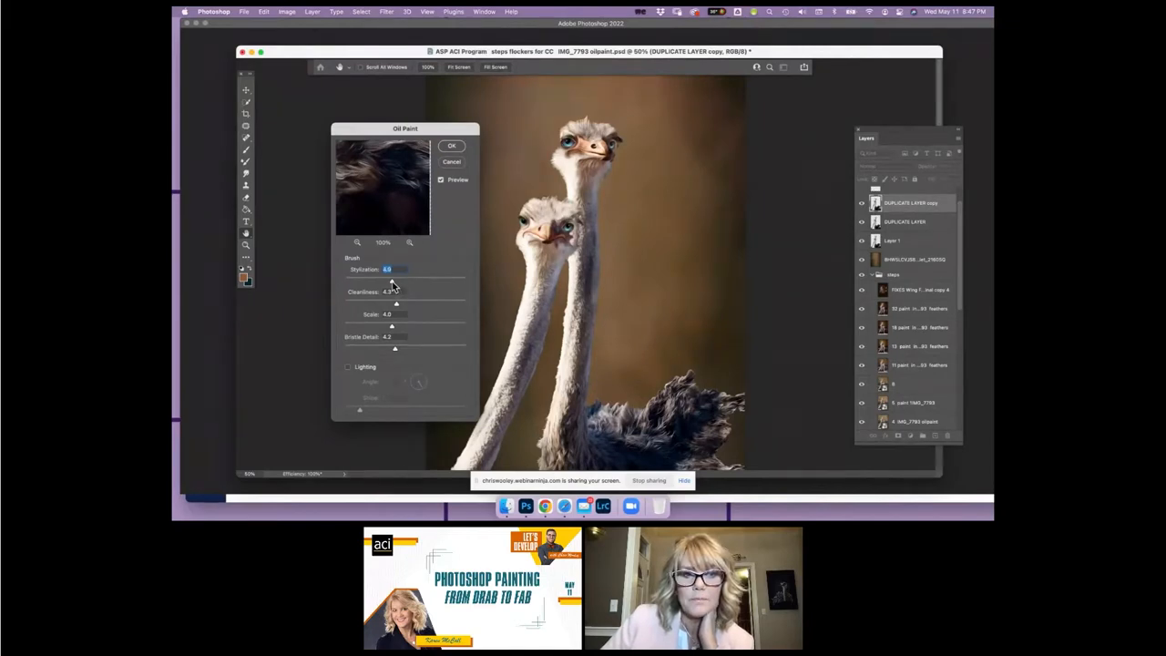
left_click_drag(394, 285, 396, 286)
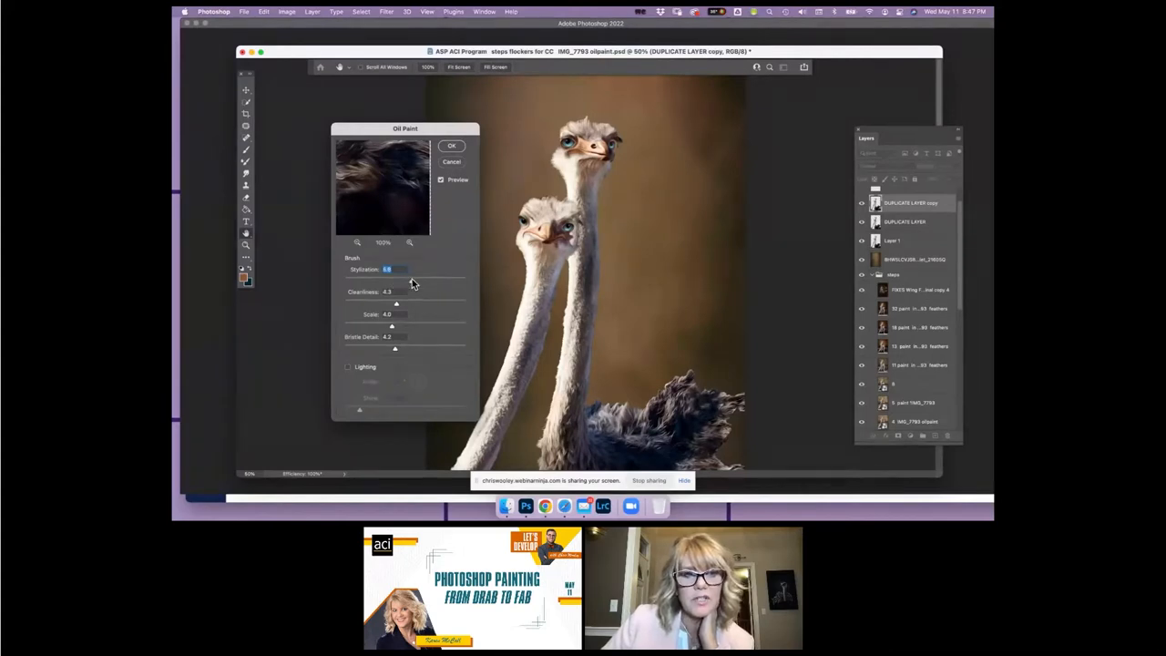
left_click_drag(411, 283, 408, 282)
mouse_move(377, 164)
left_mouse_down()
mouse_move(404, 198)
mouse_move(386, 173)
mouse_move(377, 209)
left_mouse_up()
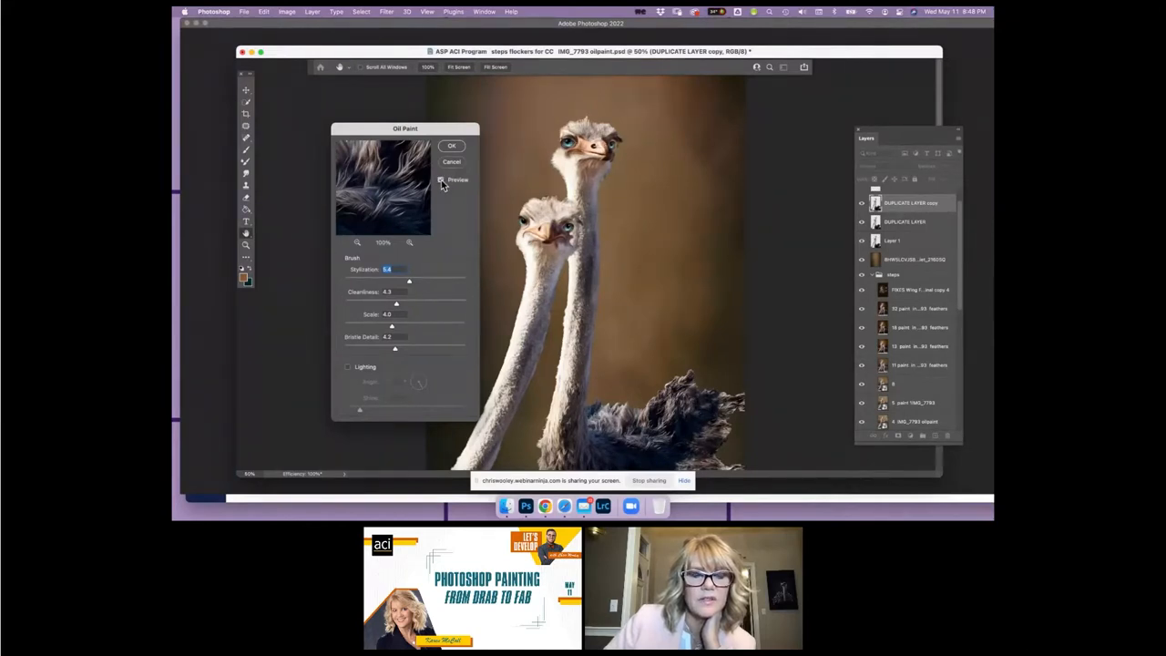
Step: Apply Oil Paint with Stylization 5.9, Cleanliness 4.8, Scale 5.1 and Bristle Detail 4.9, leaving Lighting off
mouse_move(409, 283)
left_mouse_down()
mouse_move(435, 283)
mouse_move(415, 283)
left_mouse_up()
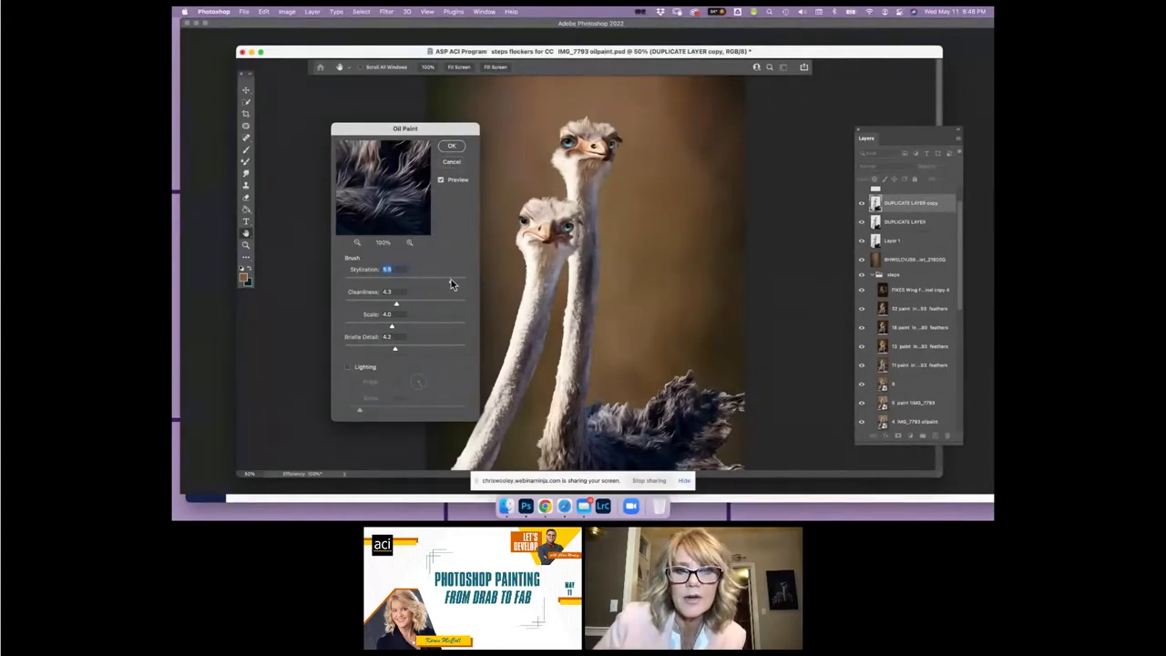
left_click_drag(398, 303, 405, 308)
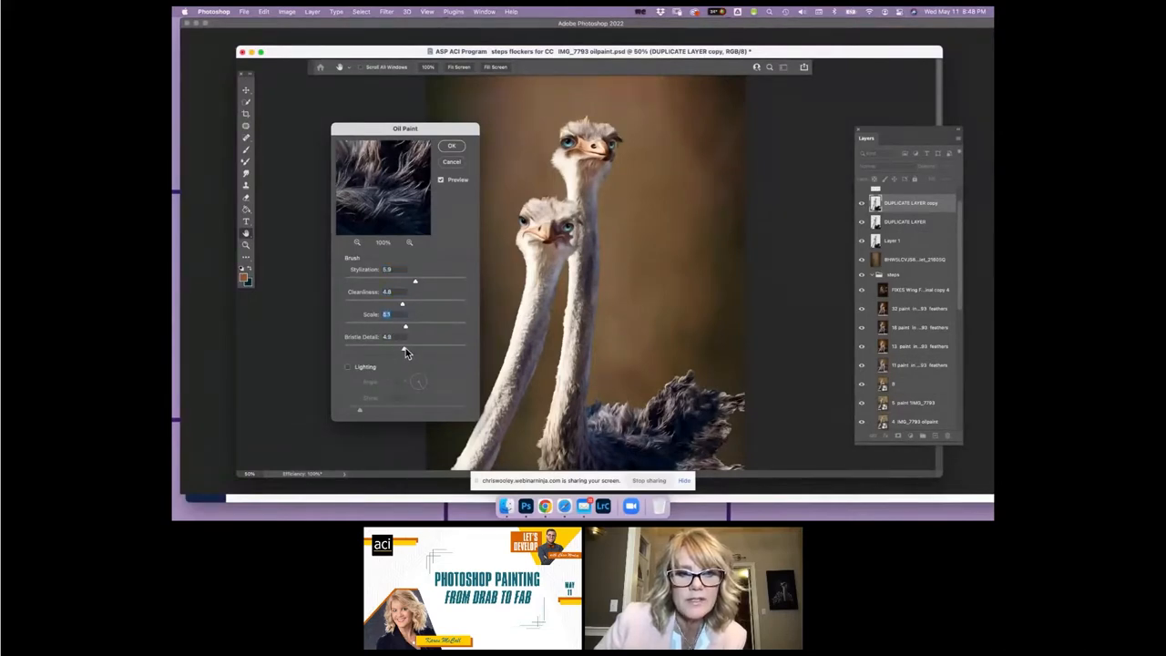
left_click(347, 367)
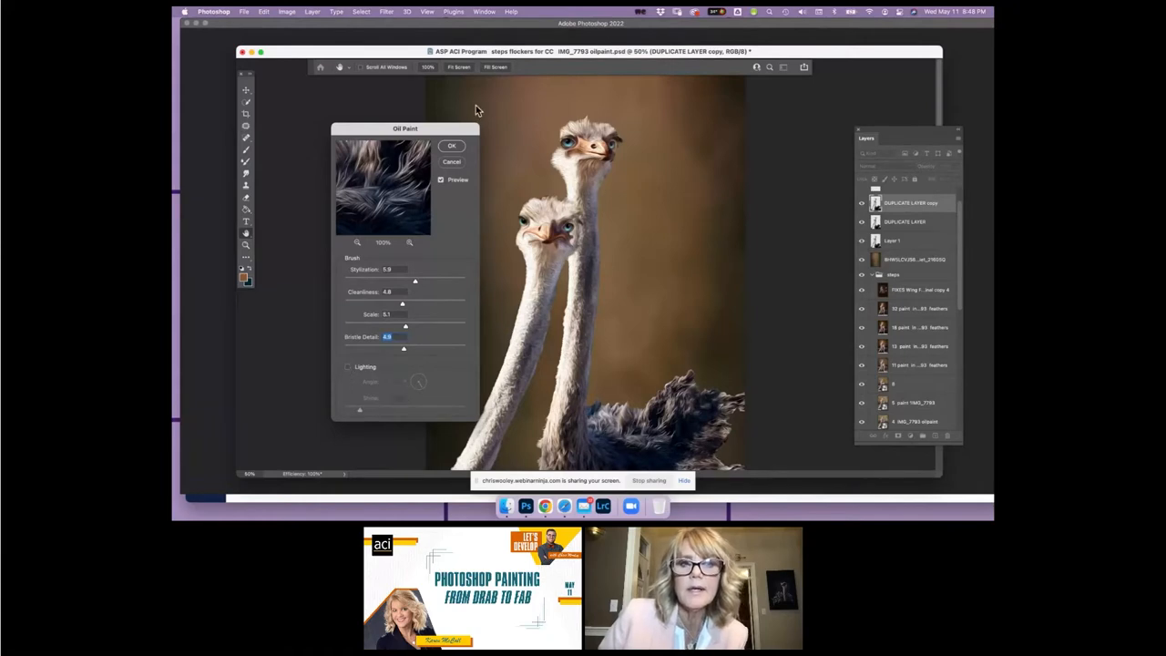
left_click(452, 146)
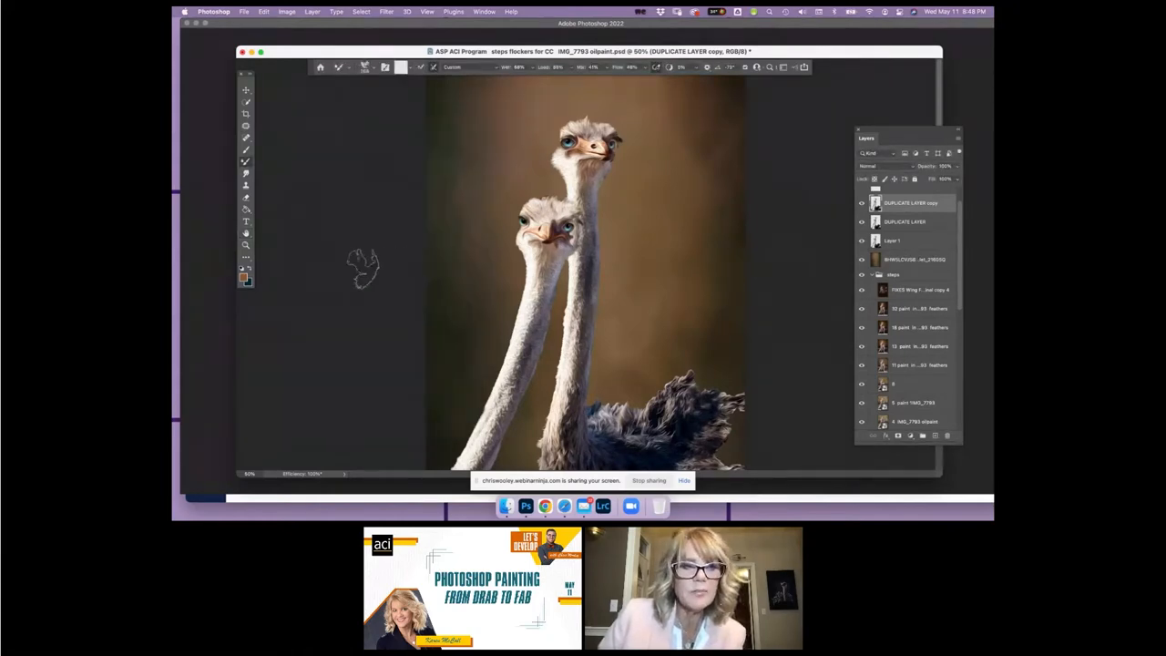
Step: View the ostrich heads at 200% and compare them with and without the oil-painted DUPLICATE LAYER copy
left_click(245, 245)
left_click(364, 67)
left_click_drag(555, 155, 596, 187)
scroll(616, 231, "up", 3)
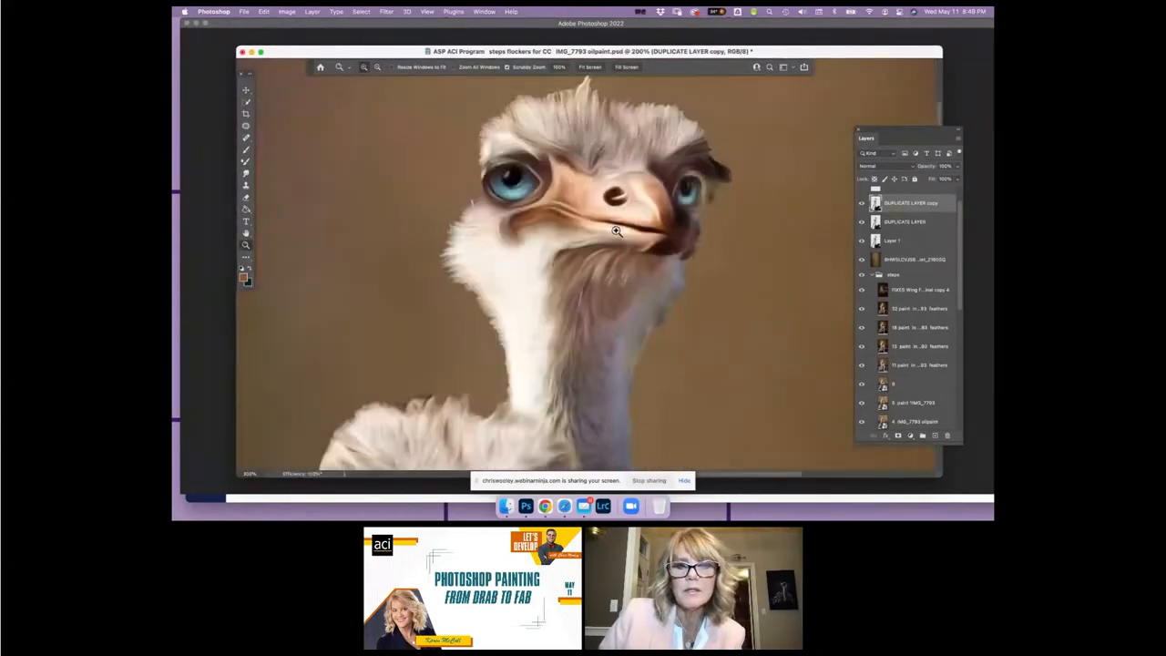
left_click(861, 203)
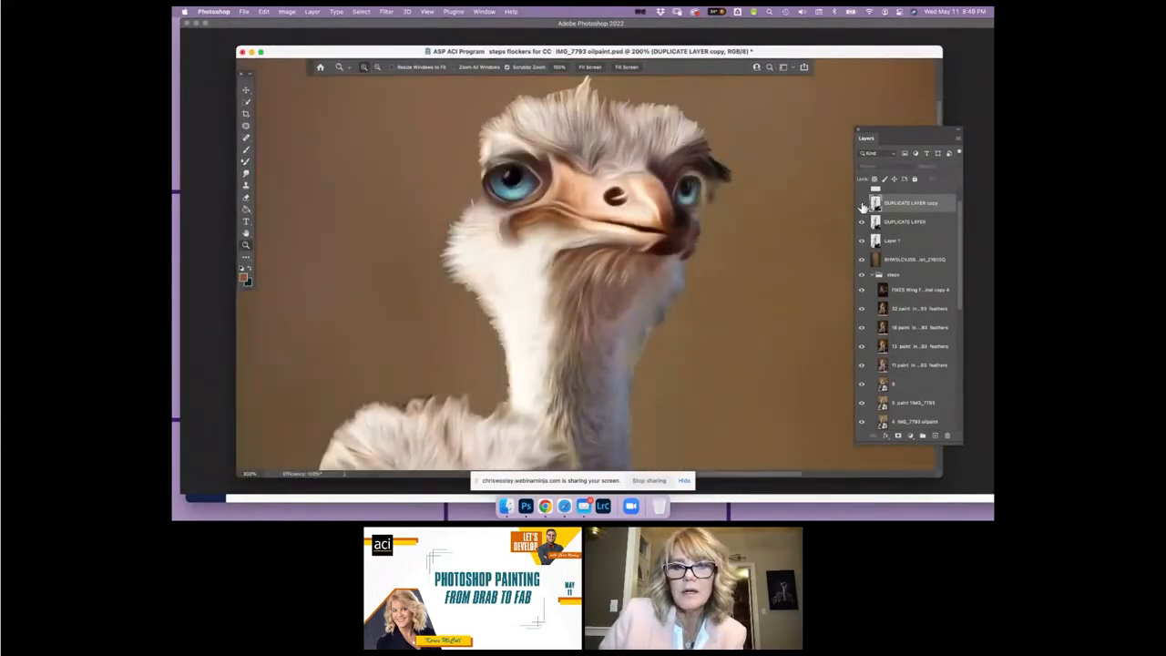
left_click(861, 203)
left_click(862, 204)
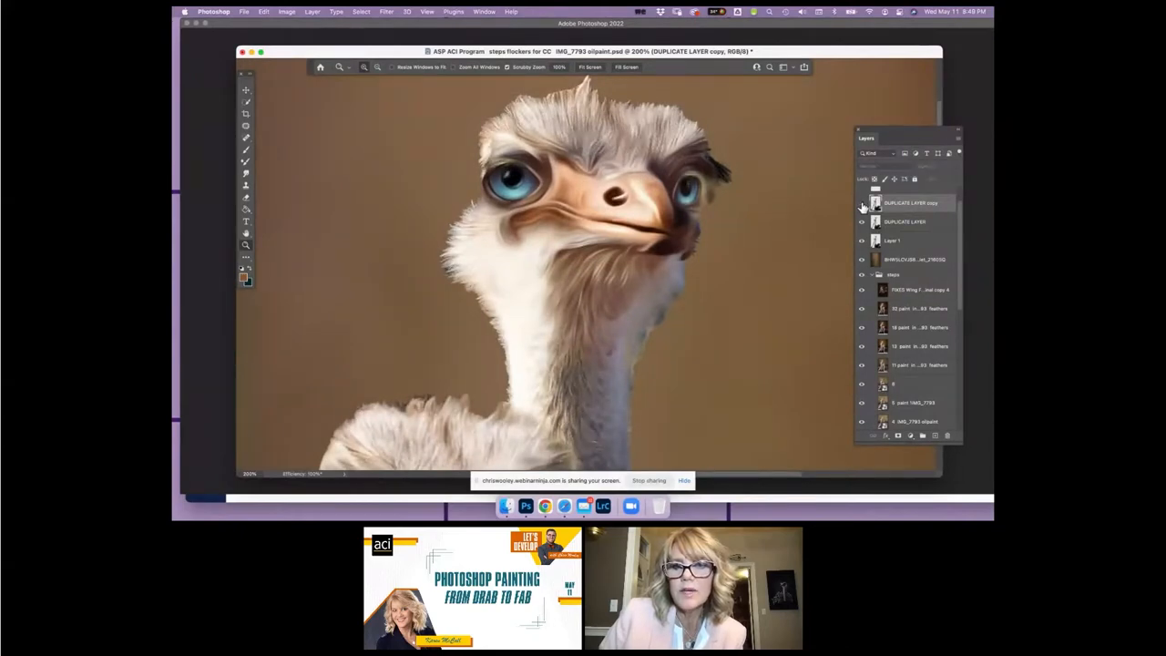
left_click(861, 203)
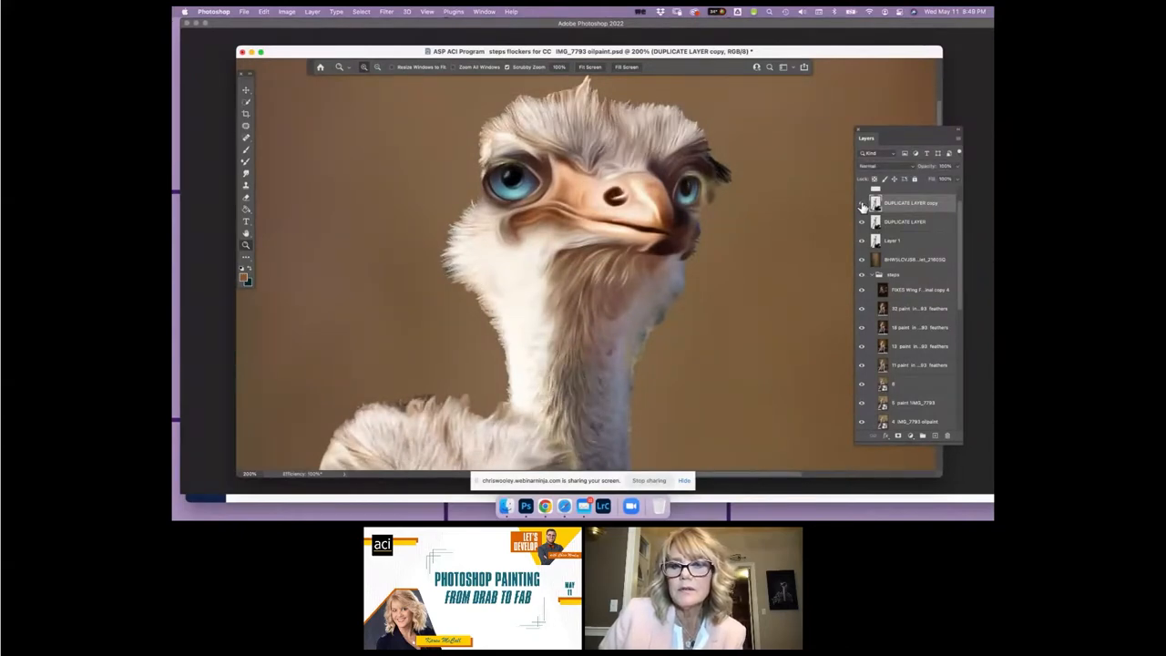
scroll(589, 285, "down", 5)
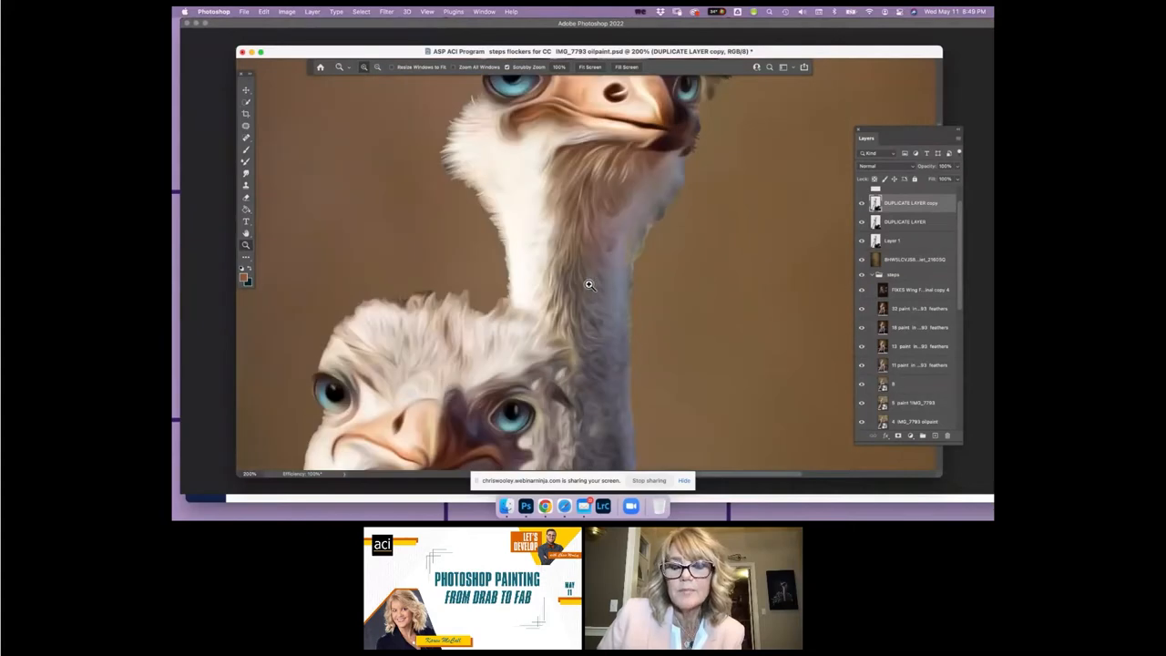
scroll(590, 285, "up", 2)
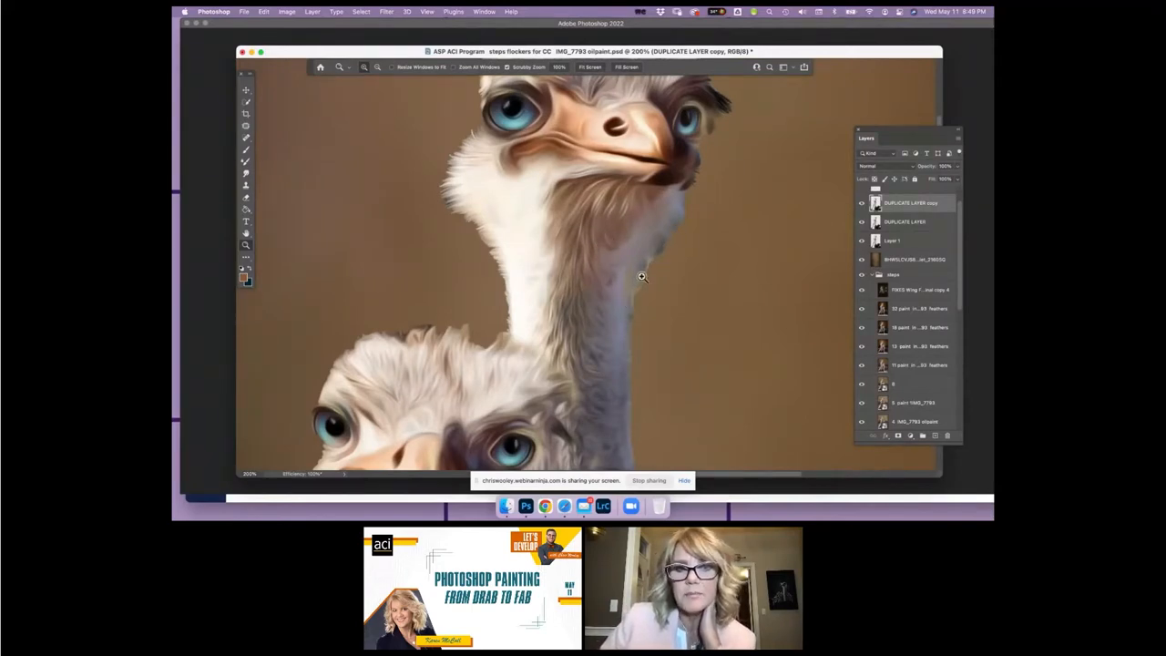
Step: Erase the upper ostrich's eyes and nostrils from the oil-painted DUPLICATE LAYER copy to reveal the detail beneath
left_click_drag(903, 133, 853, 102)
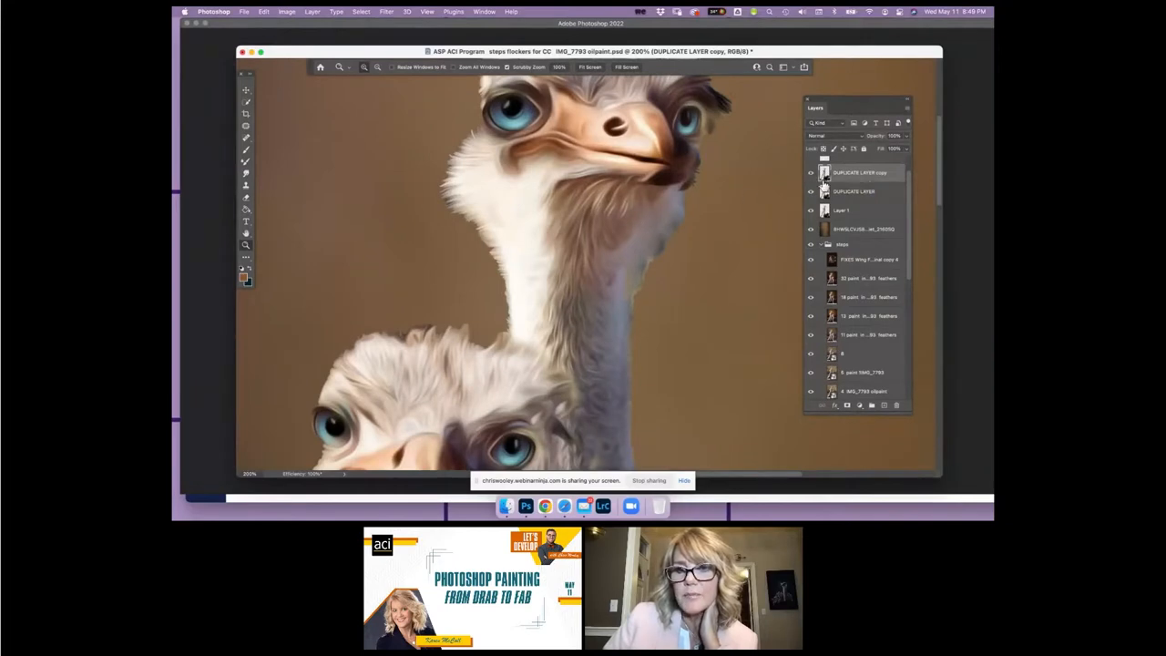
left_click(245, 200)
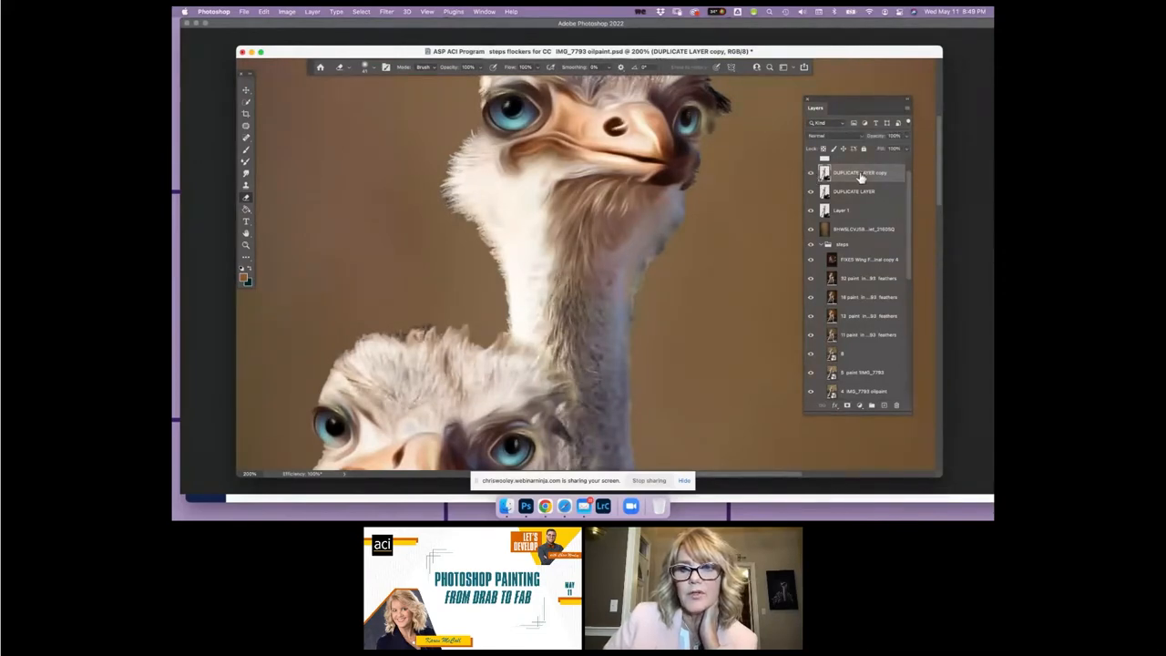
scroll(864, 179, "up", 1)
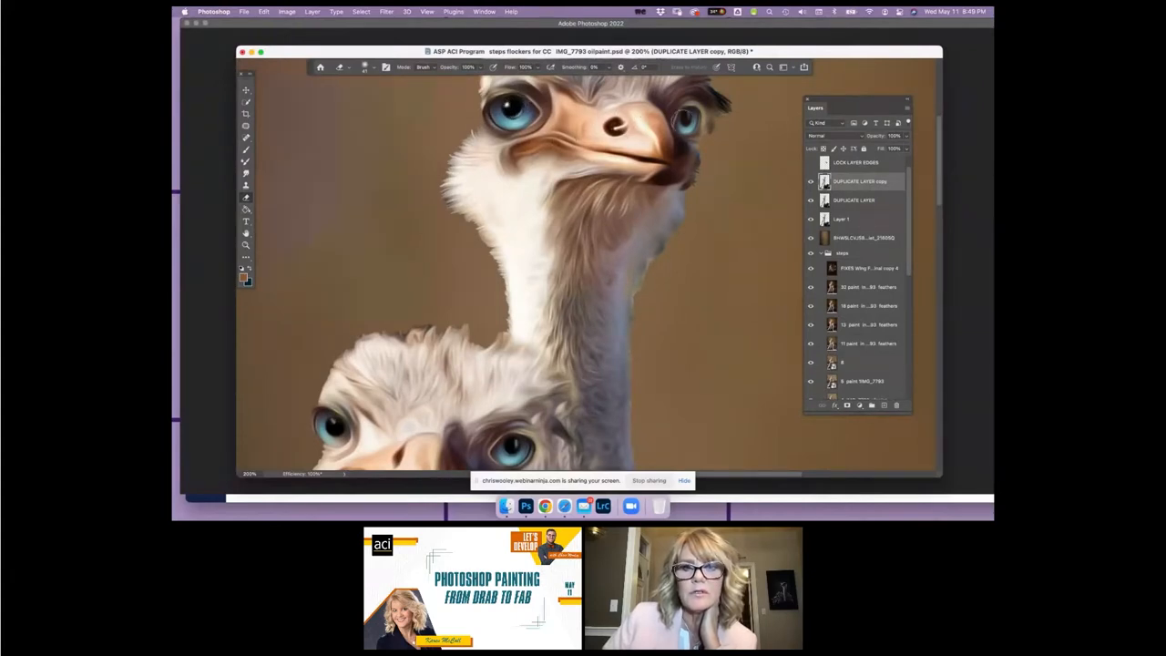
scroll(685, 116, "down", 5)
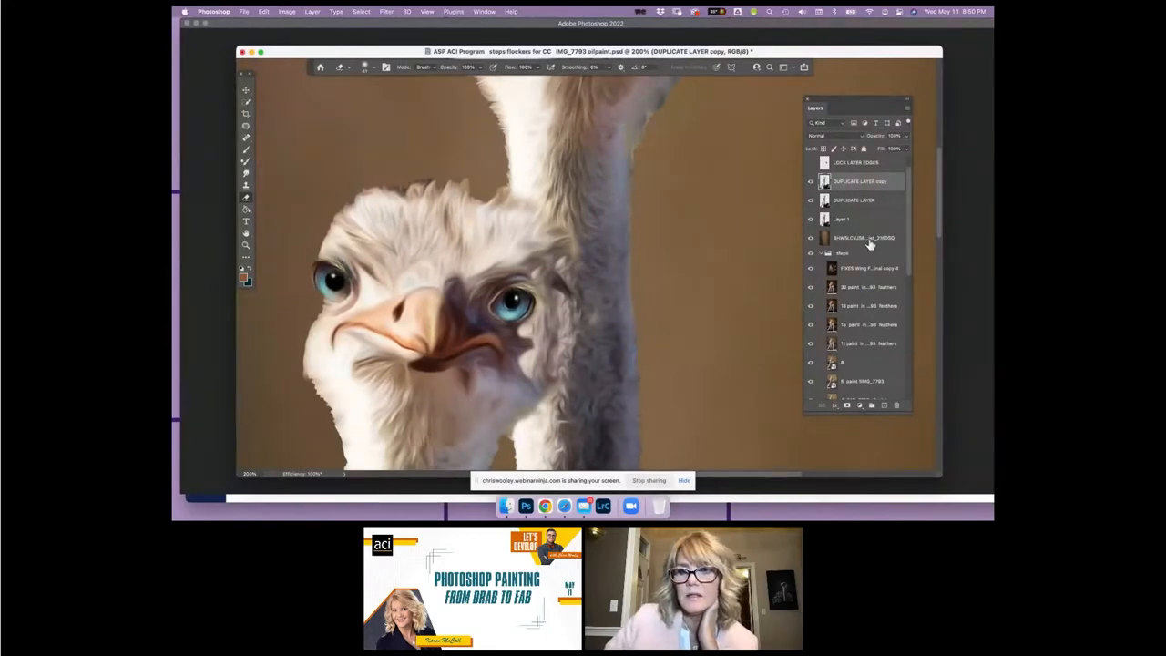
scroll(938, 164, "up", 5)
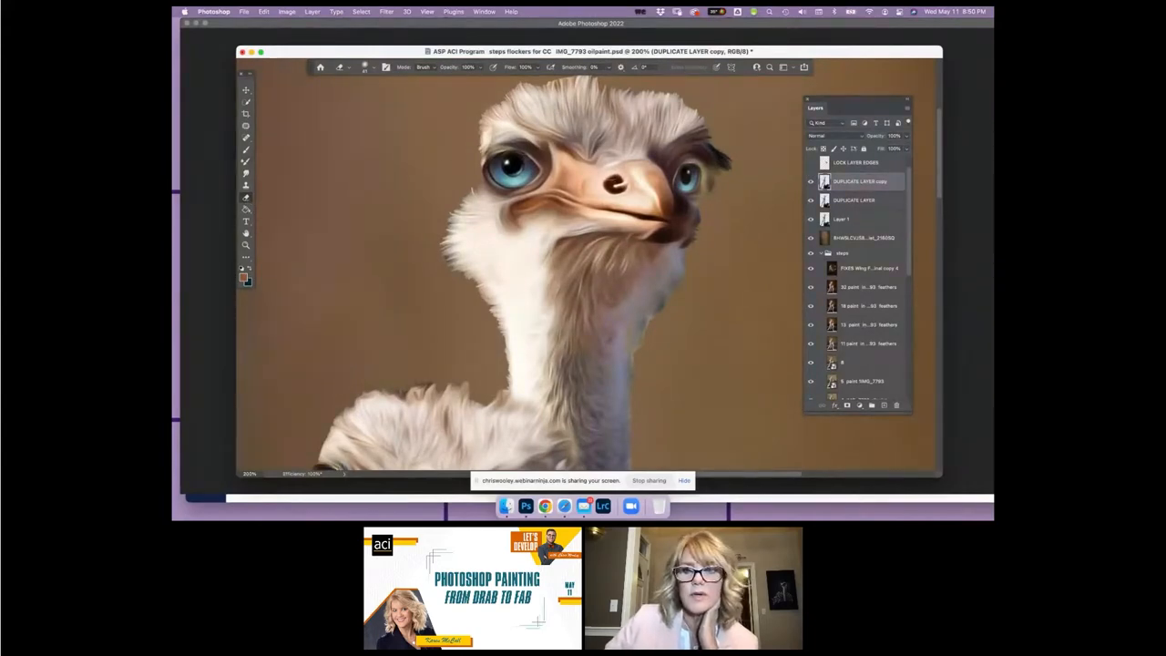
Step: Hide DUPLICATE LAYER and Layer 1, erase the area below the upper ostrich's eye, and check the holes with the brown background off and on
left_click(811, 200)
left_click(810, 220)
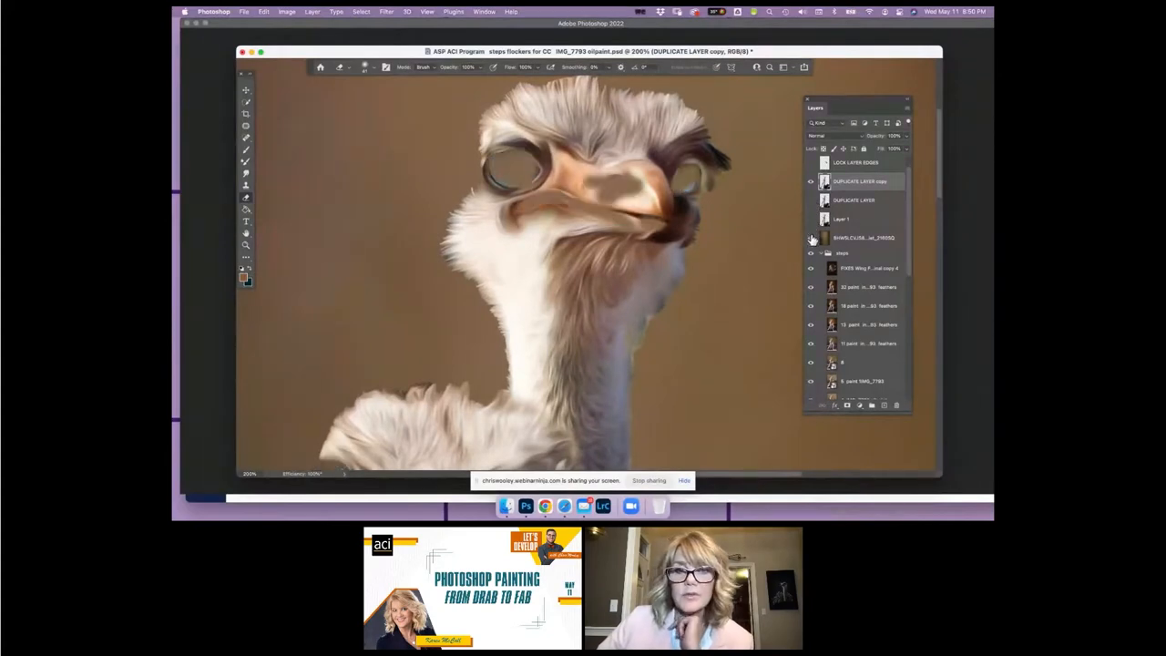
mouse_move(515, 164)
left_mouse_down()
mouse_move(533, 160)
mouse_move(571, 188)
mouse_move(527, 222)
mouse_move(500, 222)
left_mouse_up()
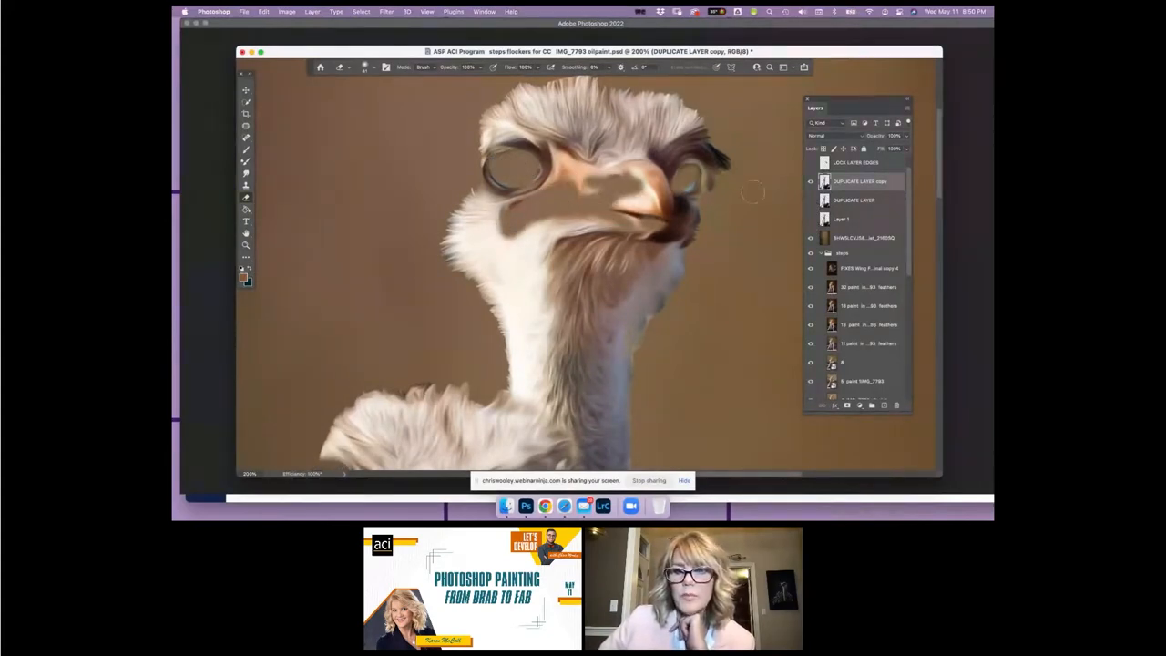
left_click(810, 239)
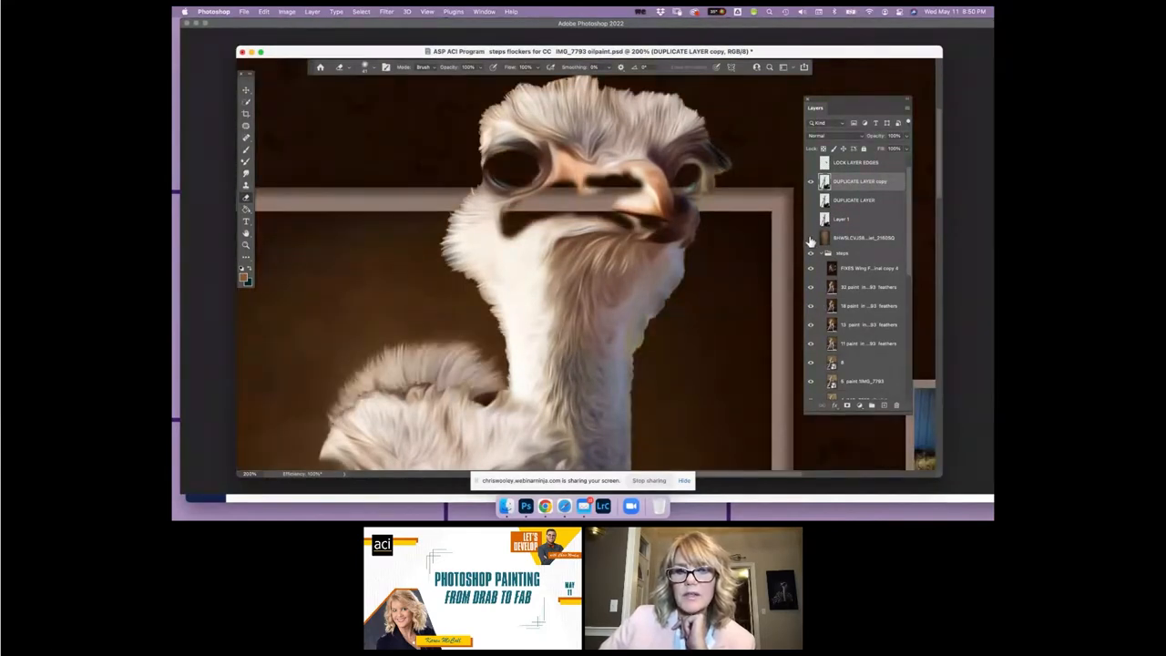
left_click(810, 242)
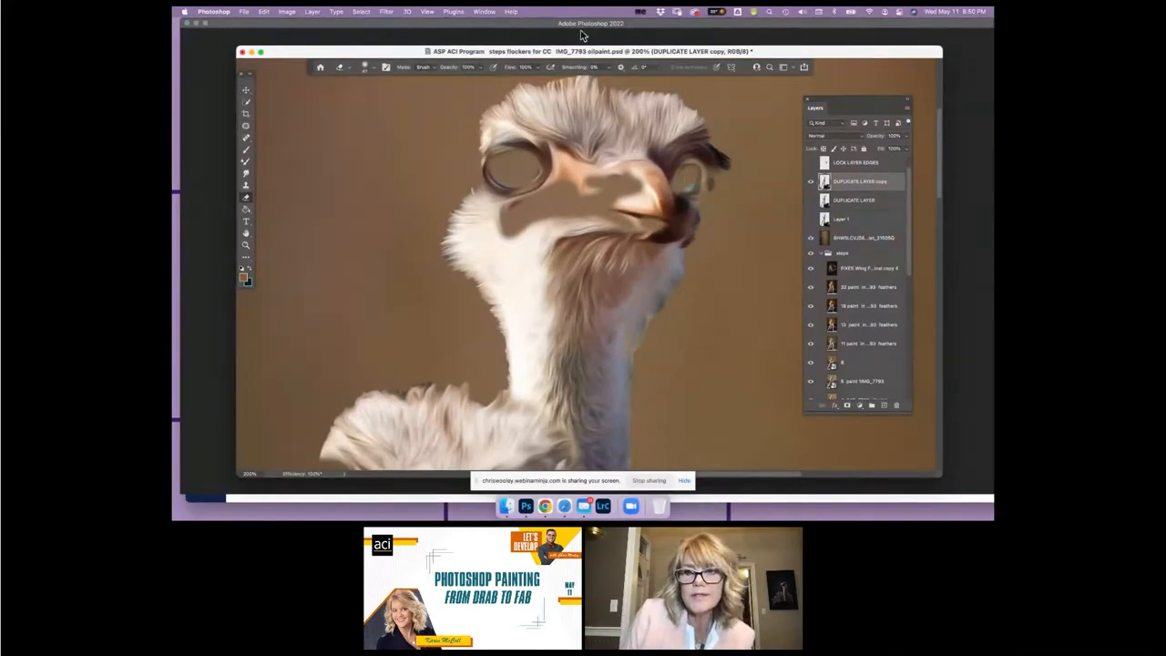
Step: Show the hidden ostrich layers again and lower the opacity of DUPLICATE LAYER copy to about 42%
left_click(810, 223)
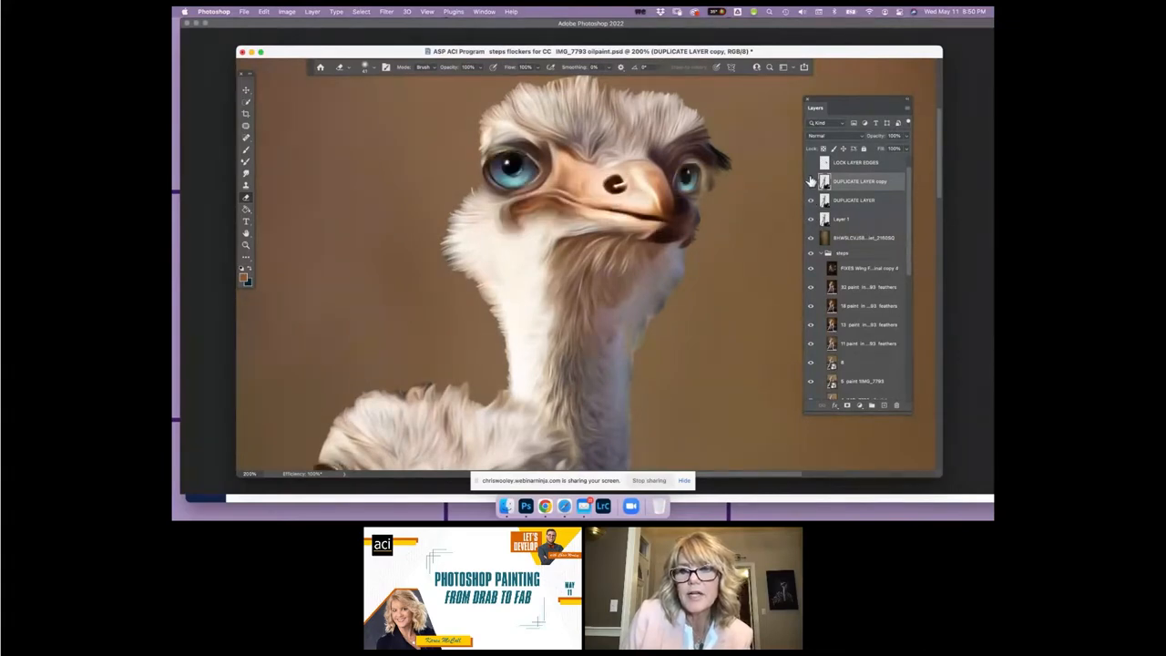
left_click(811, 185)
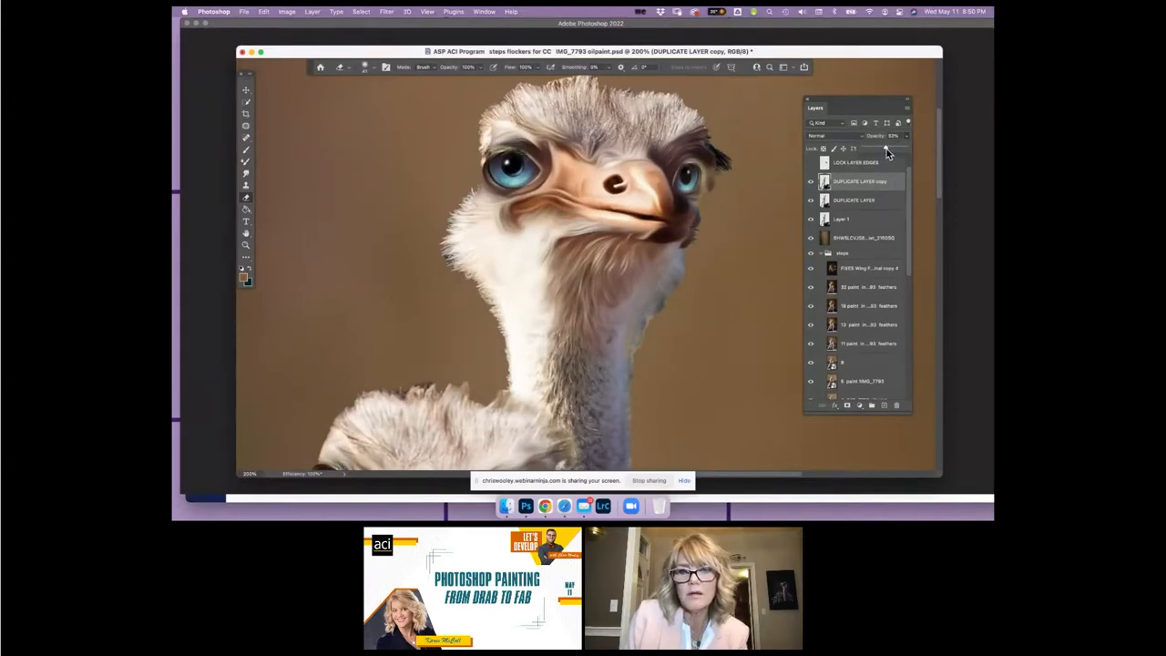
scroll(609, 255, "down", 10)
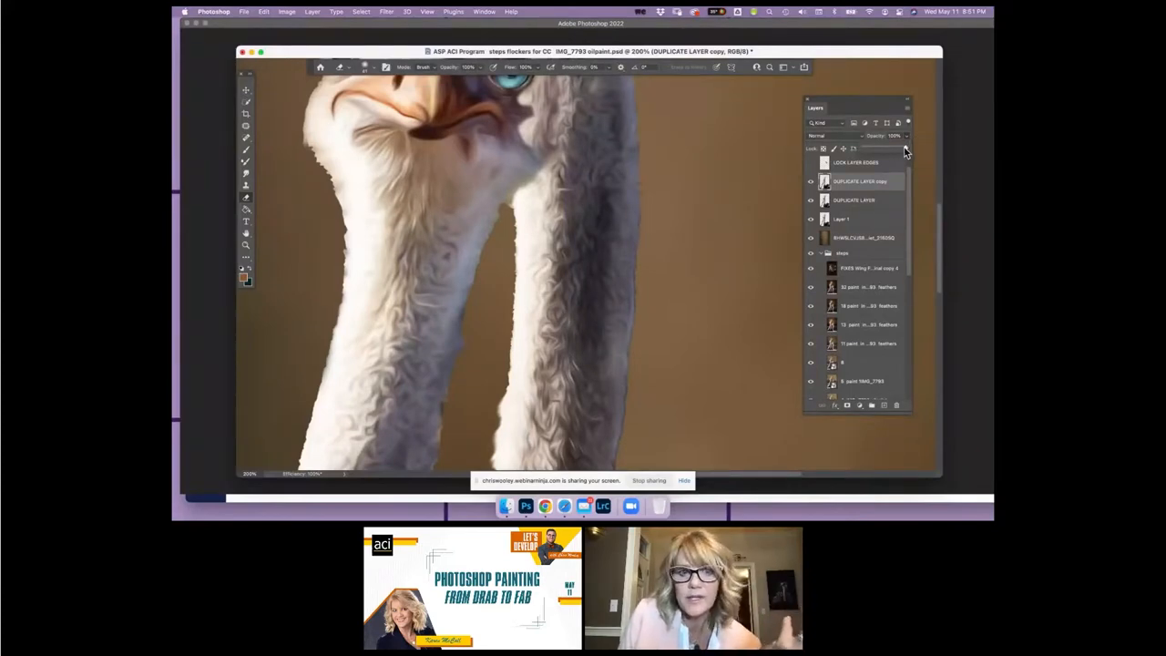
left_click_drag(906, 150, 881, 150)
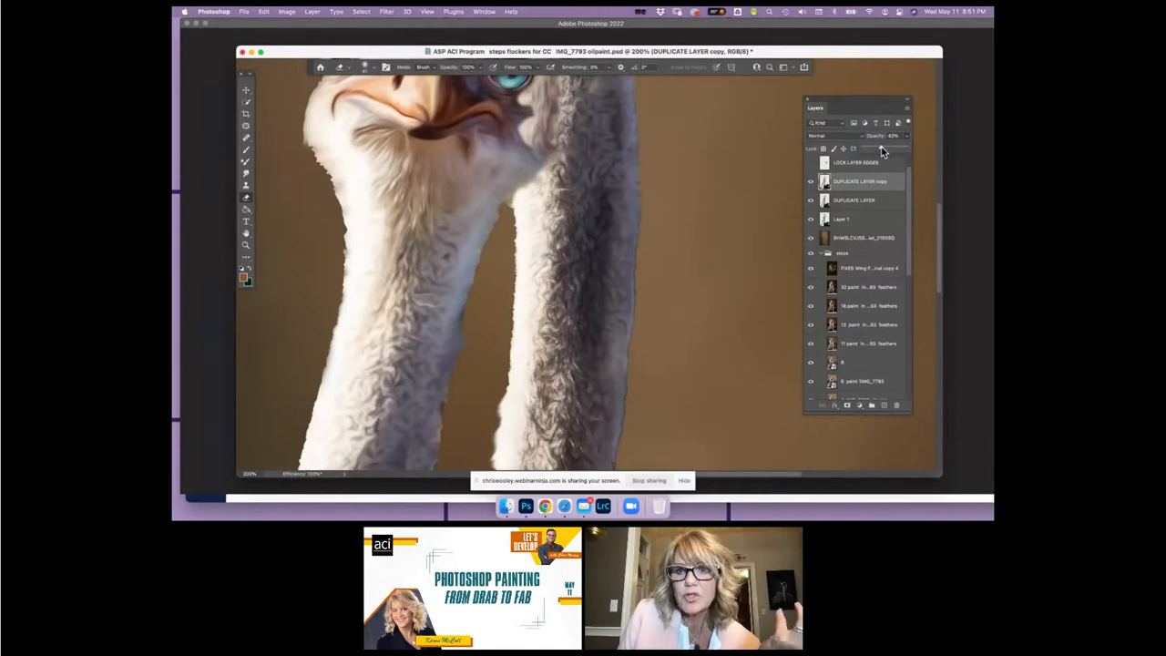
Step: Compare the texture of the ostrich necks with and without the faded DUPLICATE LAYER copy
left_click(813, 184)
left_click(812, 184)
left_click(812, 184)
left_click(812, 184)
left_click(812, 184)
left_click(812, 184)
left_click(812, 184)
left_click(812, 184)
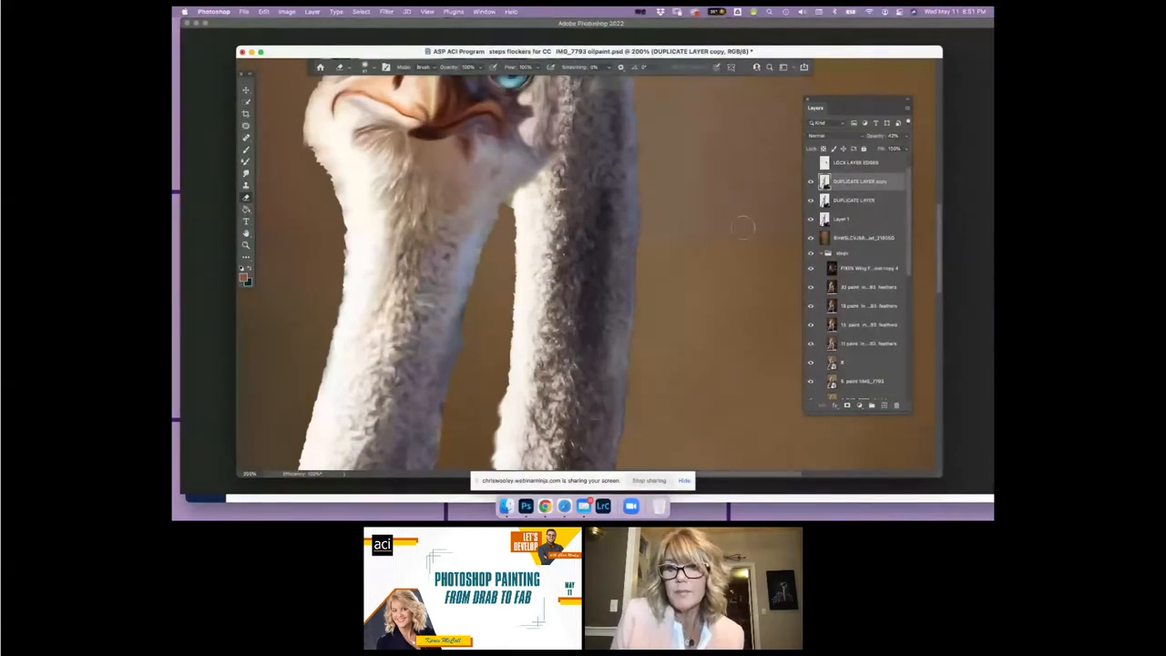
Step: Merge DUPLICATE LAYER and DUPLICATE LAYER copy into a single layer
left_click(849, 201)
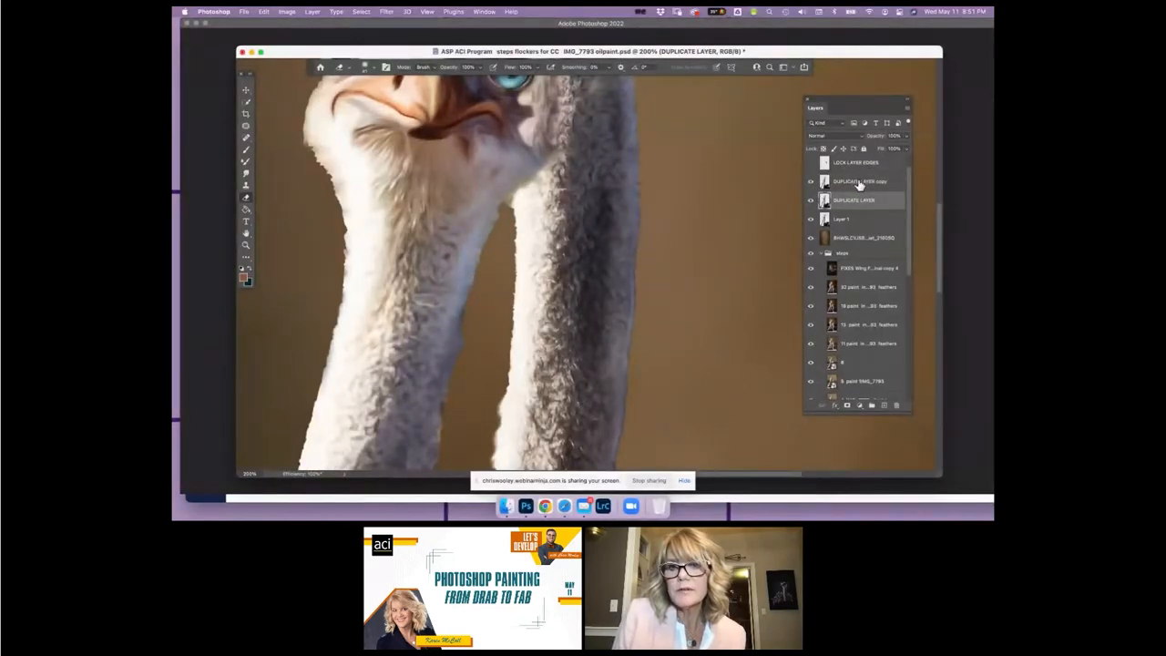
left_click(859, 183, "shift")
right_click(876, 189)
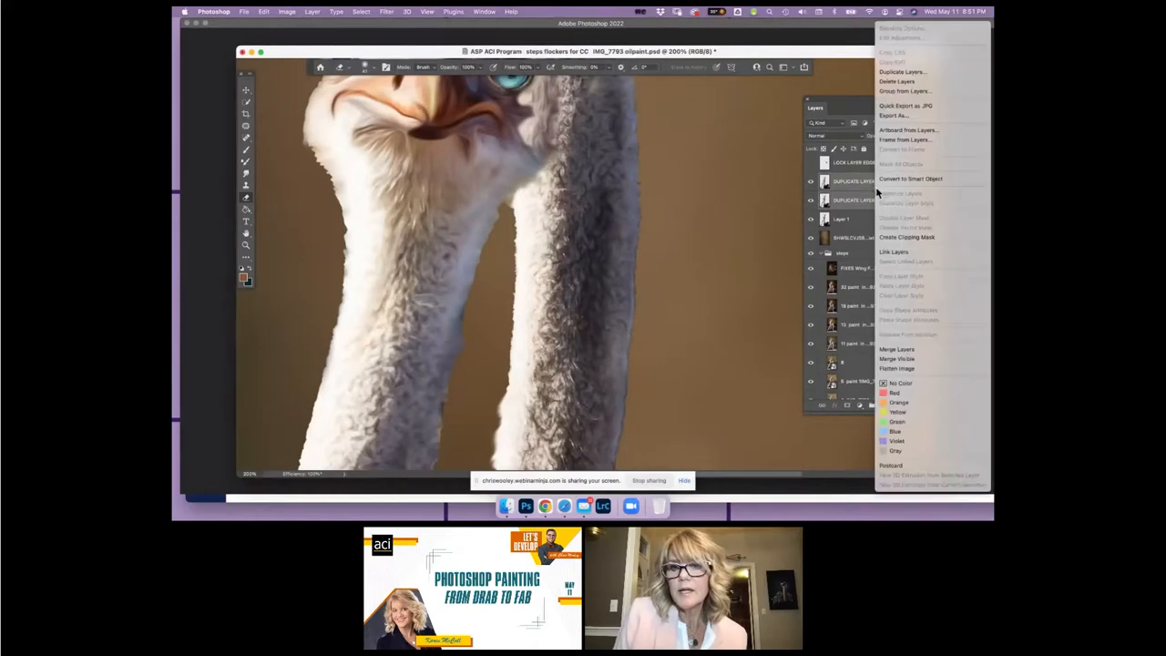
left_click(897, 349)
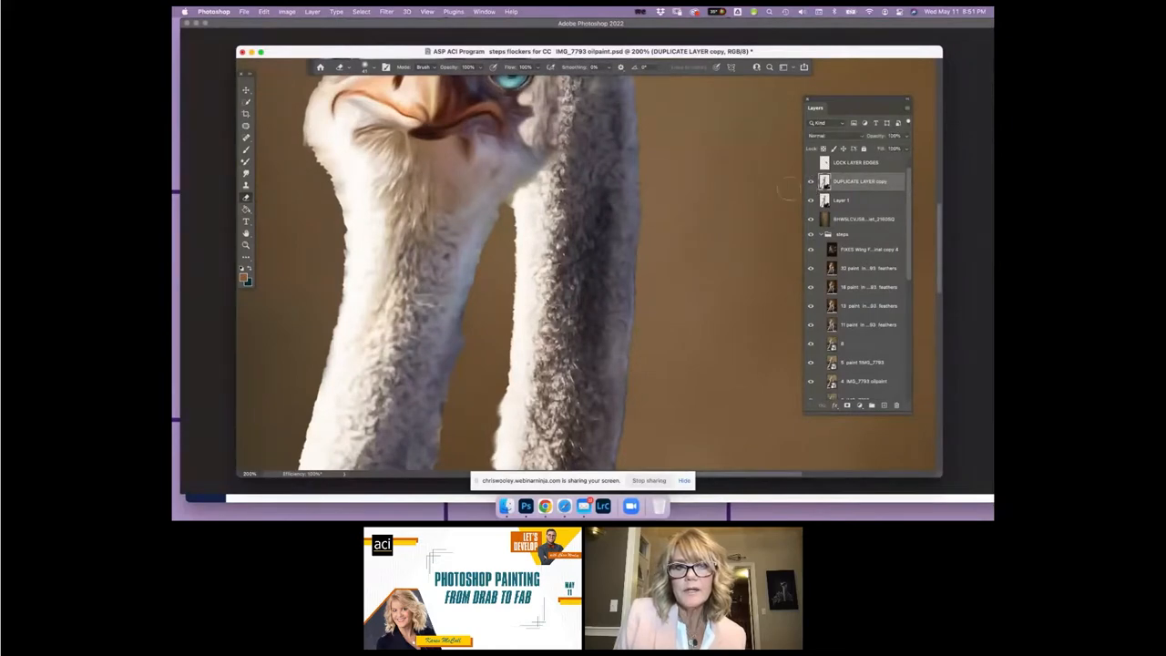
Step: Inspect the lower ostrich's head with the merged layer switched off and on and Layer 1 hidden
left_click(811, 182)
scroll(488, 206, "up", 4)
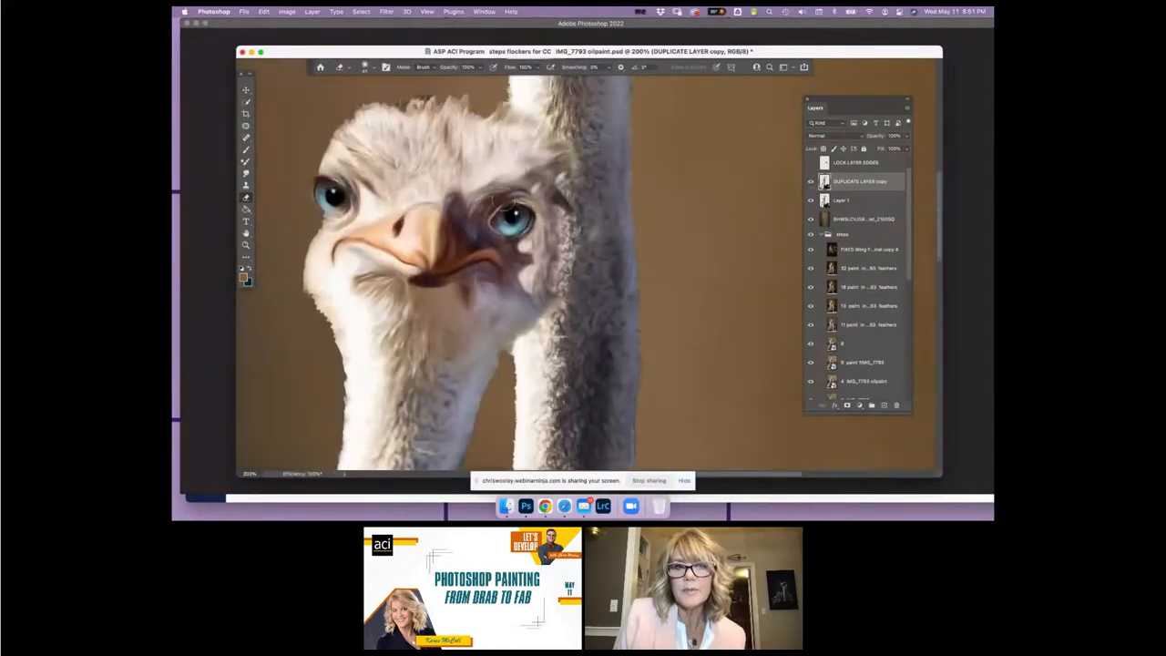
left_click(811, 183)
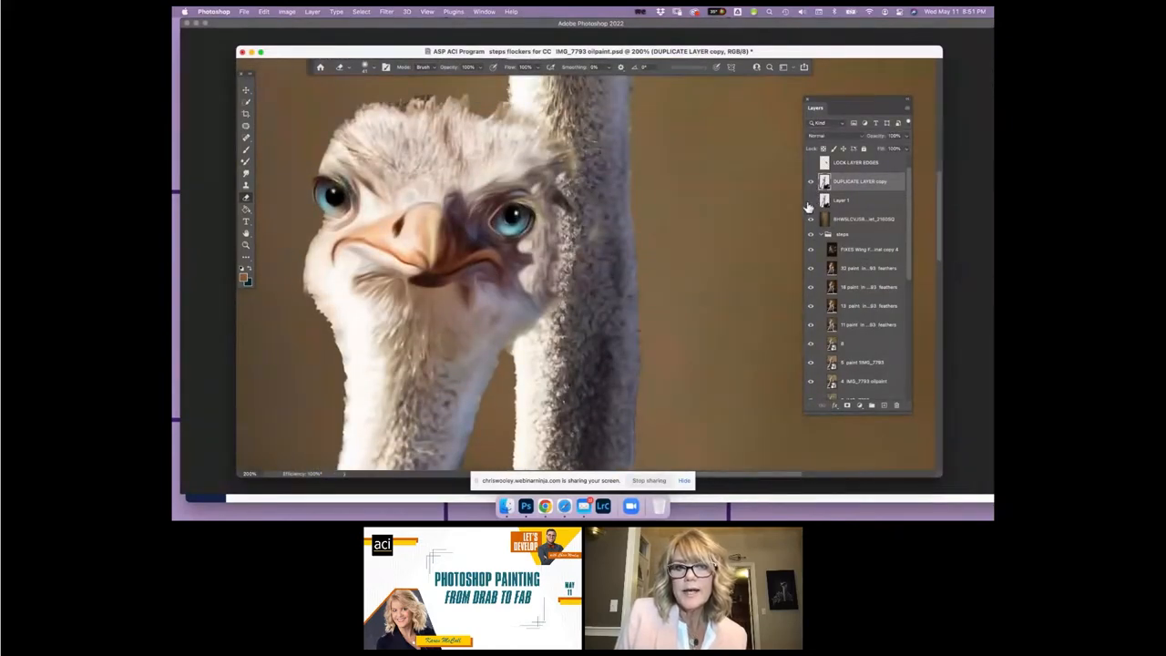
left_click(810, 184)
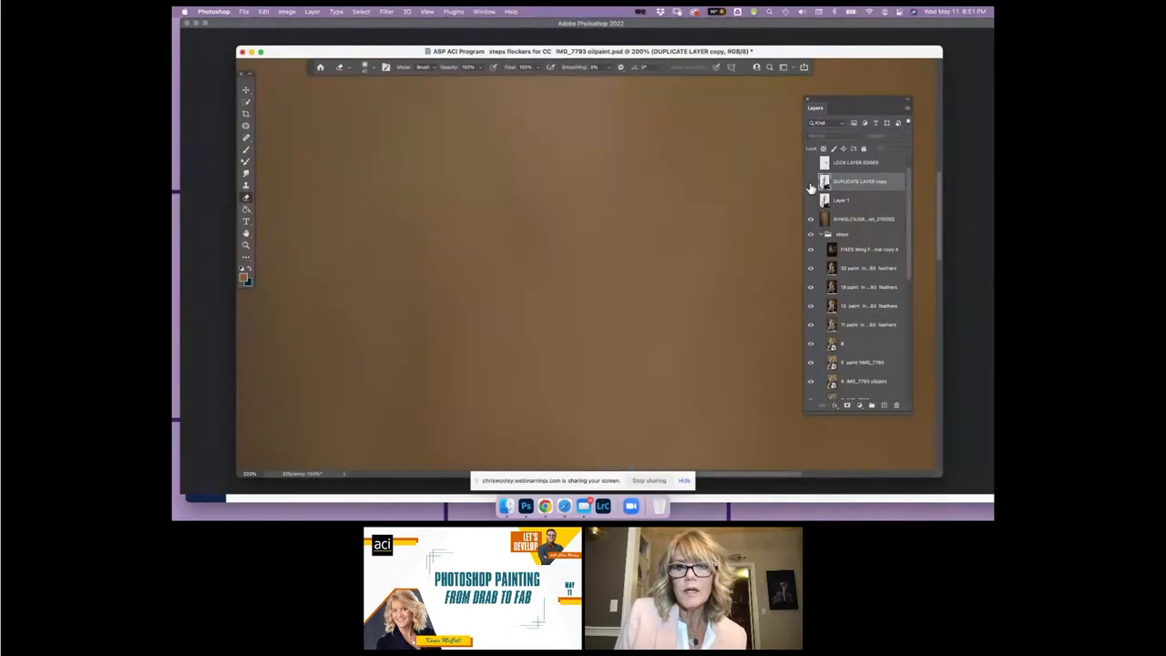
left_click(810, 184)
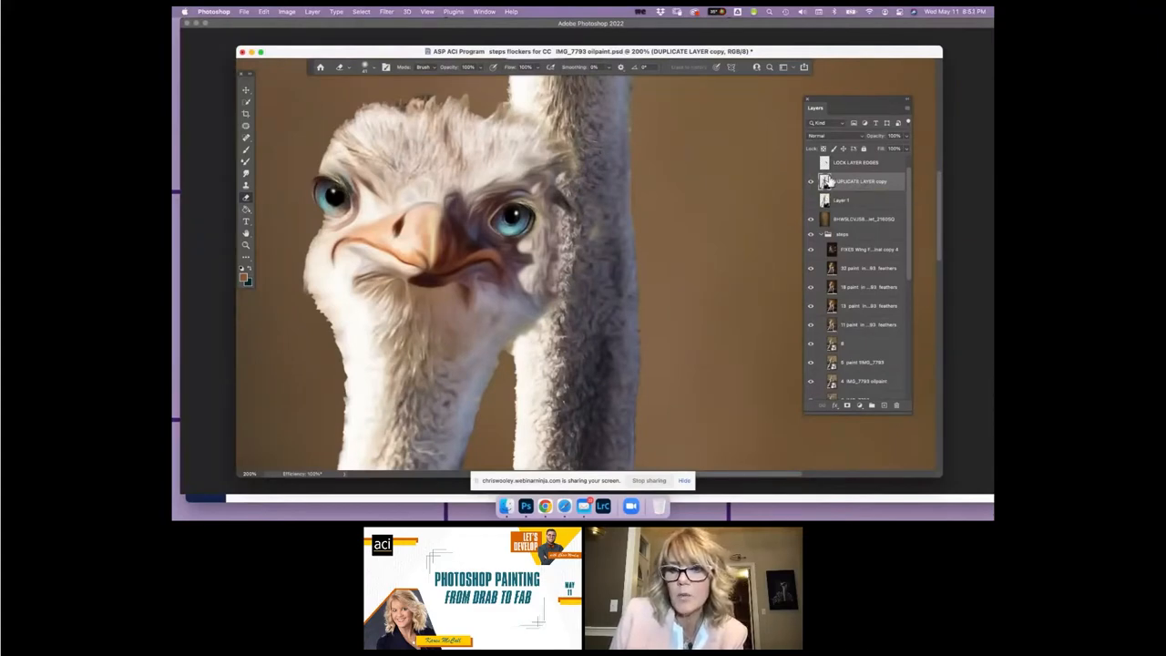
Step: Add an empty layer above DUPLICATE LAYER copy, toggle the ostrich layer beneath it, and delete the empty layer
left_click(883, 406)
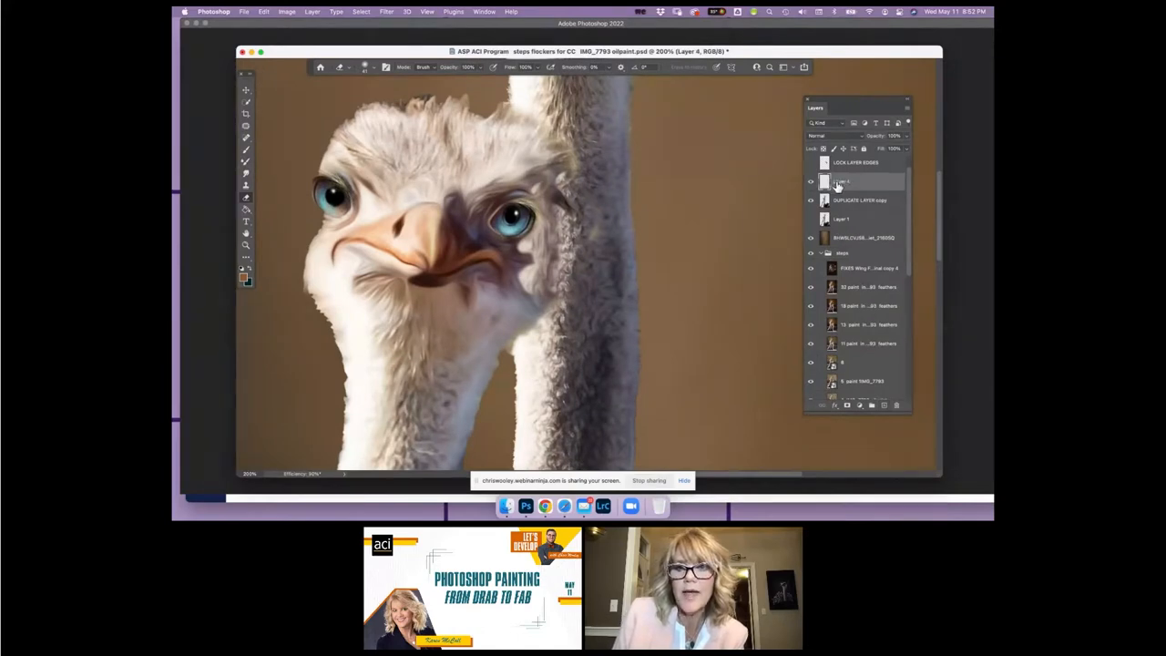
left_click(810, 201)
left_click(811, 200)
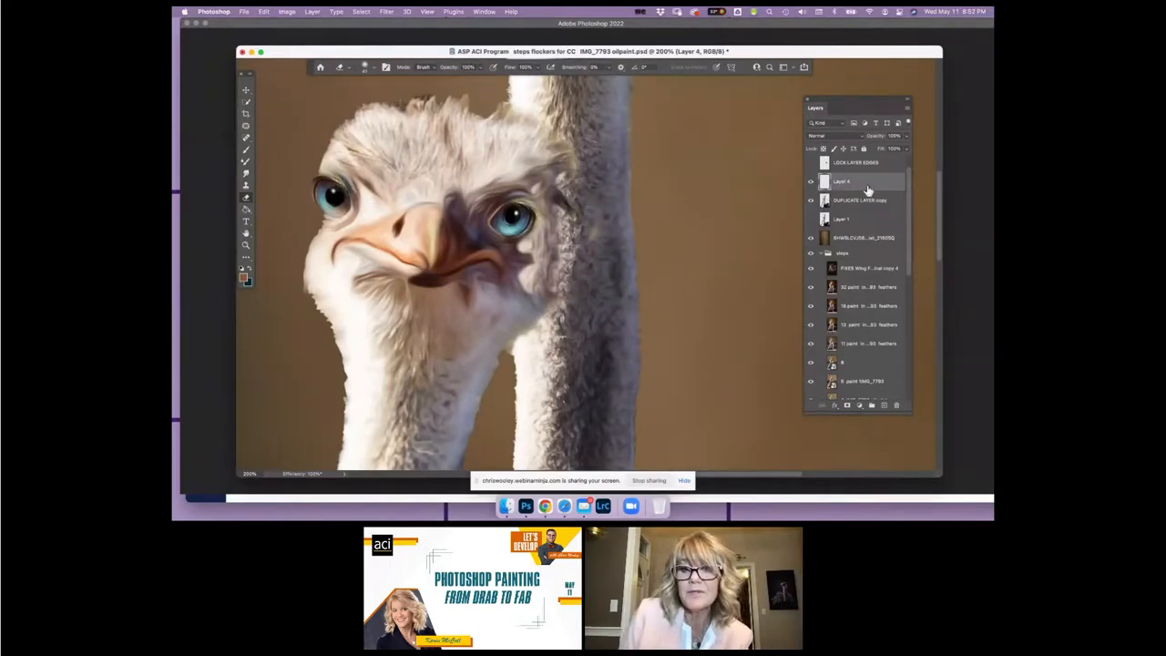
left_click_drag(878, 188, 896, 405)
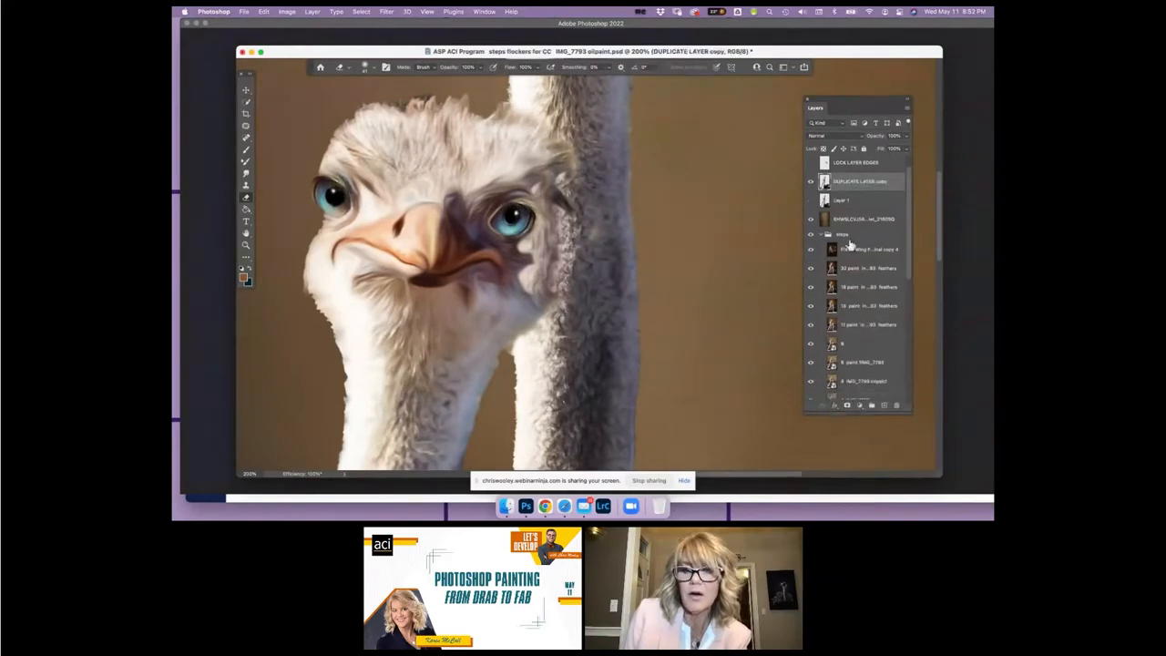
Step: Toggle DUPLICATE LAYER copy for a check and make Layer 1 visible again
left_click(810, 181)
left_click(811, 181)
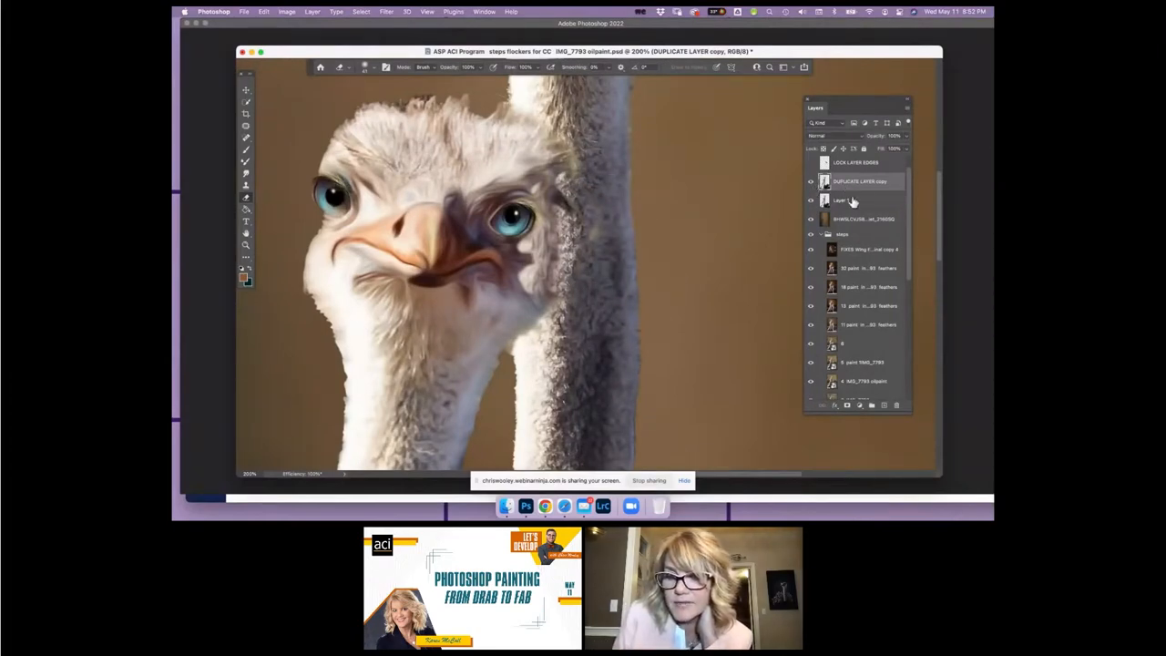
scroll(861, 186, "up", 1)
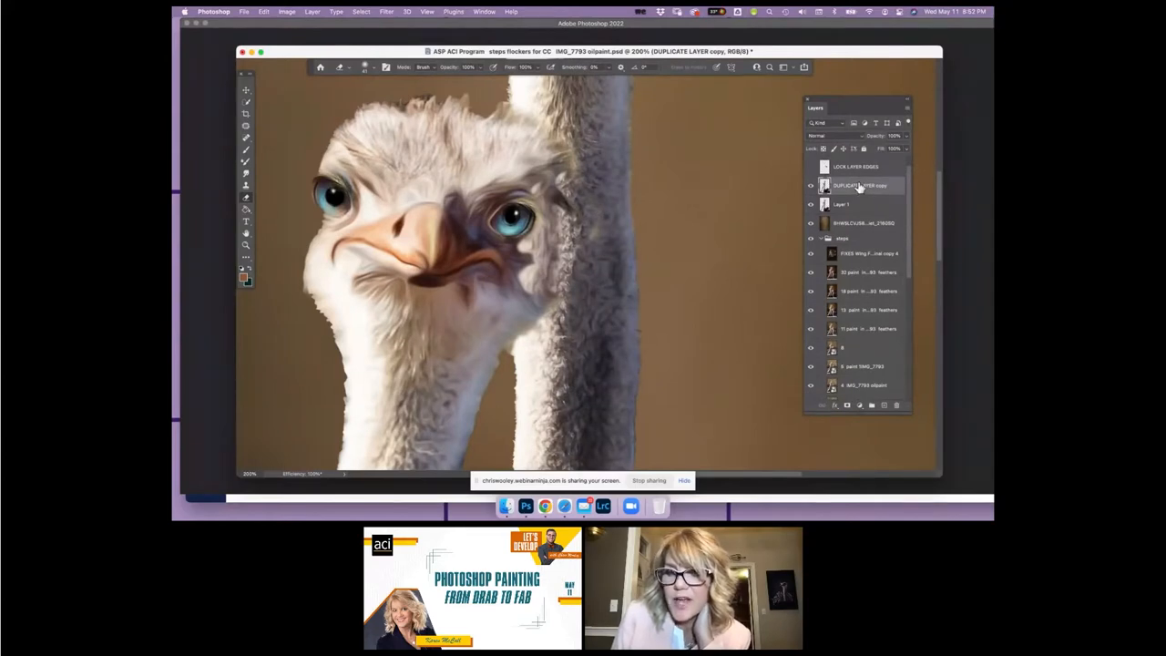
Step: Examine the dark outer edge of the rear ostrich's neck against the brown background at 800% zoom
left_click_drag(845, 97, 825, 88)
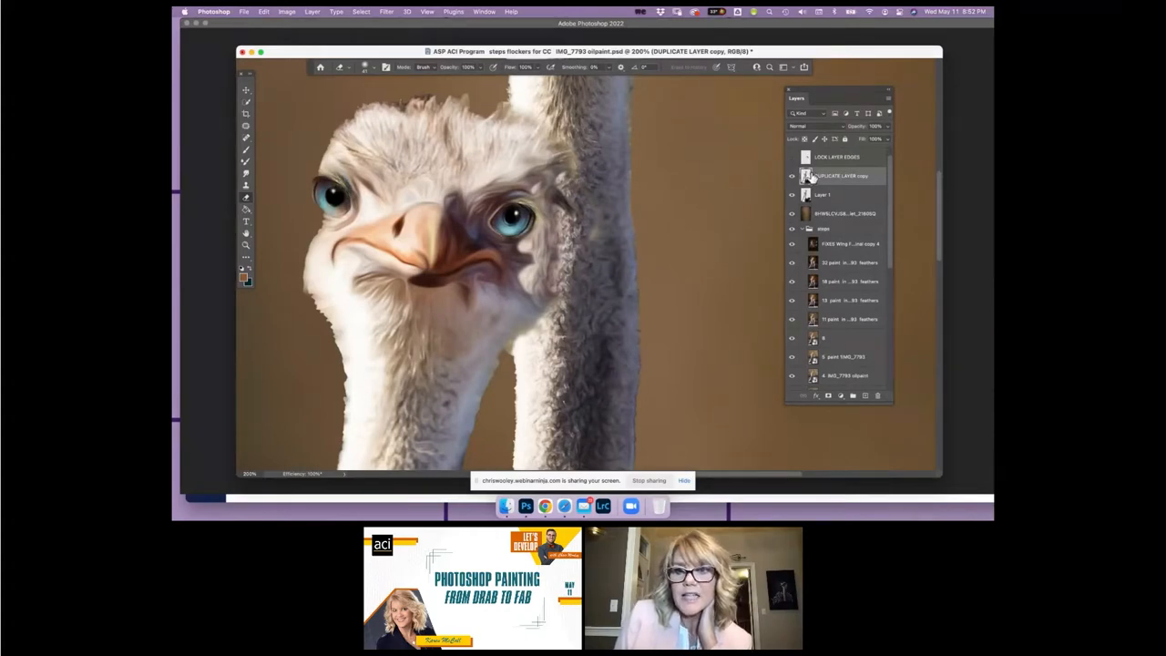
key("ctrl+z")
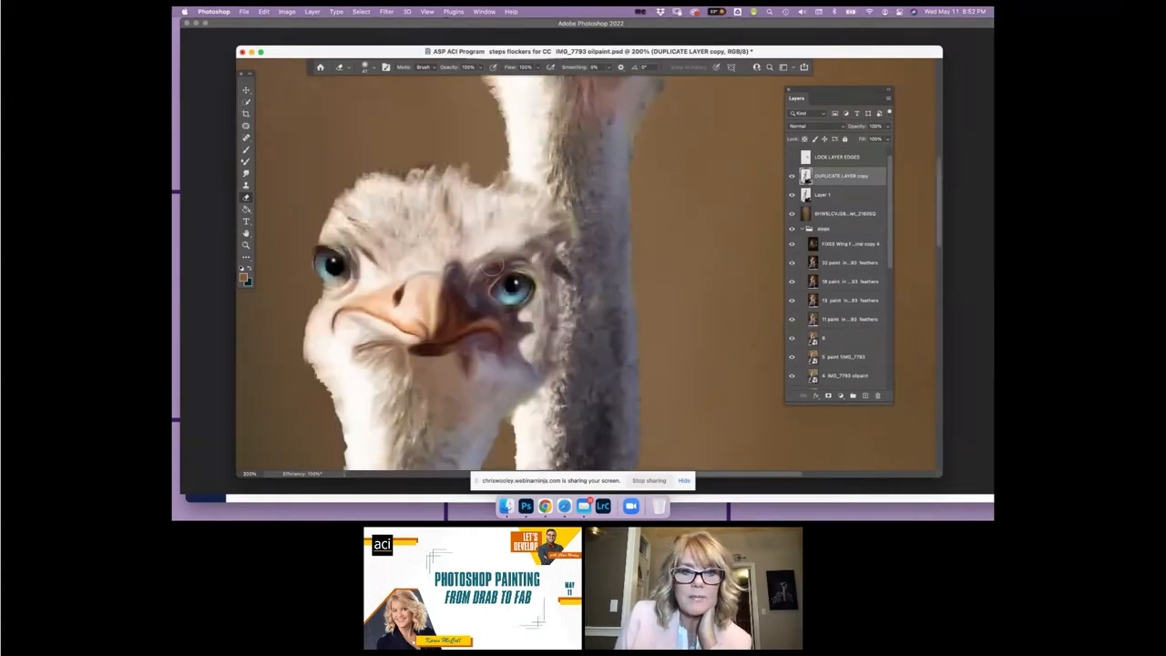
key("ctrl+shift+z")
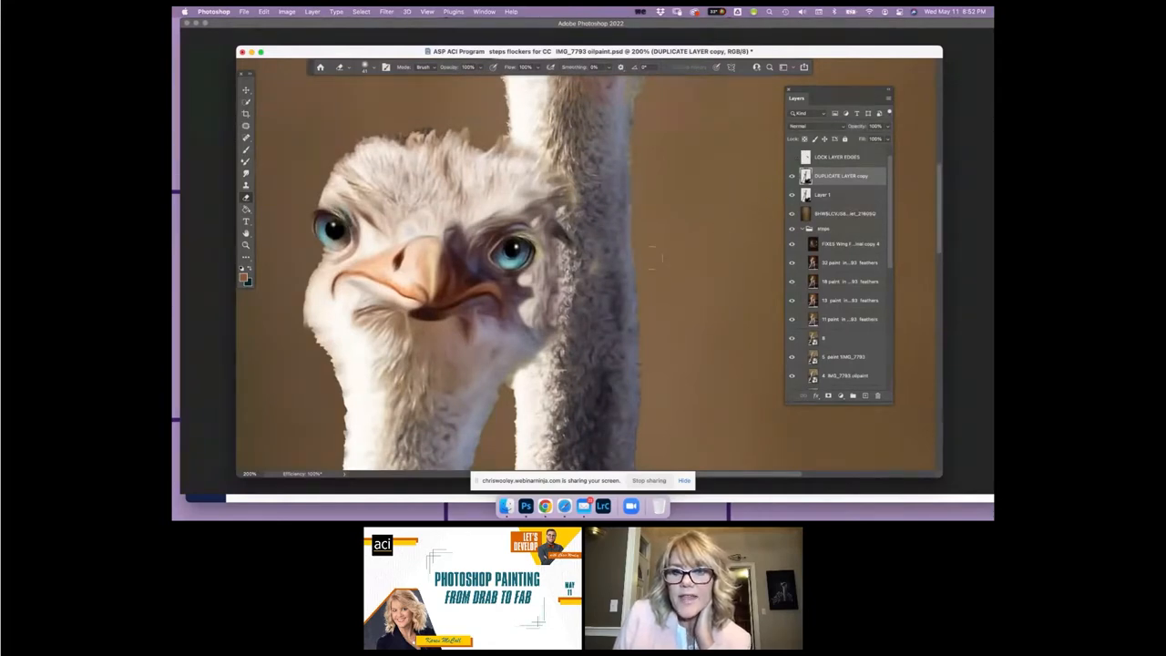
key("ctrl+z")
left_click(245, 244)
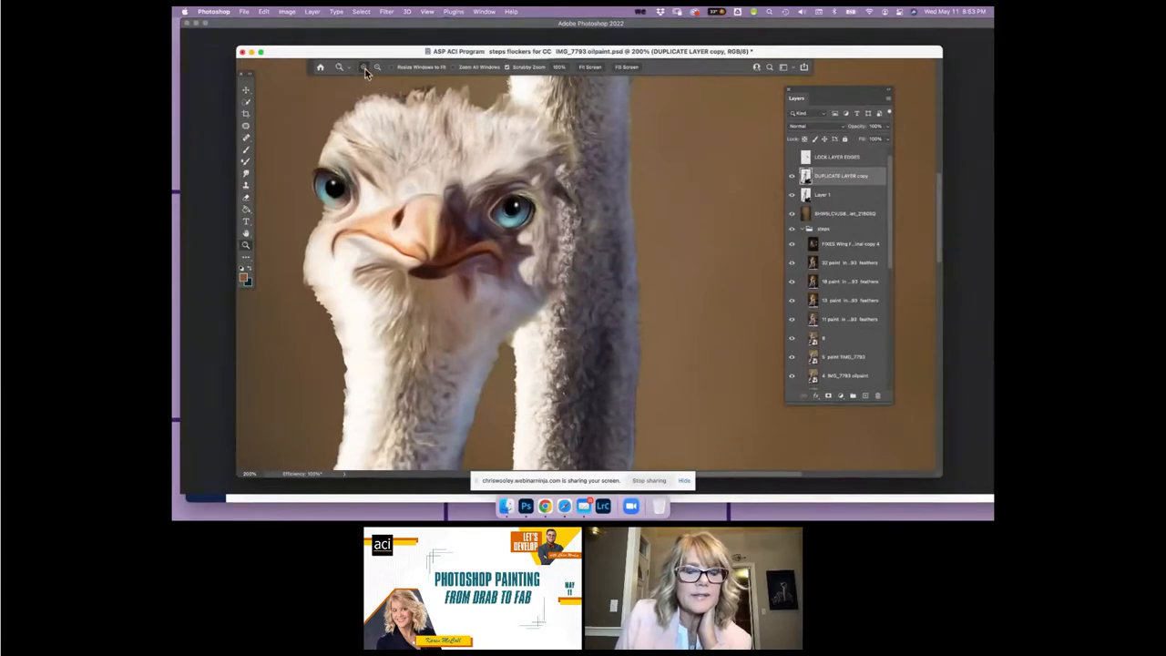
left_click(640, 396)
left_click(635, 384)
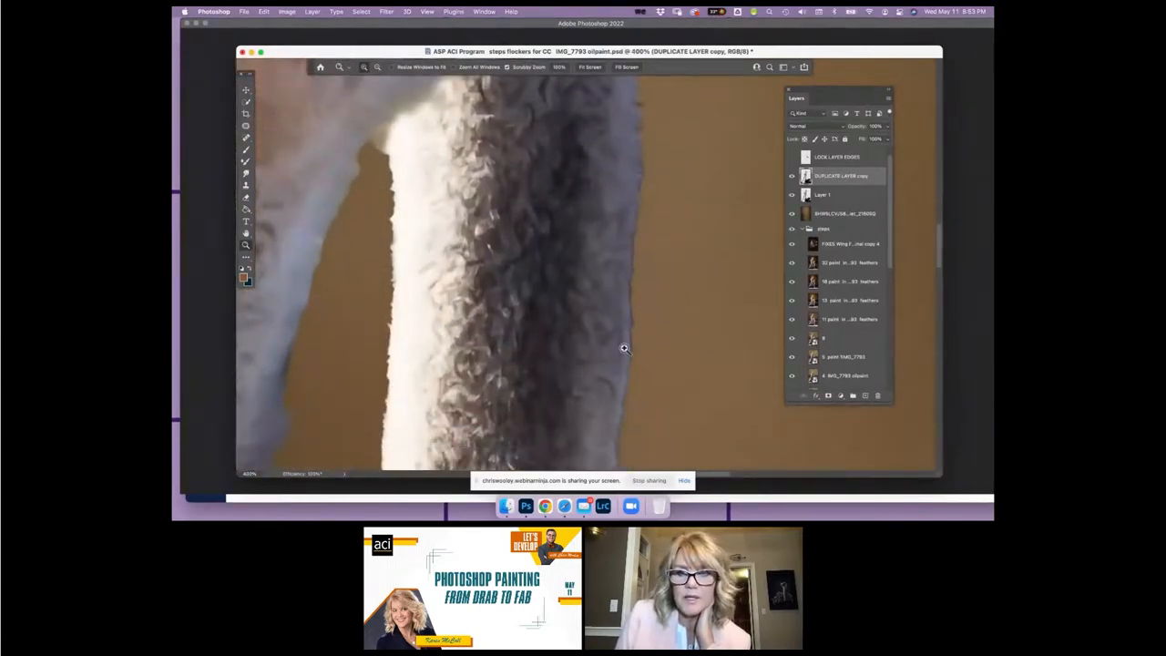
left_click(840, 455)
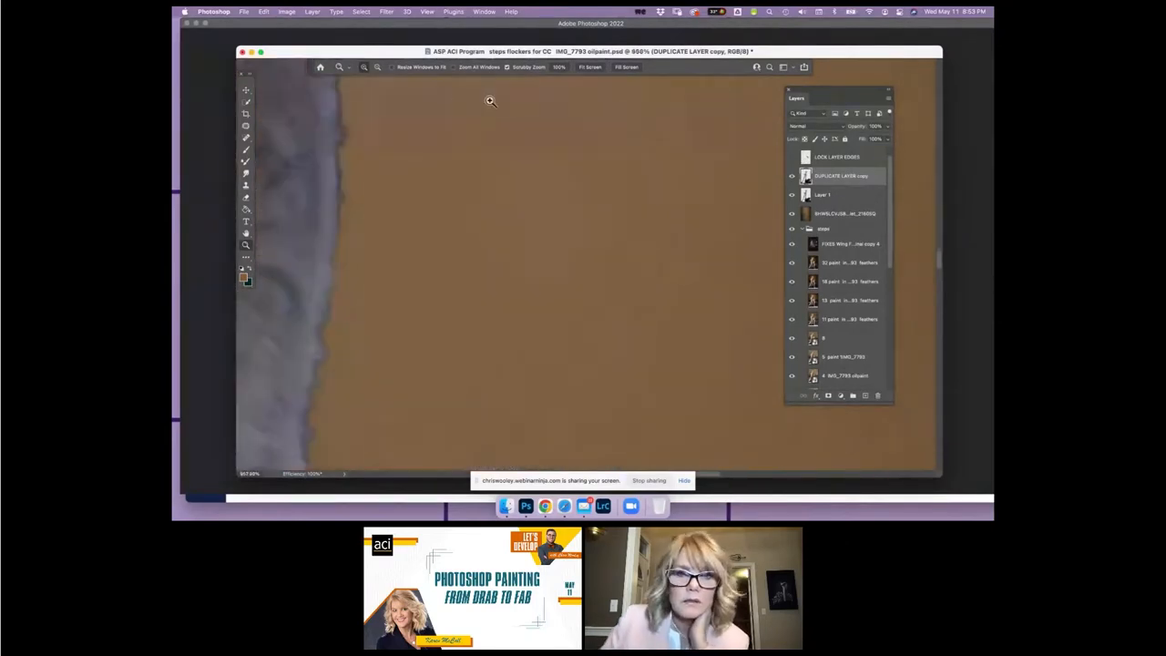
left_click(245, 233)
left_click_drag(331, 232, 748, 250)
left_click(246, 246)
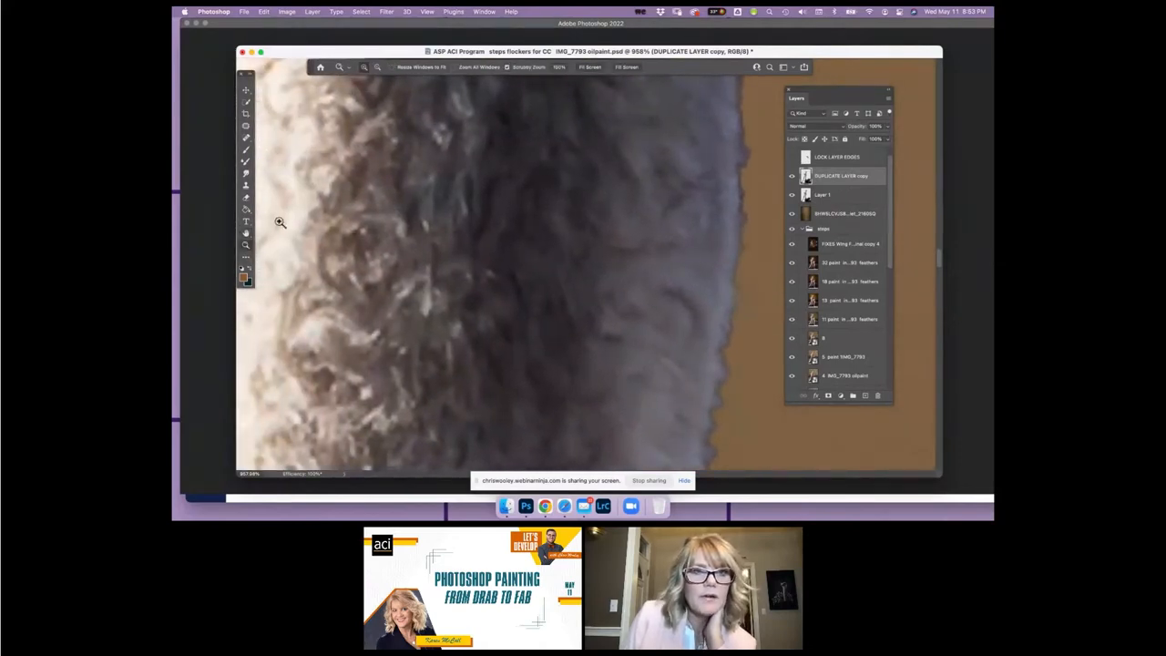
left_click(377, 66)
left_click(520, 159)
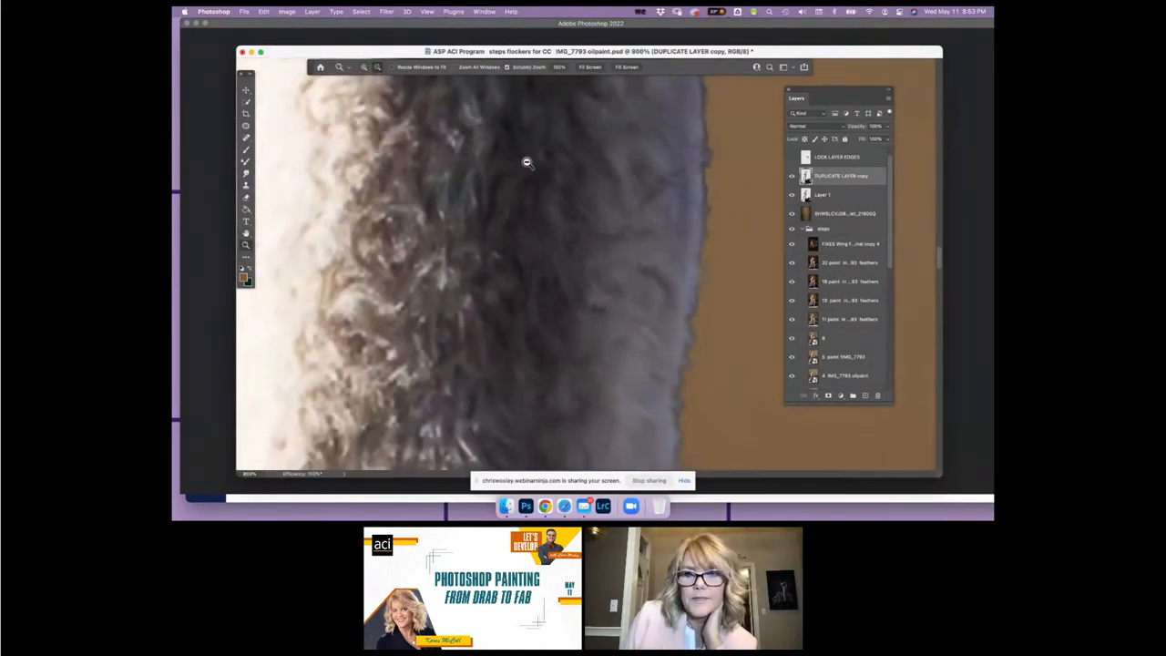
Step: Lock transparent pixels on DUPLICATE LAYER copy and set up the Smudge tool with the Soft Round Pressure Size brush
left_click_drag(794, 95, 832, 75)
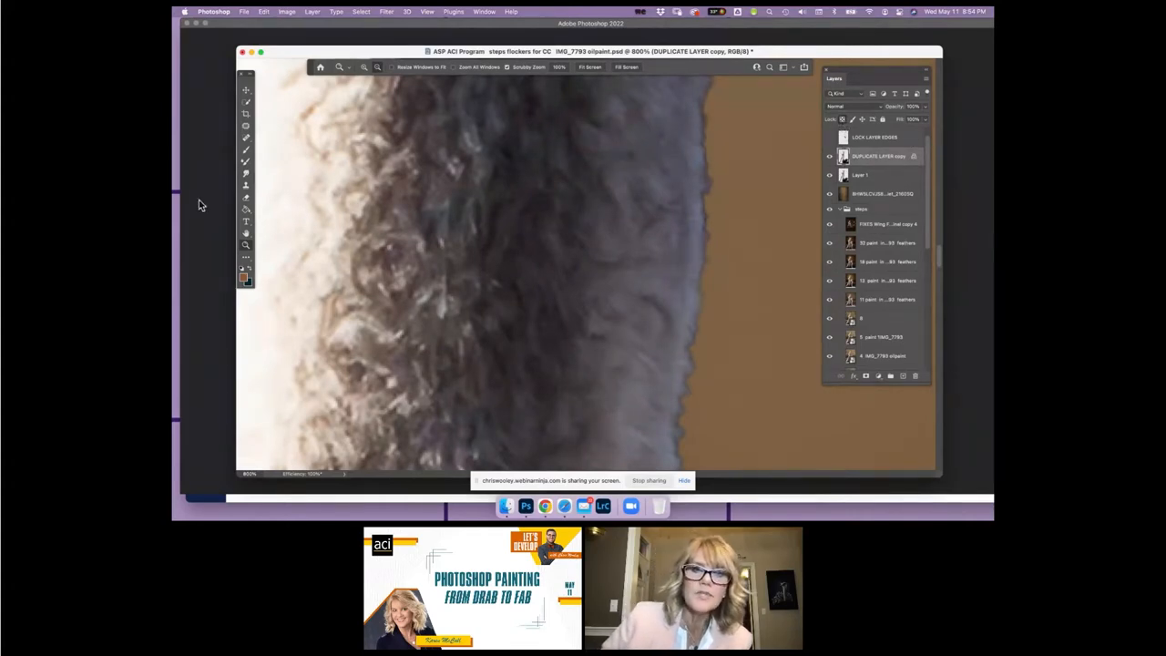
left_click(247, 175)
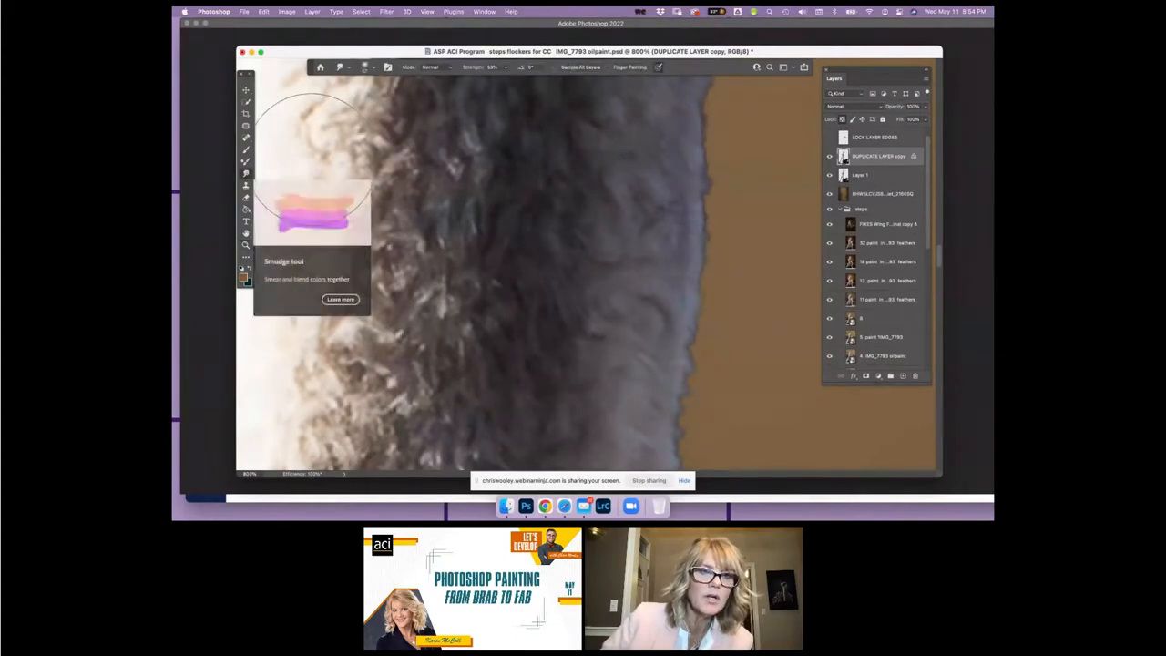
left_click(366, 69)
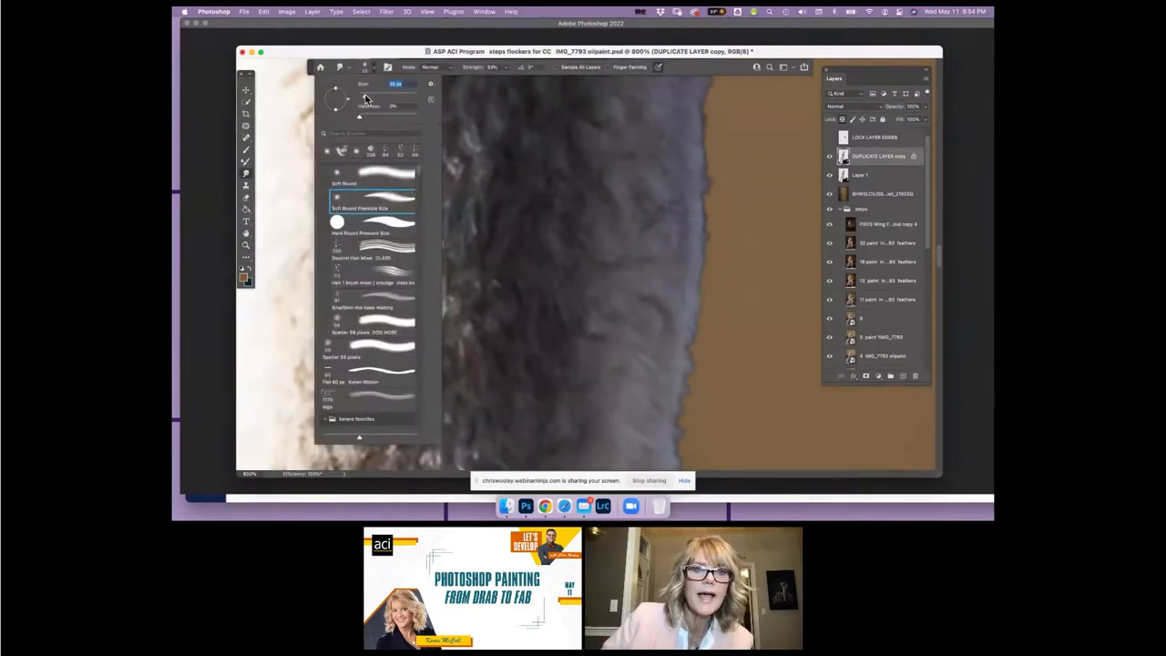
left_click_drag(365, 97, 365, 96)
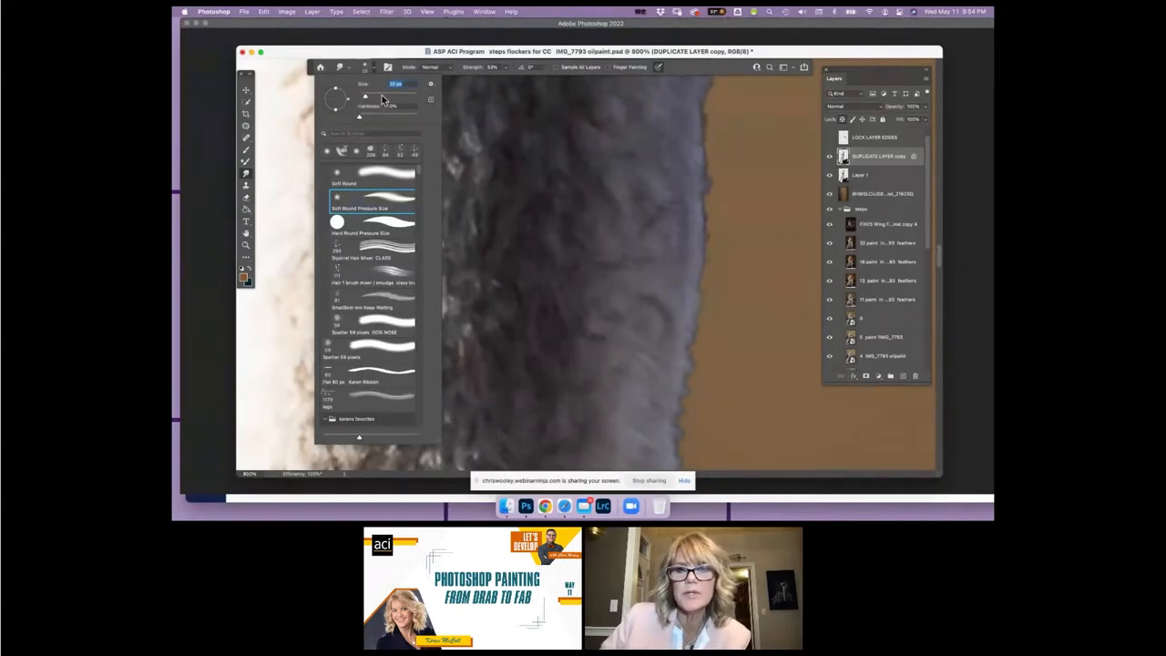
Step: Try smudging the neck edge out over the background with transparent pixels unlocked, undo the stroke, and lock them again
left_click(697, 153)
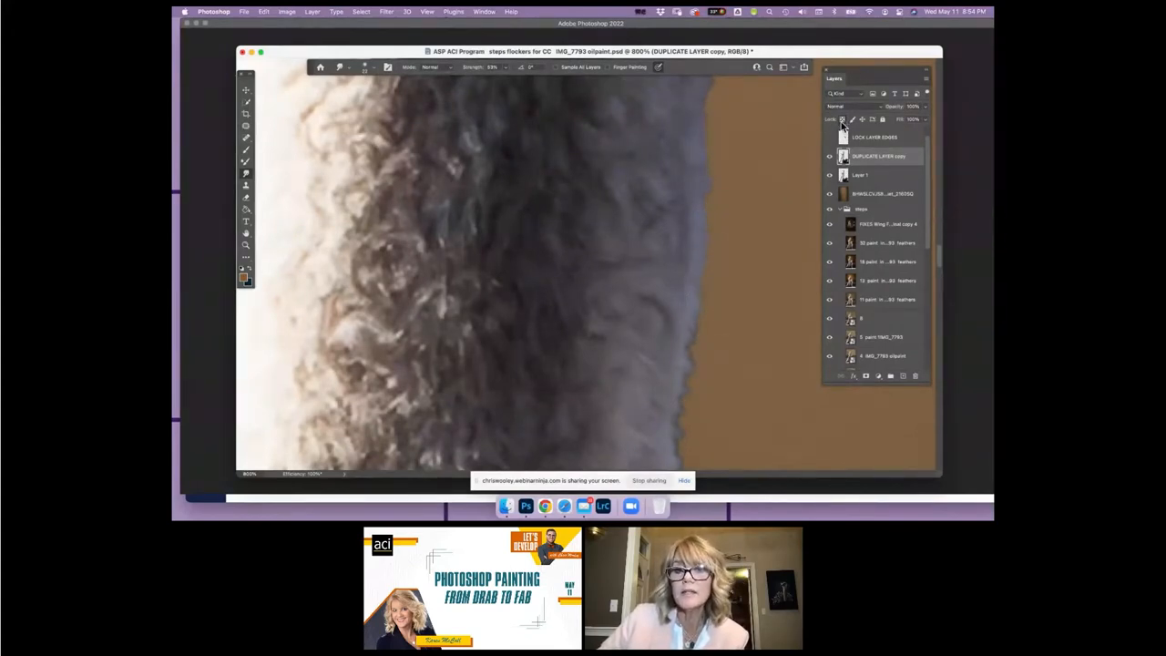
left_click_drag(687, 173, 737, 159)
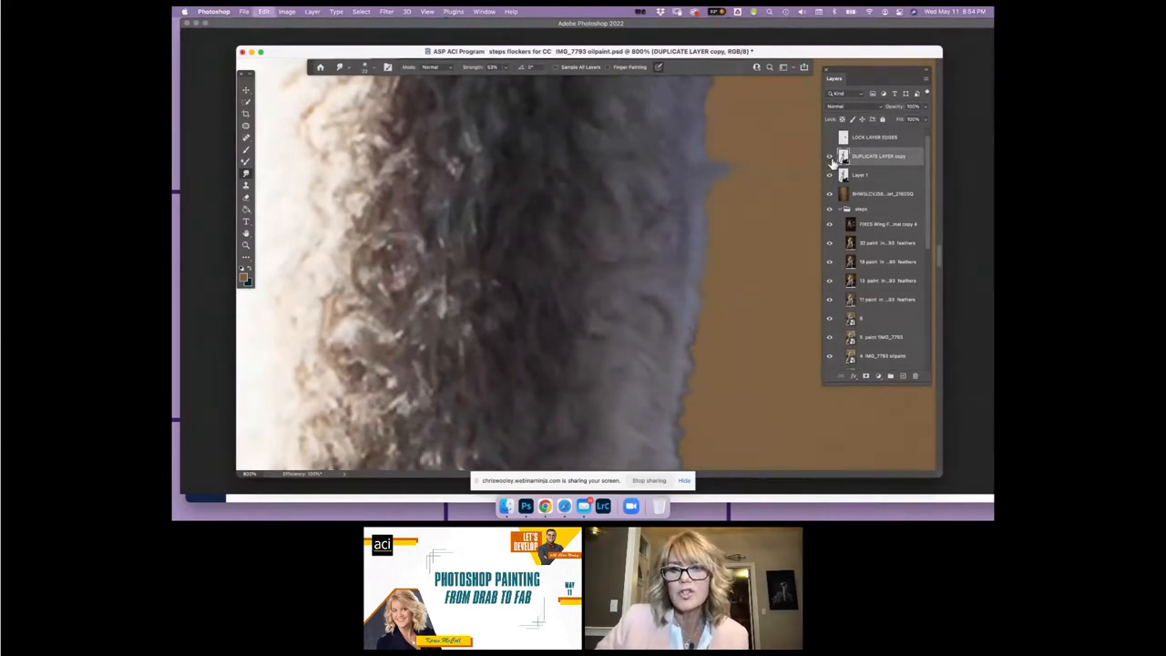
key("/")
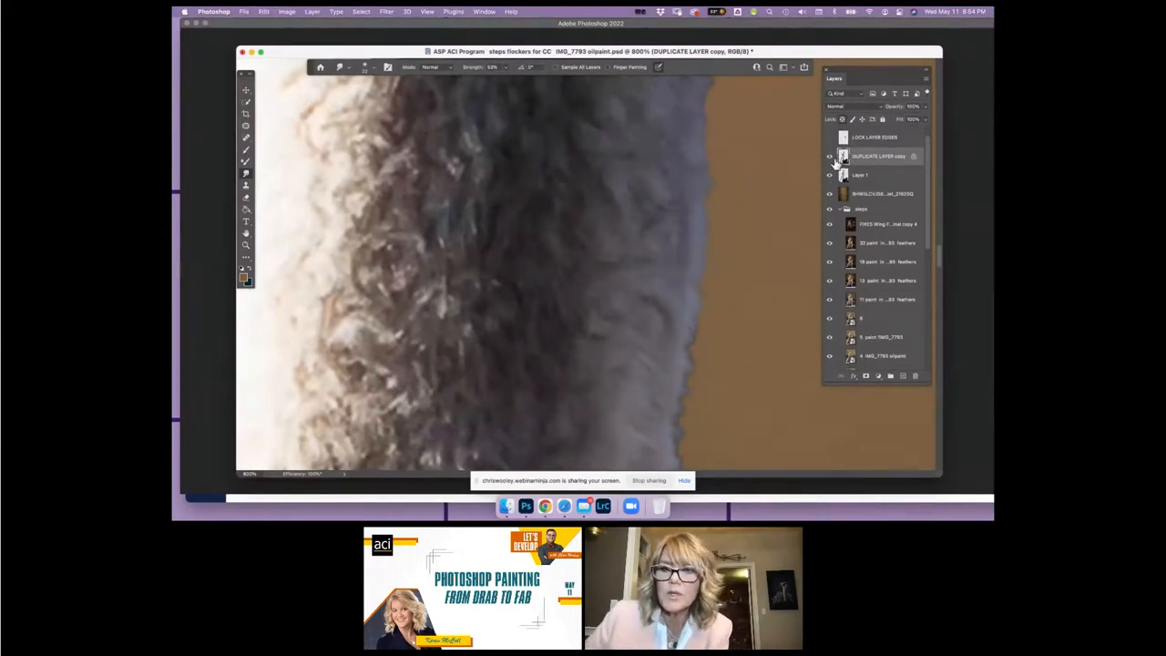
Step: Check the neck edge by toggling the brown background and DUPLICATE LAYER copy
left_click(829, 194)
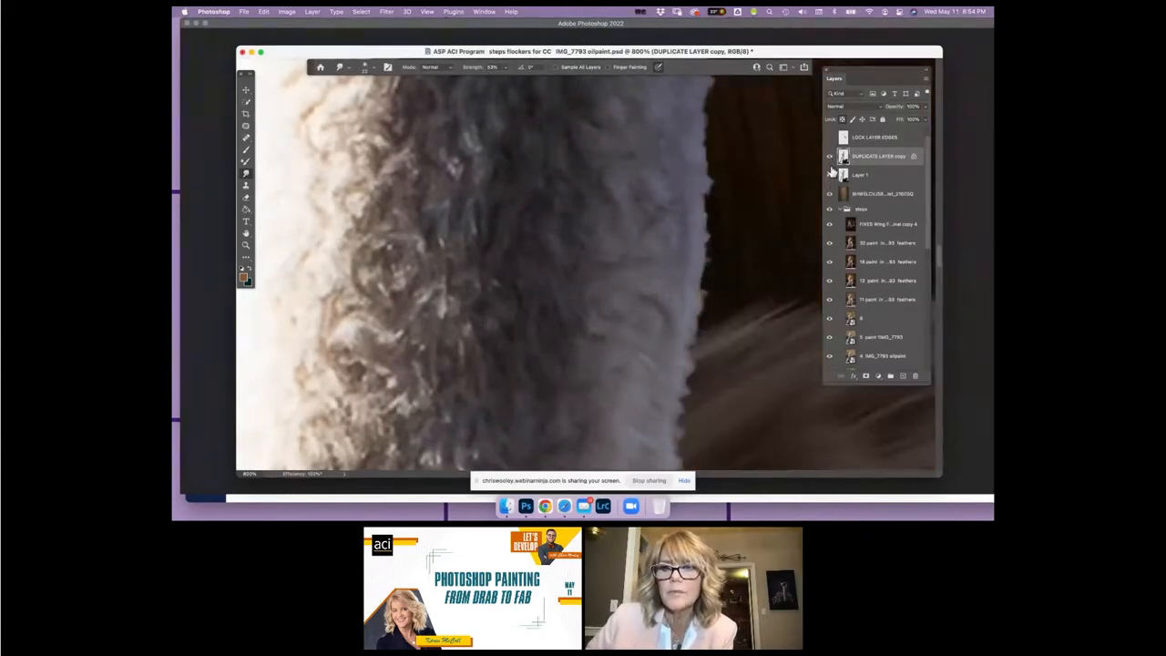
left_click(830, 194)
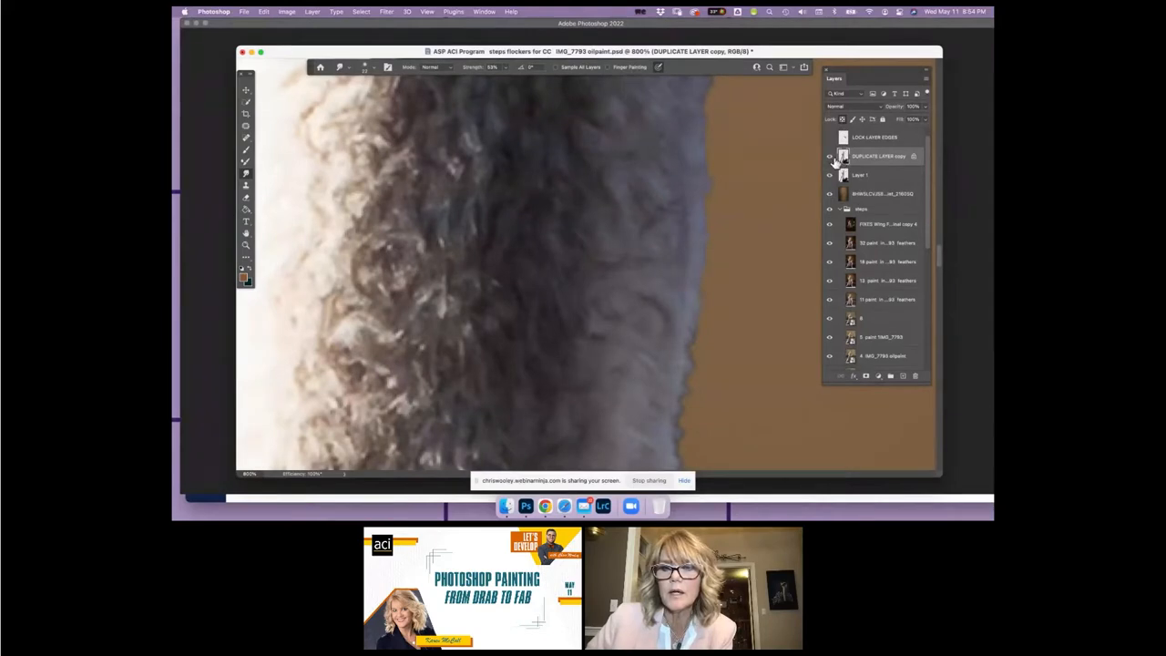
left_click(830, 157)
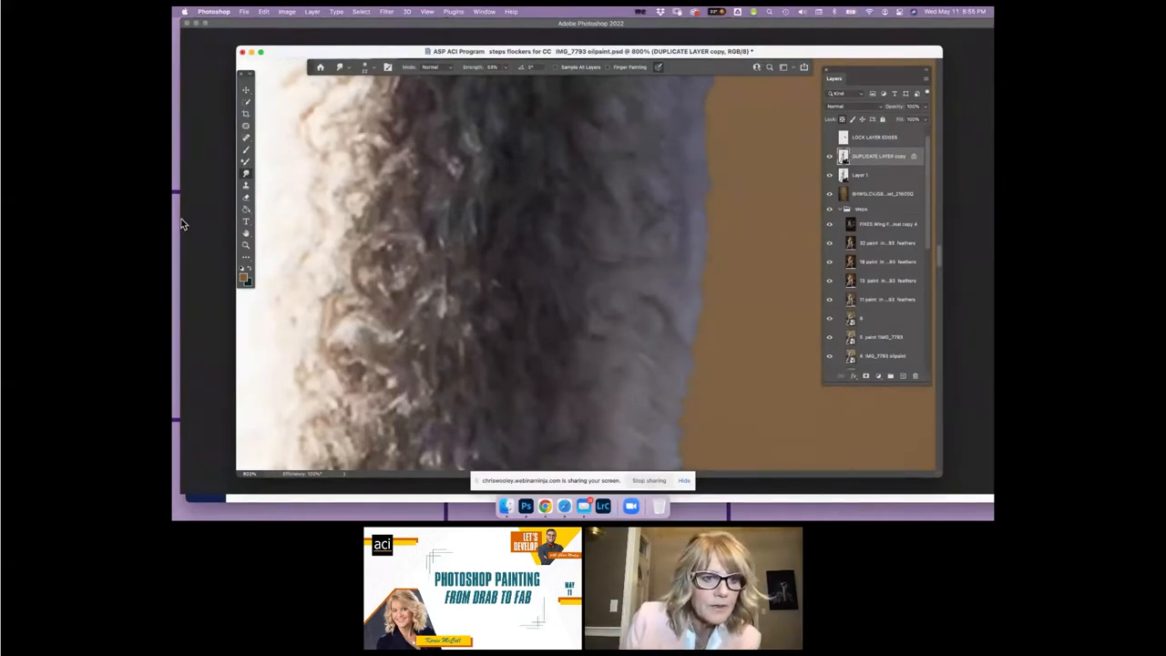
Step: Examine both edges of the rear ostrich's neck against the brown background at 500% zoom
left_click(245, 244)
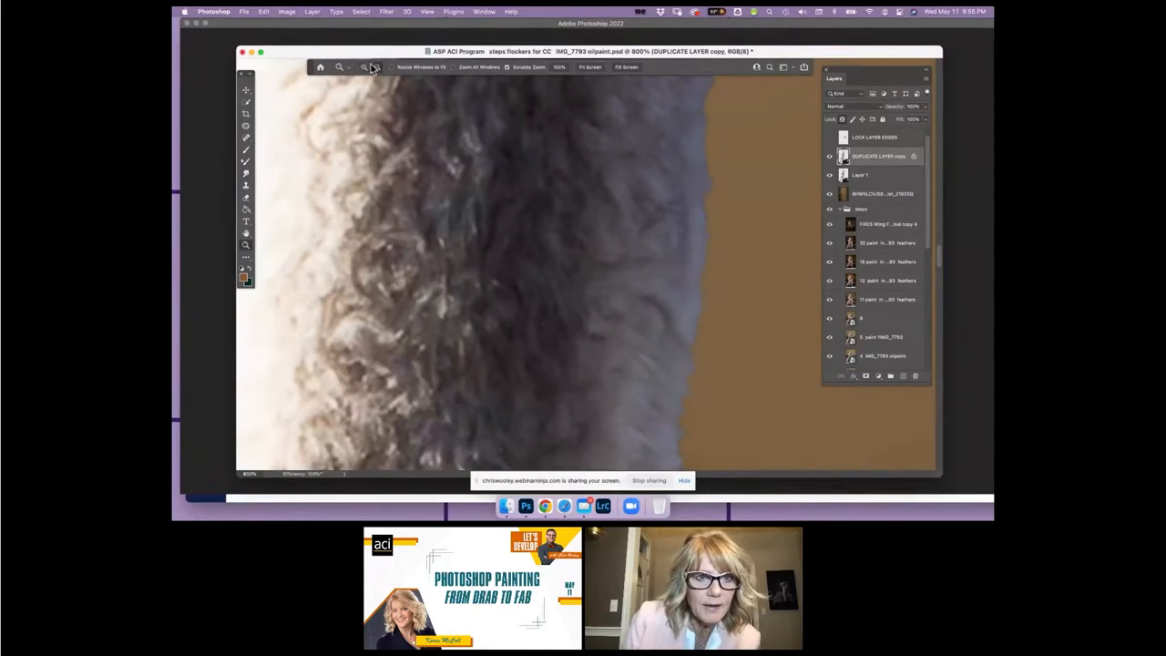
left_click(501, 172)
left_click(539, 234)
left_click(538, 233)
left_click(537, 233)
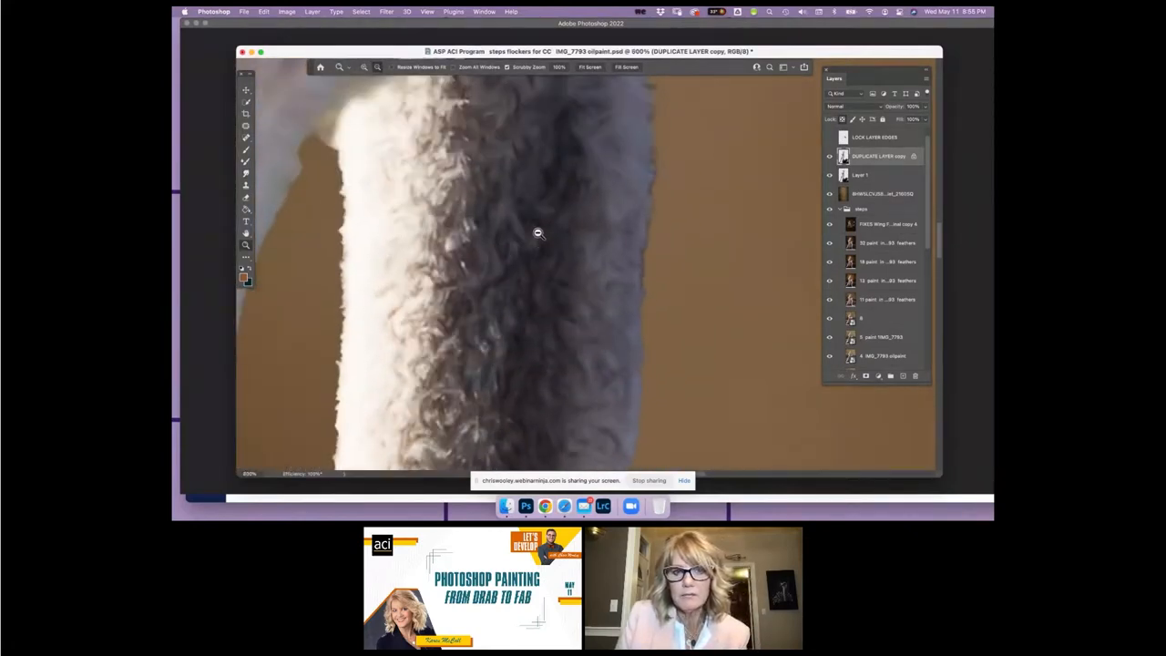
left_click(538, 233)
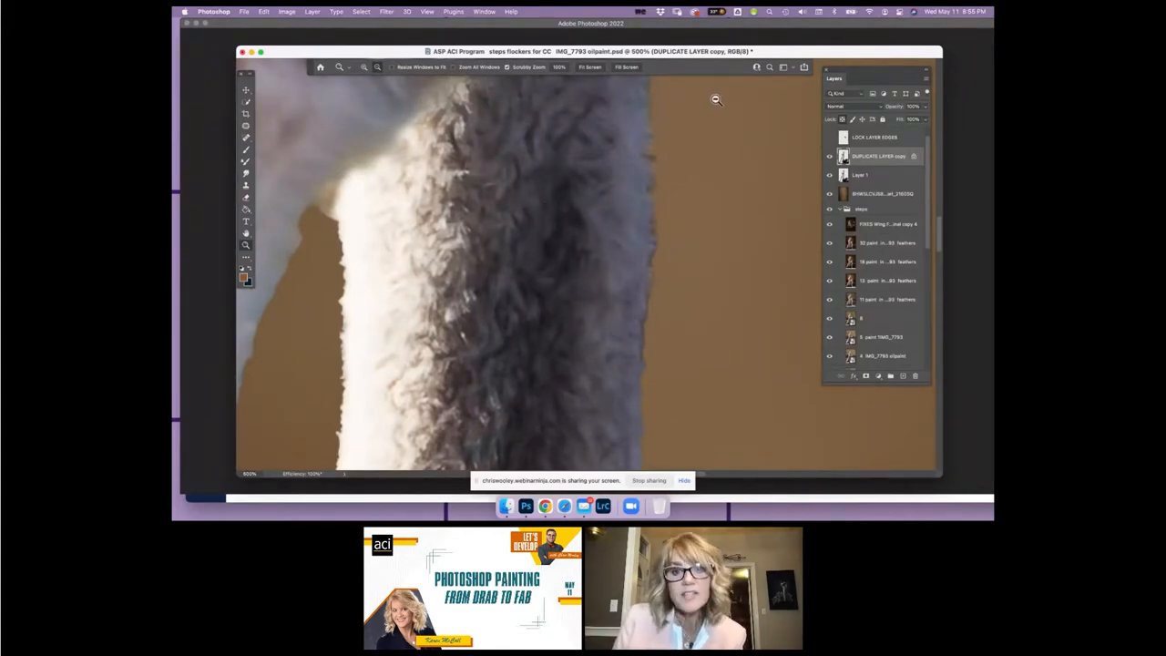
scroll(546, 369, "down", 5)
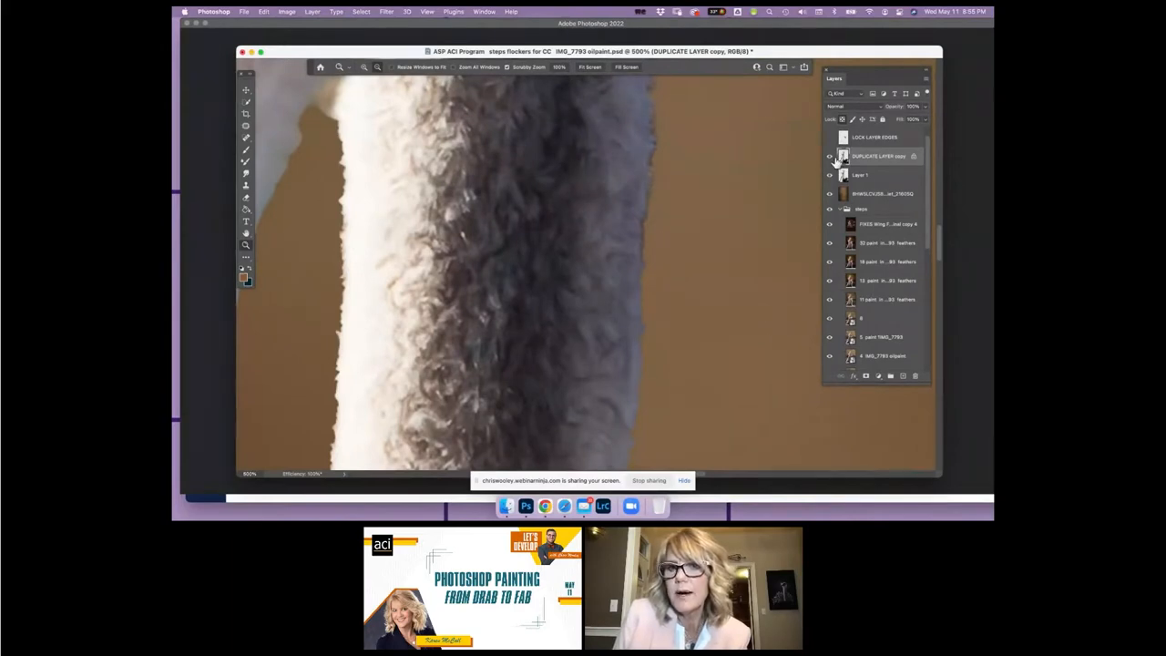
Step: Show the LOCK LAYER EDGES layer and frame the rat beside the ostrich neck at 300% zoom
key("super+shift+alt+n")
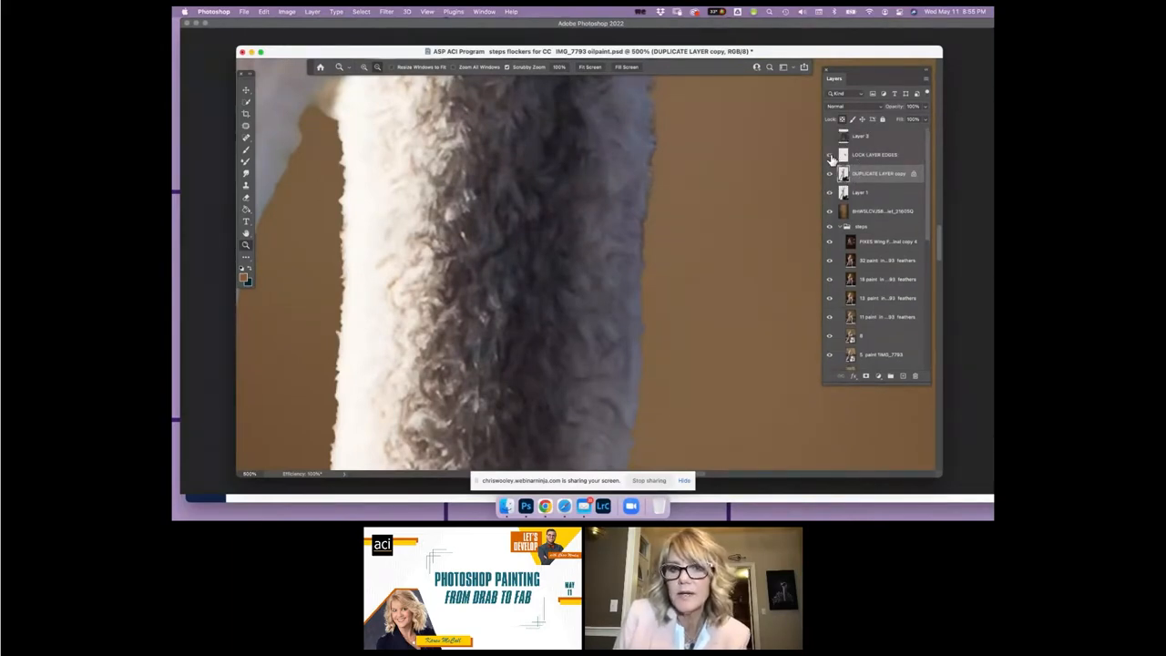
left_click(830, 156)
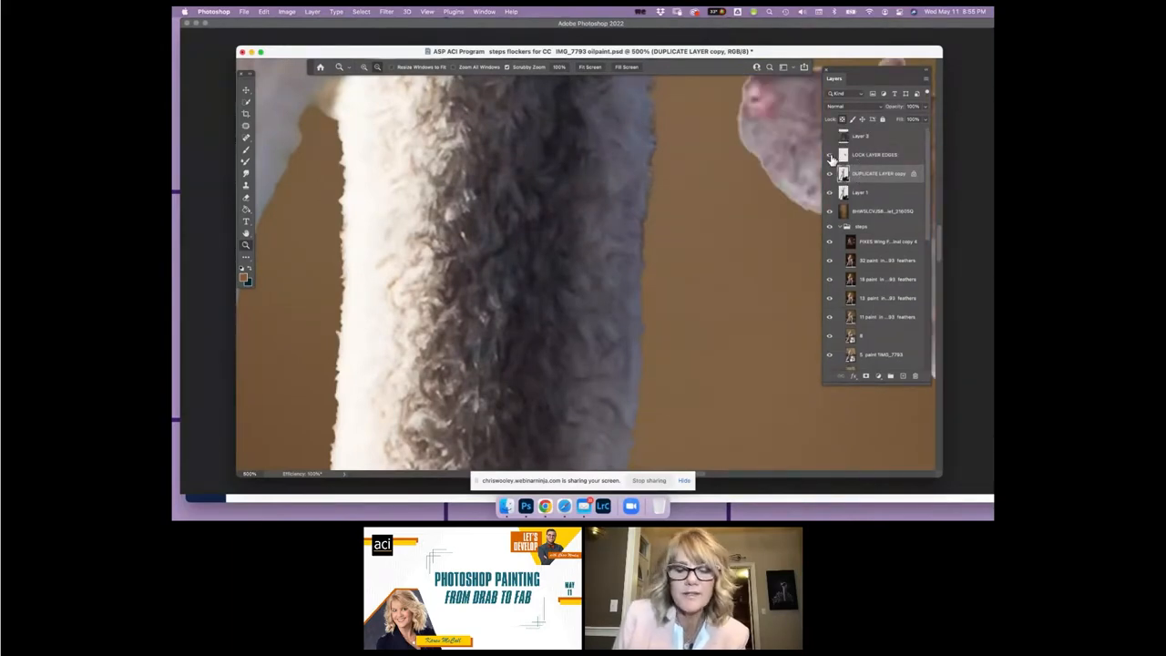
left_click(245, 246)
left_click(540, 173, "alt")
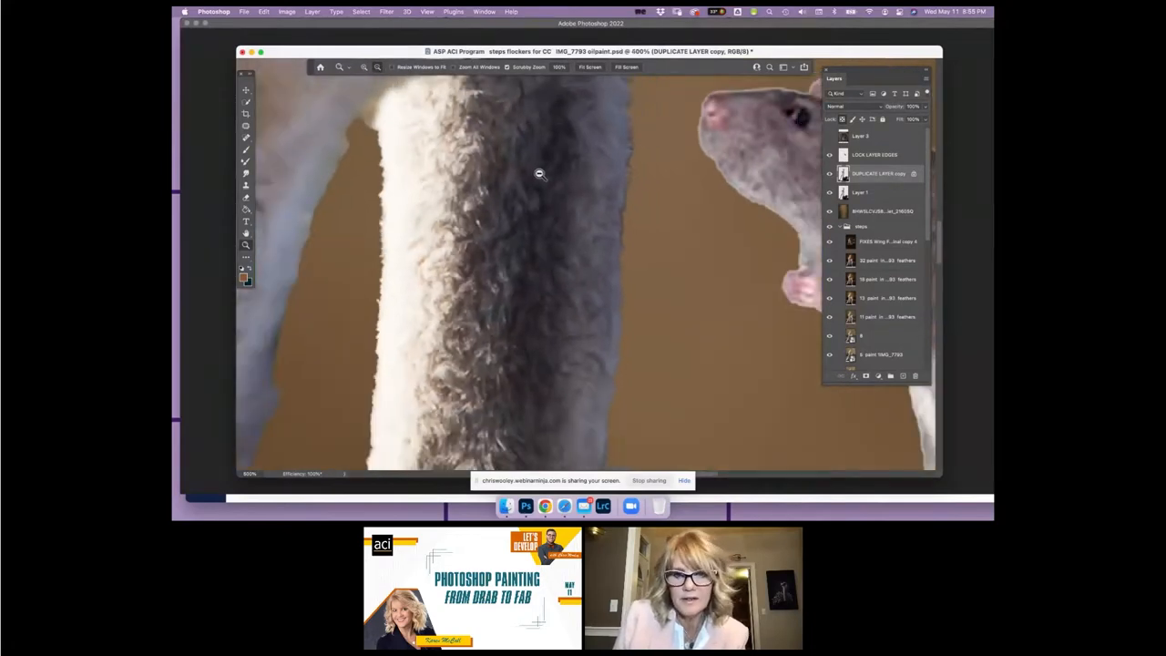
left_click(539, 173, "alt")
scroll(769, 471, "right", 5)
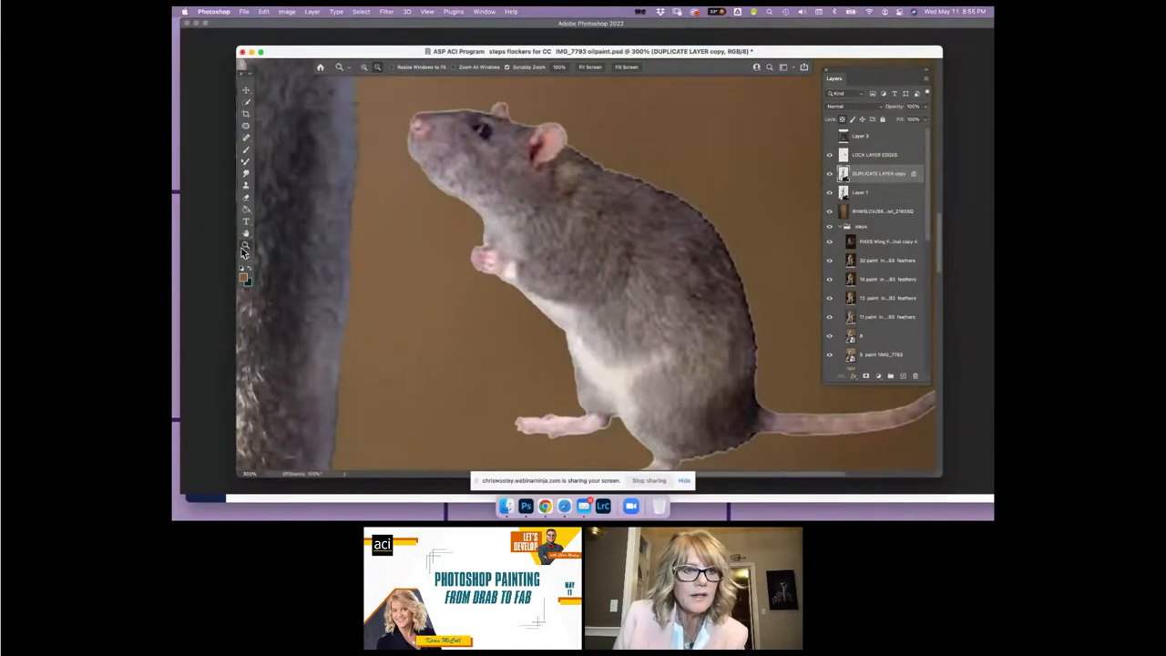
left_click(377, 69)
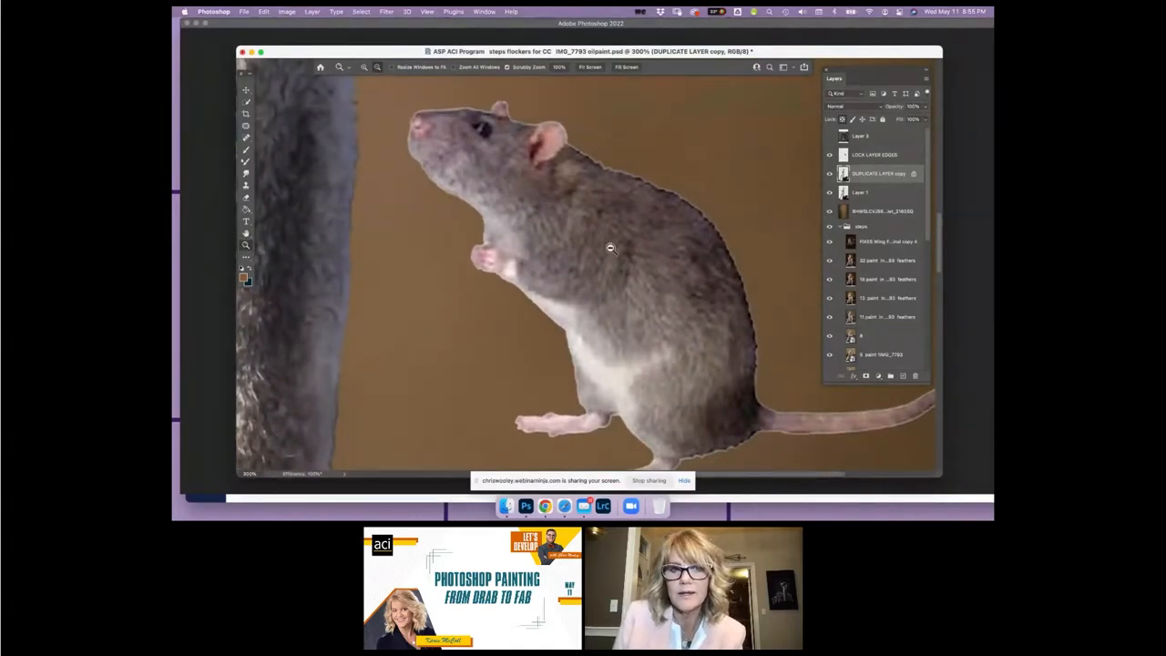
scroll(610, 248, "up", 2)
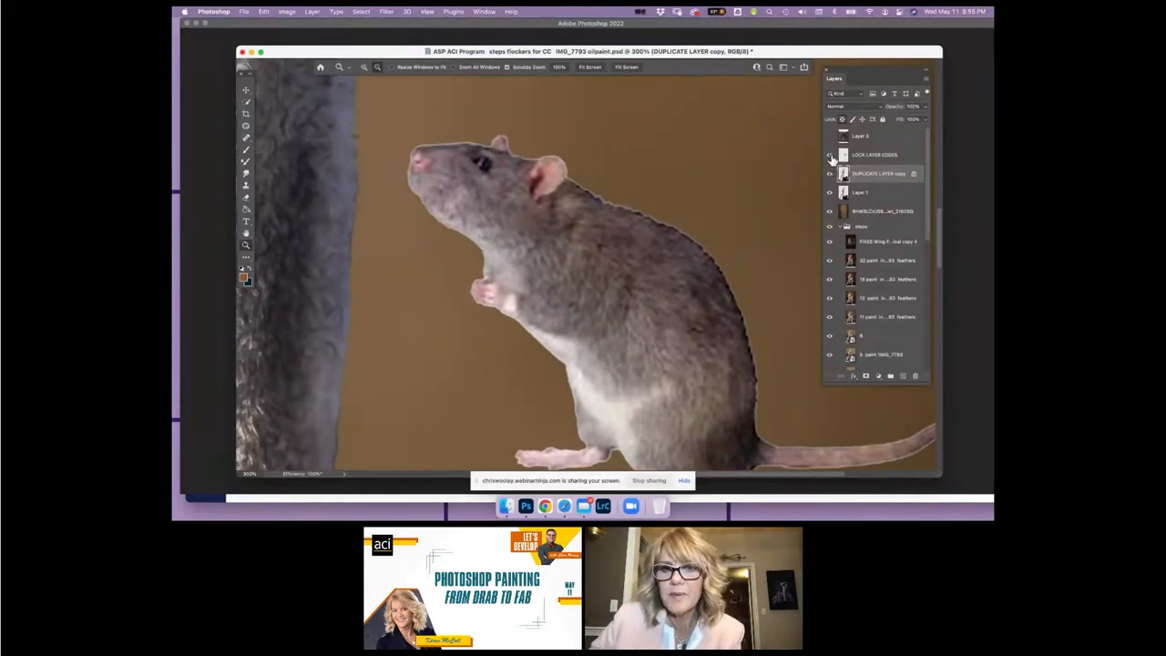
Step: Lock transparent pixels on the LOCK LAYER EDGES layer and activate the Smudge tool
left_click(829, 172)
left_click(828, 172)
left_click(863, 157)
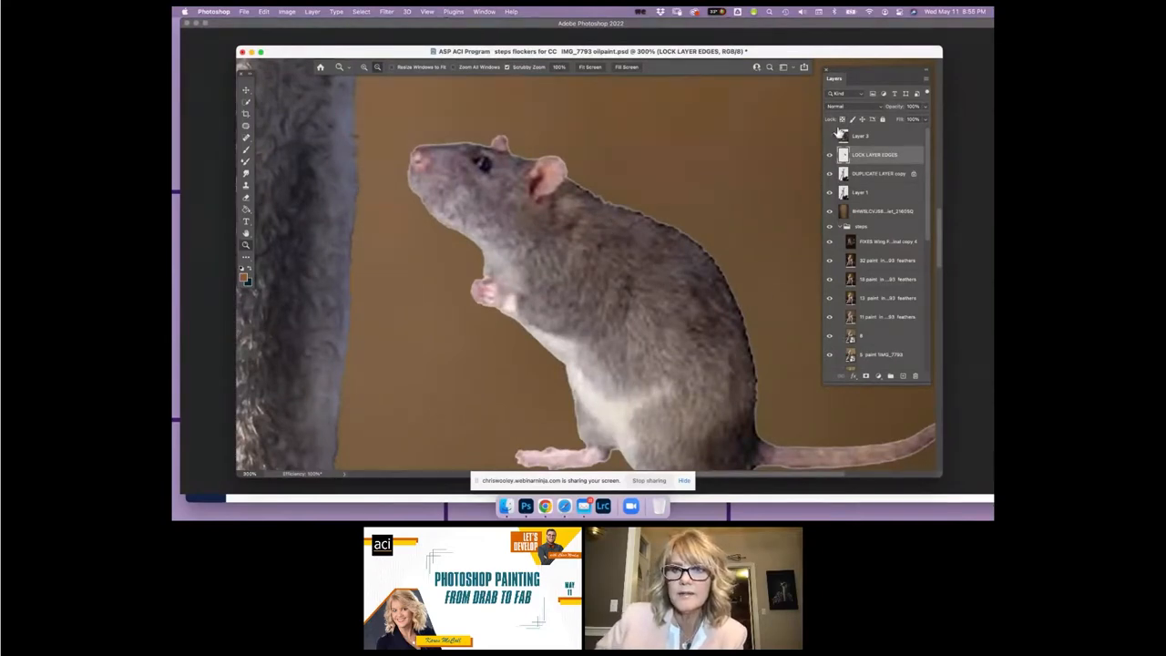
left_click(841, 120)
left_click(243, 178)
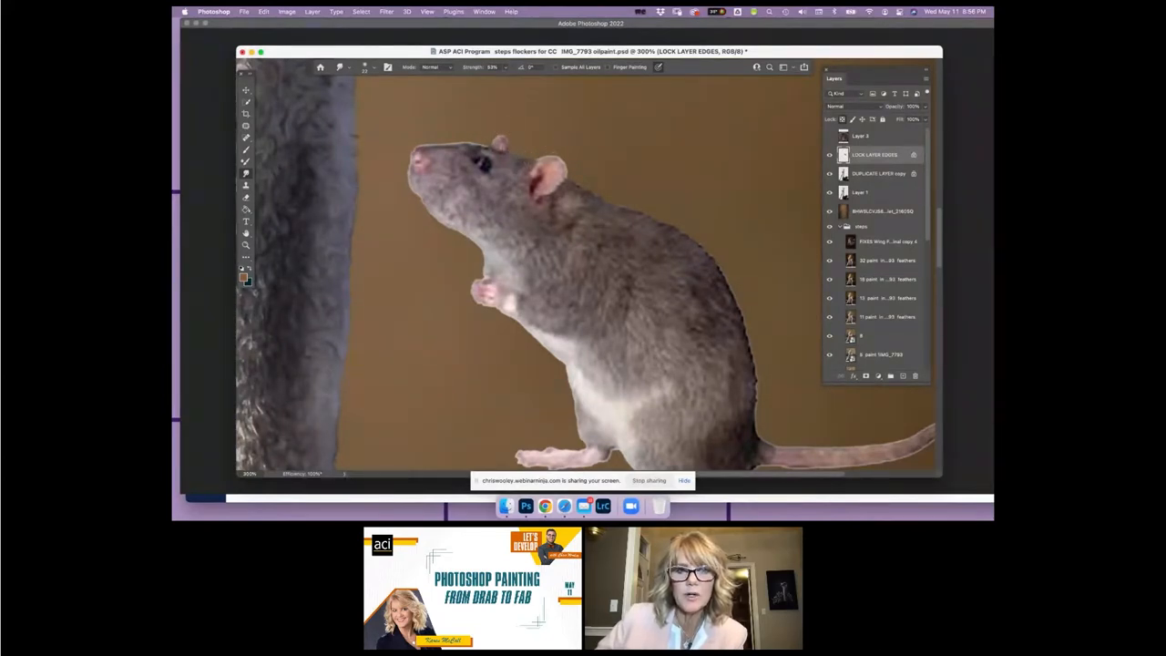
Step: Check which content belongs to LOCK LAYER EDGES by toggling the layer's visibility off and on
left_click(831, 155)
left_click(831, 155)
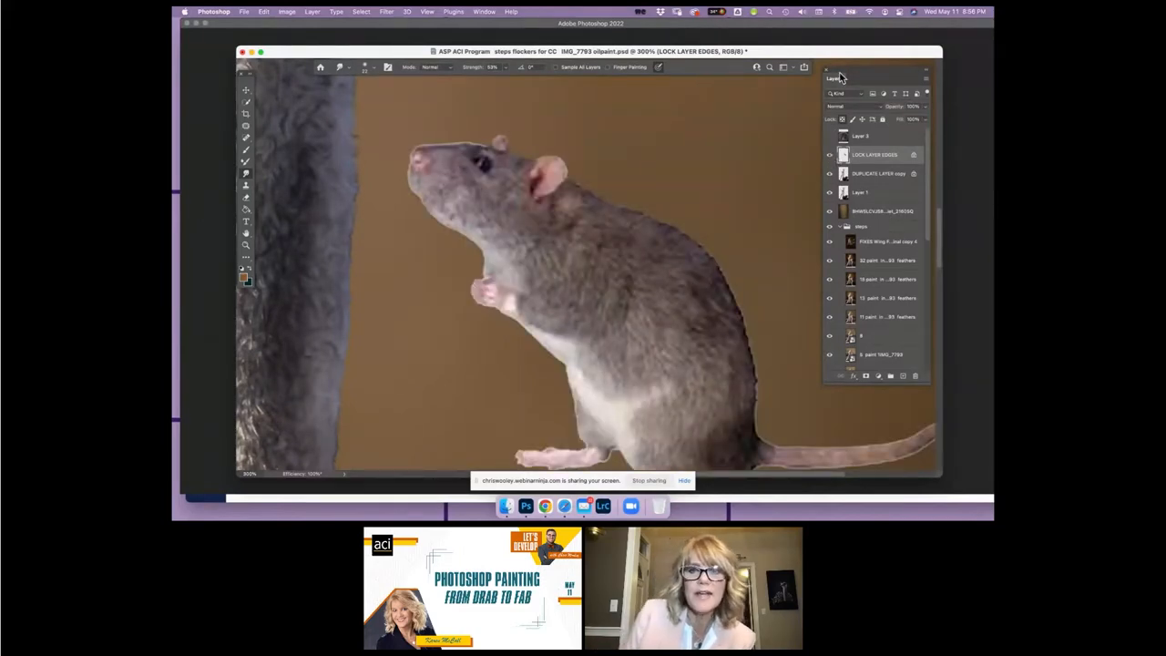
left_click(246, 244)
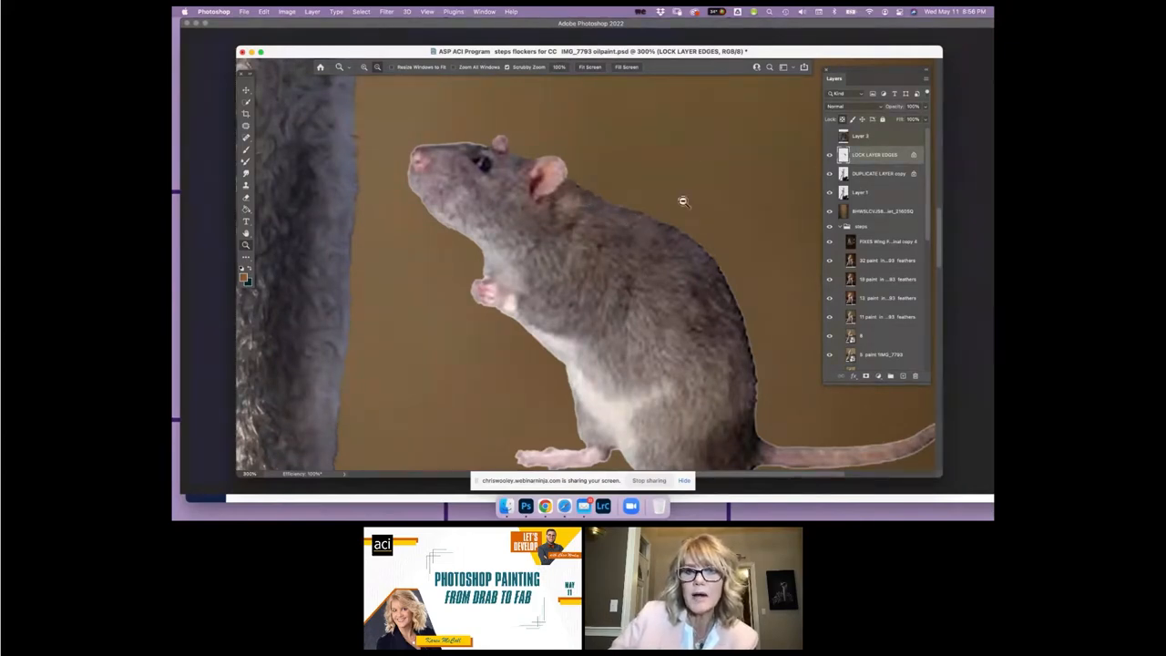
left_click(830, 155)
left_click(830, 154)
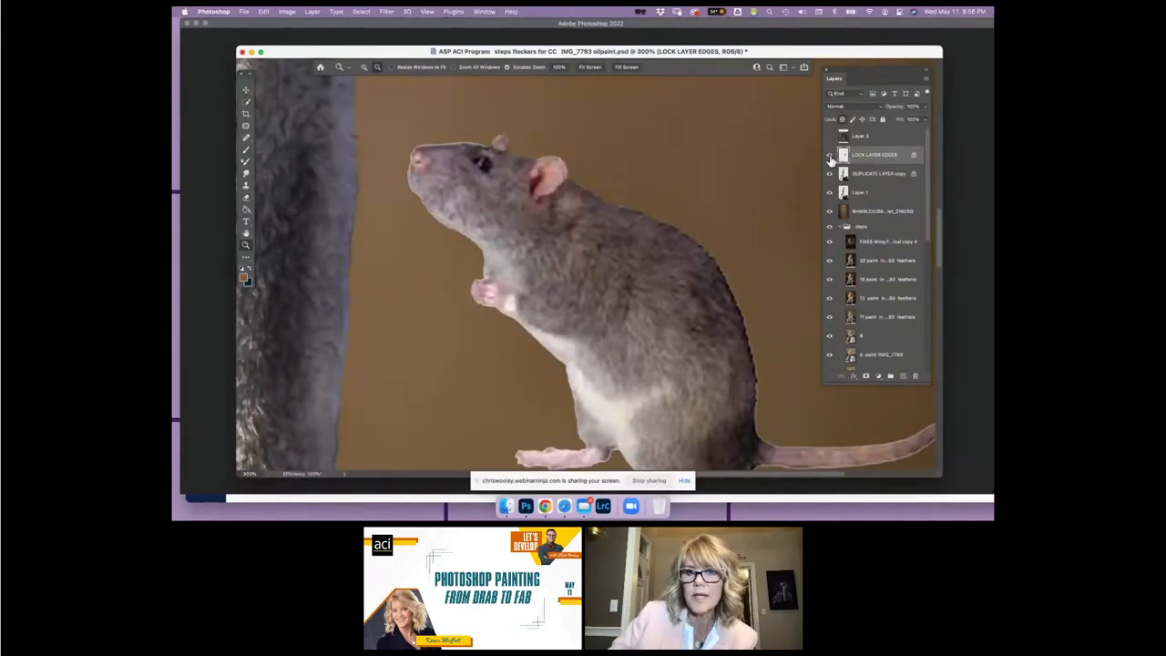
Step: Set up the Brush tool in Color mode with bright blue as the foreground colour
left_click(245, 149)
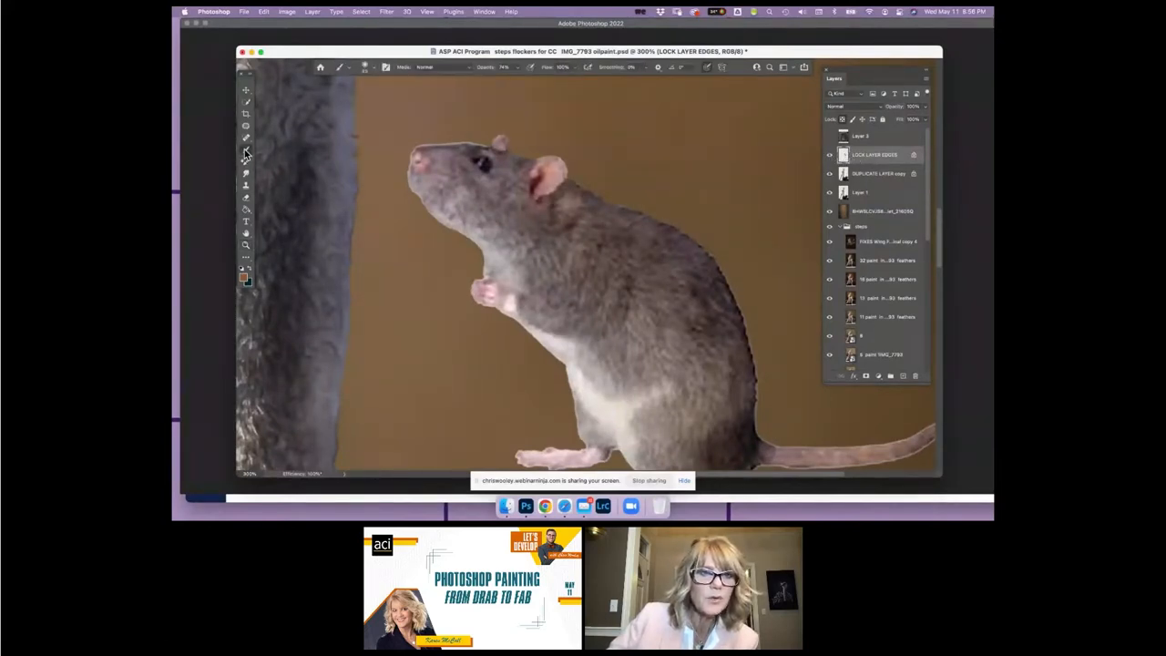
left_click(420, 66)
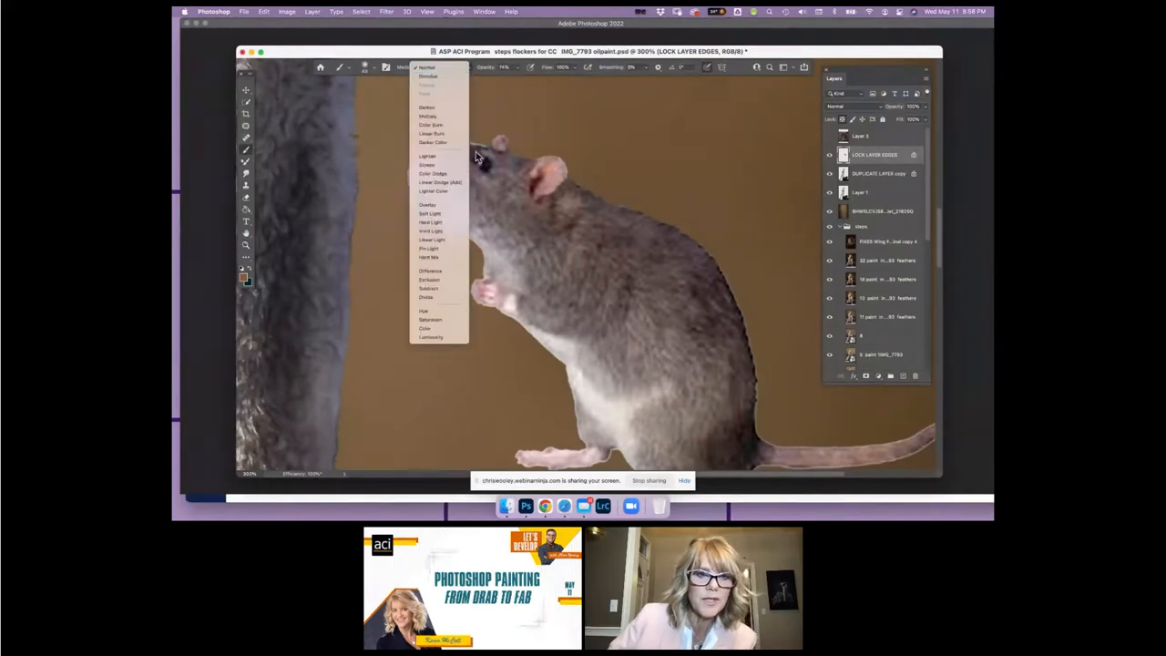
left_click(433, 328)
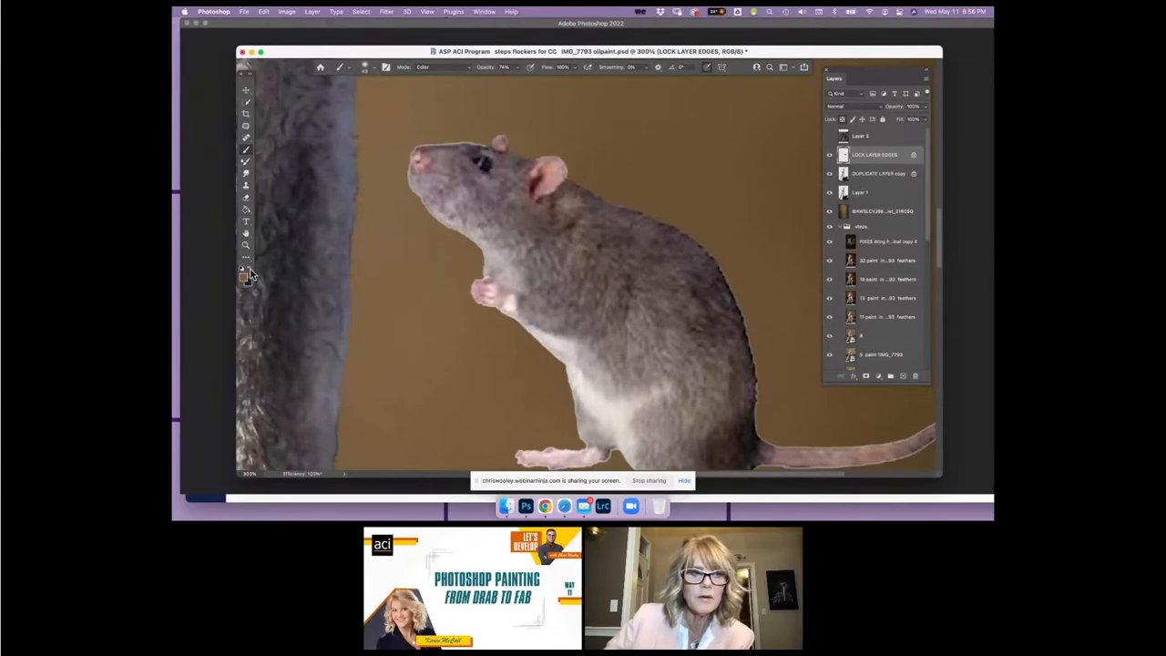
left_click(245, 271)
left_click(612, 356)
left_click(715, 346)
Step: Paint the rat's back, side and neck fur blue on LOCK LAYER EDGES, keeping transparent pixels locked
mouse_move(606, 235)
left_mouse_down()
mouse_move(637, 205)
mouse_move(717, 273)
mouse_move(736, 374)
mouse_move(583, 193)
mouse_move(596, 221)
left_mouse_up()
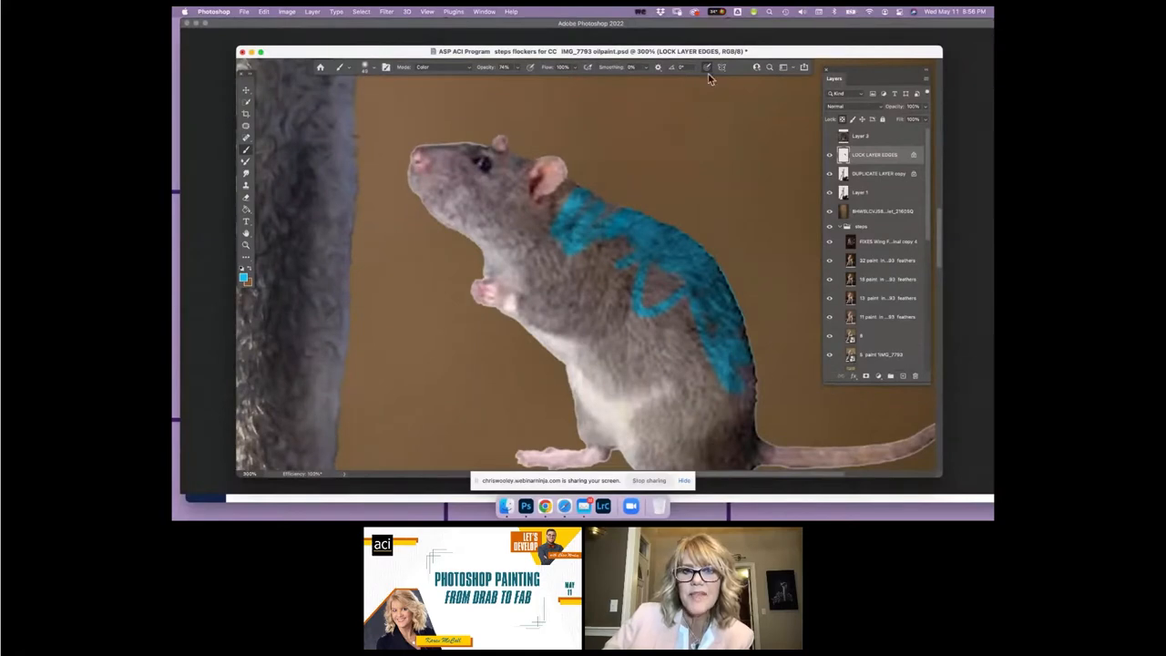
mouse_move(591, 262)
left_mouse_down()
mouse_move(583, 296)
mouse_move(544, 257)
left_mouse_up()
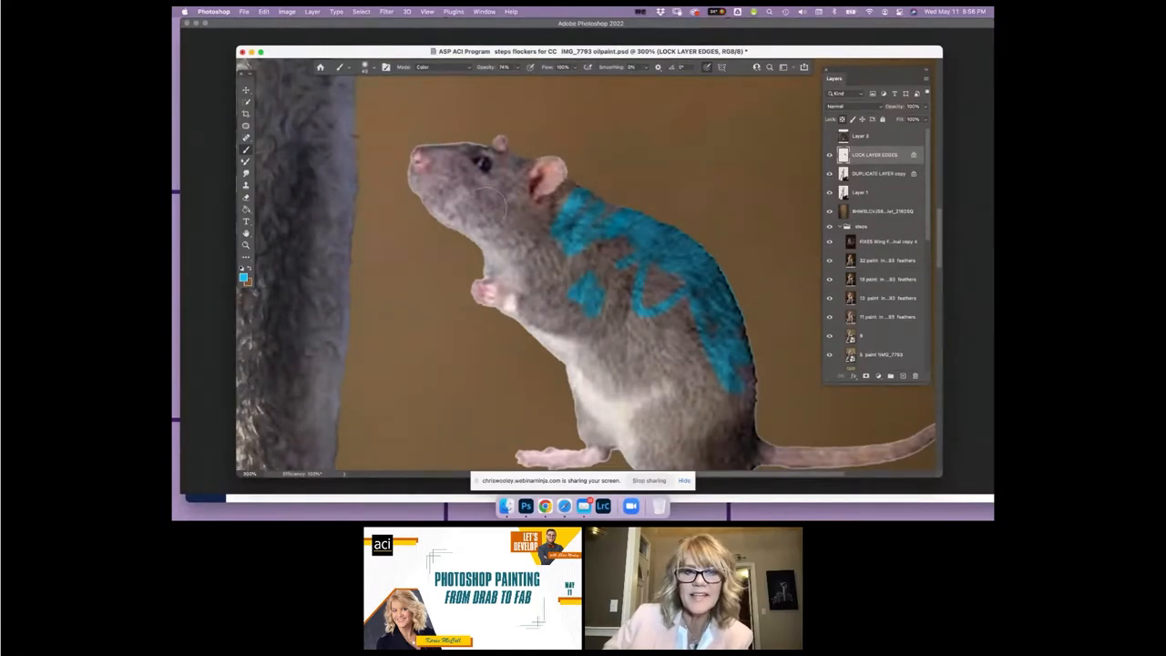
left_click_drag(519, 229, 543, 233)
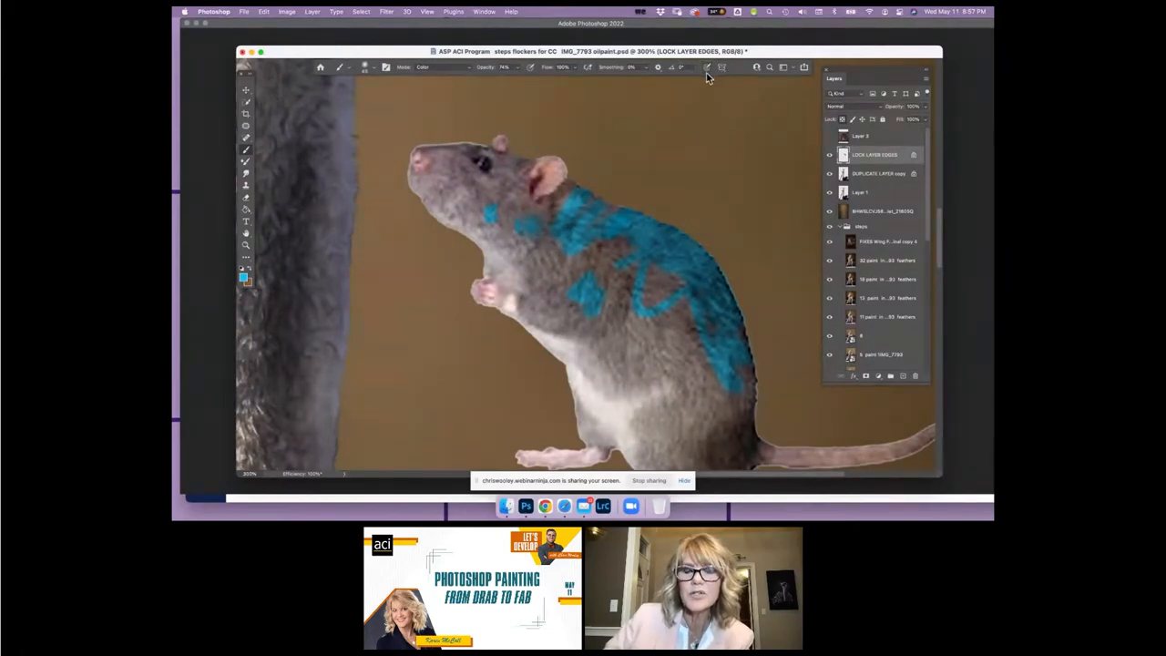
mouse_move(615, 266)
left_mouse_down()
mouse_move(608, 286)
mouse_move(598, 238)
mouse_move(692, 337)
mouse_move(742, 369)
mouse_move(674, 394)
left_mouse_up()
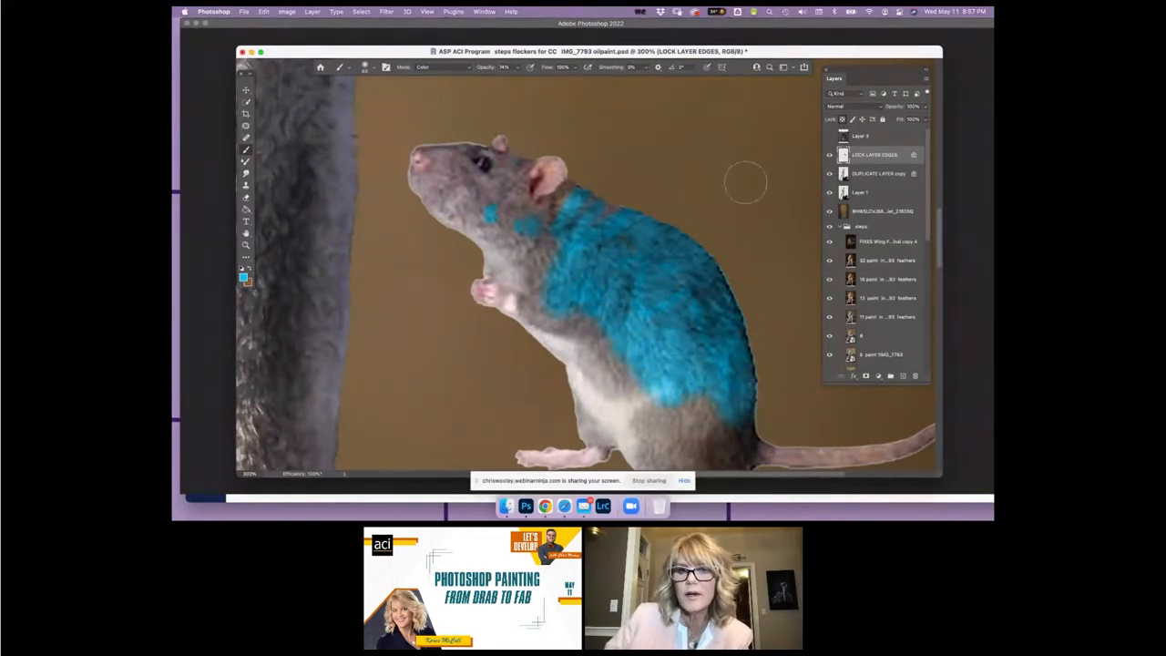
Step: Try painting blue beyond the rat's back with transparent pixels unlocked, and undo the unlocking and the most recent strokes
left_click(843, 120)
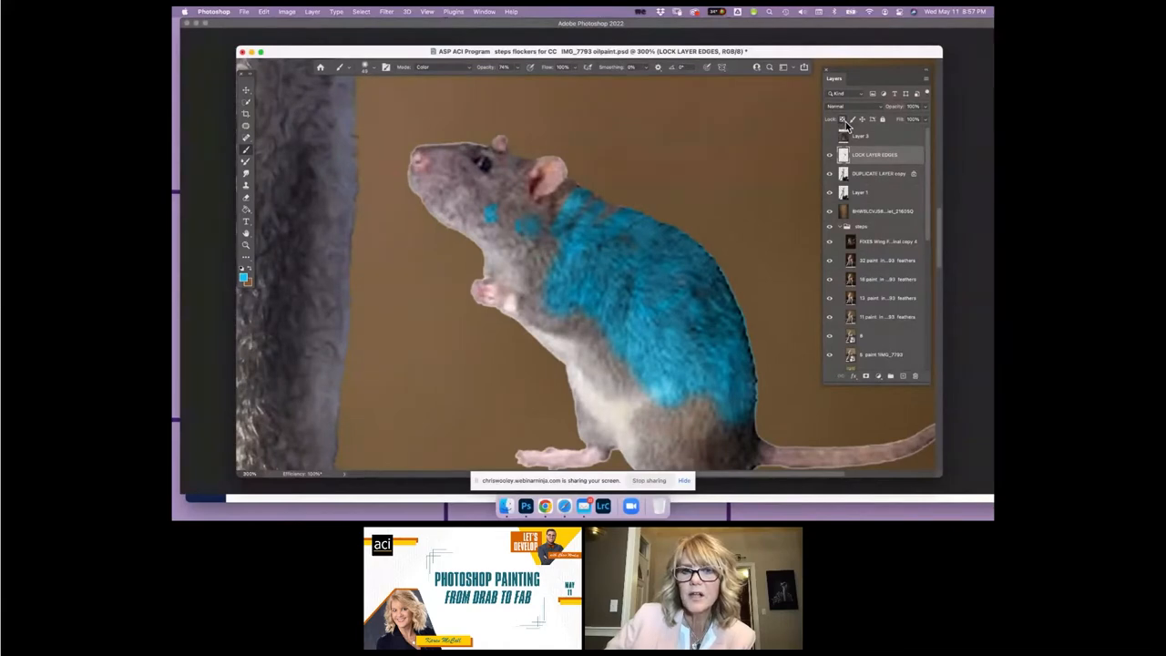
mouse_move(678, 241)
left_mouse_down()
mouse_move(721, 191)
mouse_move(674, 255)
mouse_move(724, 212)
mouse_move(756, 217)
left_mouse_up()
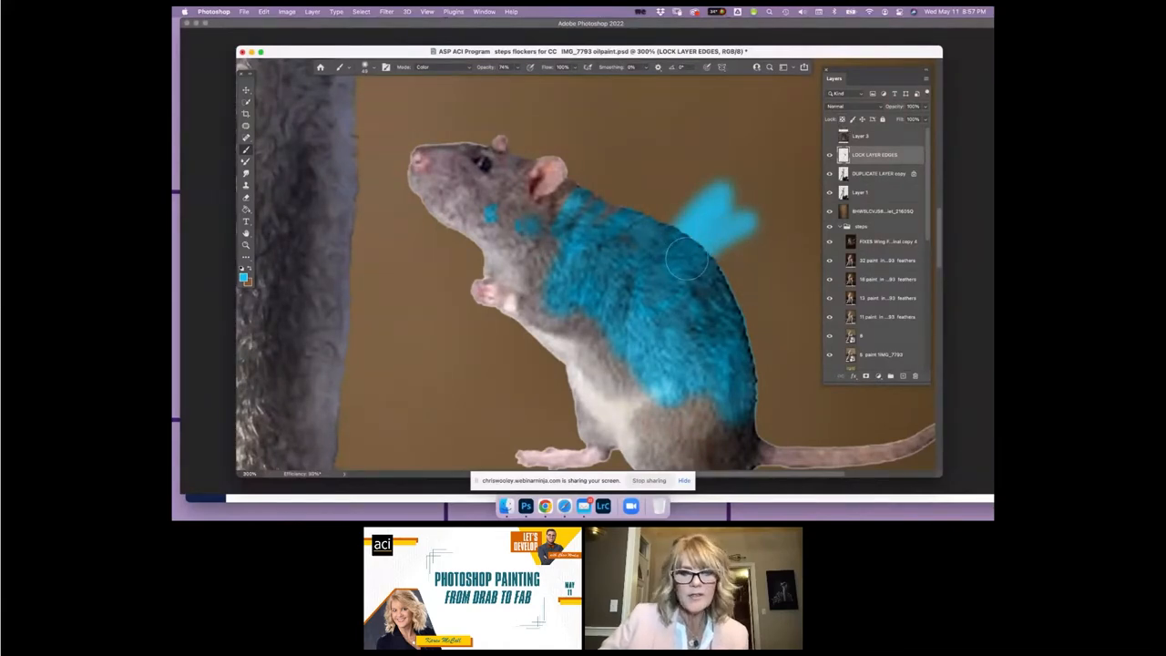
key("super+z")
key("super+z")
key("super+z")
key("super+z")
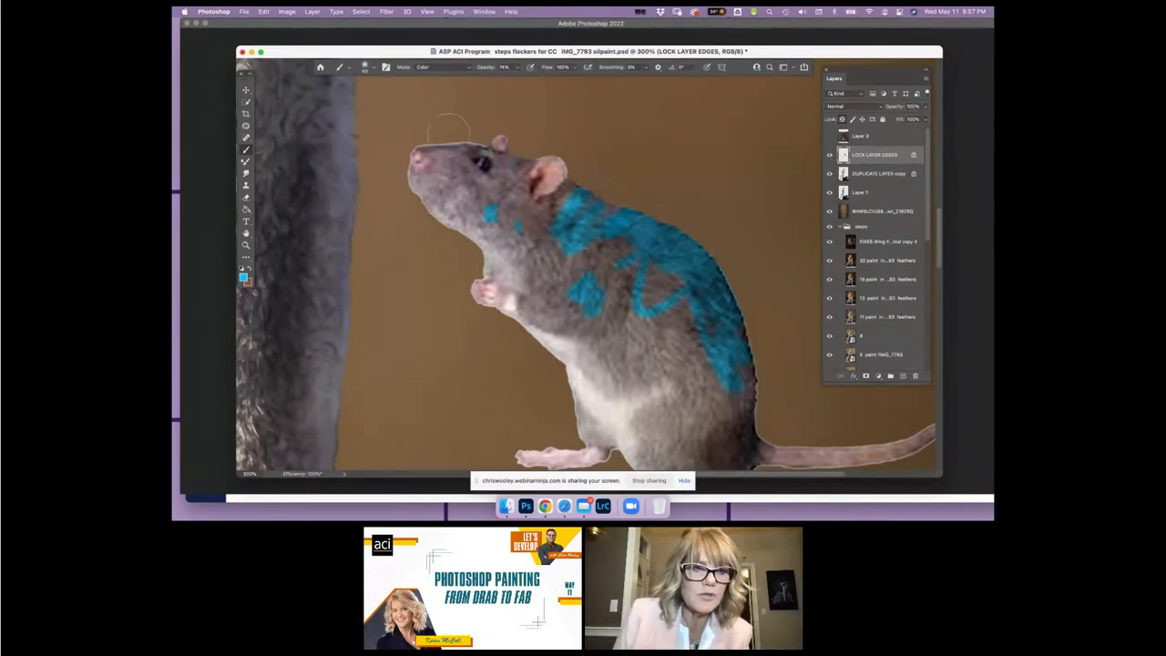
Step: Swap the foreground and background colours, and hide LOCK LAYER EDGES to view the ostriches without the rat
left_click(251, 269)
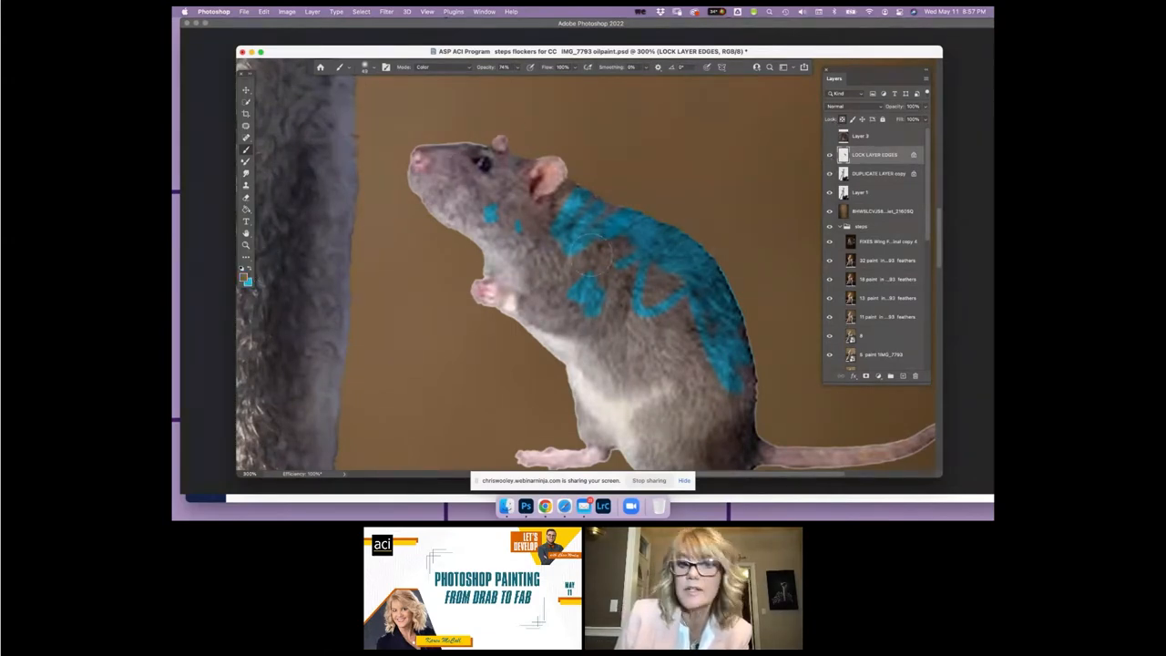
left_click(829, 156)
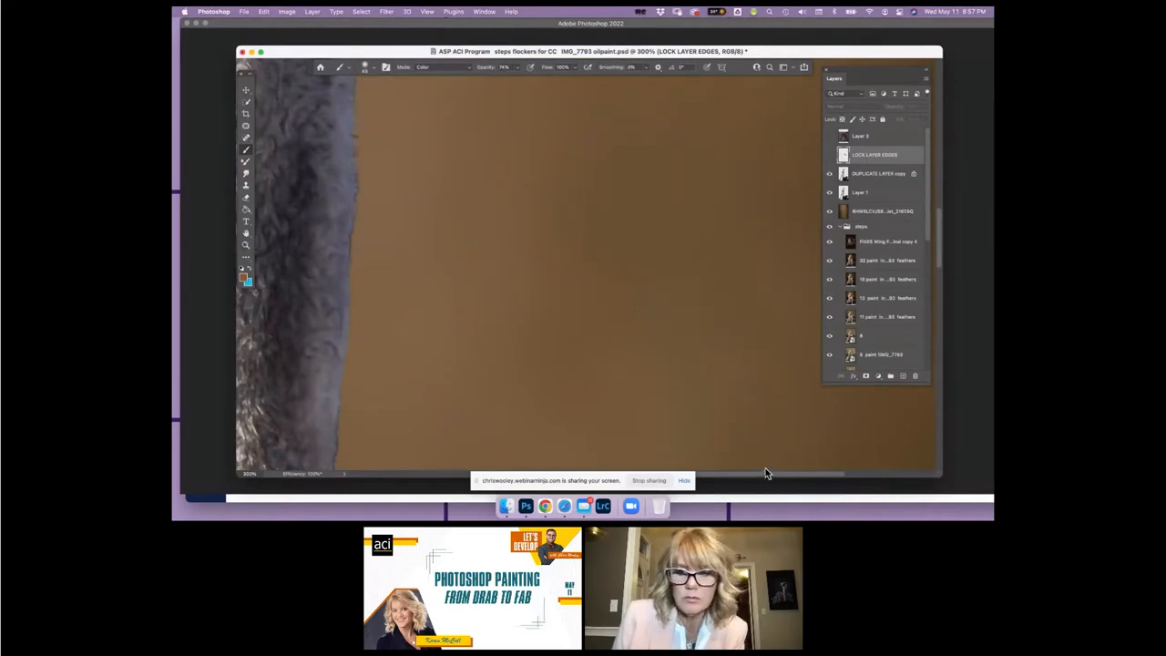
left_click_drag(766, 469, 648, 471)
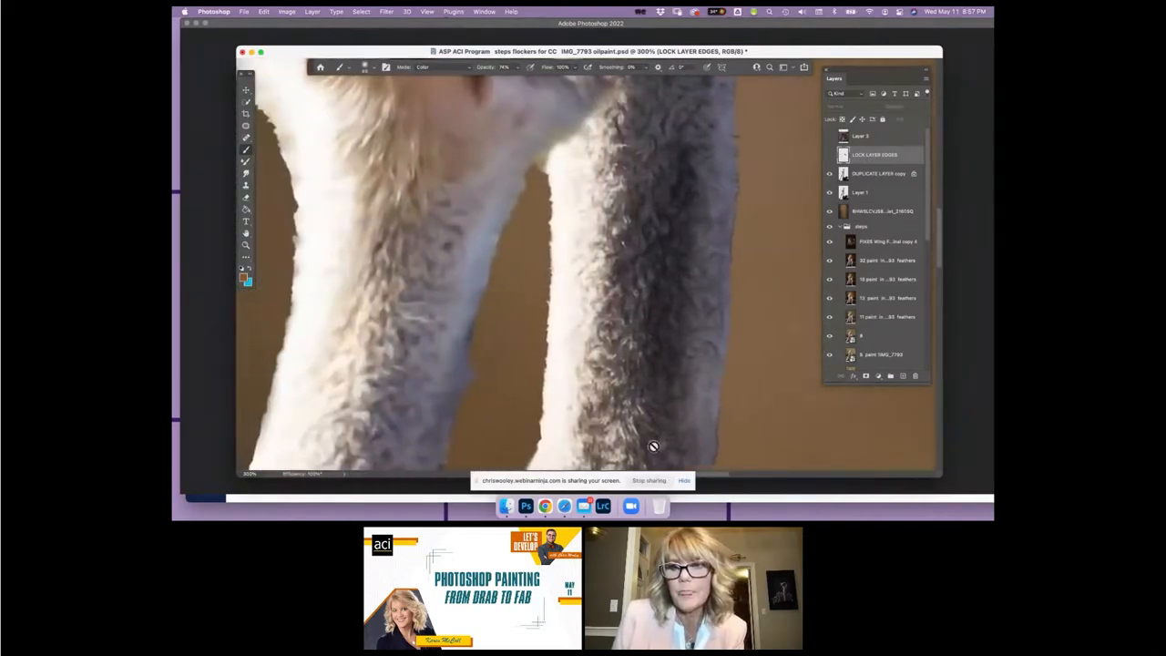
scroll(628, 263, "up", 10)
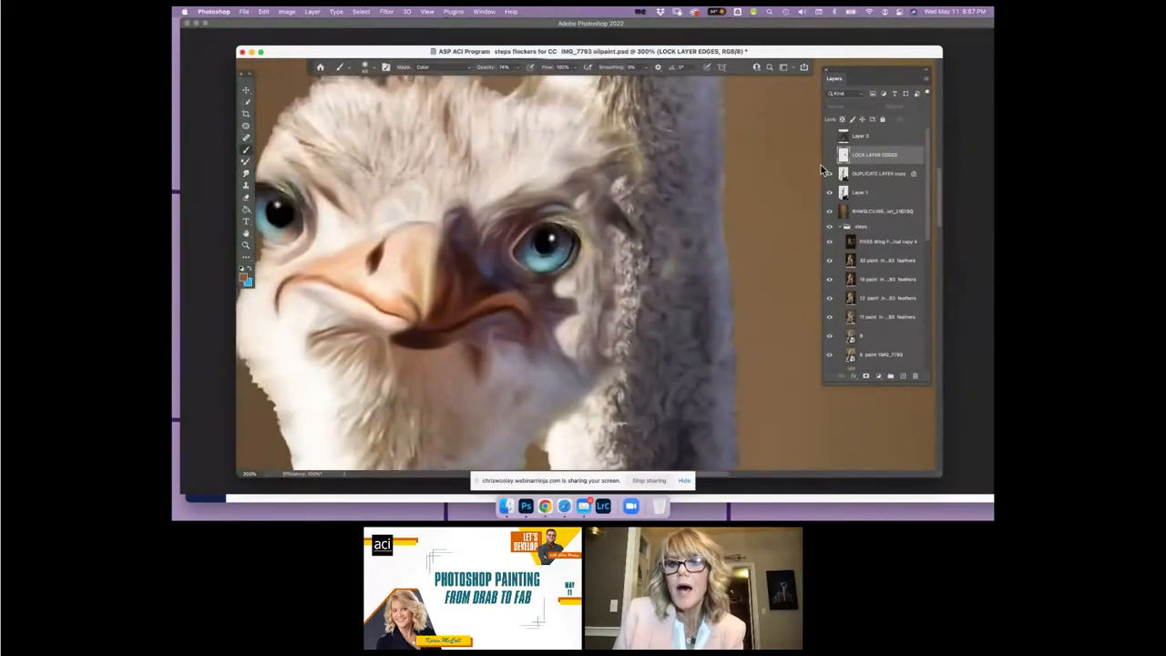
Step: Show LOCK LAYER EDGES again and lock its transparent pixels
left_click(828, 155)
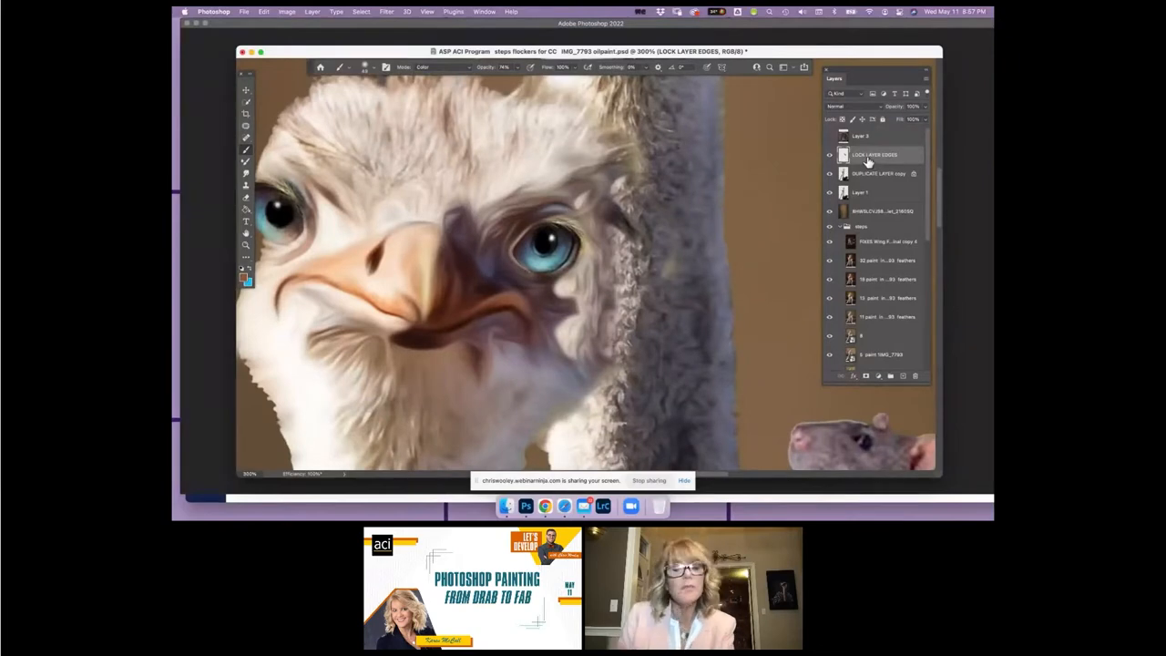
scroll(749, 202, "up", 5)
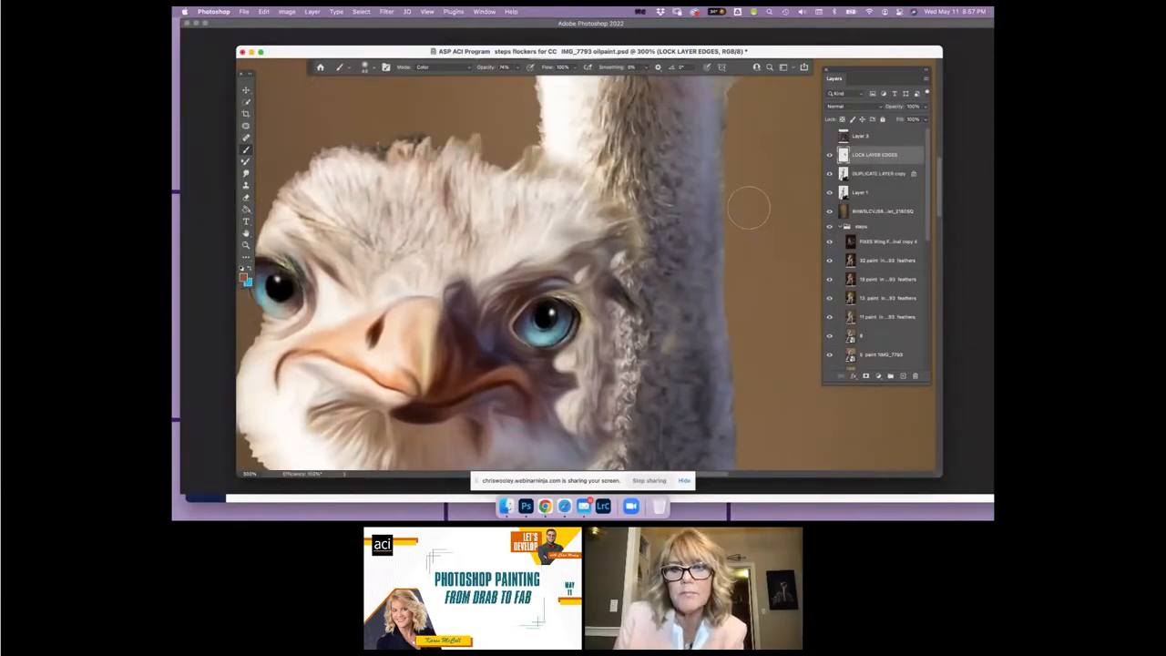
scroll(748, 208, "up", 4)
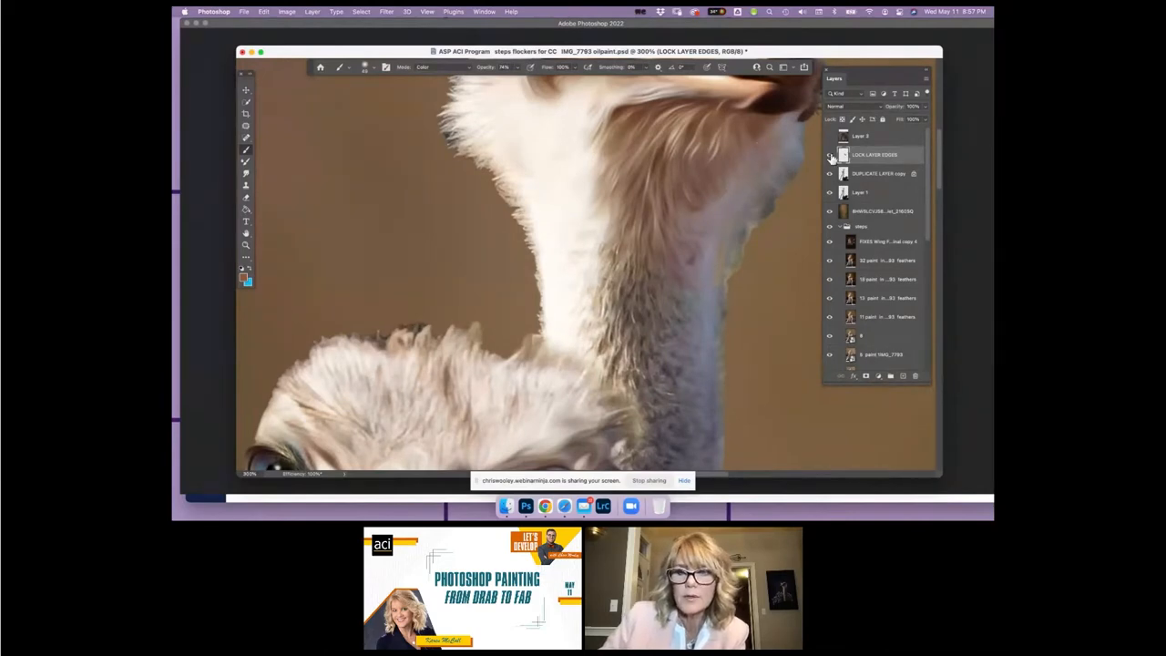
scroll(790, 362, "down", 8)
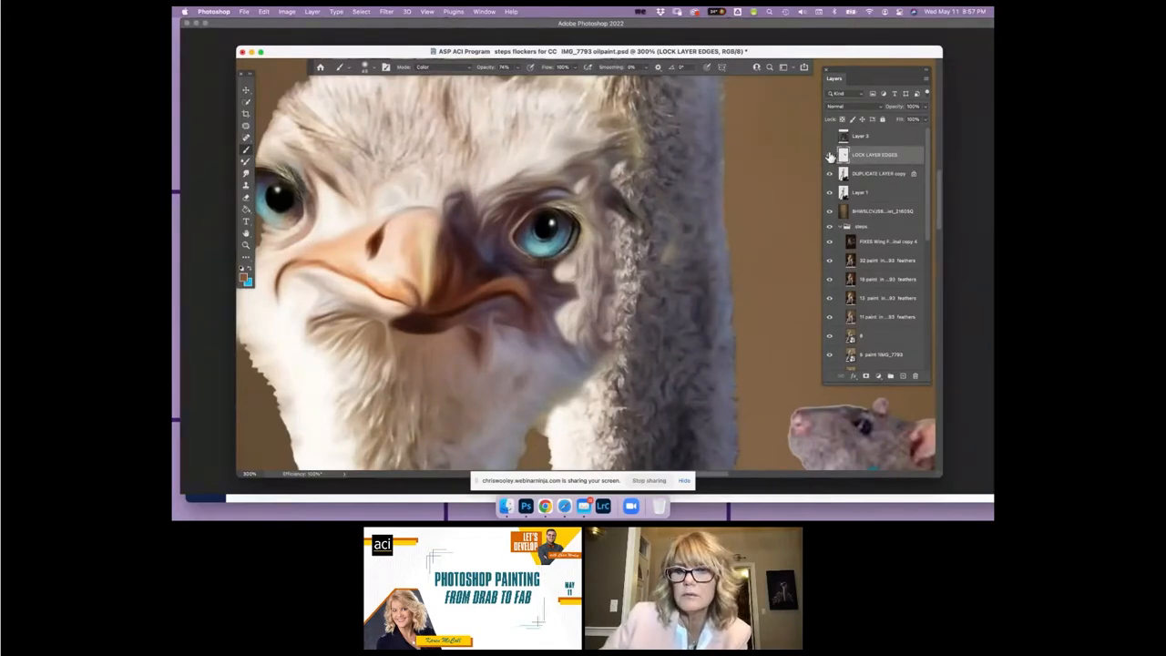
left_click(841, 120)
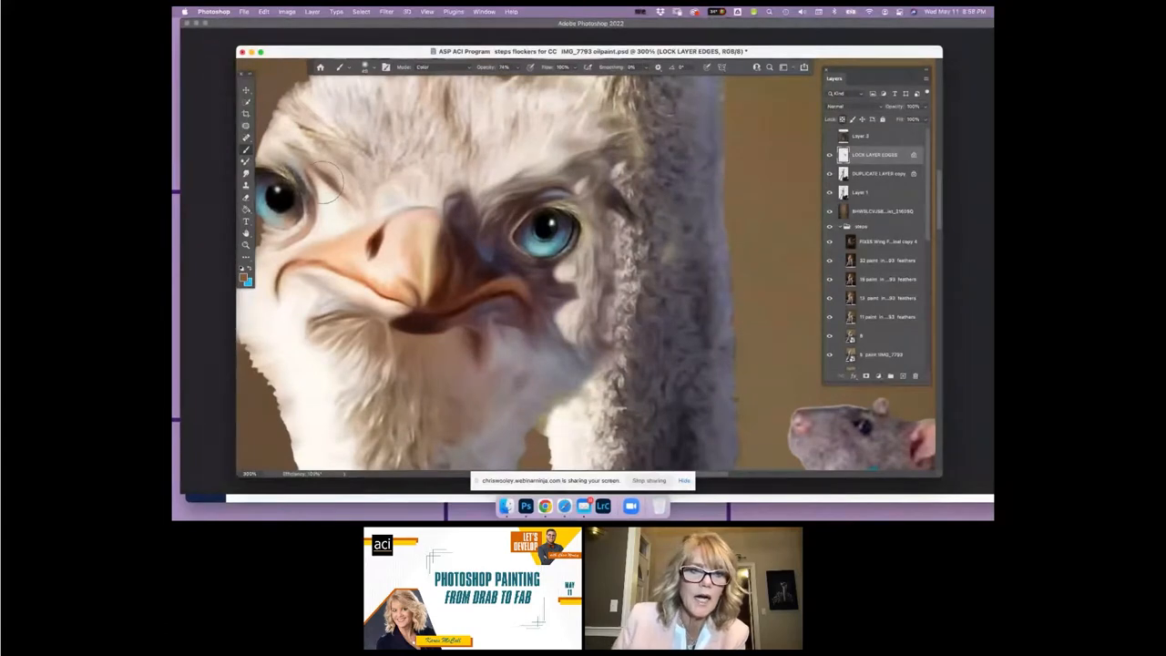
scroll(332, 172, "up", 5)
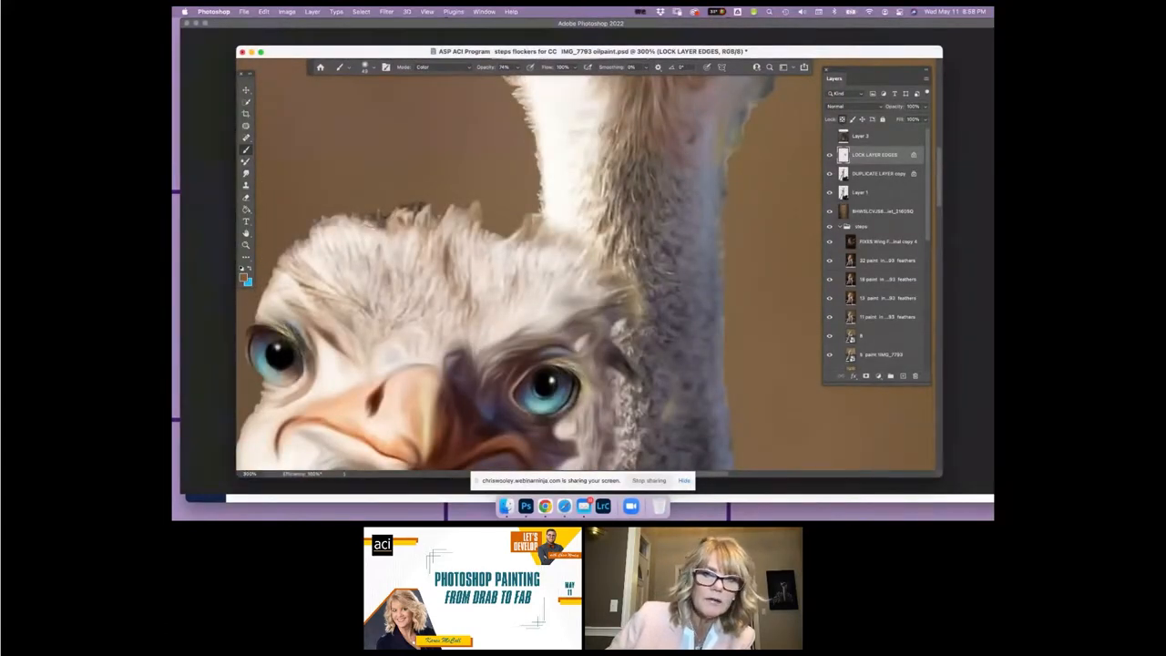
Step: Hide the LOCK LAYER EDGES layer and make DUPLICATE LAYER copy the active layer
left_click(830, 155)
left_click(844, 173)
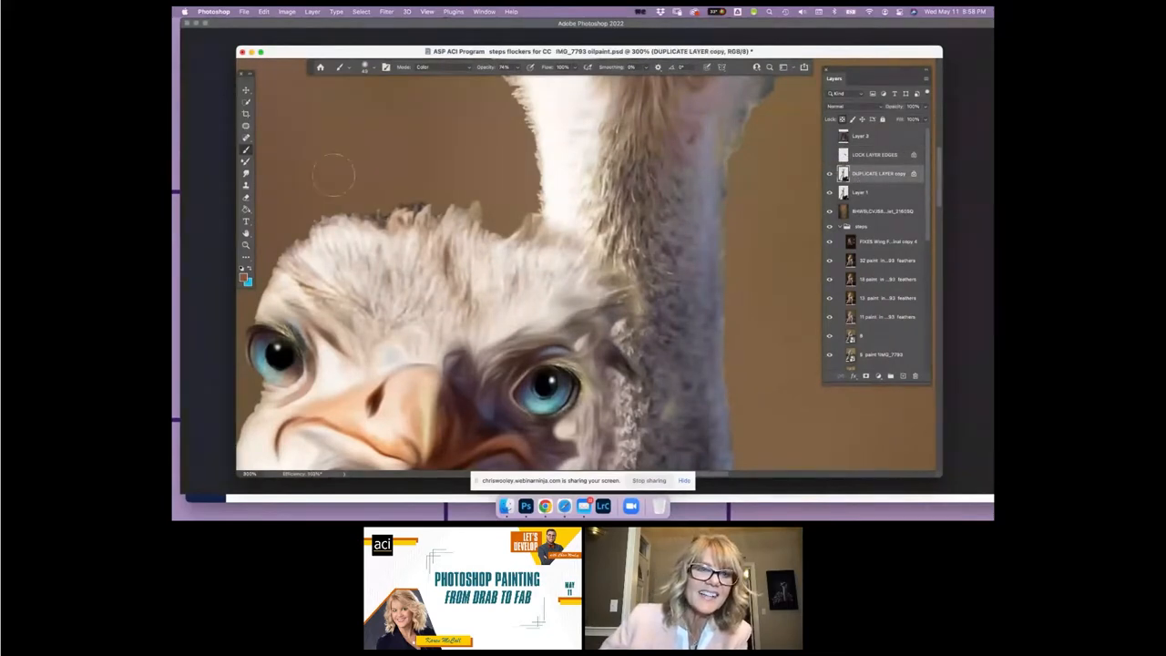
Step: Try a brown brush stroke in Normal mode across the front ostrich's crown with transparent pixels locked, and undo it
left_click(431, 66)
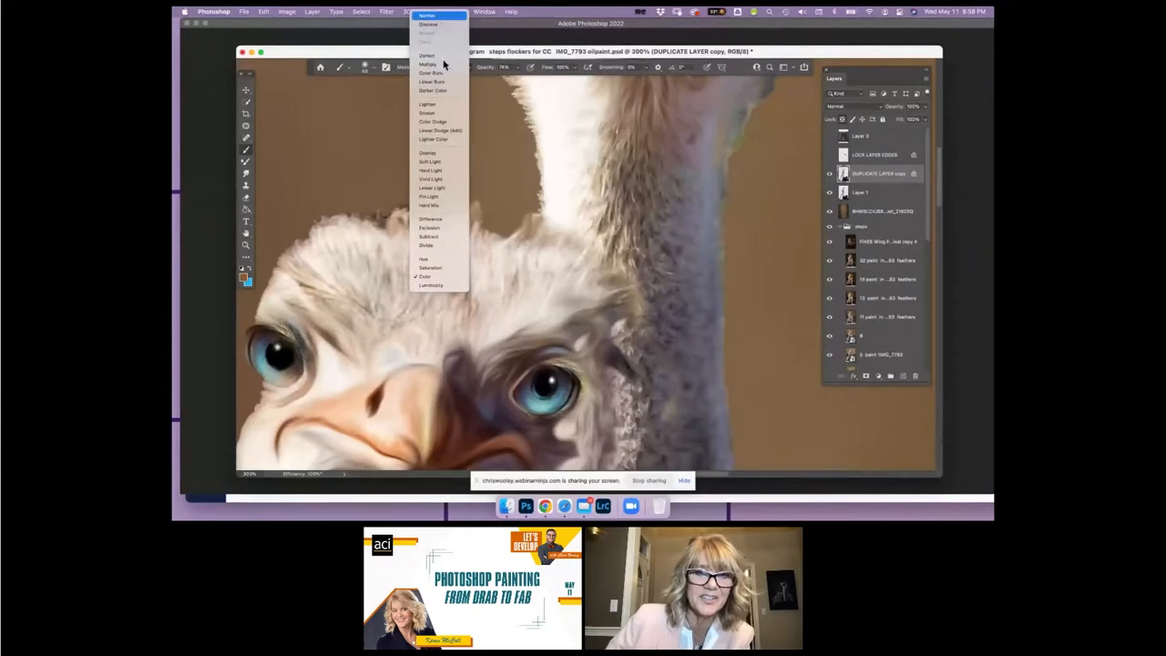
left_click(437, 17)
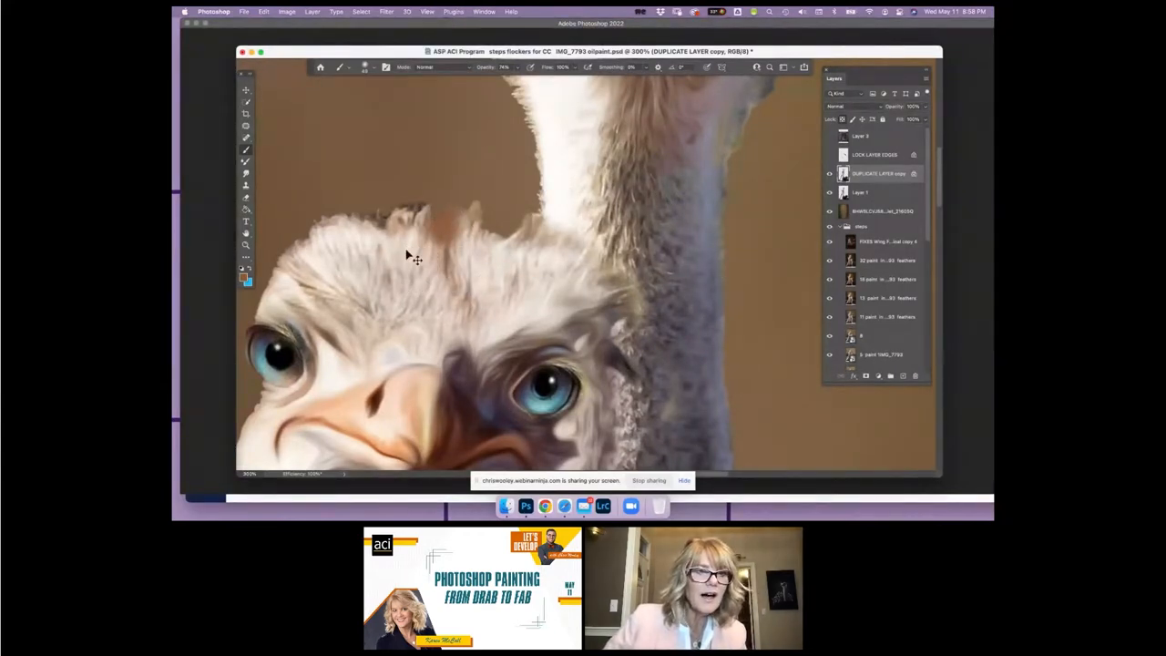
key("super+z")
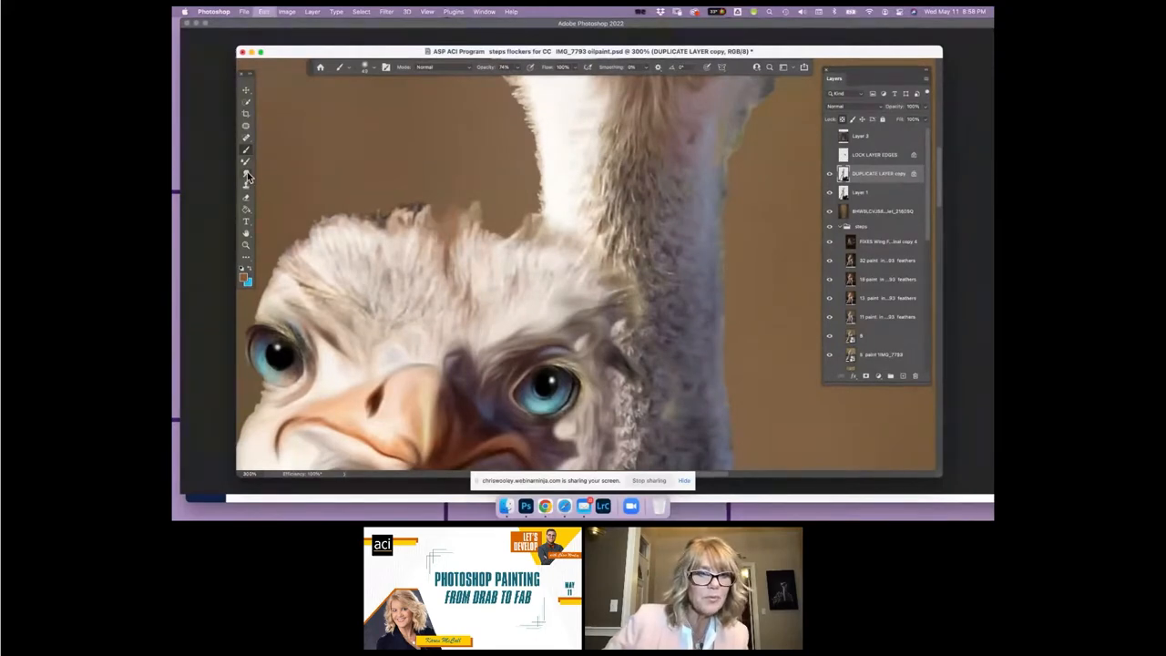
Step: Unlock transparent pixels on DUPLICATE LAYER copy and smudge feather wisps outward from the front ostrich's crown with a small soft brush at 79% strength
left_click(246, 174)
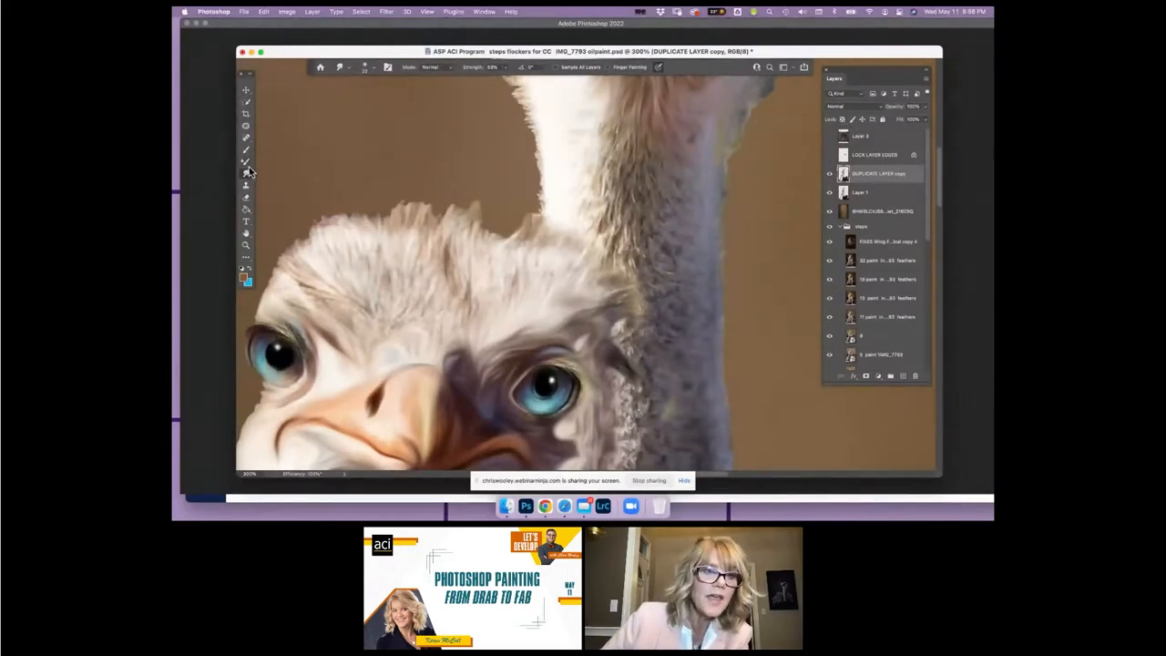
left_click(369, 67)
left_click_drag(367, 96, 364, 97)
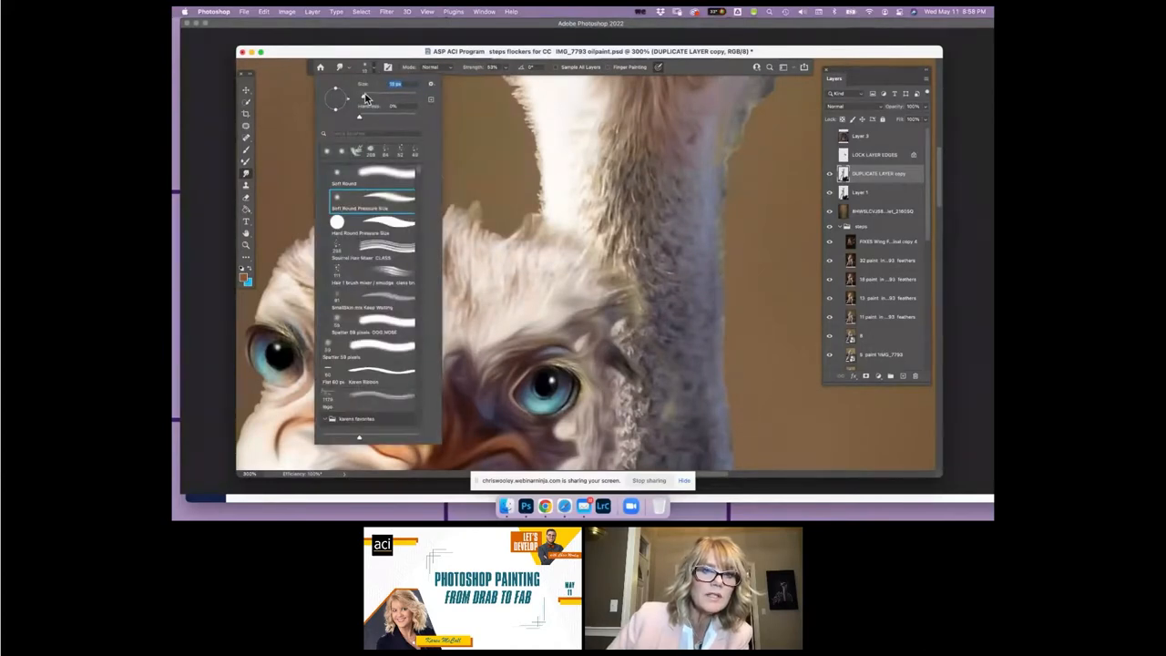
left_click(460, 173)
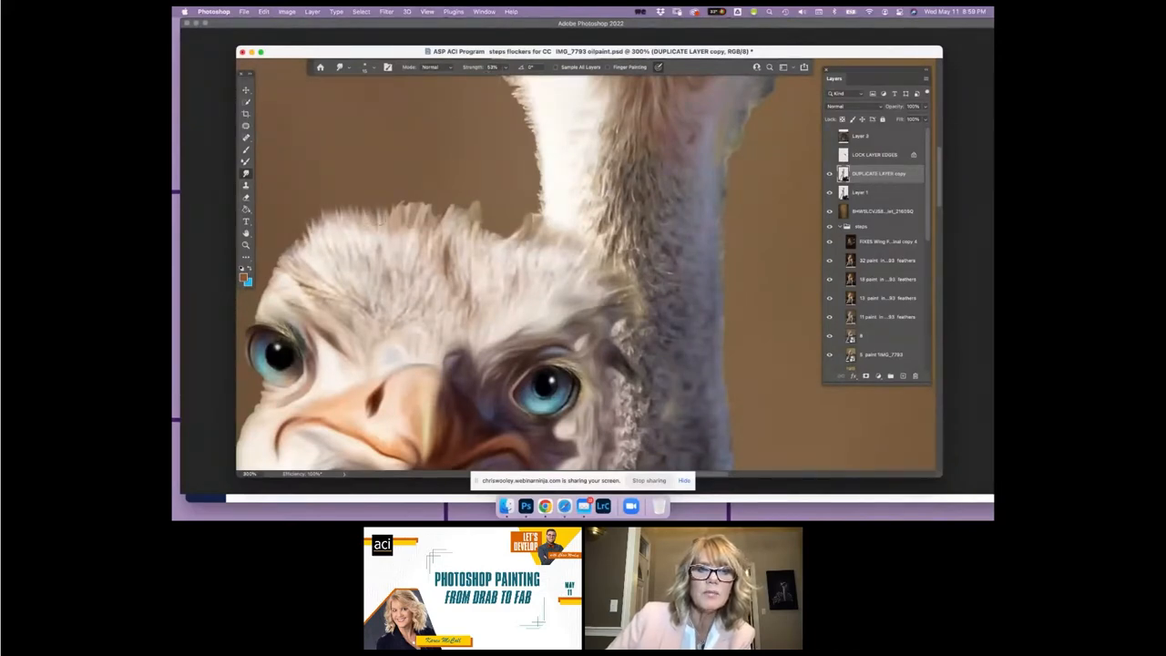
left_click(506, 71)
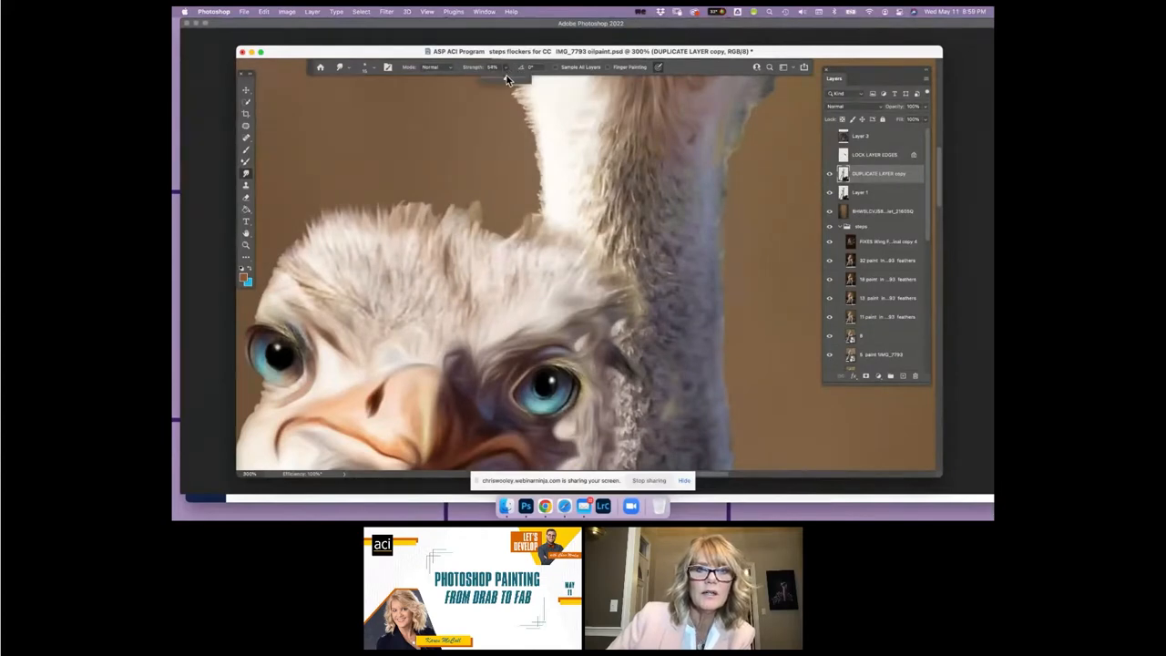
left_click_drag(406, 216, 400, 195)
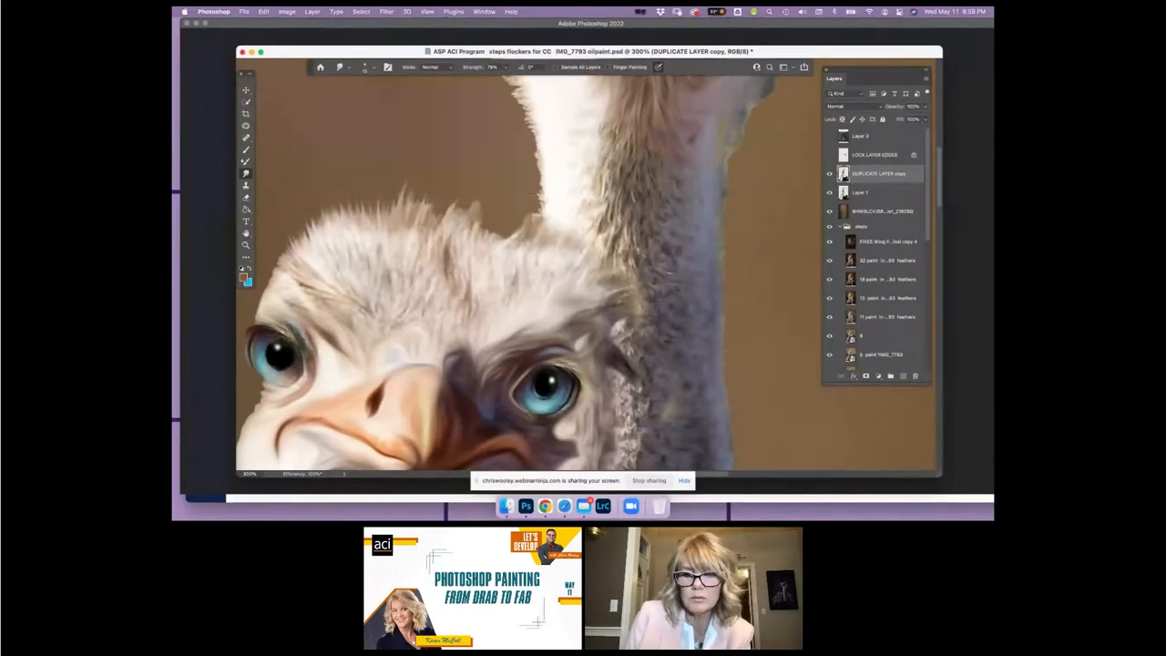
Step: Hide Layer 1 and erase the rough fringe along both sides of the rear ostrich's neck on DUPLICATE LAYER copy
scroll(717, 474, "right", 3)
scroll(740, 480, "right", 2)
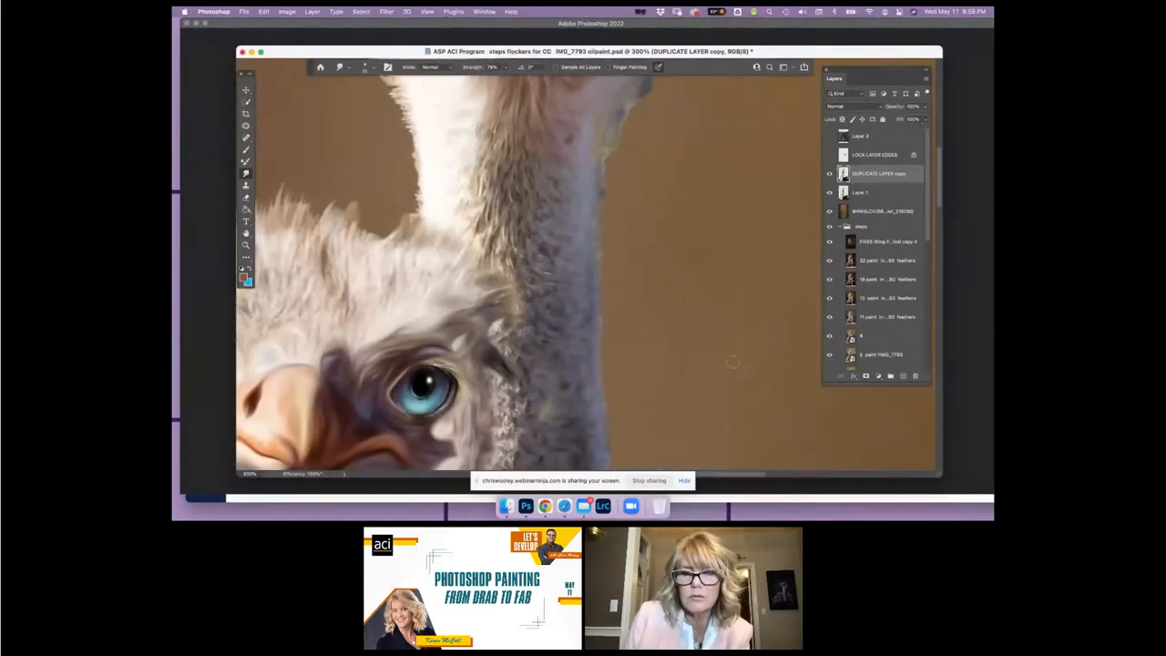
scroll(707, 331, "up", 5)
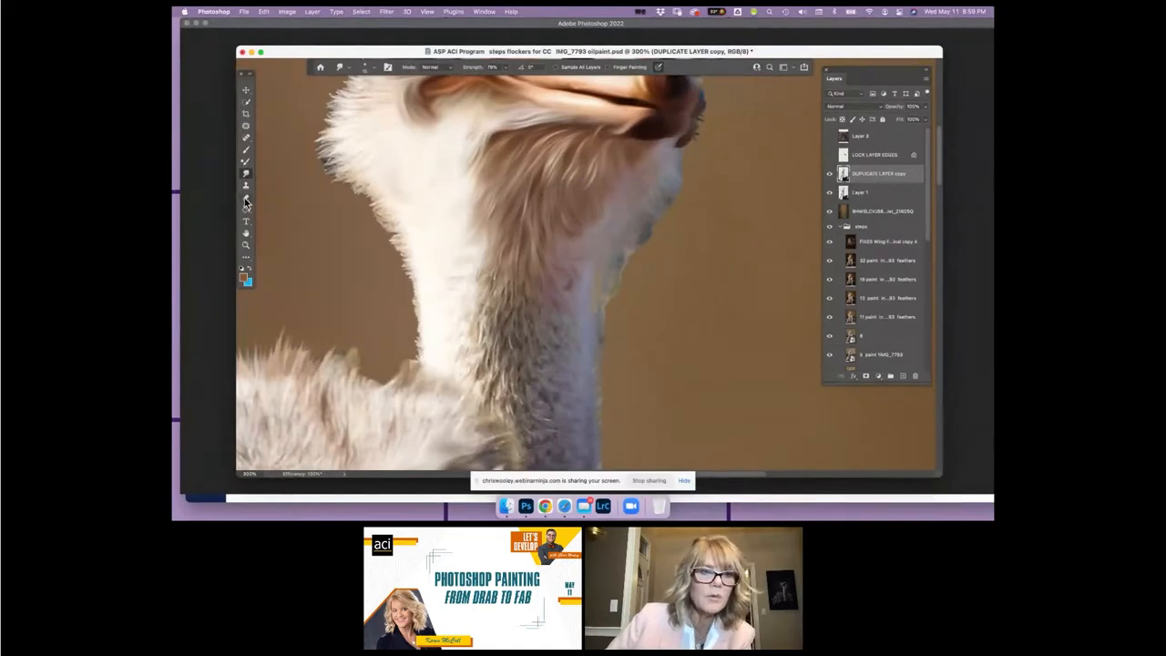
key("e")
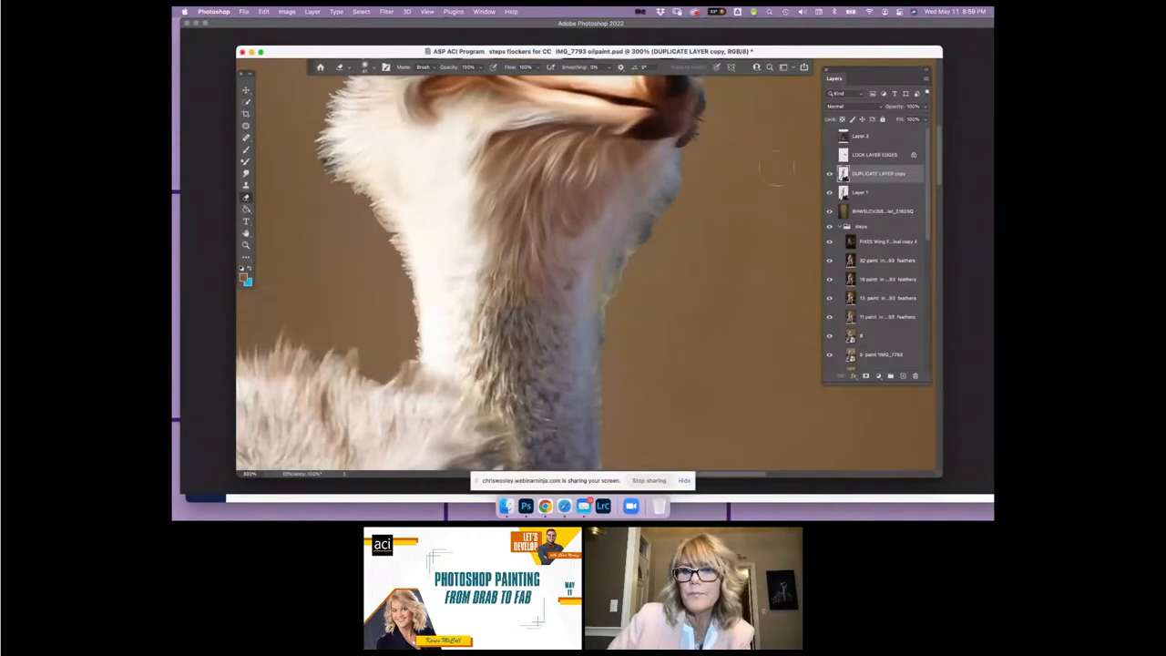
left_click(829, 193)
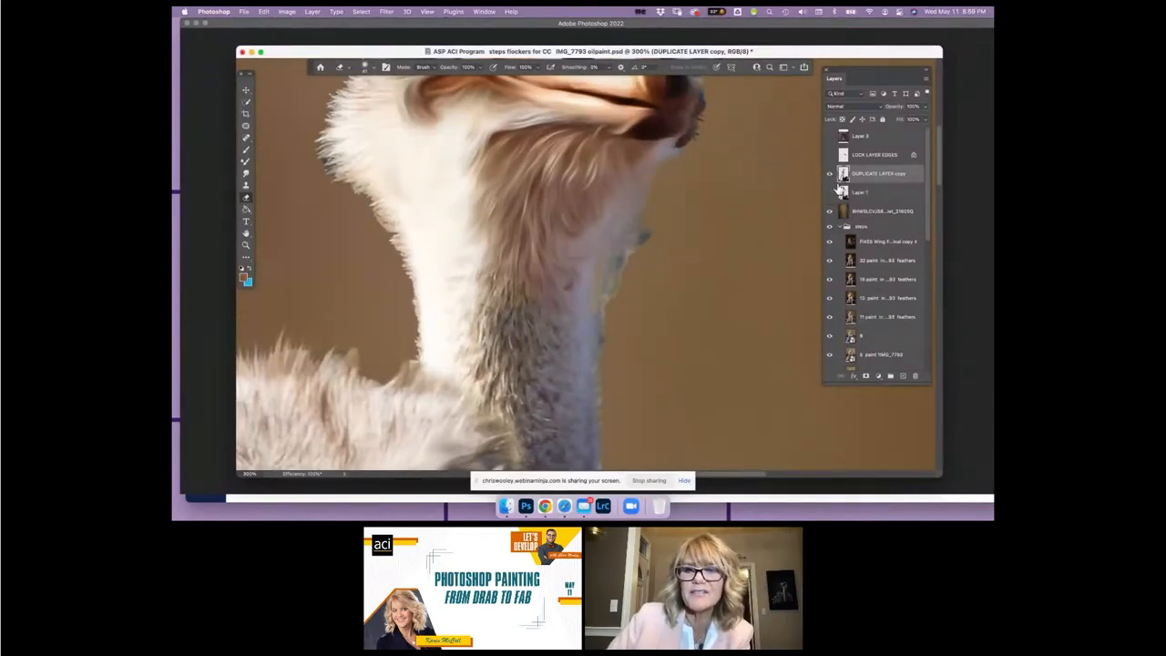
mouse_move(660, 218)
left_mouse_down()
mouse_move(626, 257)
mouse_move(618, 370)
mouse_move(626, 258)
mouse_move(612, 320)
mouse_move(617, 258)
mouse_move(609, 267)
mouse_move(603, 310)
left_mouse_up()
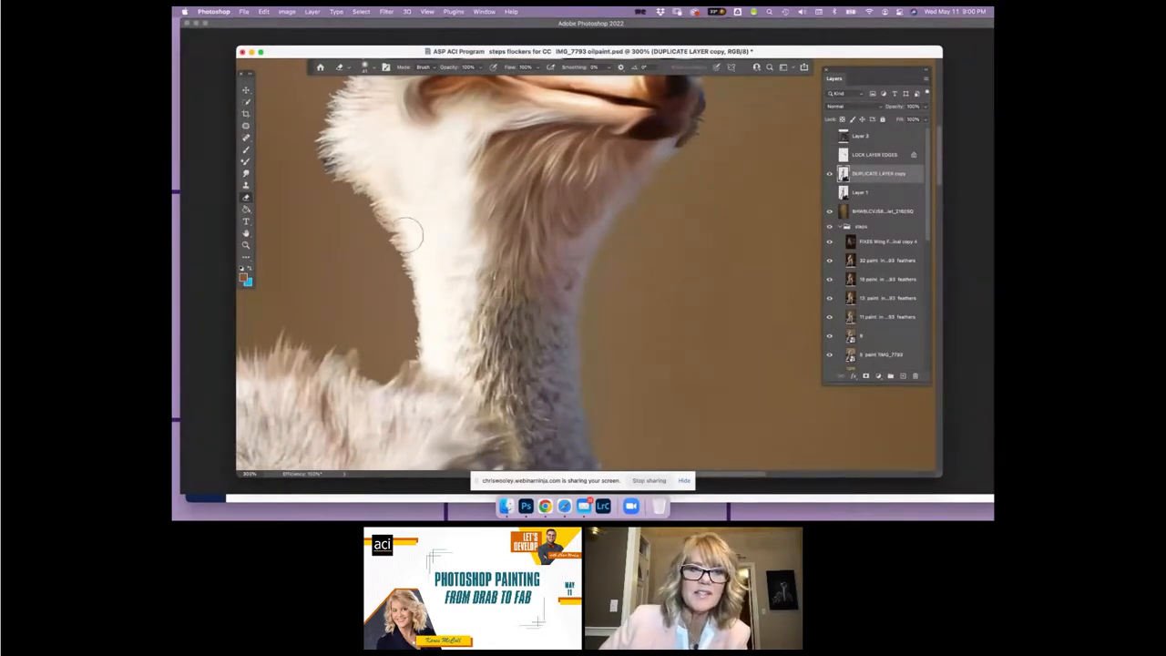
mouse_move(334, 198)
left_mouse_down()
mouse_move(330, 137)
mouse_move(390, 324)
left_mouse_up()
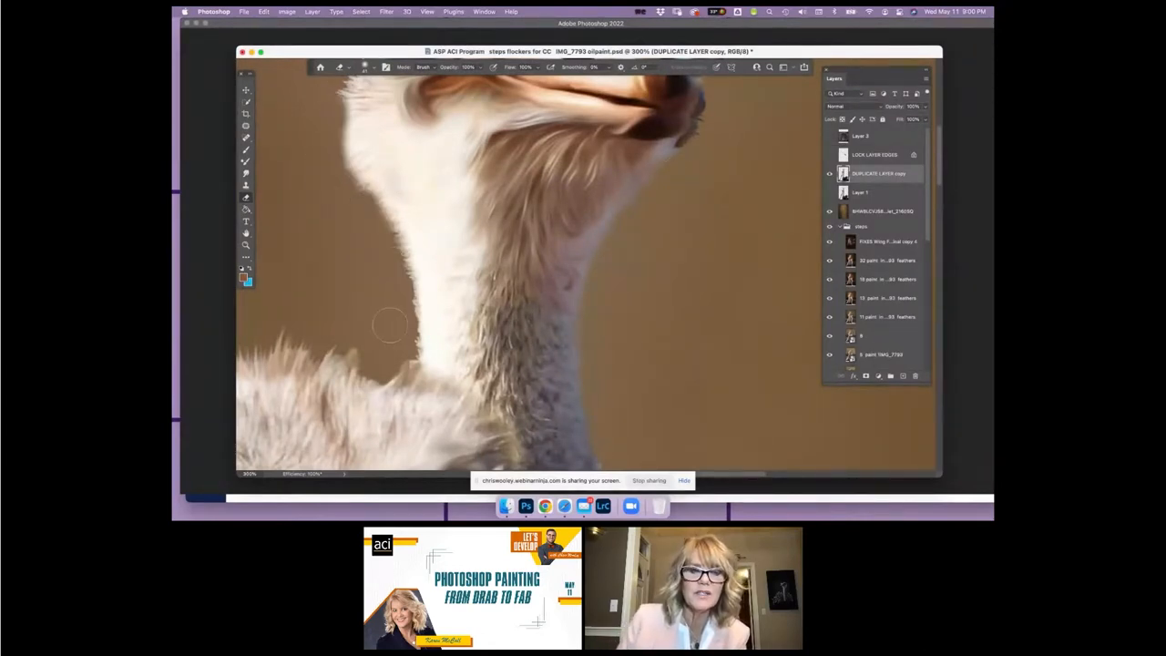
Step: Erase the stray feathers along the top of the rear ostrich's head and beside its far eye
scroll(392, 319, "up", 8)
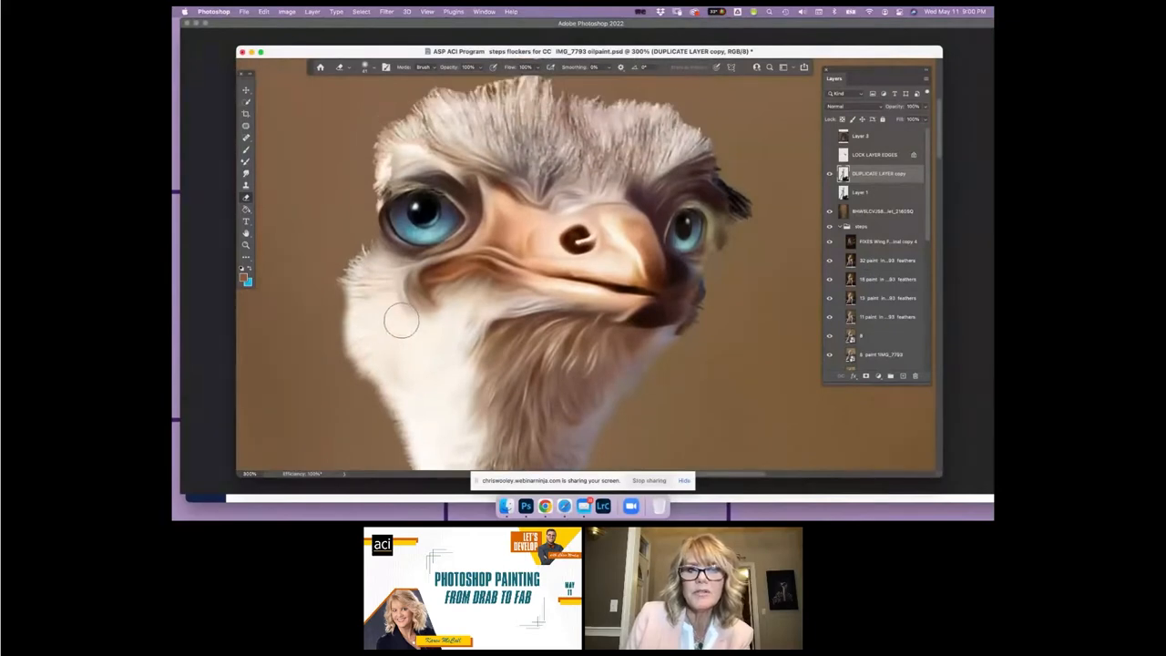
scroll(412, 73, "up", 3)
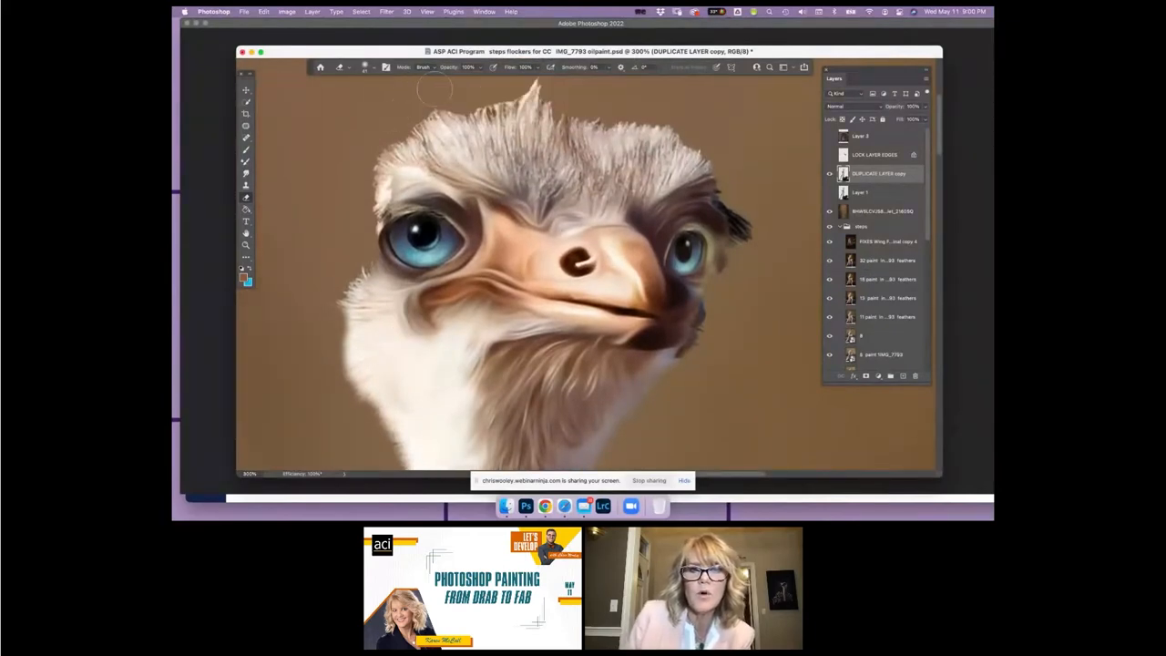
mouse_move(478, 135)
left_mouse_down()
mouse_move(545, 123)
mouse_move(545, 111)
mouse_move(596, 143)
mouse_move(430, 135)
mouse_move(598, 143)
mouse_move(693, 167)
mouse_move(737, 193)
left_mouse_up()
left_click_drag(762, 270, 743, 266)
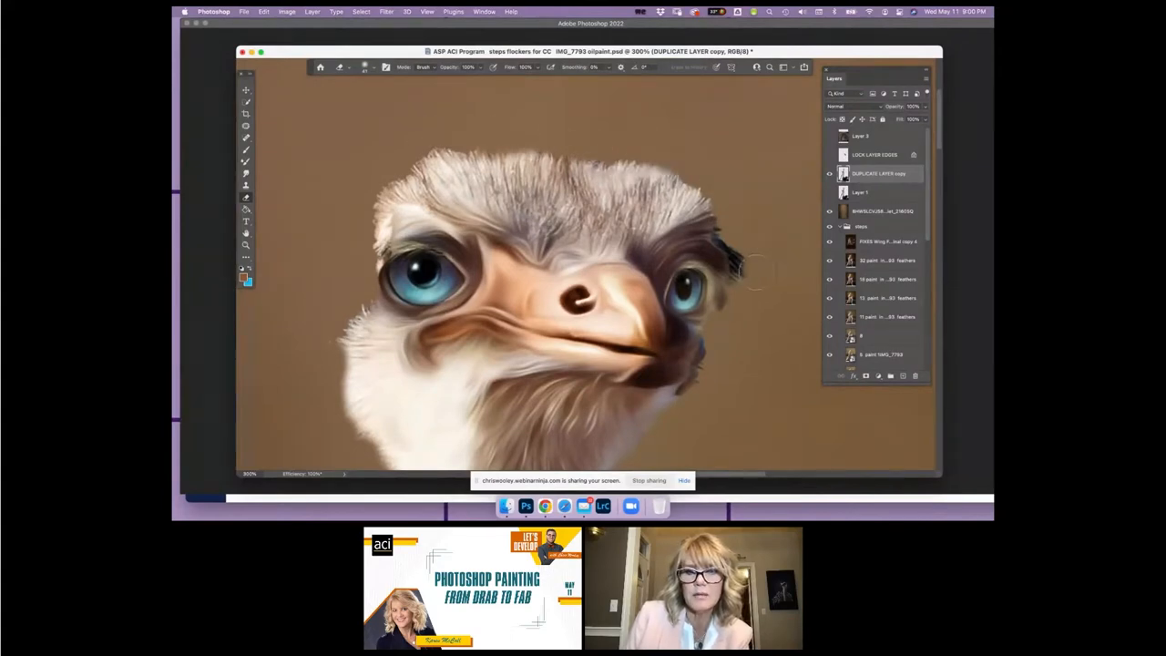
Step: Erase the long wisps and leftover specks above the front ostrich's crown
scroll(599, 306, "down", 10)
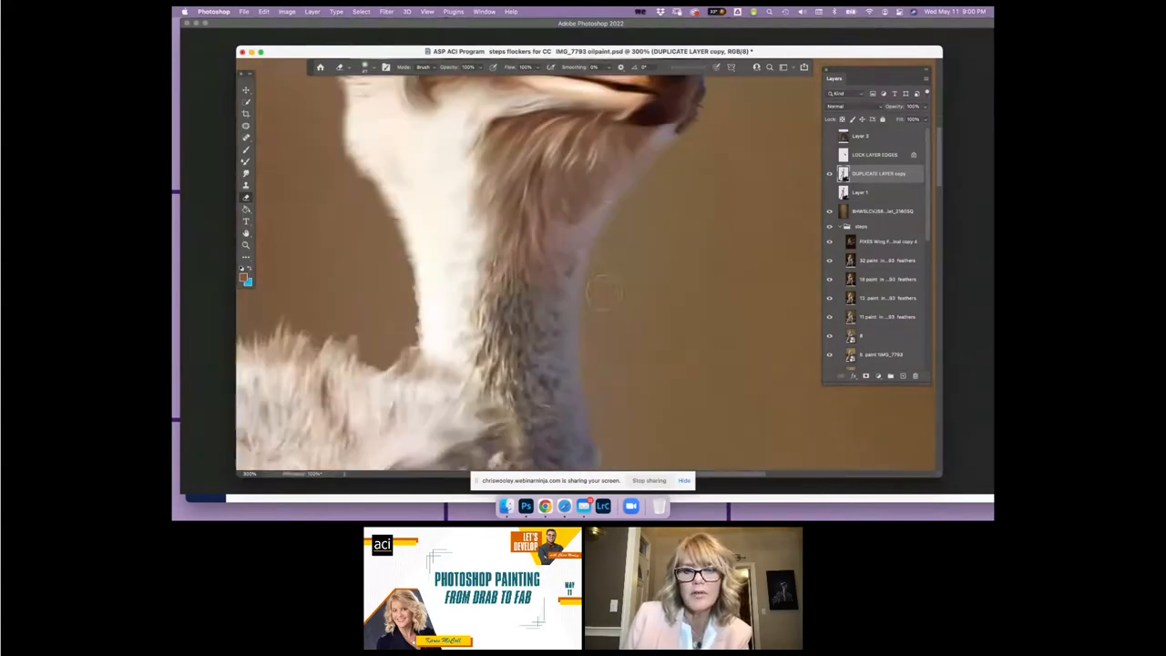
scroll(600, 289, "up", 3)
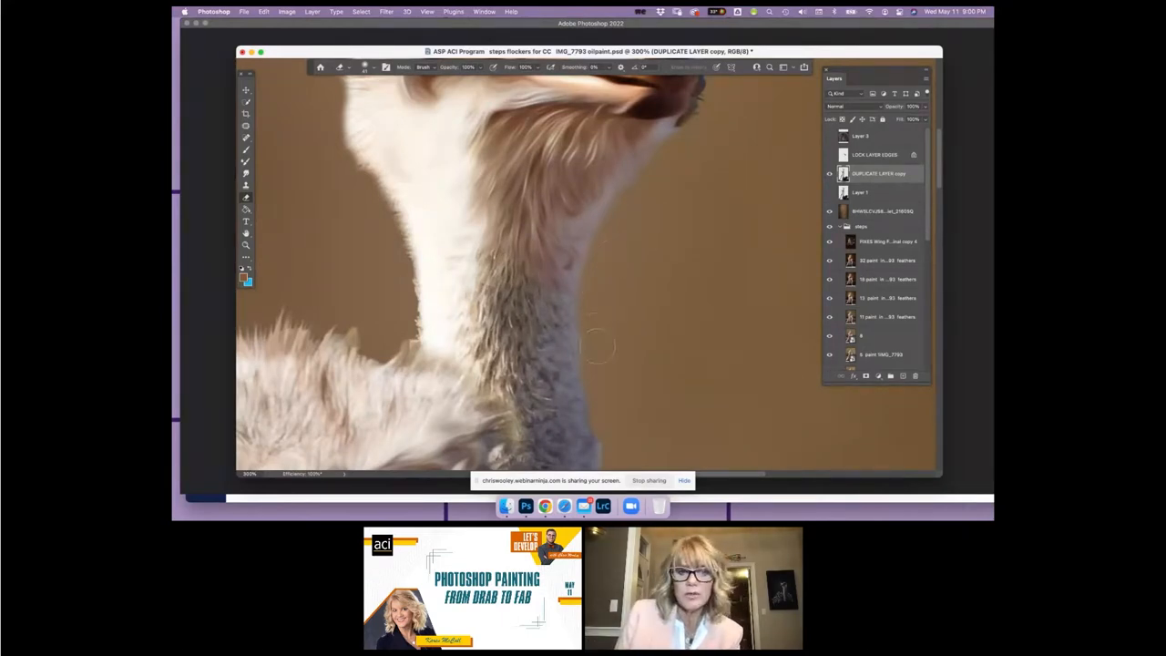
mouse_move(310, 310)
left_mouse_down()
mouse_move(274, 339)
mouse_move(332, 346)
mouse_move(283, 317)
left_mouse_up()
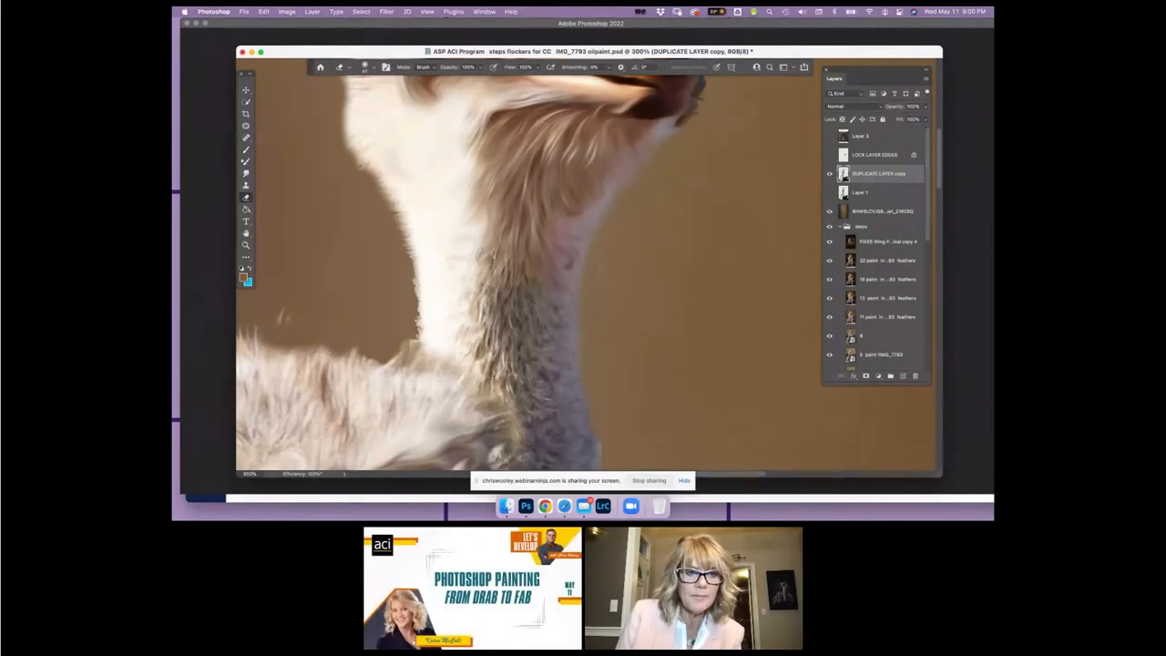
left_click_drag(281, 312, 278, 319)
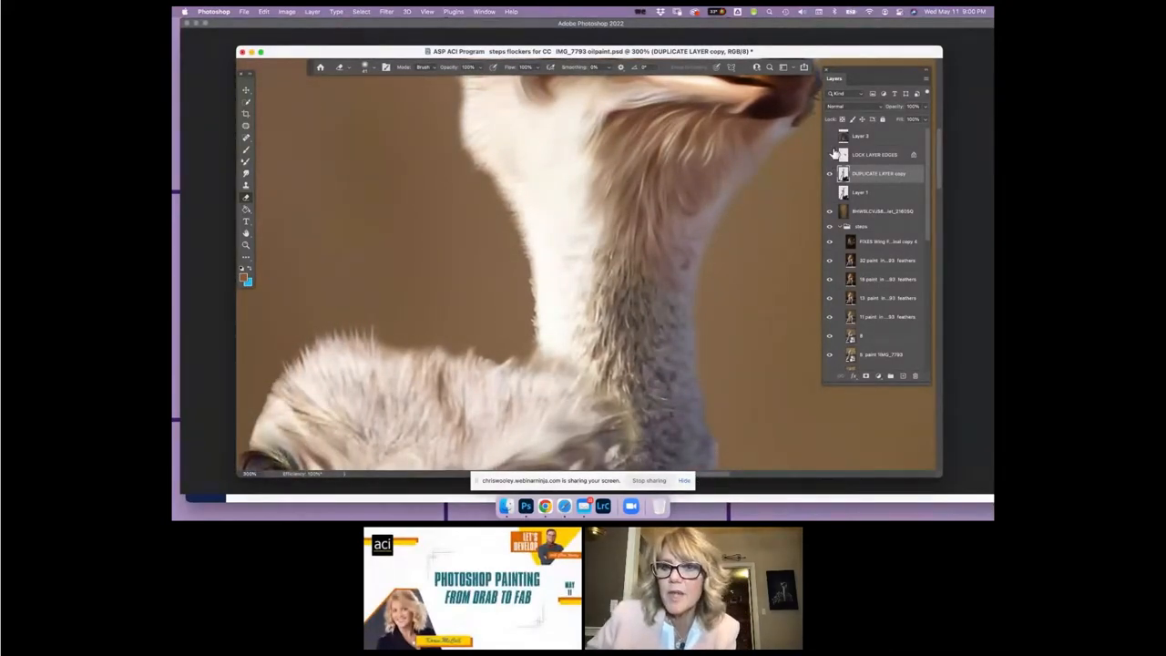
Step: Smudge thin hairs up from the front ostrich's crown near the rear neck, using a small Squirrel Hair Mixer CLASS brush at 100% strength
left_click(246, 162)
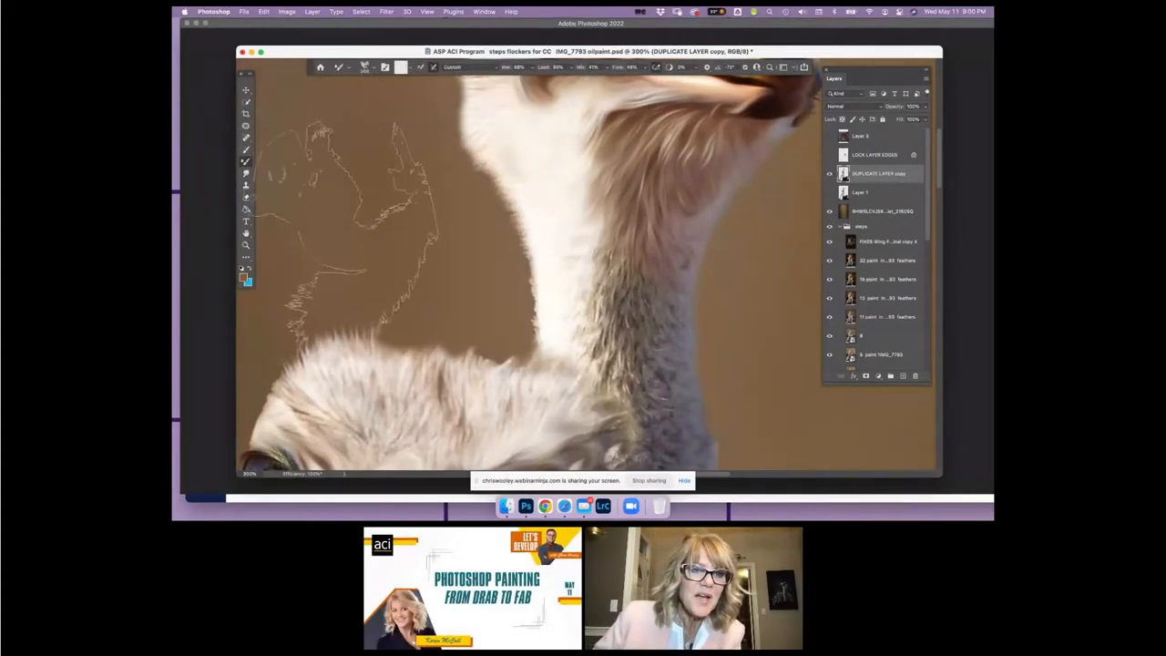
left_click(246, 149)
left_click(247, 173)
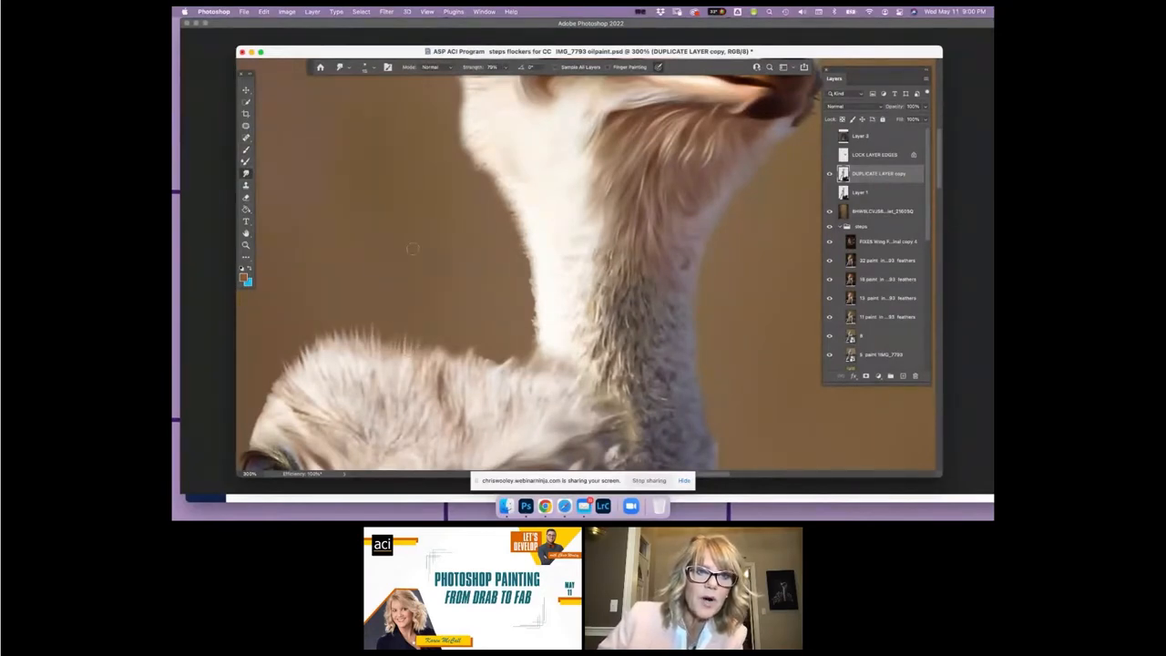
left_click(366, 68)
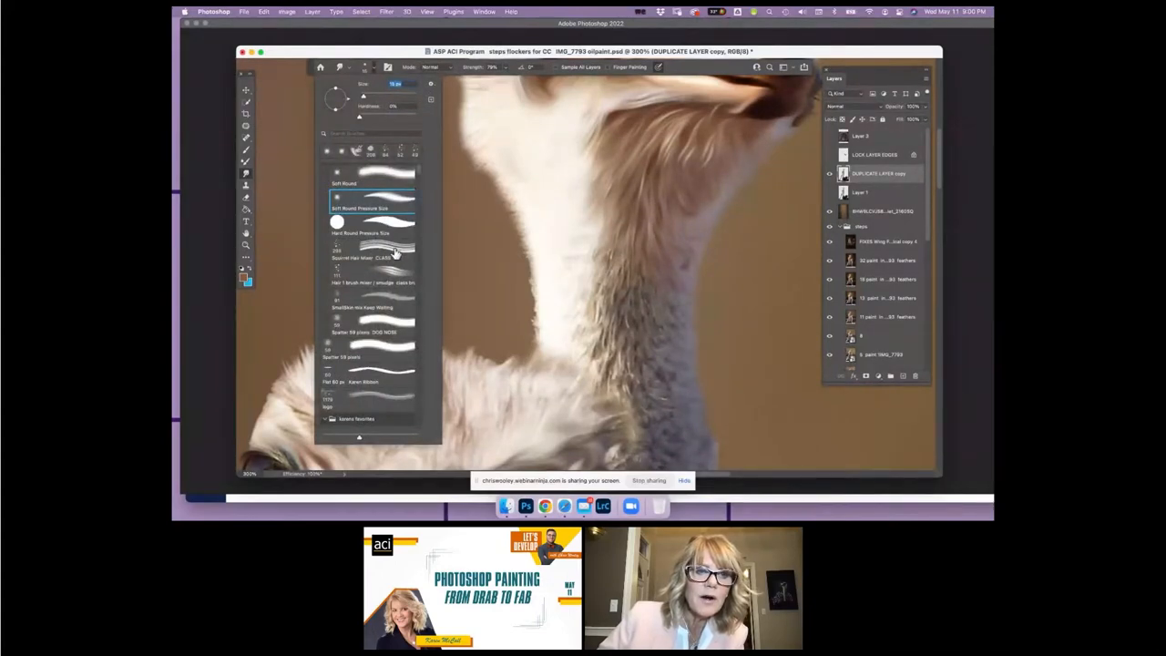
left_click(392, 248)
left_click_drag(397, 92, 391, 93)
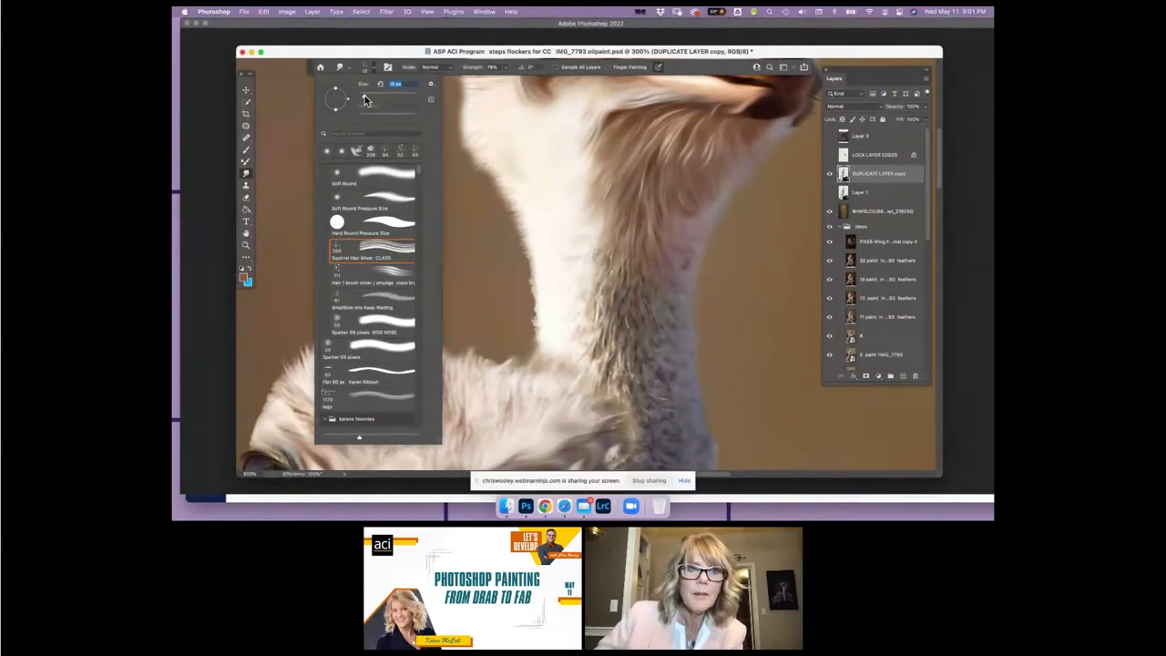
left_click(425, 316)
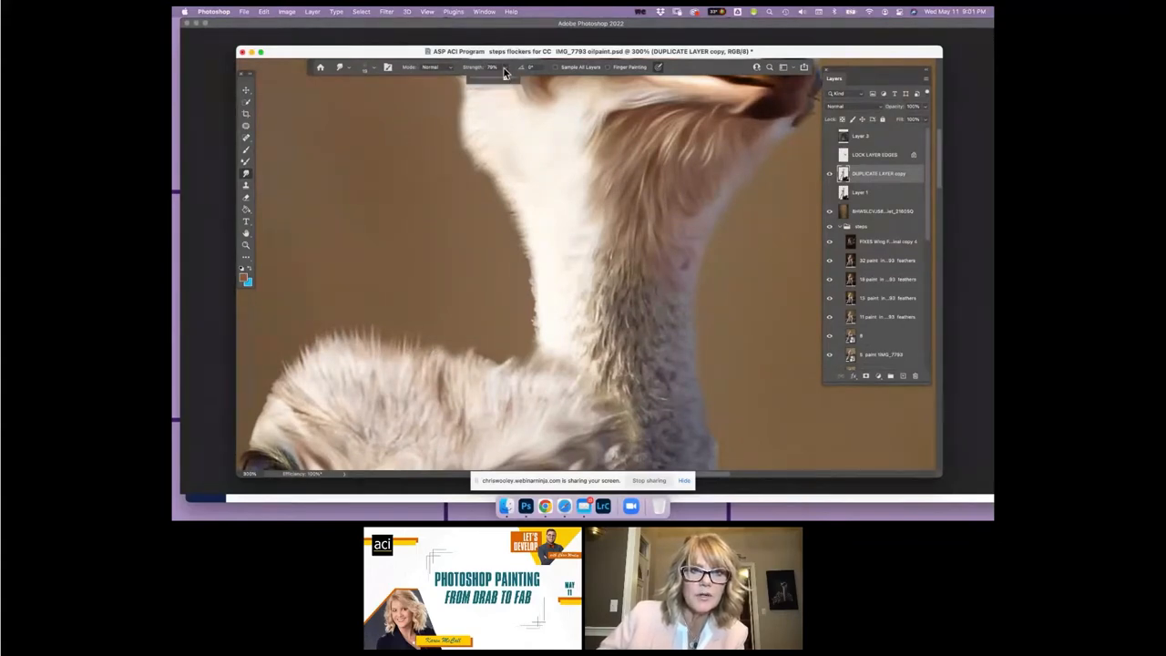
left_click_drag(508, 80, 513, 79)
left_click_drag(480, 367, 489, 336)
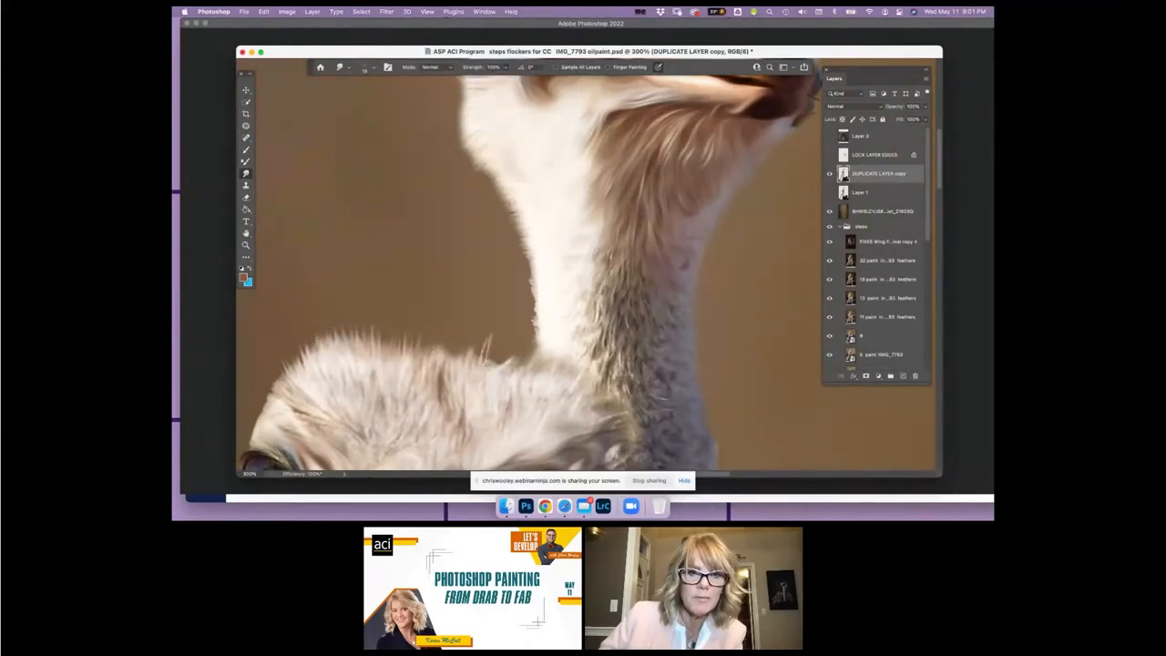
Step: Enlarge the smudge brush, set its strength to 88%, and pull fine hairs outward along the front ostrich's crown and the rear ostrich's white neck edge
left_click(373, 70)
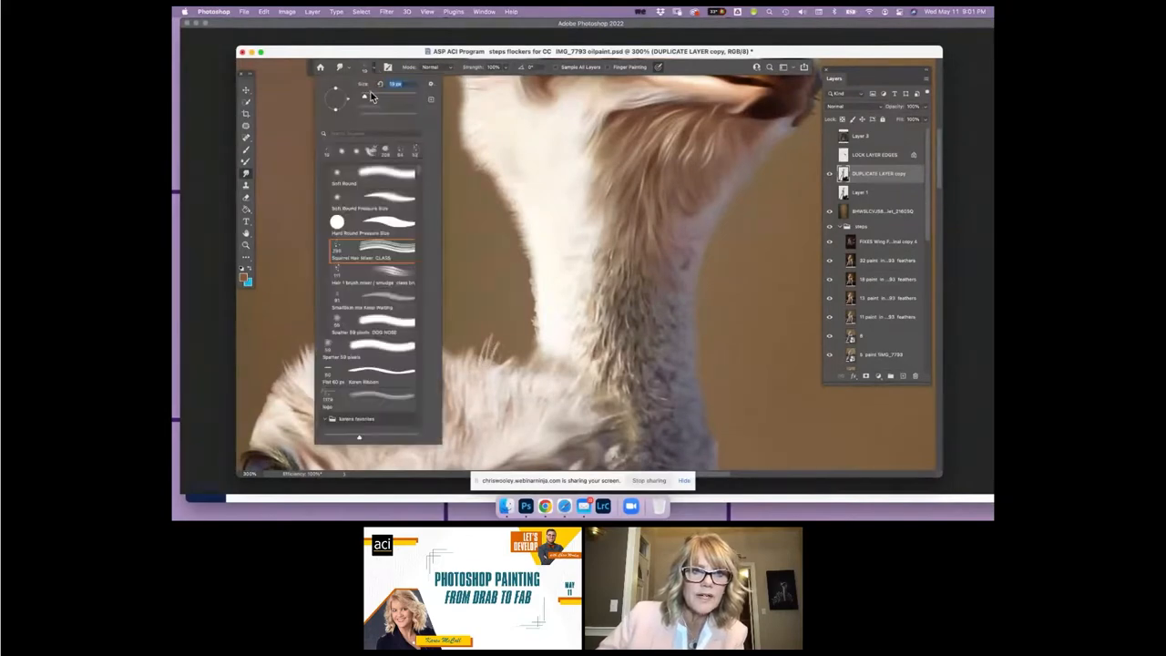
left_click(505, 67)
left_click_drag(511, 80, 495, 82)
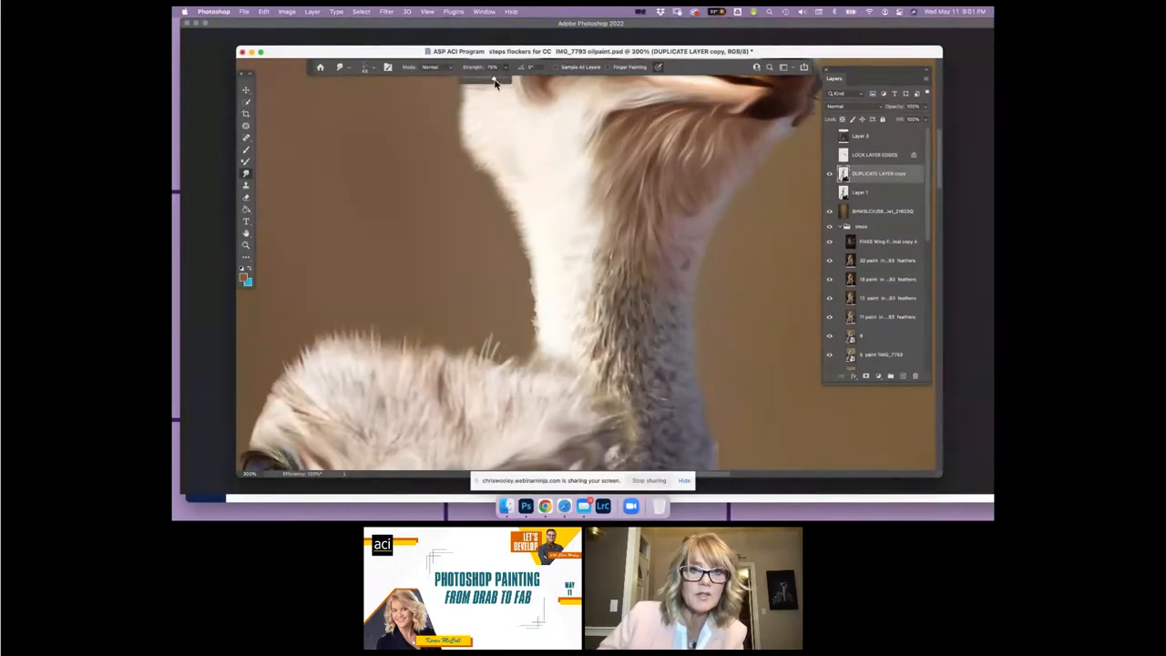
left_click(338, 372)
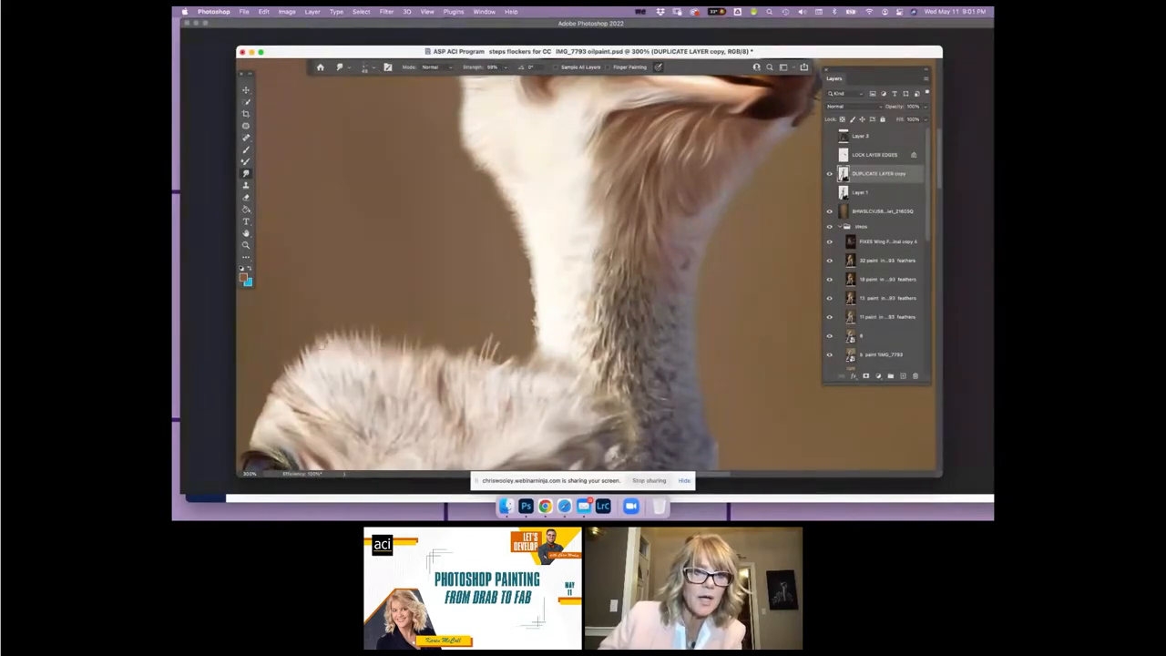
left_click_drag(276, 382, 264, 399)
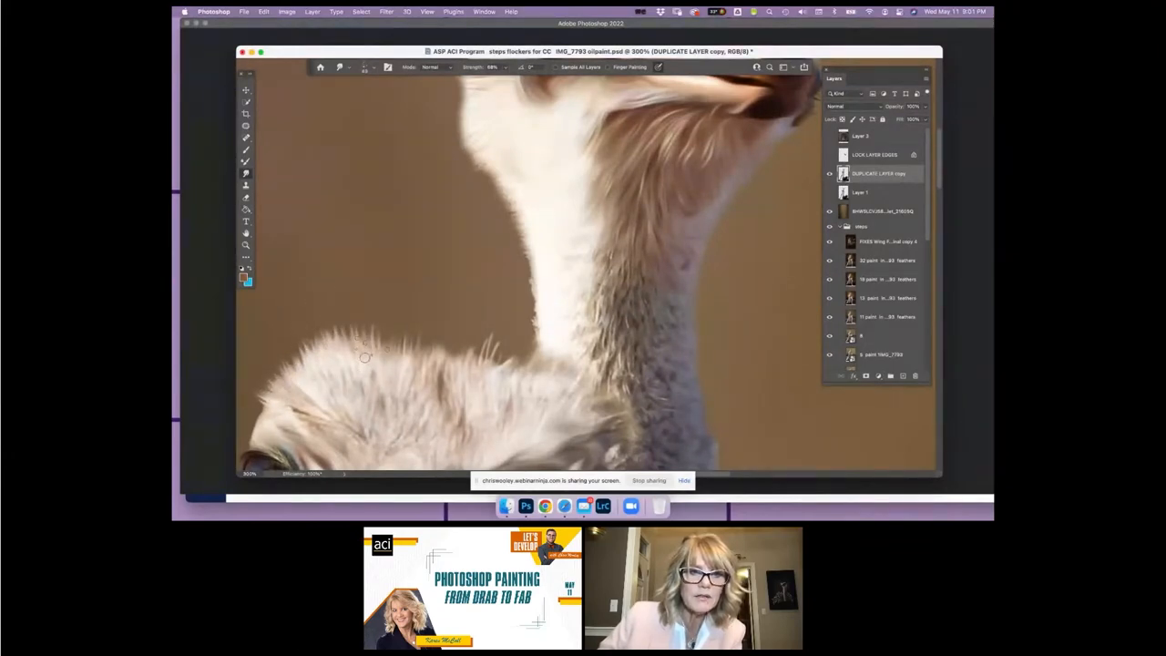
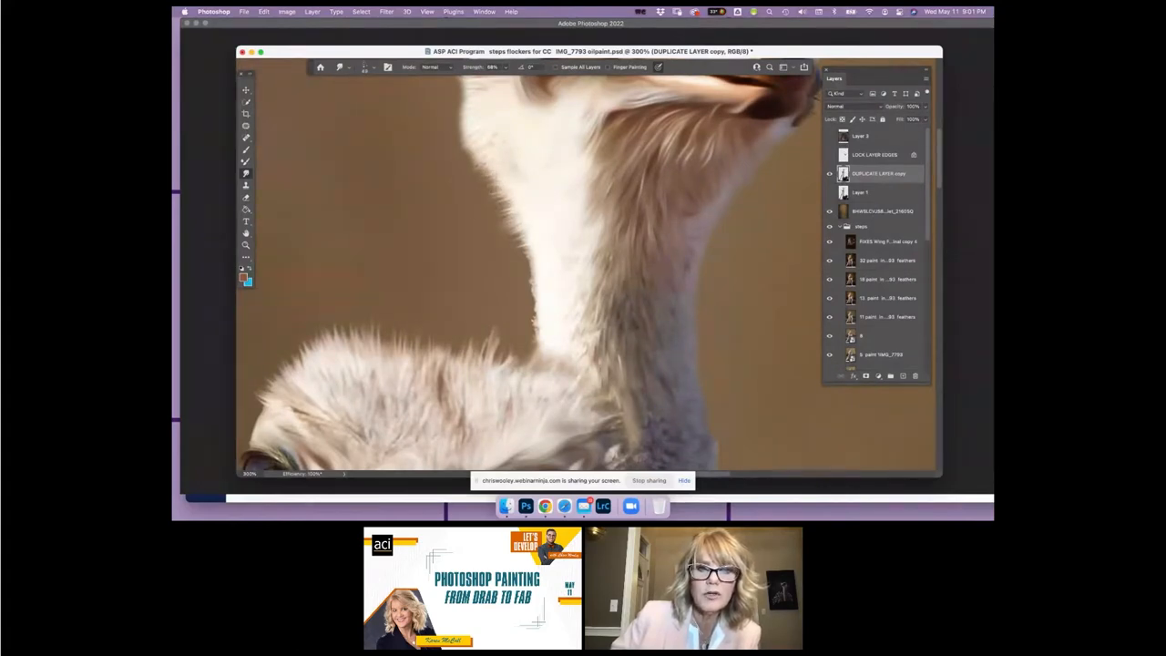
mouse_move(466, 124)
left_mouse_down()
mouse_move(450, 133)
mouse_move(492, 146)
left_mouse_up()
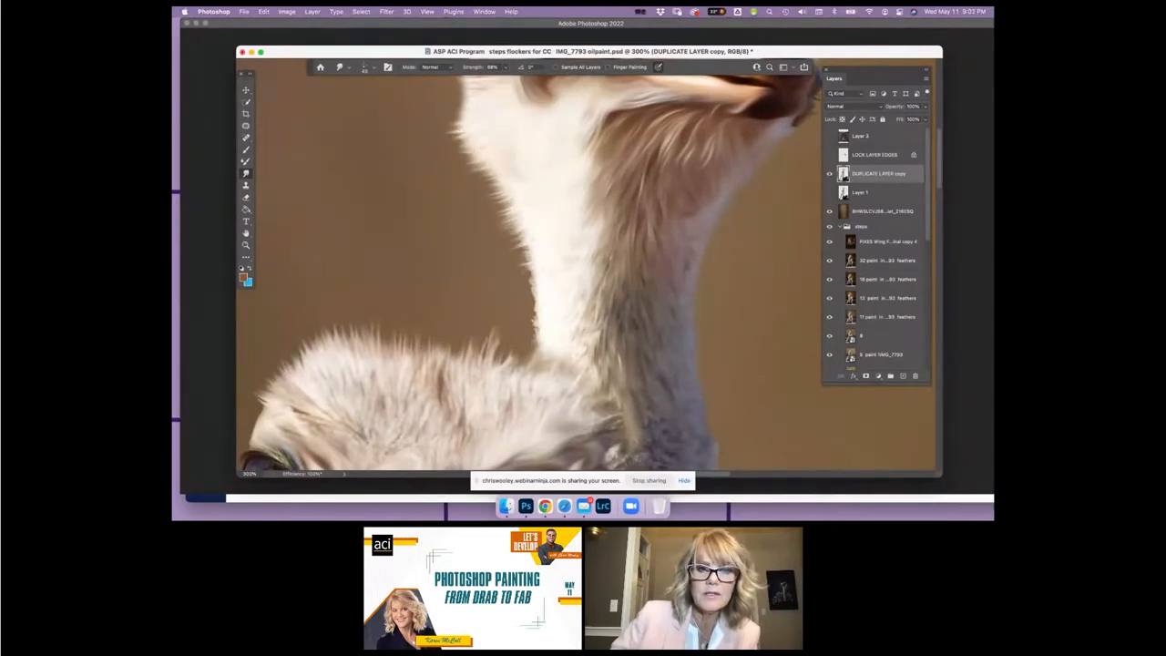
left_click_drag(529, 280, 538, 328)
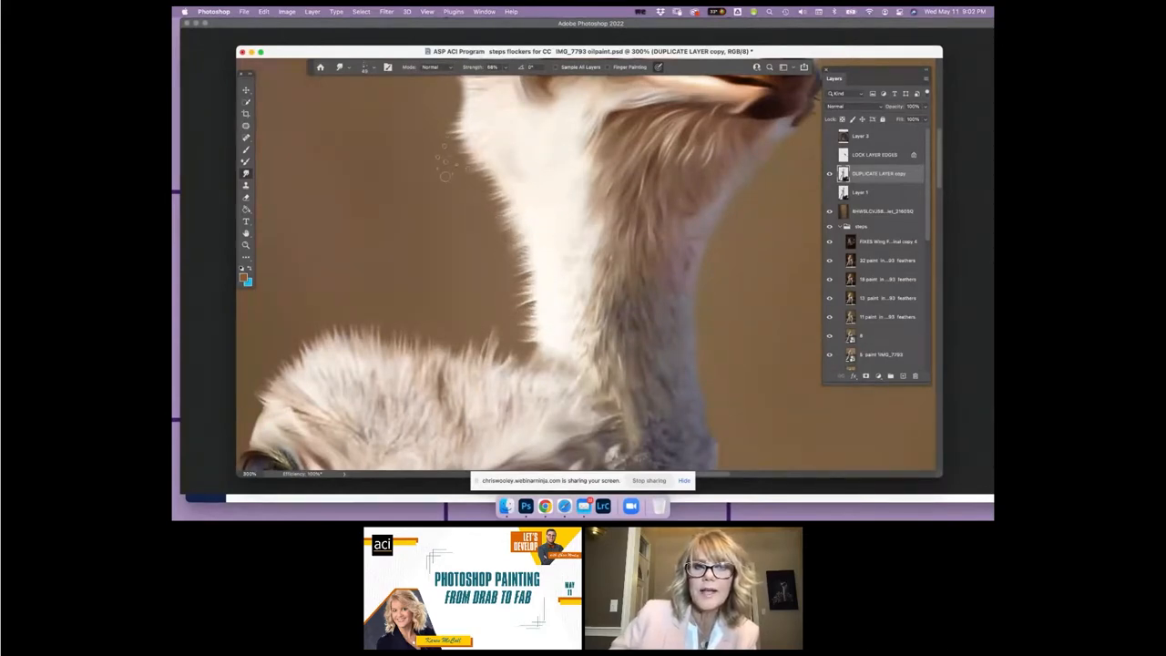
Step: Smudge fine hairs outward from the rear ostrich's white neck edge and pull a small tuft up from its crown
left_click_drag(476, 158, 455, 108)
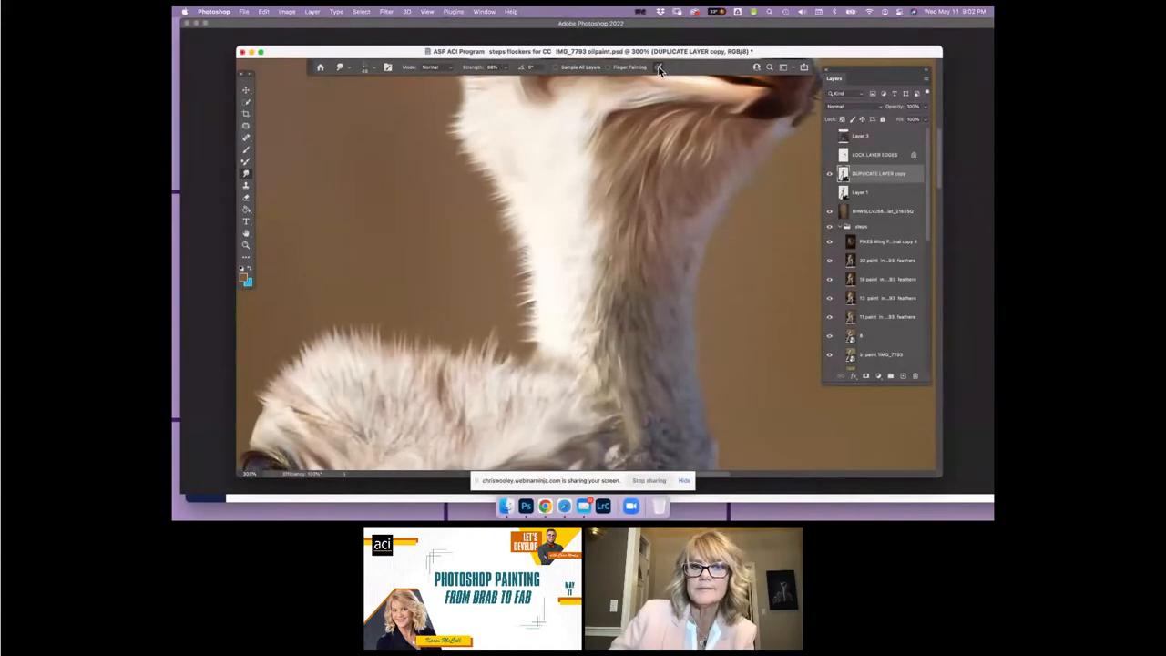
scroll(745, 122, "up", 5)
scroll(756, 128, "up", 5)
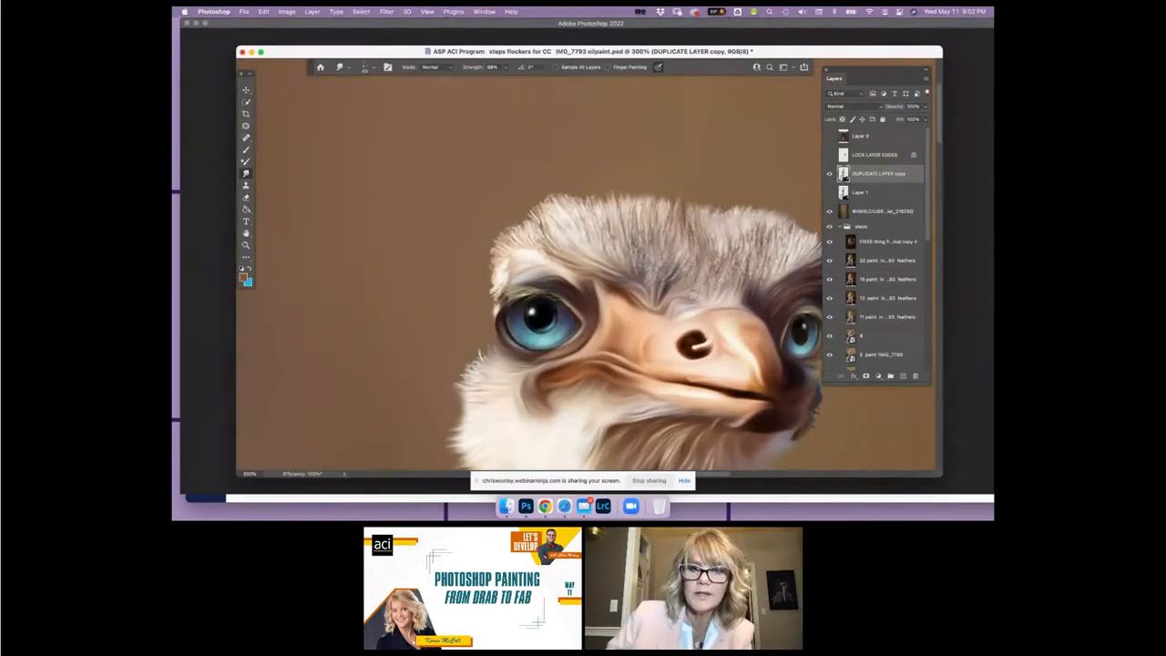
left_click_drag(734, 230, 737, 195)
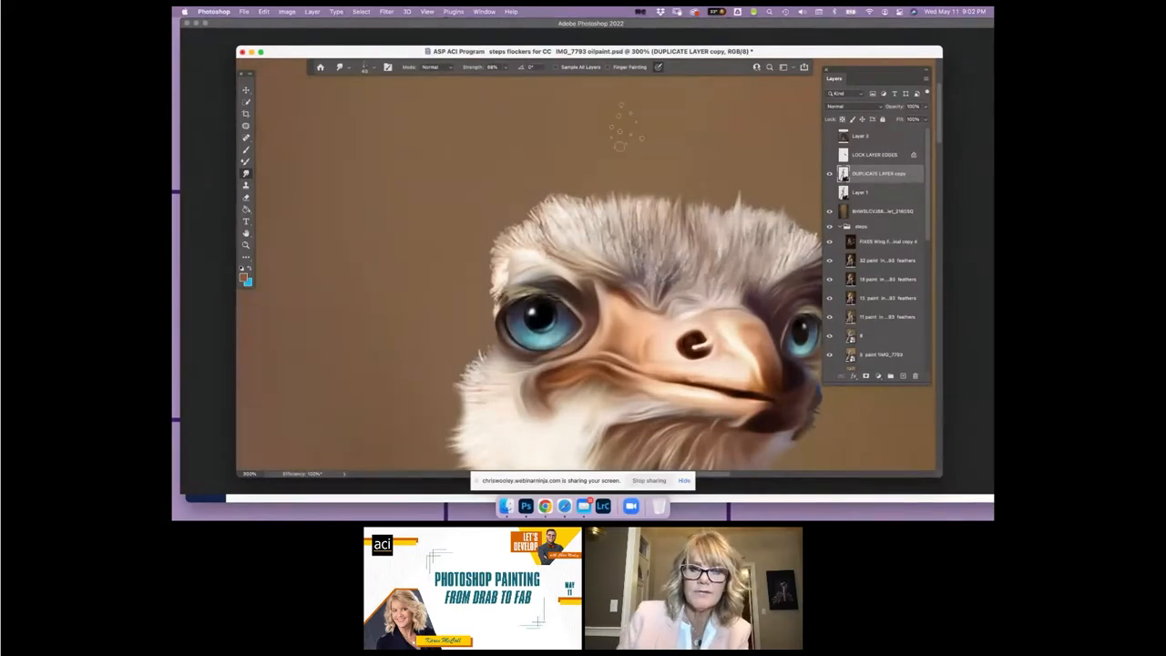
scroll(633, 159, "down", 10)
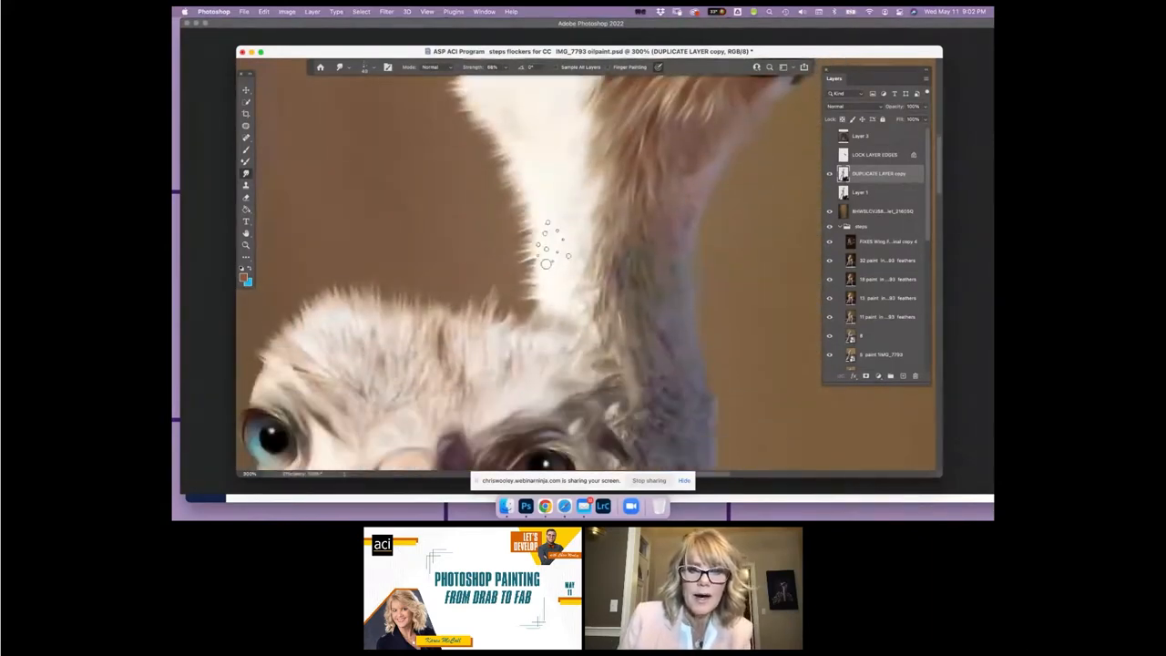
scroll(528, 264, "up", 5)
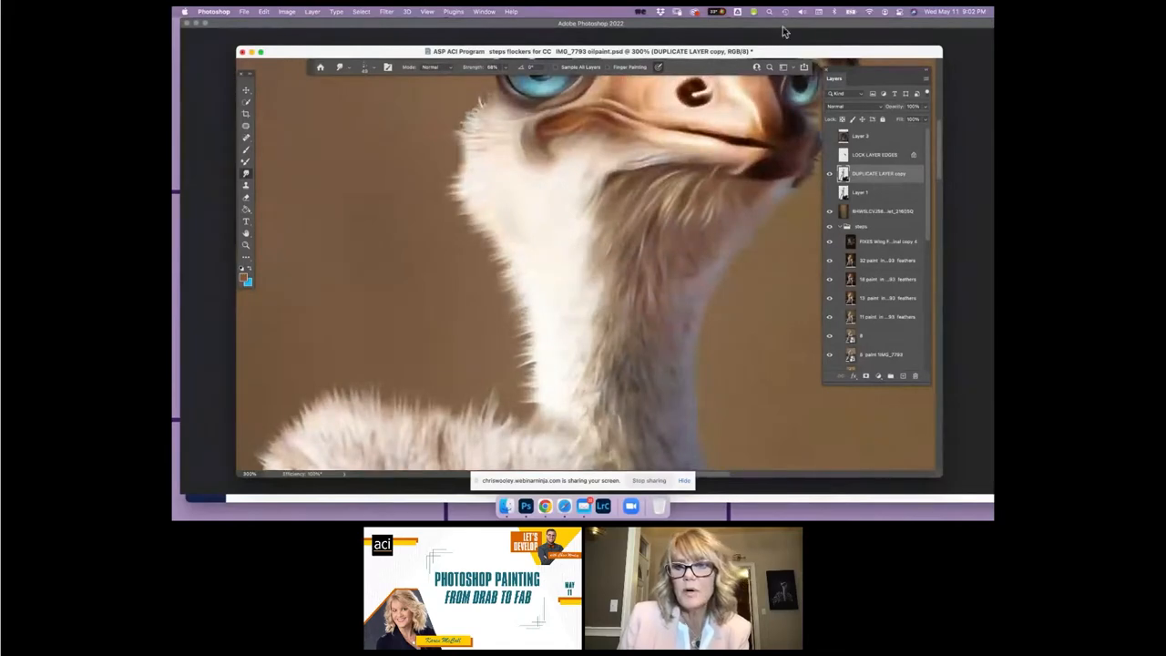
Step: Blend the rear ostrich's white neck and fluff its cheek feathers outward with the Mixer Brush, using the Hair 1 brush mixer/smudge class preset at about 70 px
left_click(245, 161)
left_click_drag(637, 218, 656, 365)
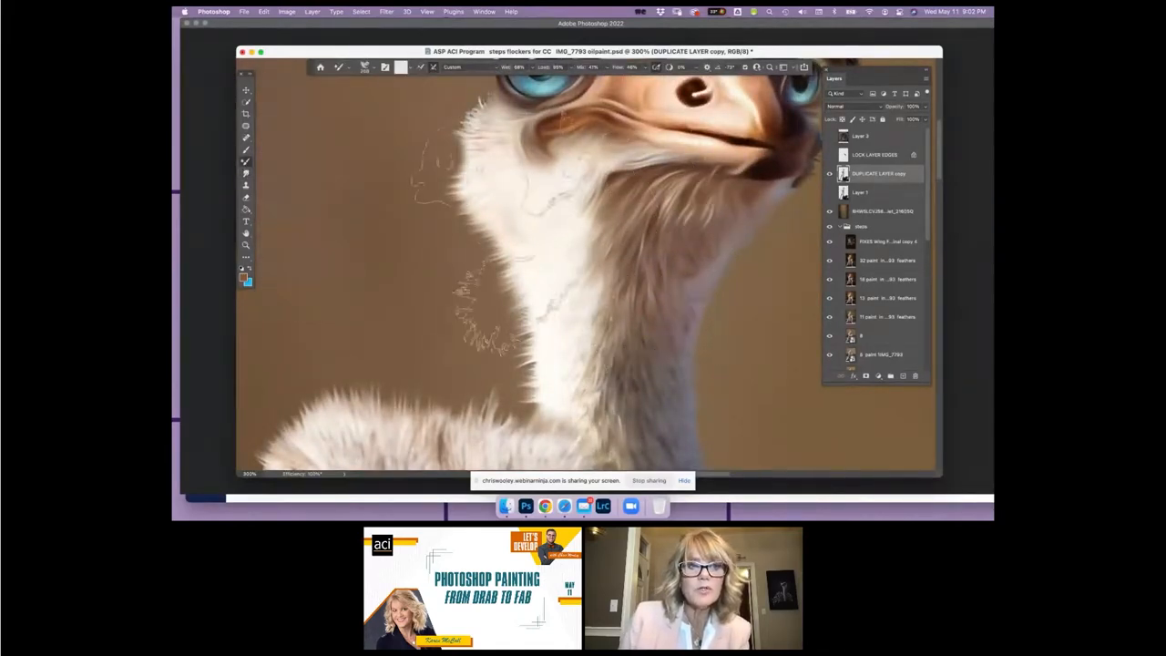
left_click(366, 68)
left_click(394, 176)
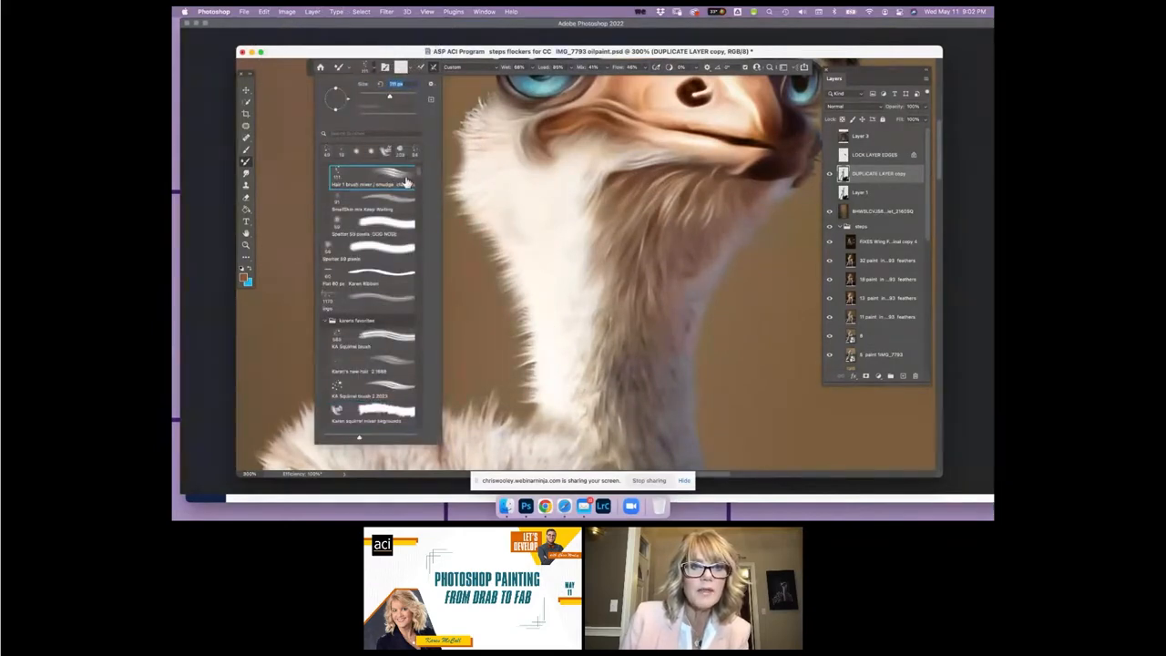
right_click(588, 177)
left_click_drag(645, 143, 640, 145)
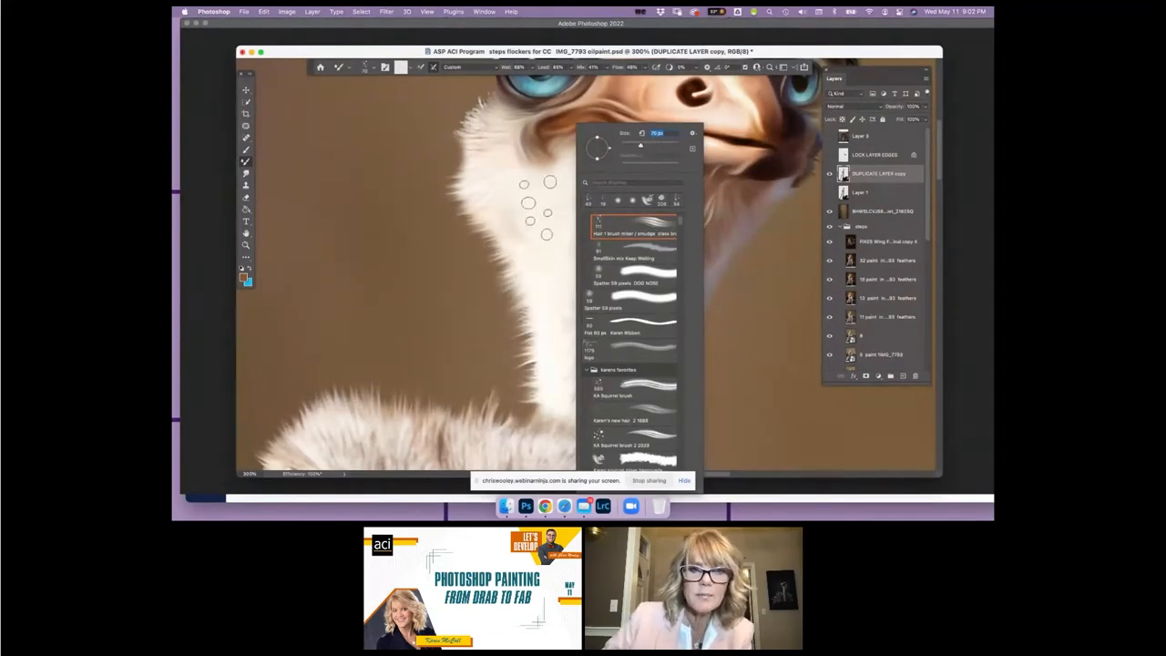
left_click(539, 209)
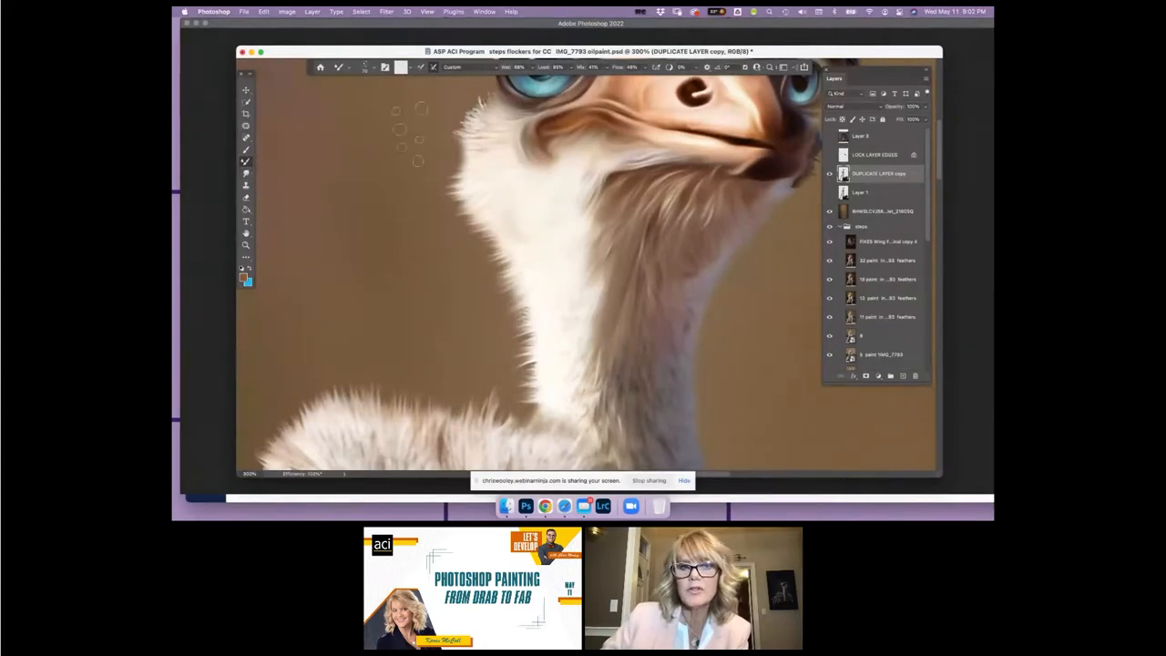
mouse_move(479, 153)
left_mouse_down()
mouse_move(487, 144)
mouse_move(471, 111)
mouse_move(496, 141)
mouse_move(474, 127)
mouse_move(477, 150)
left_mouse_up()
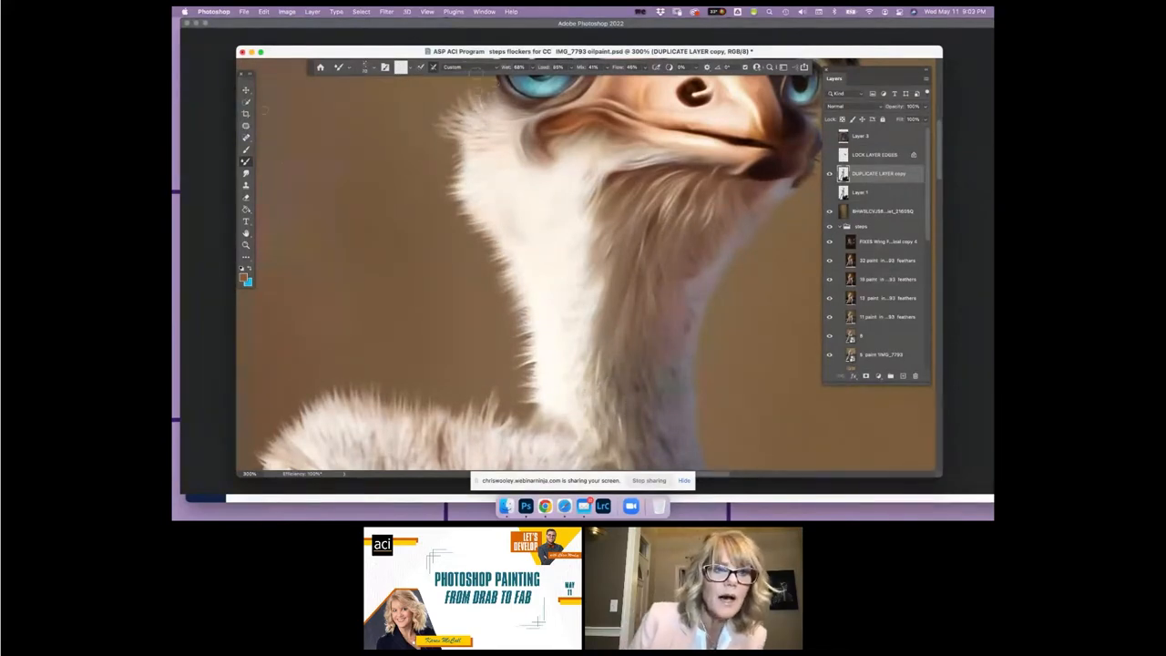
Step: Sample the brown under the rear ostrich's beak as the Brush foreground color and darken it to a deep brown
left_click(245, 150)
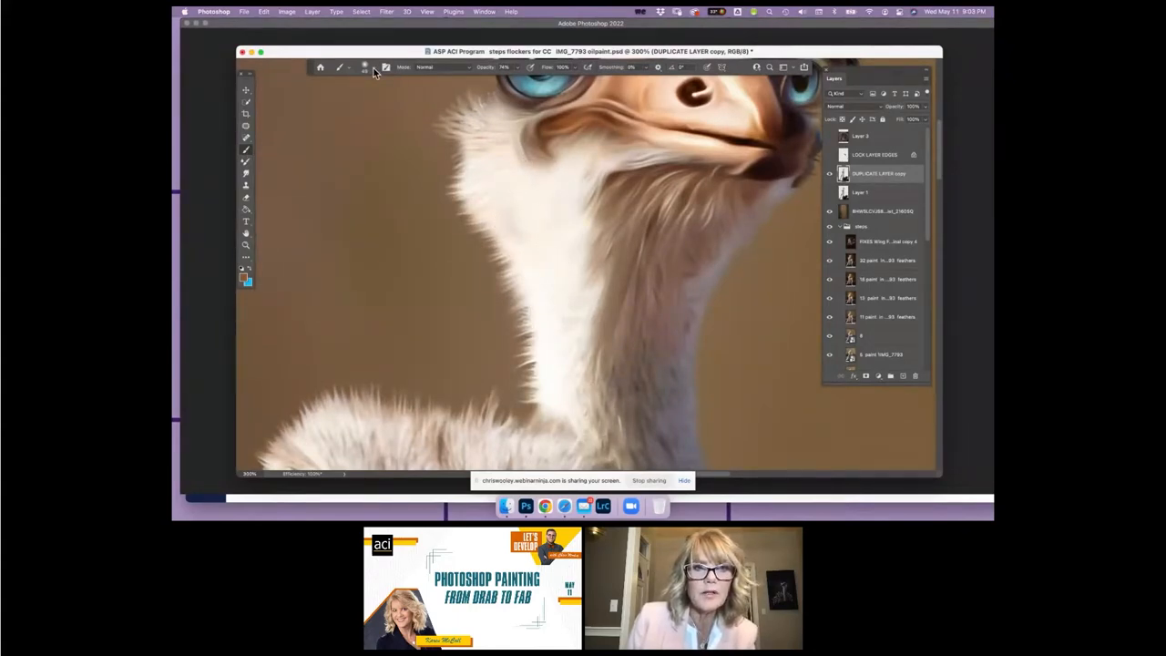
left_click(243, 279)
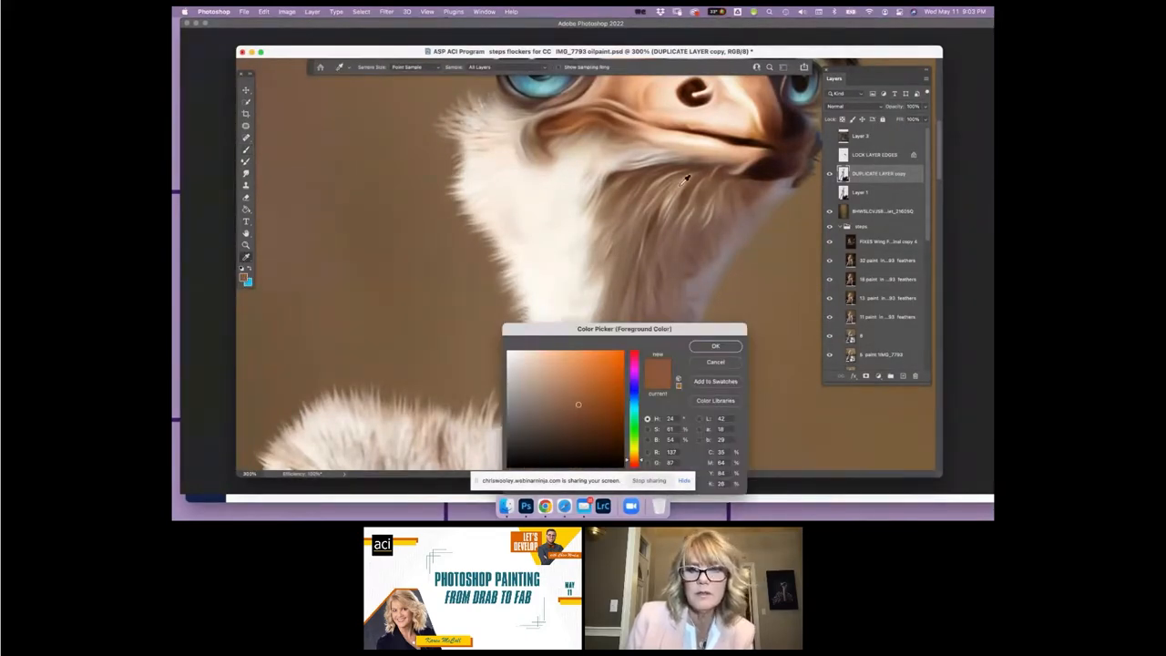
left_click(650, 182)
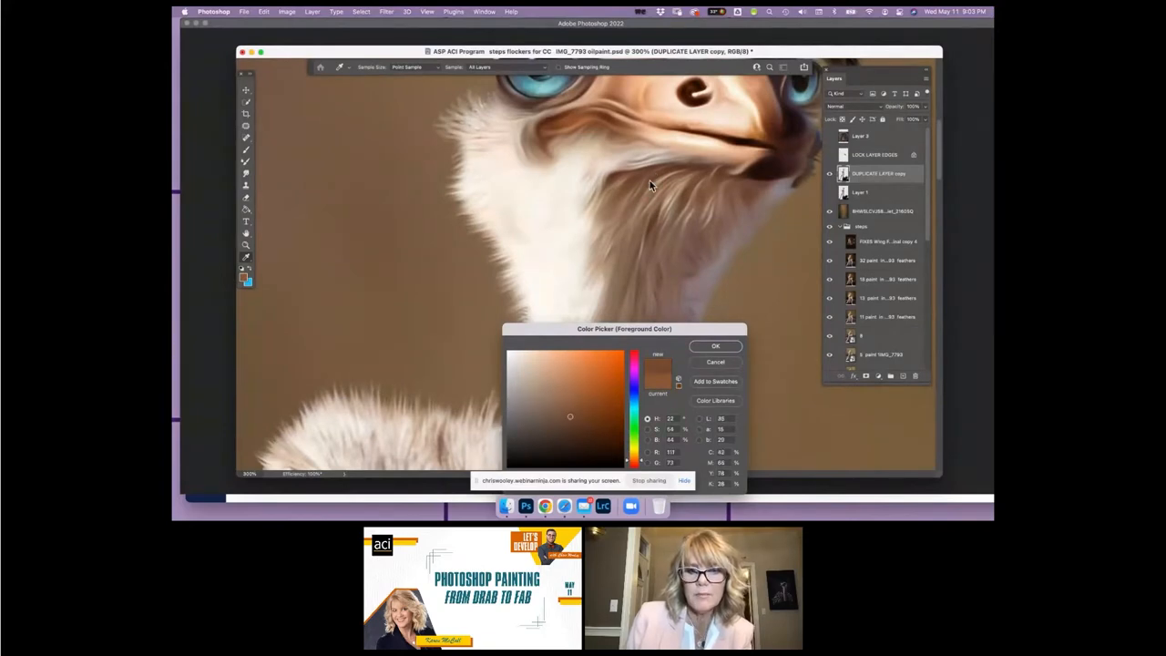
left_click(574, 426)
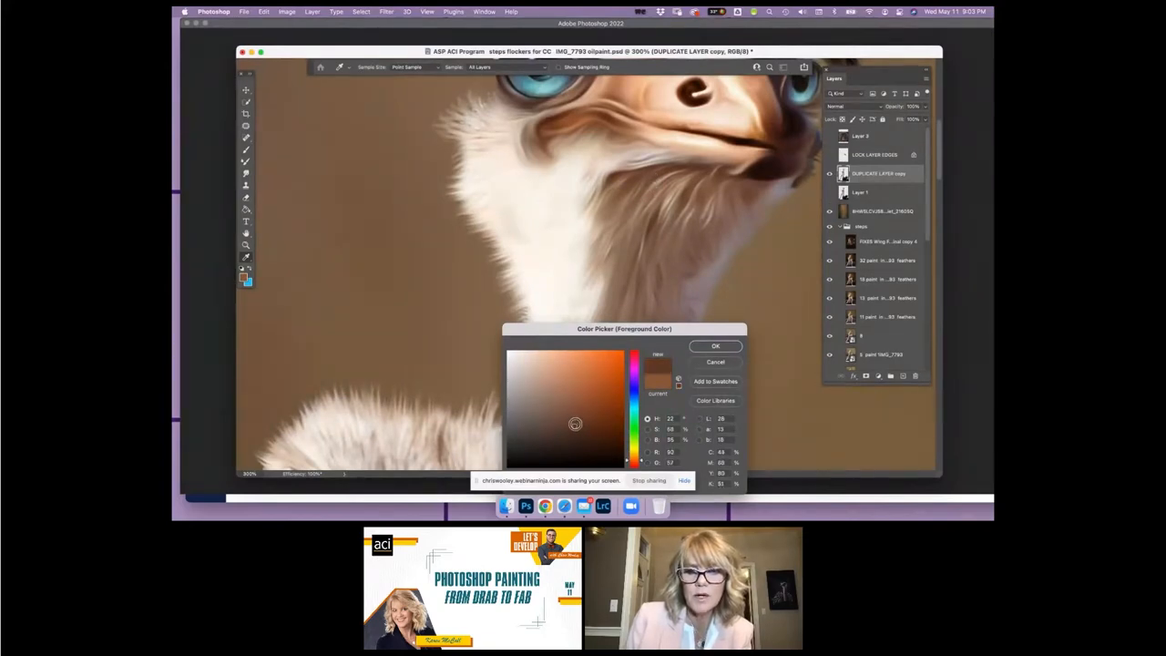
left_click(706, 349)
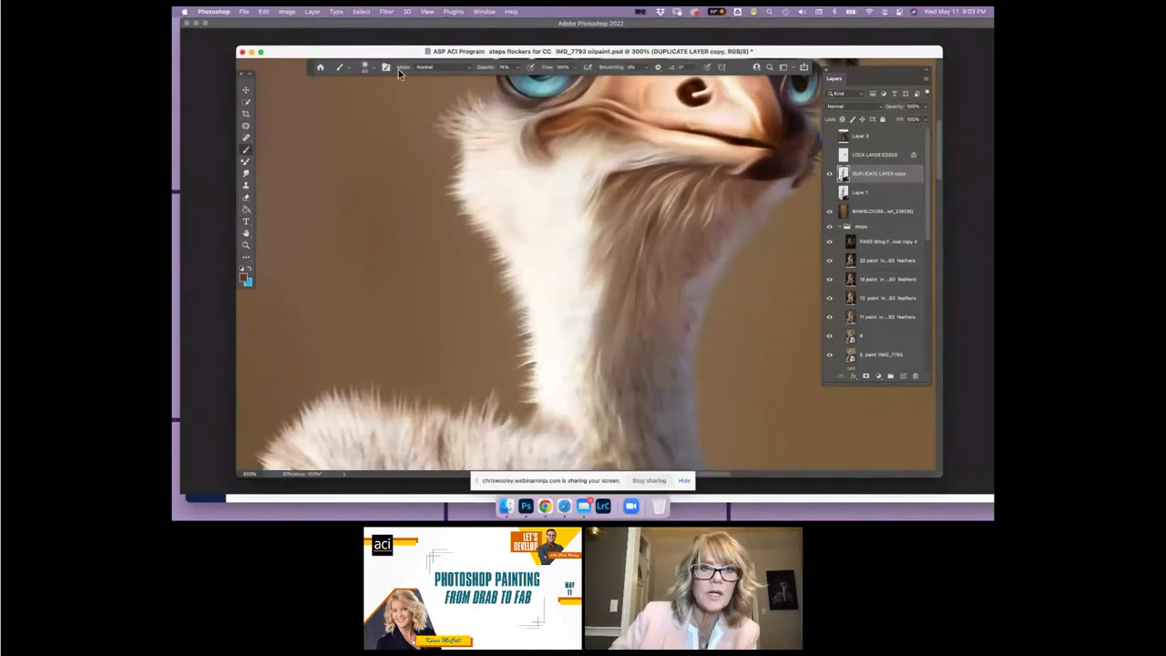
Step: Paint thin dark strands down the rear ostrich's white neck with a small Squirrel Hair Mixer CLASS brush at low opacity
left_click(362, 67)
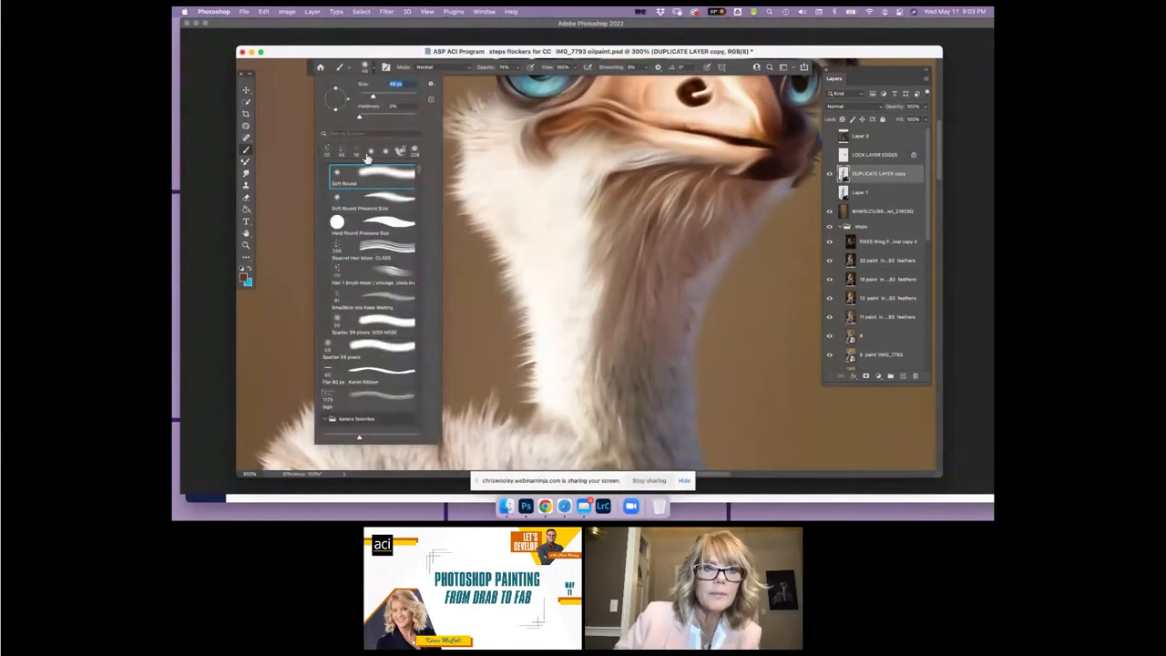
left_click(400, 250)
left_click_drag(389, 99, 378, 99)
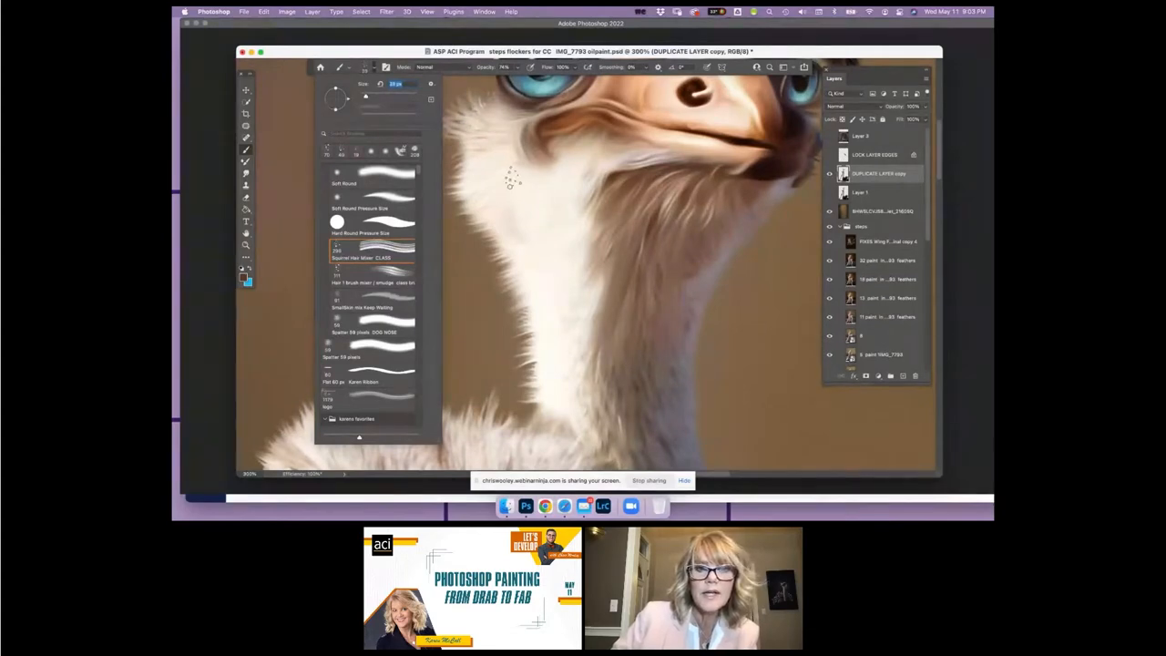
left_click(578, 199)
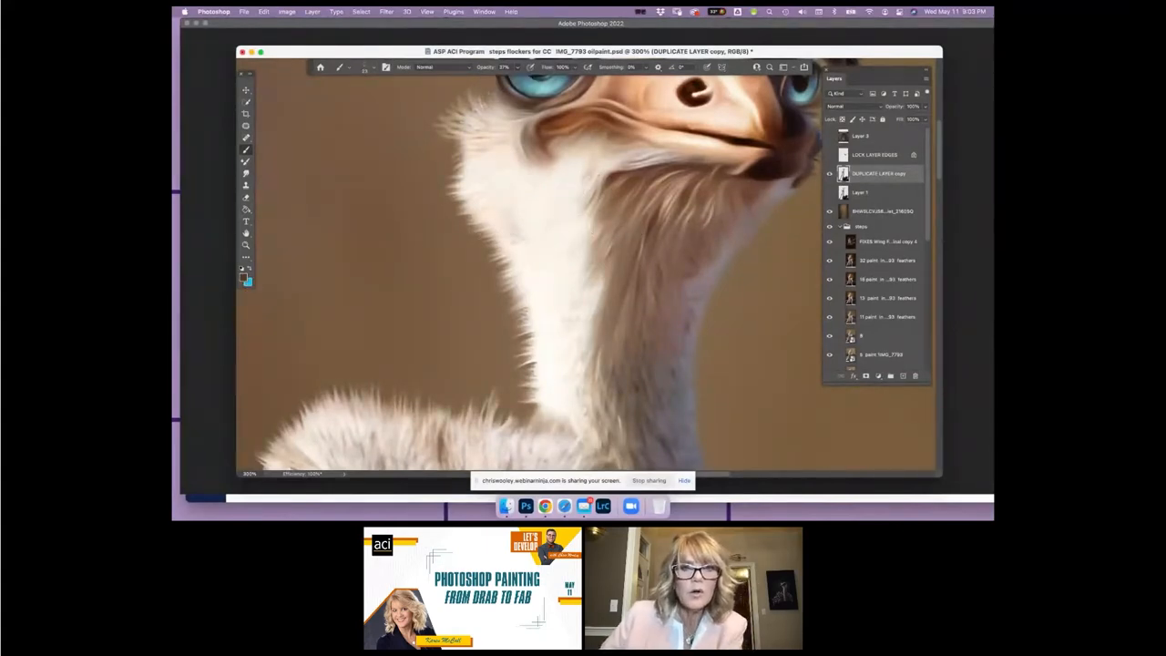
left_click_drag(584, 215, 549, 168)
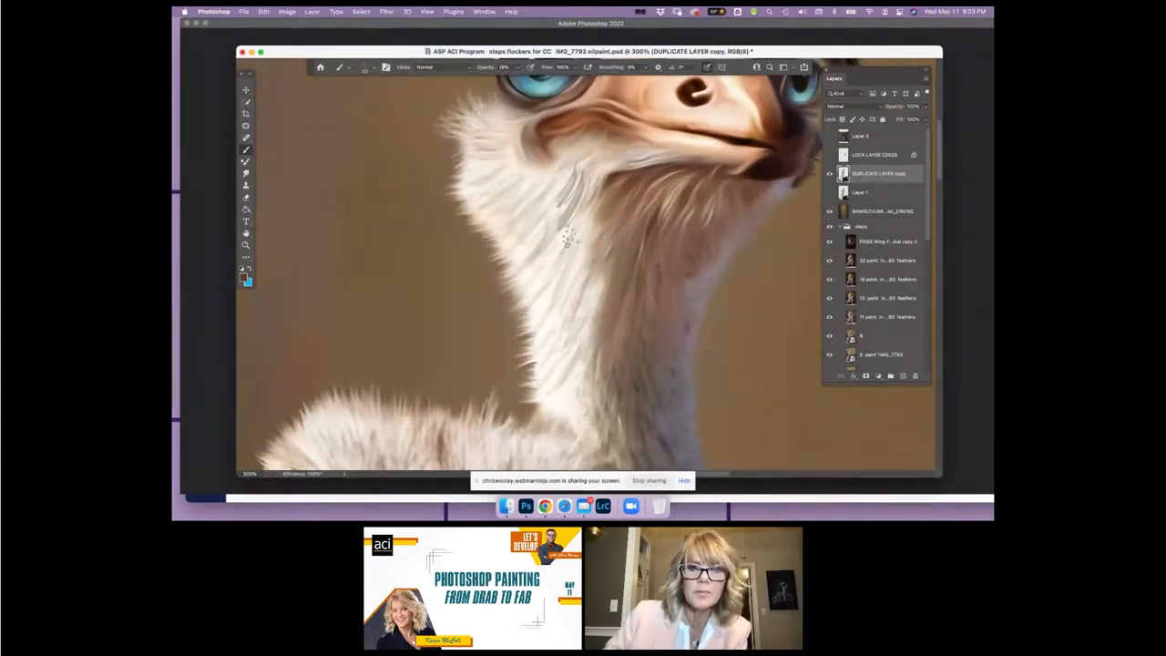
Step: Soften the painted neck strands into the white feathers with a smaller Hair 1 Mixer Brush
left_click(245, 162)
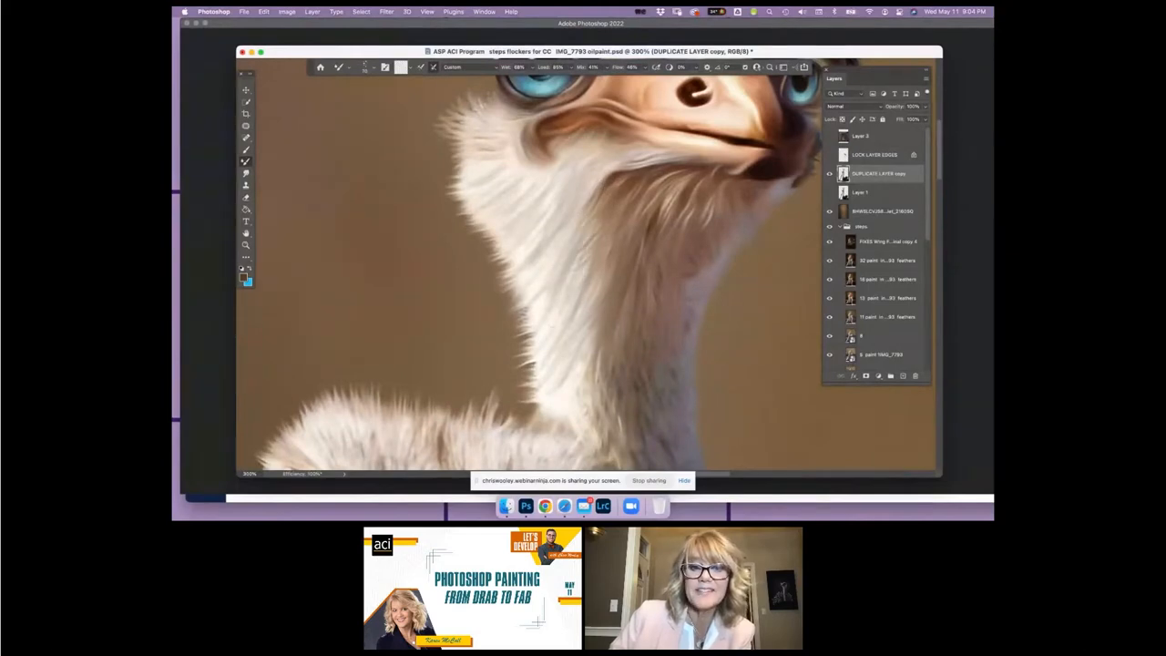
left_click(365, 67)
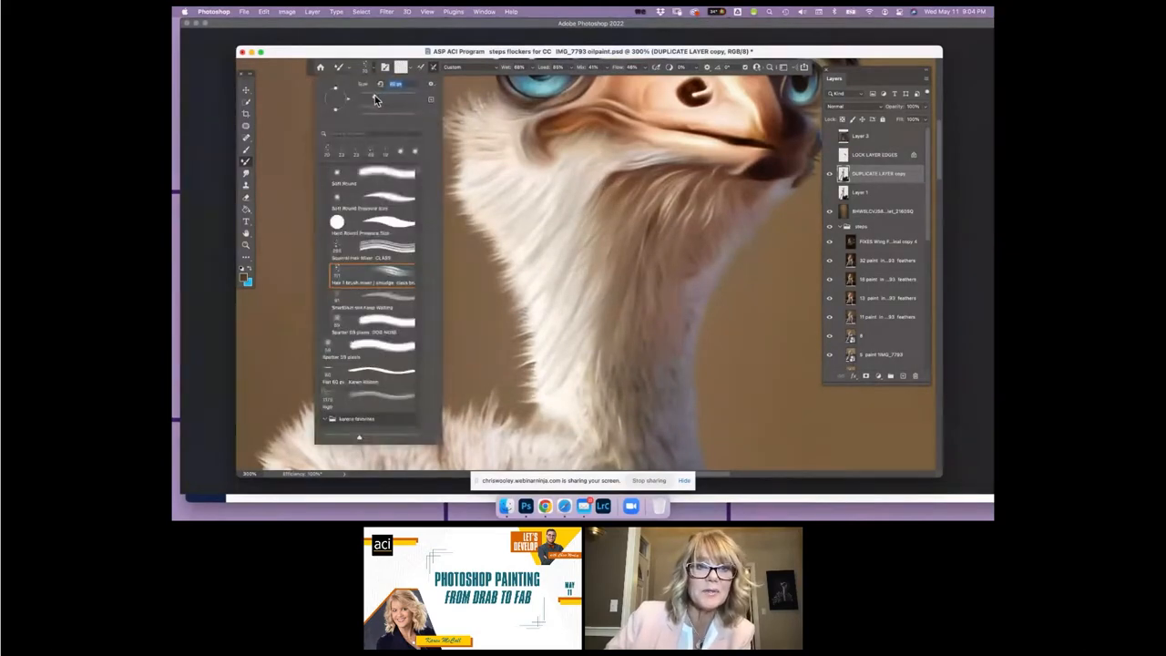
left_click(501, 157)
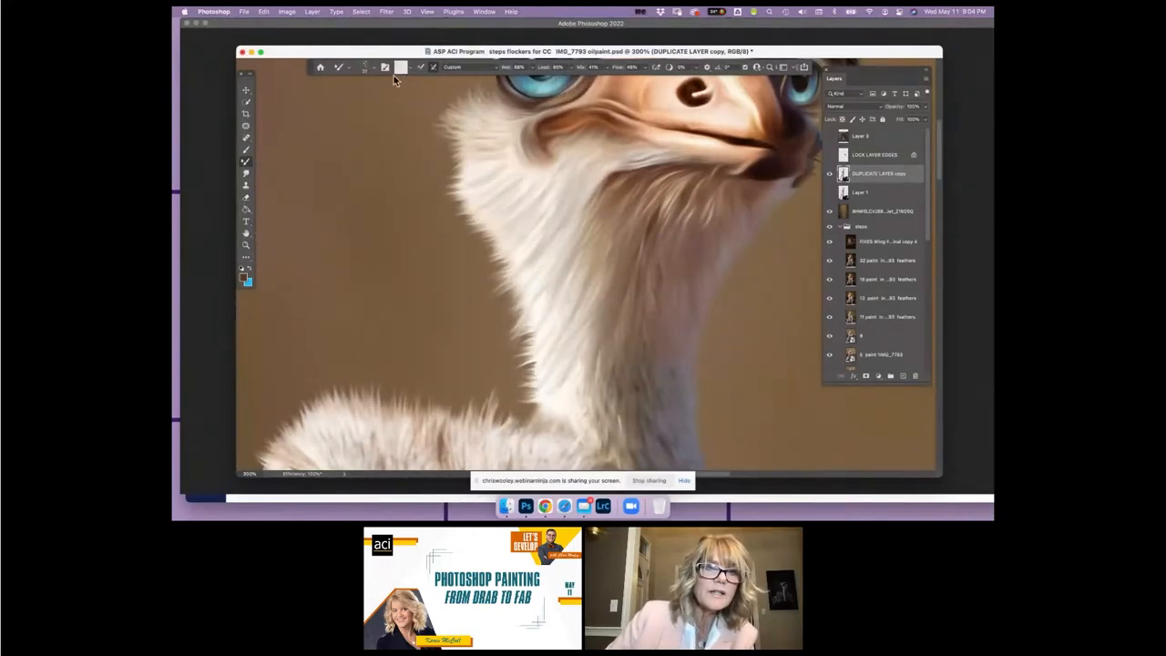
Step: Paint near-white feather strands along the rear ostrich's cheek and neck edge with the Brush in Screen mode at 100% opacity
left_click(245, 150)
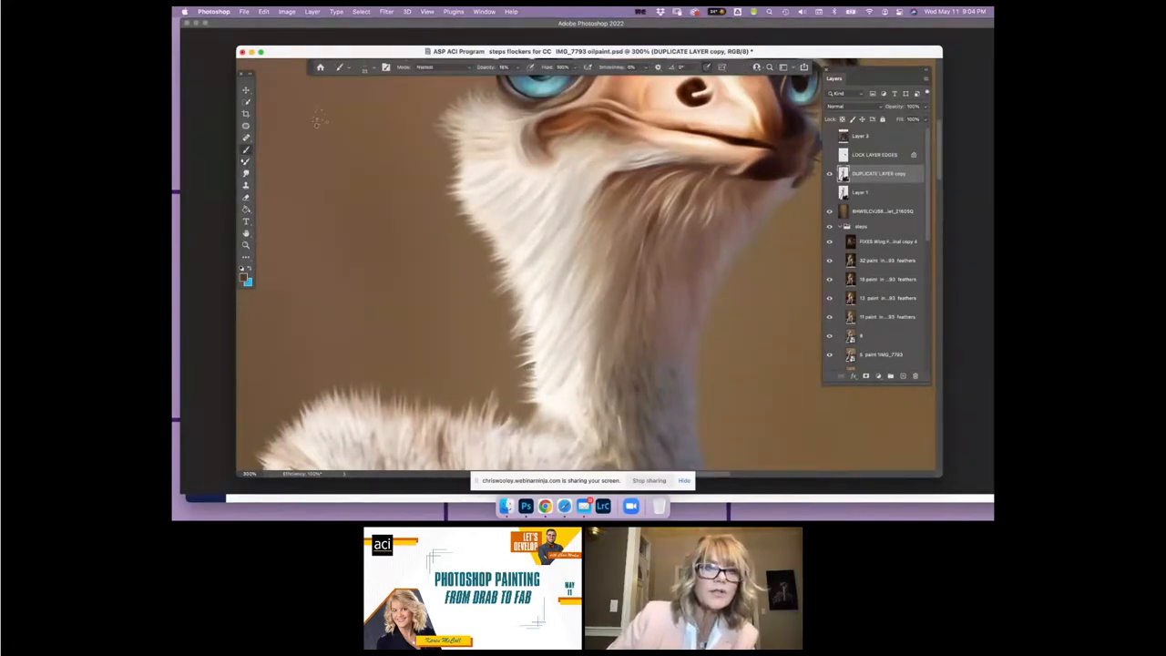
left_click(427, 66)
left_click(432, 167)
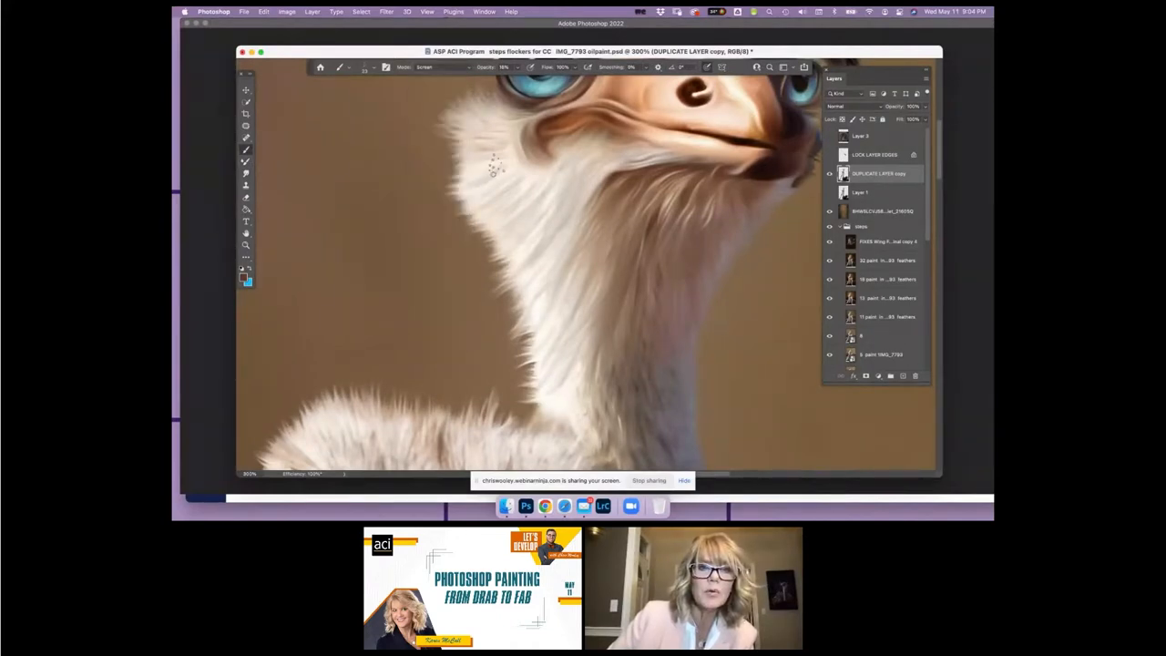
left_click(243, 277)
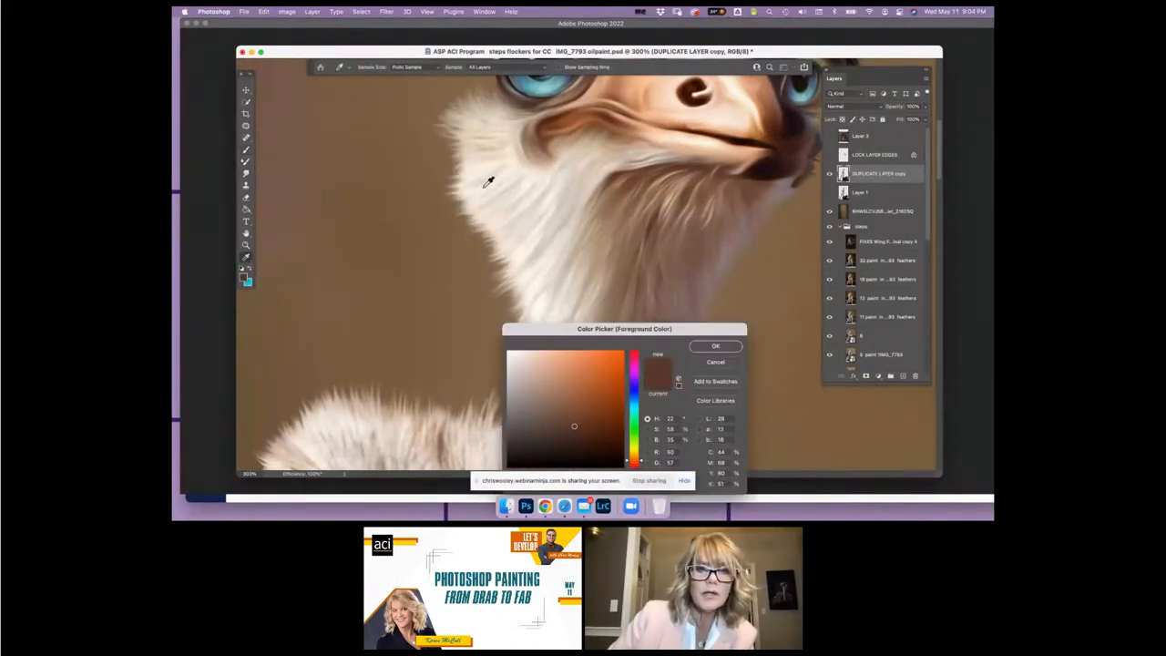
left_click(716, 347)
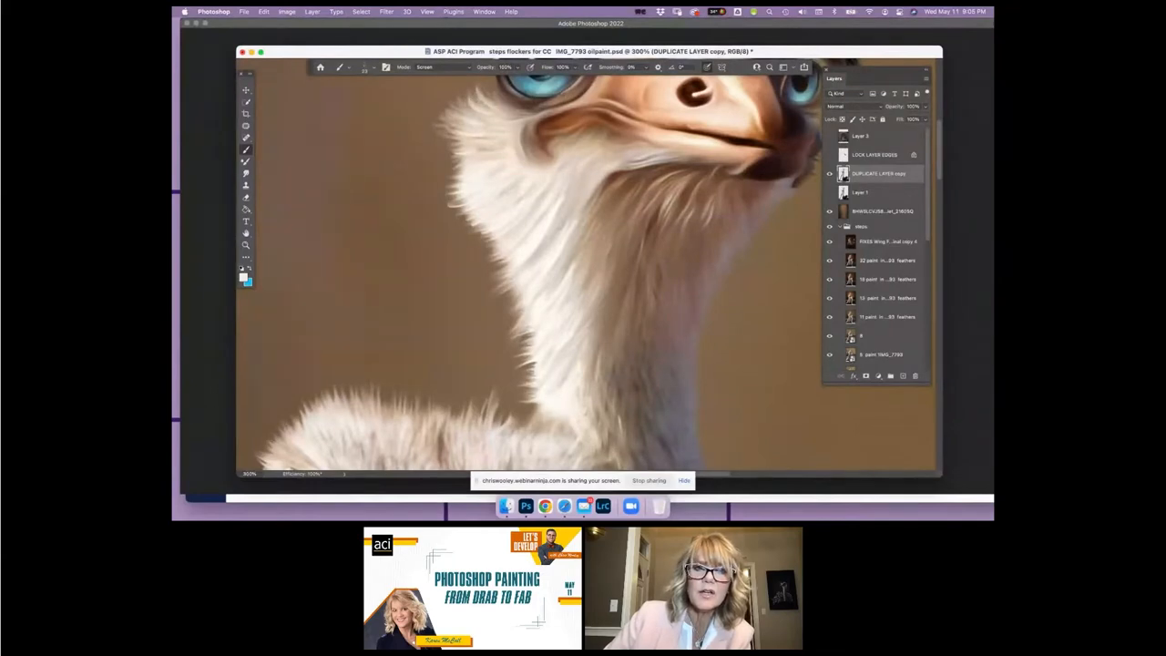
mouse_move(460, 146)
left_mouse_down()
mouse_move(424, 187)
mouse_move(450, 197)
left_mouse_up()
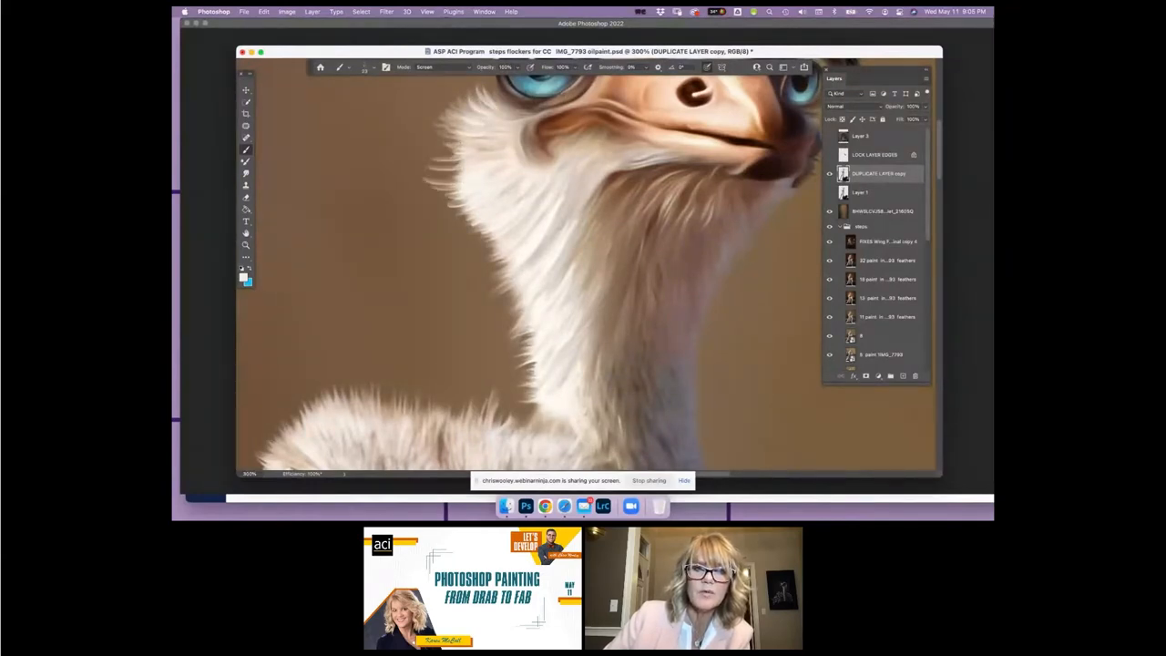
Step: Set the Brush's blending mode to Multiply
left_click(428, 68)
mouse_move(438, 20)
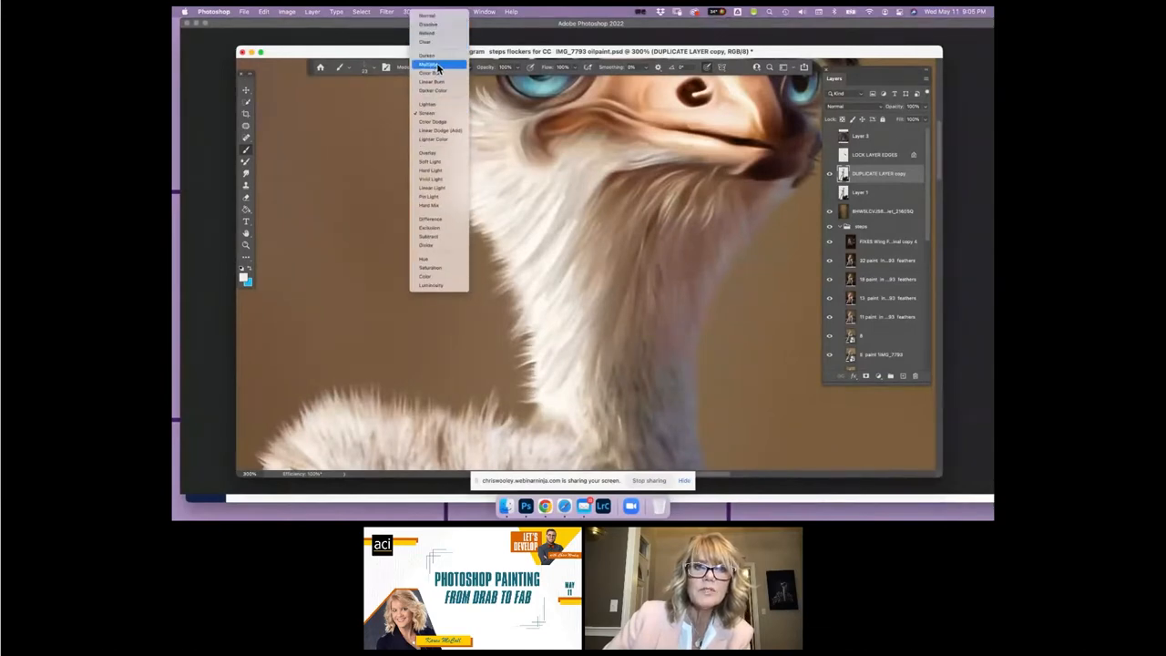
left_click(438, 68)
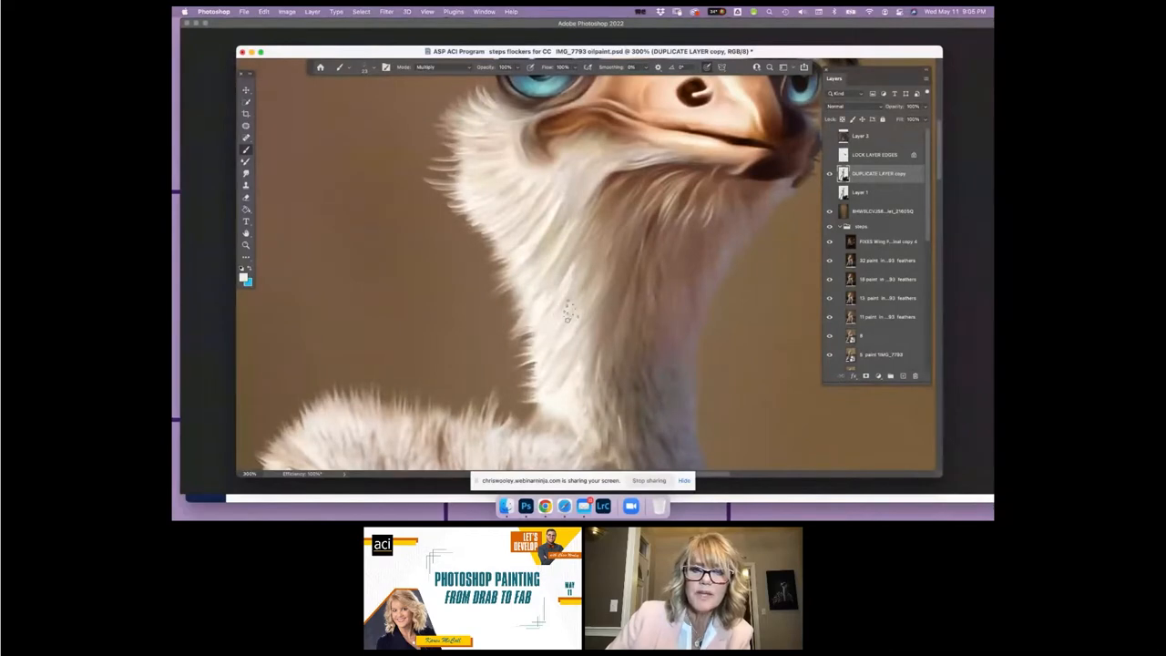
Step: Compare the painted DUPLICATE LAYER copy with the original Layer 1 by toggling their visibility, leaving only the painted layer shown
left_click(829, 175)
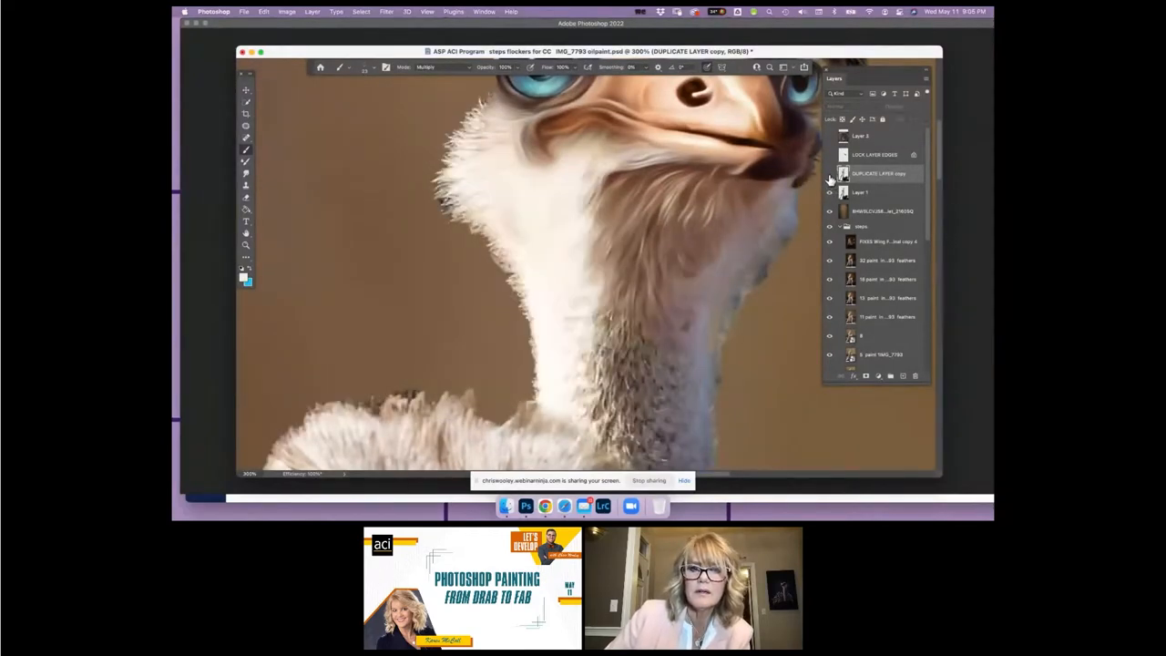
left_click(829, 176)
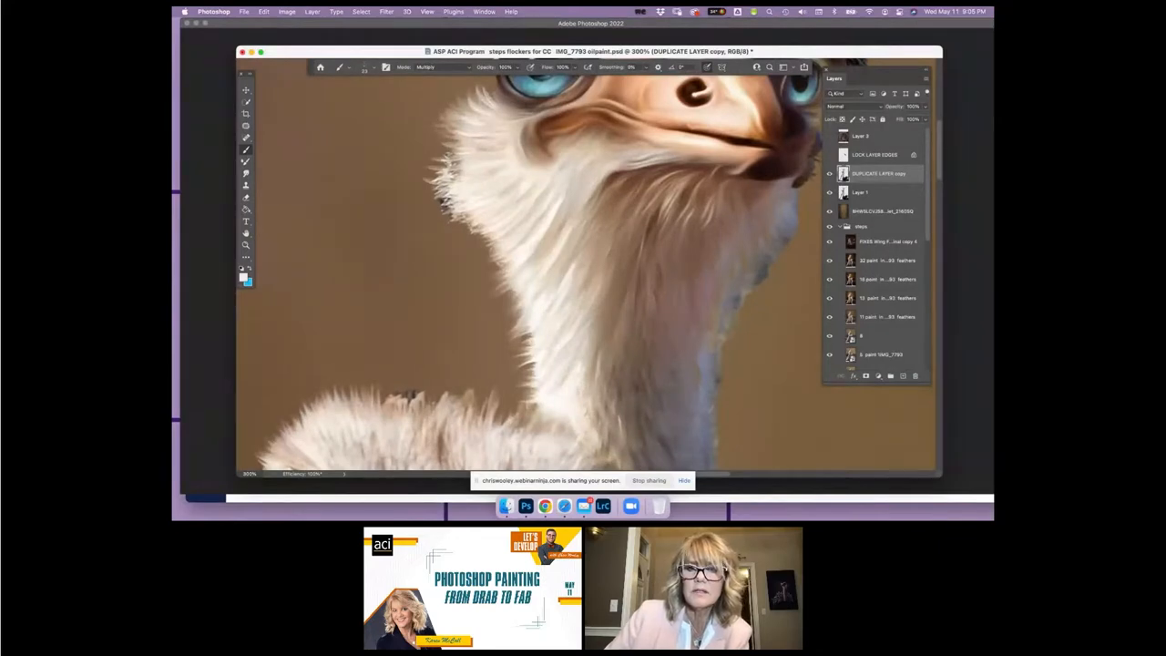
left_click(829, 177)
left_click(830, 176)
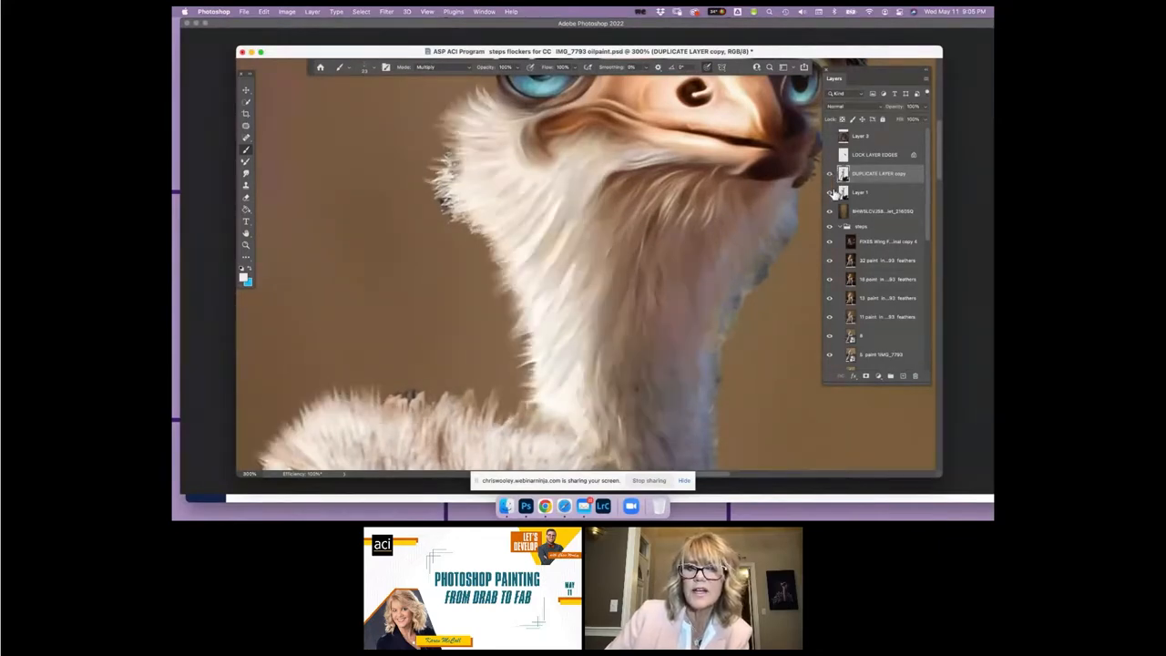
left_click(831, 193)
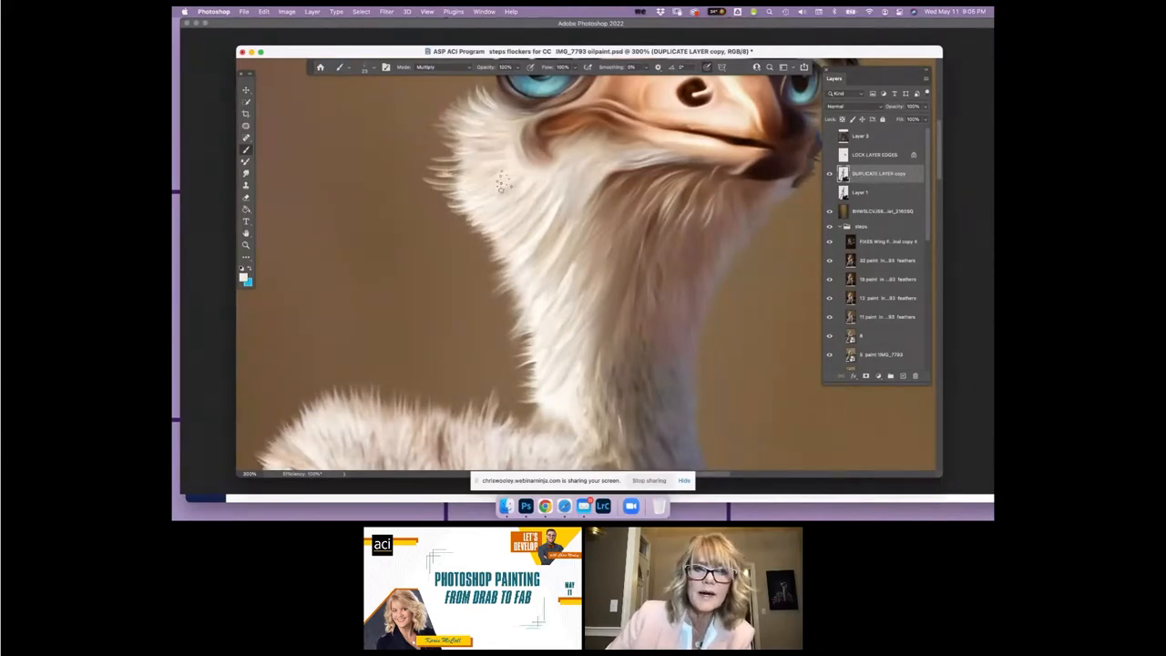
Step: Paint brown strands down the shaded side of the ostrich's neck in Multiply mode at 28% opacity, and switch to the Mixer Brush
left_click(244, 276)
left_click(709, 244)
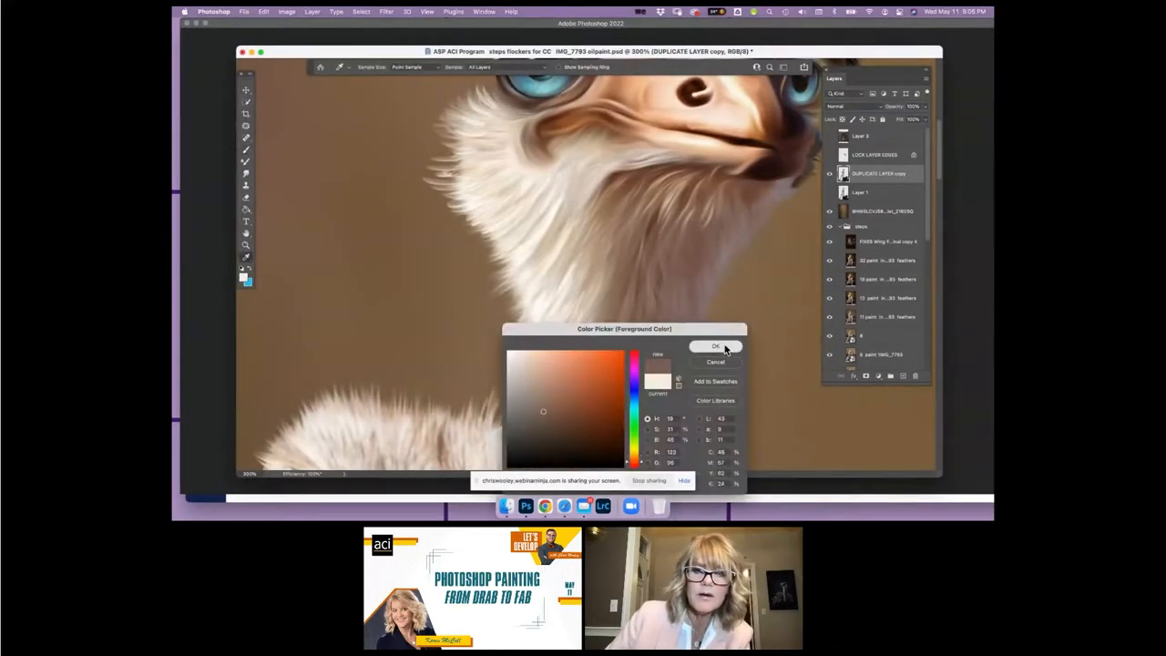
left_click(716, 347)
left_click_drag(714, 219, 721, 264)
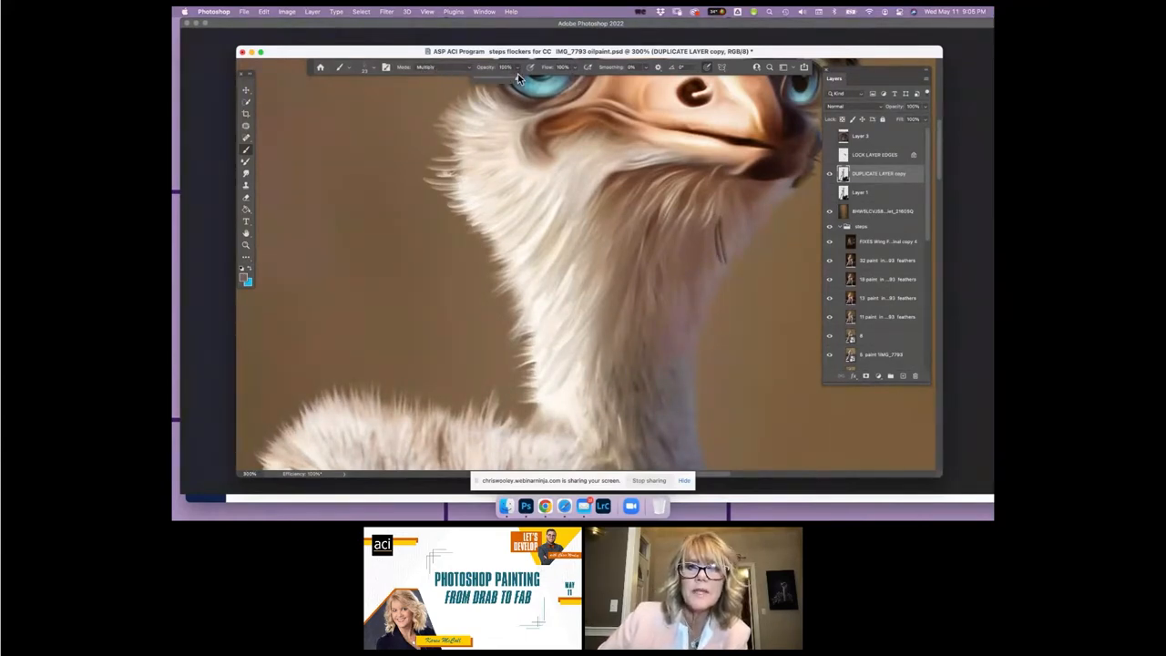
left_click_drag(488, 80, 482, 84)
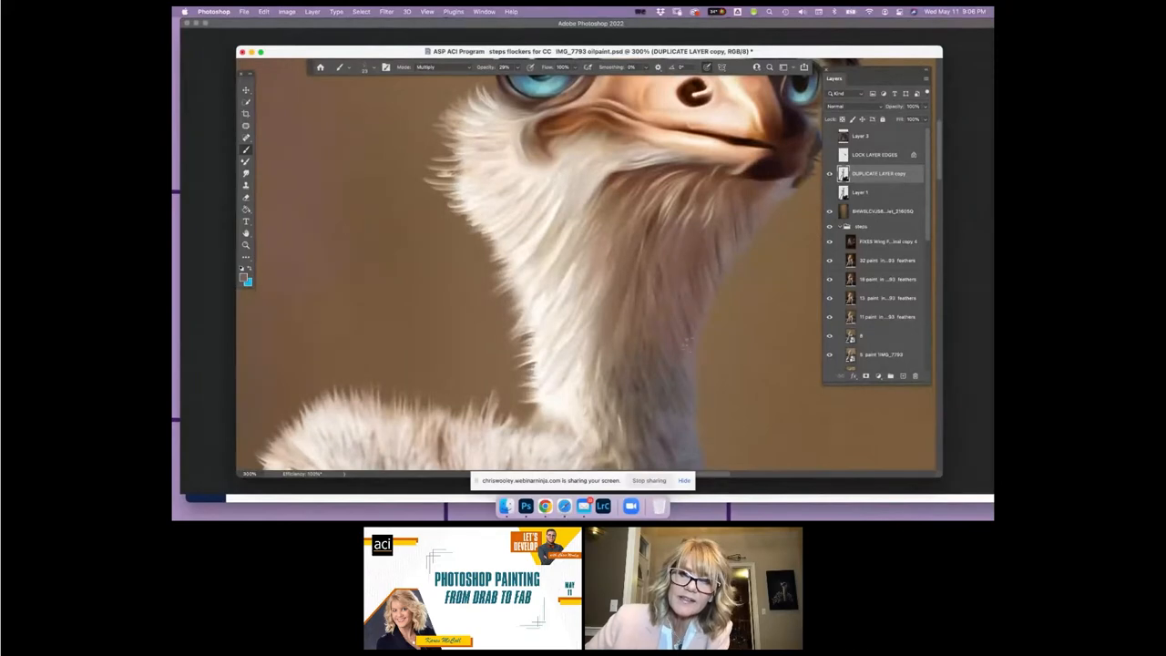
left_click(245, 162)
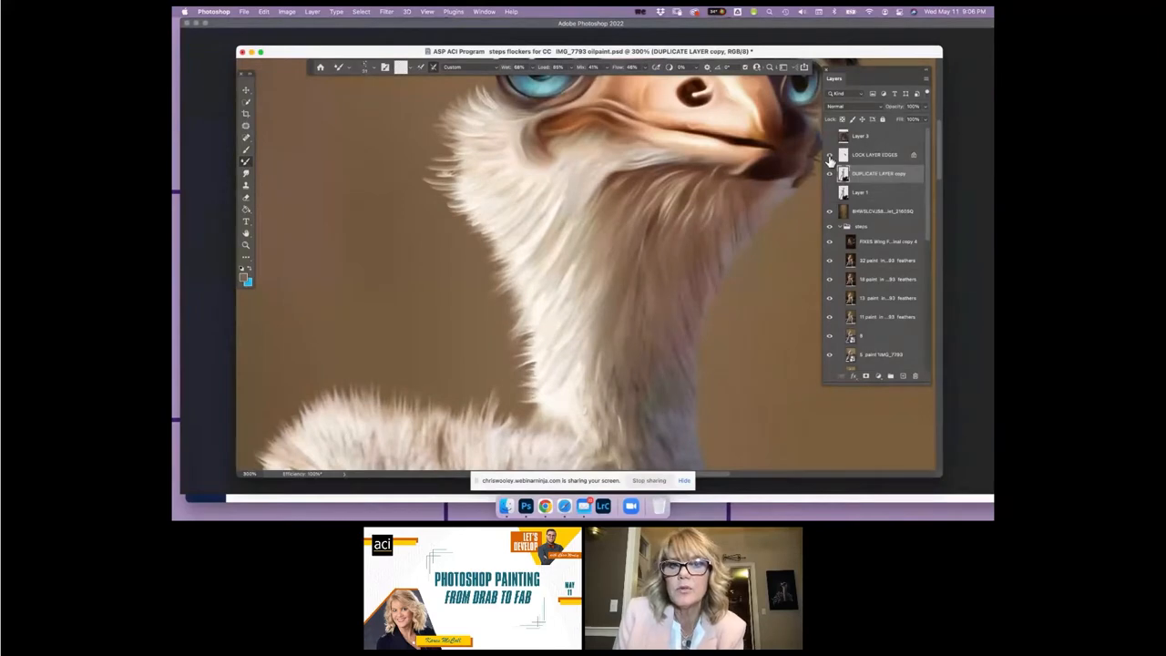
Step: Switch to the open dog portrait document and zoom out to 200% to show the whole picture
left_click(484, 12)
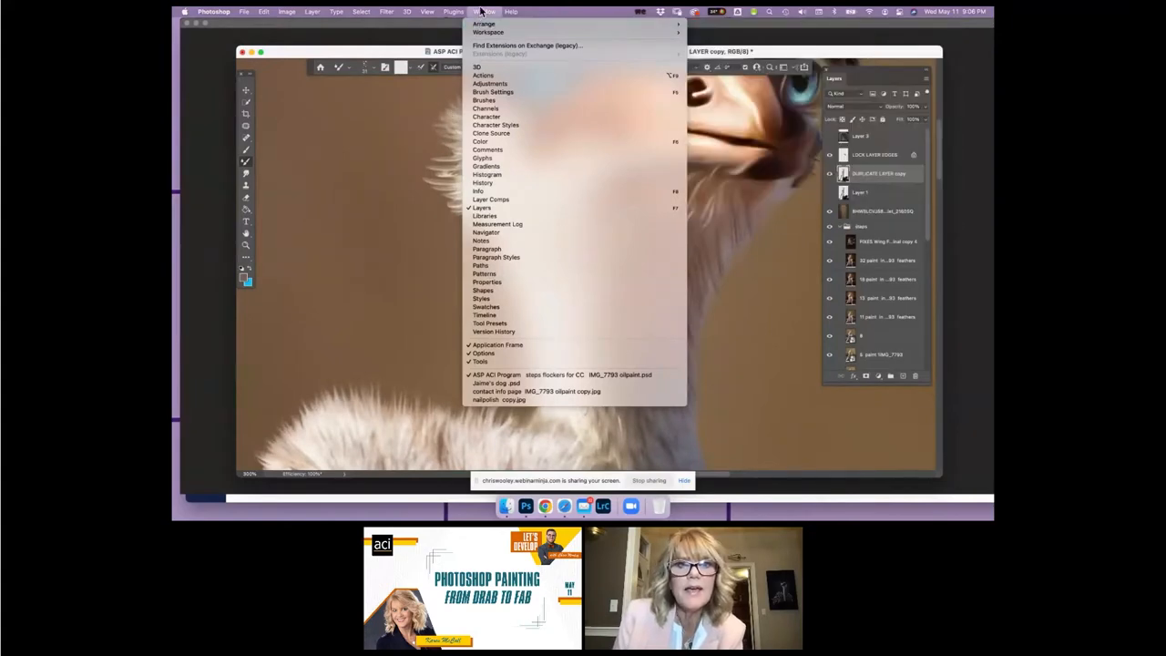
mouse_move(453, 12)
left_click(419, 54)
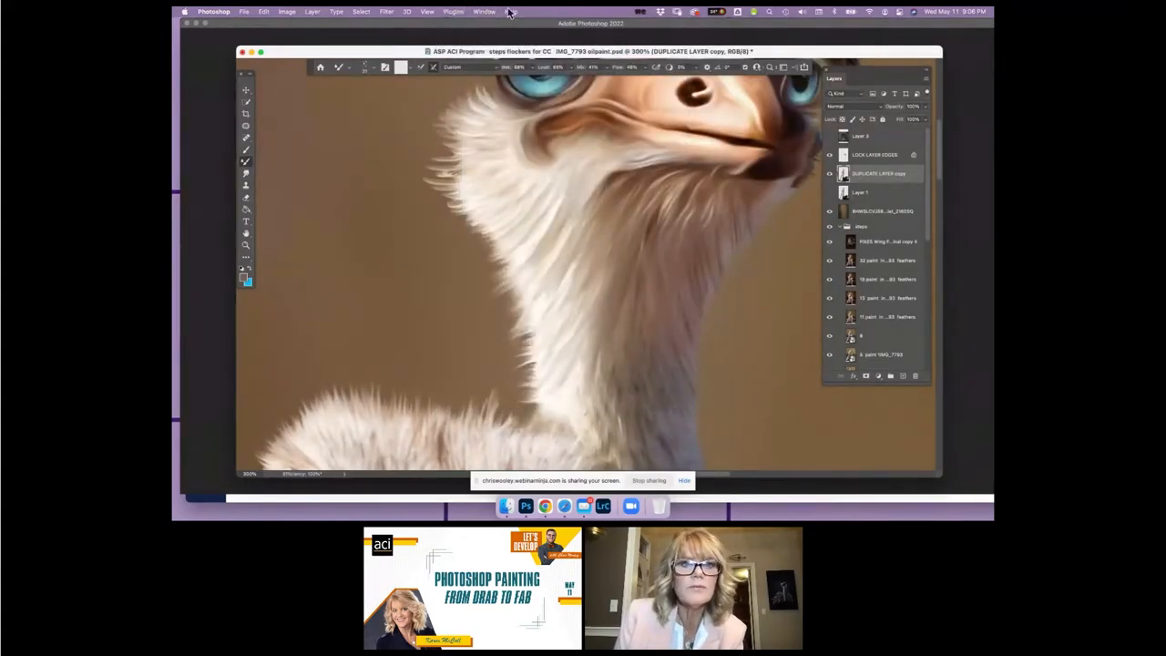
left_click(485, 13)
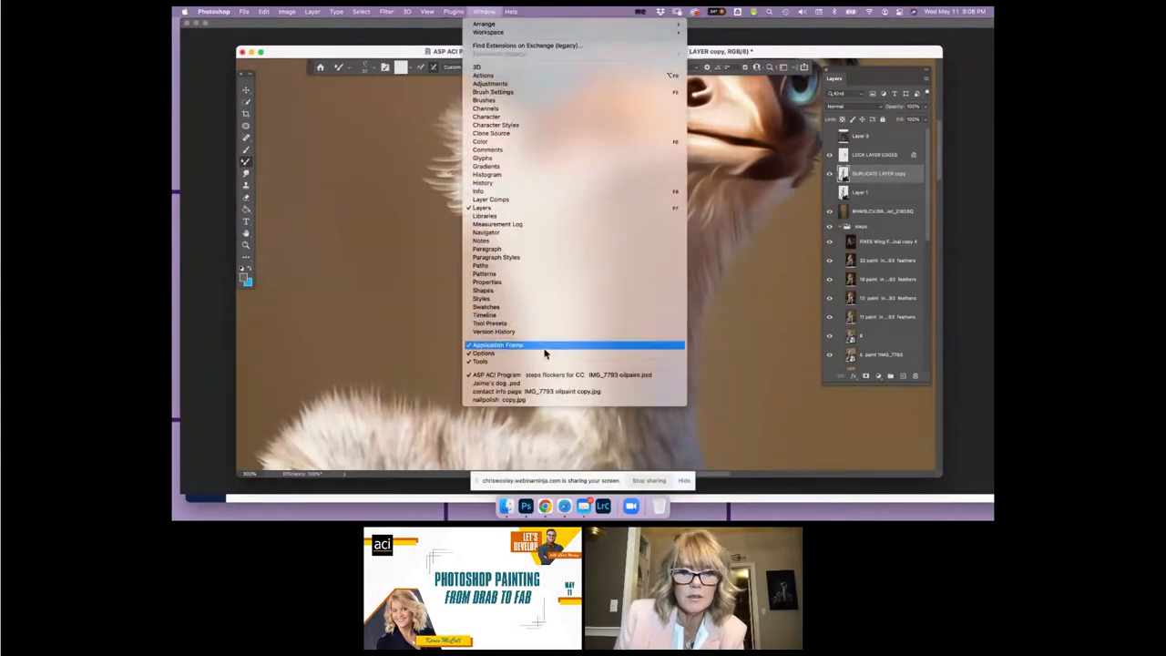
left_click(570, 386)
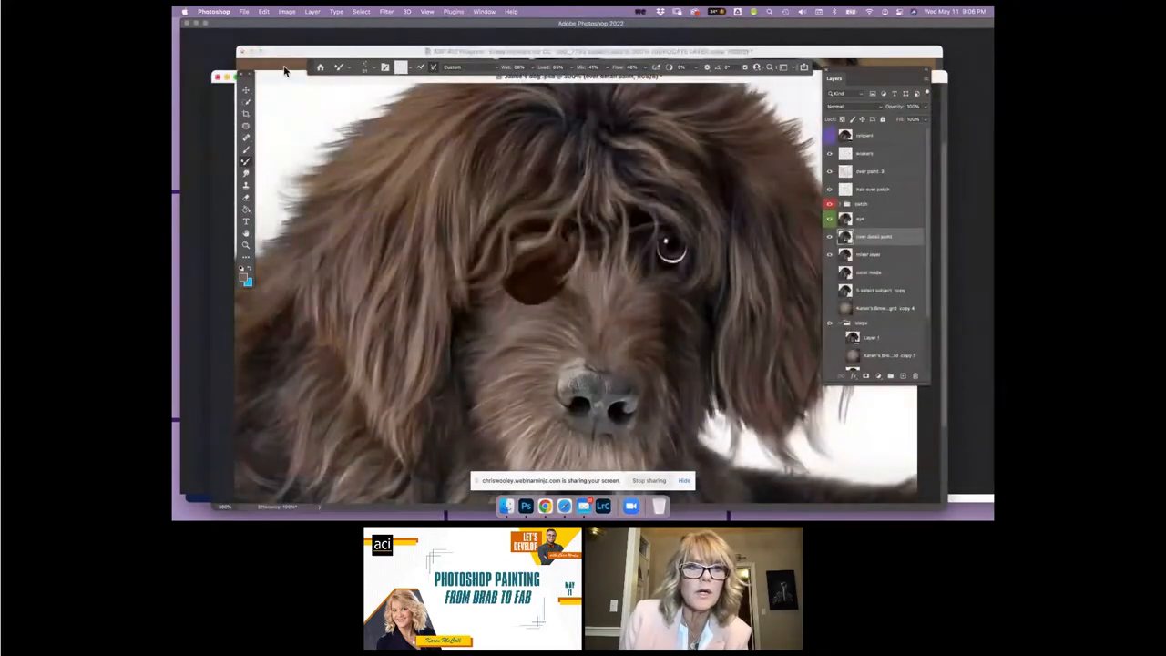
left_click(252, 51)
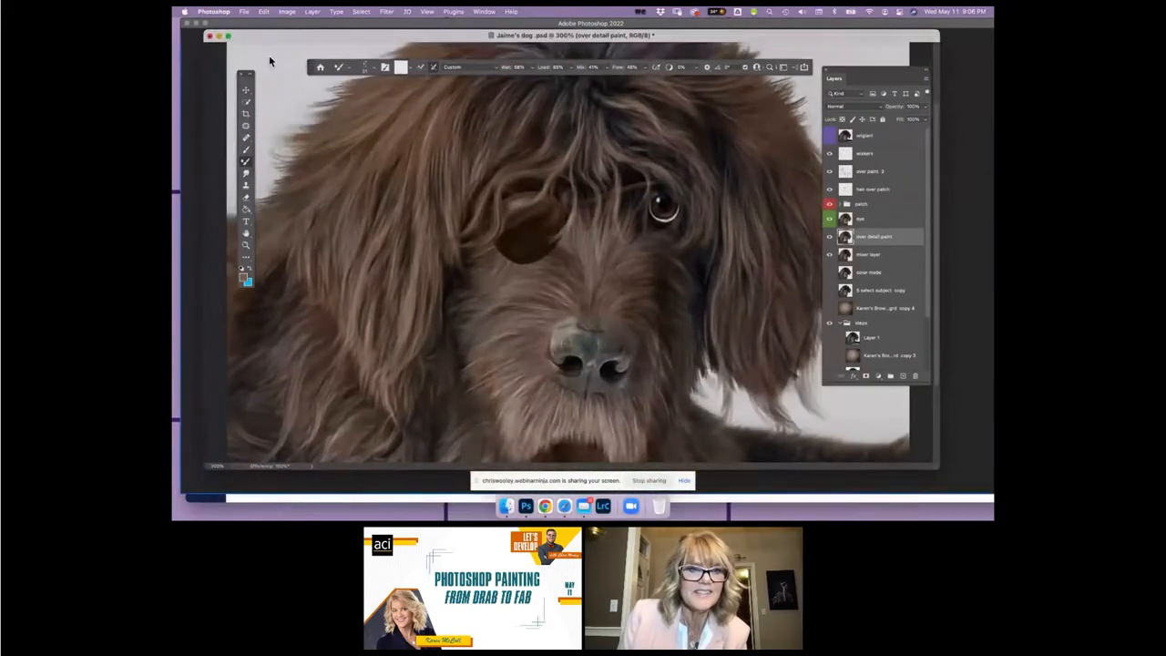
left_click(244, 245)
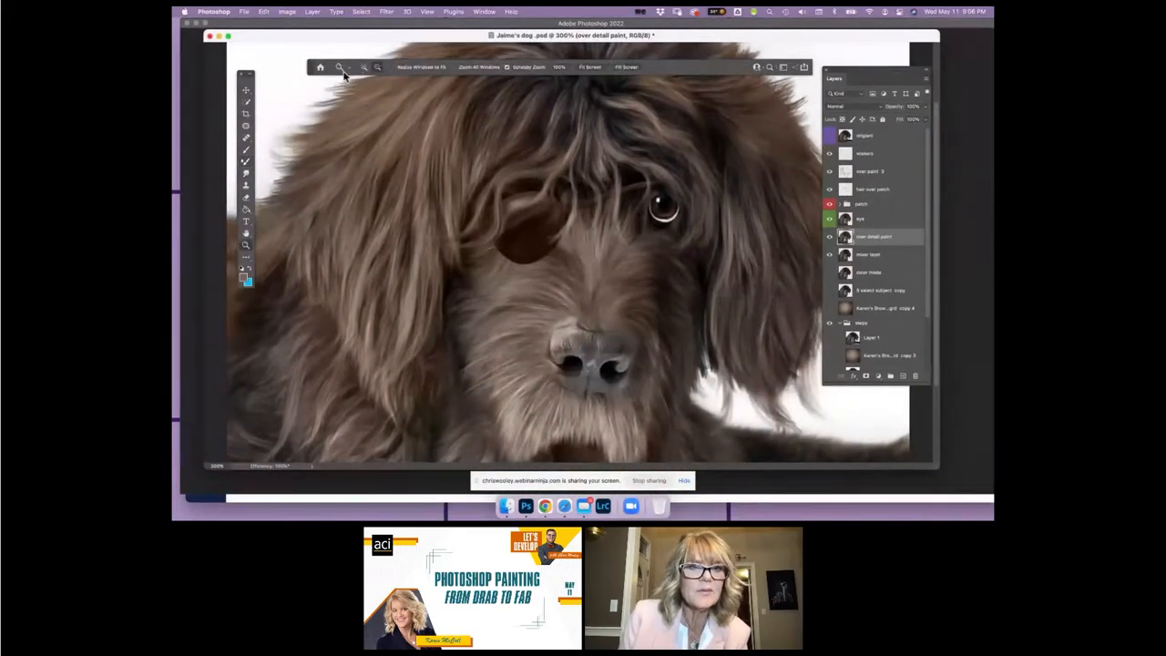
left_click(433, 137)
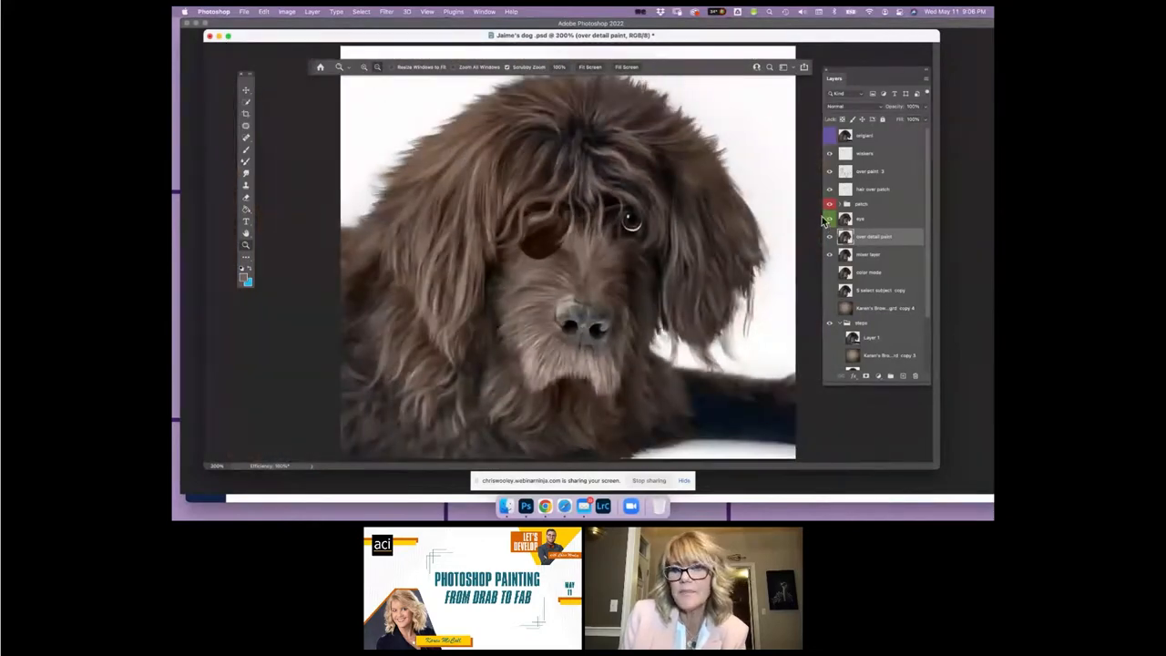
Step: Hide the eye, patch and painted layers along with the steps group, and compare the Background copy with the original photo
left_click_drag(829, 204, 828, 219)
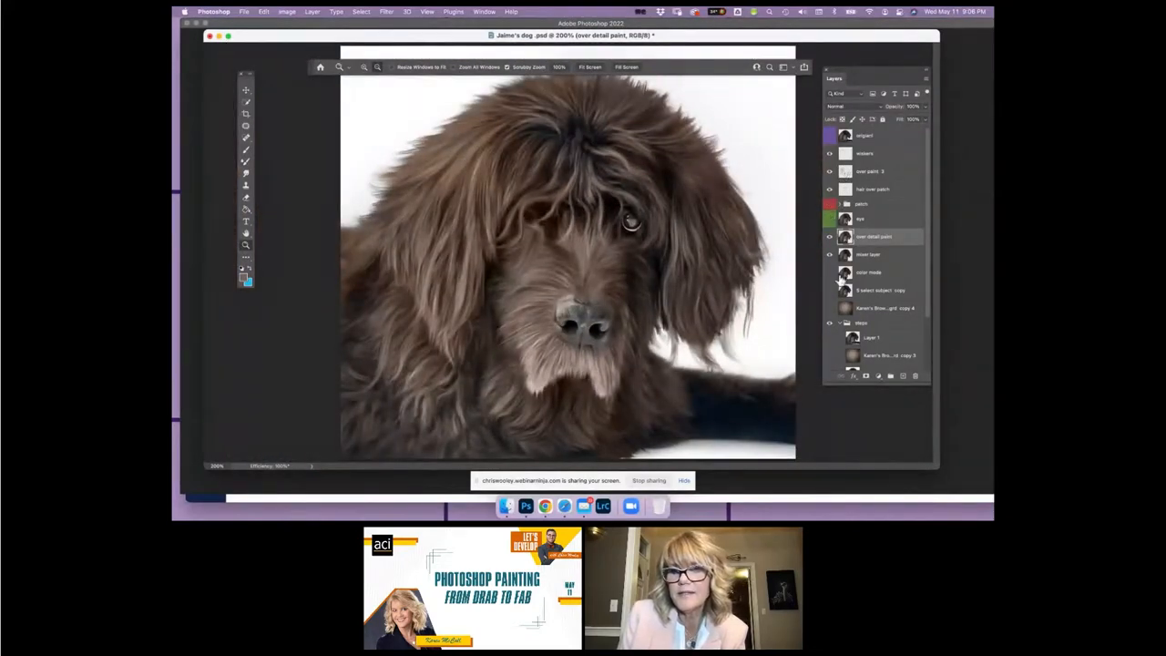
left_click_drag(830, 324, 830, 236)
scroll(870, 284, "down", 3)
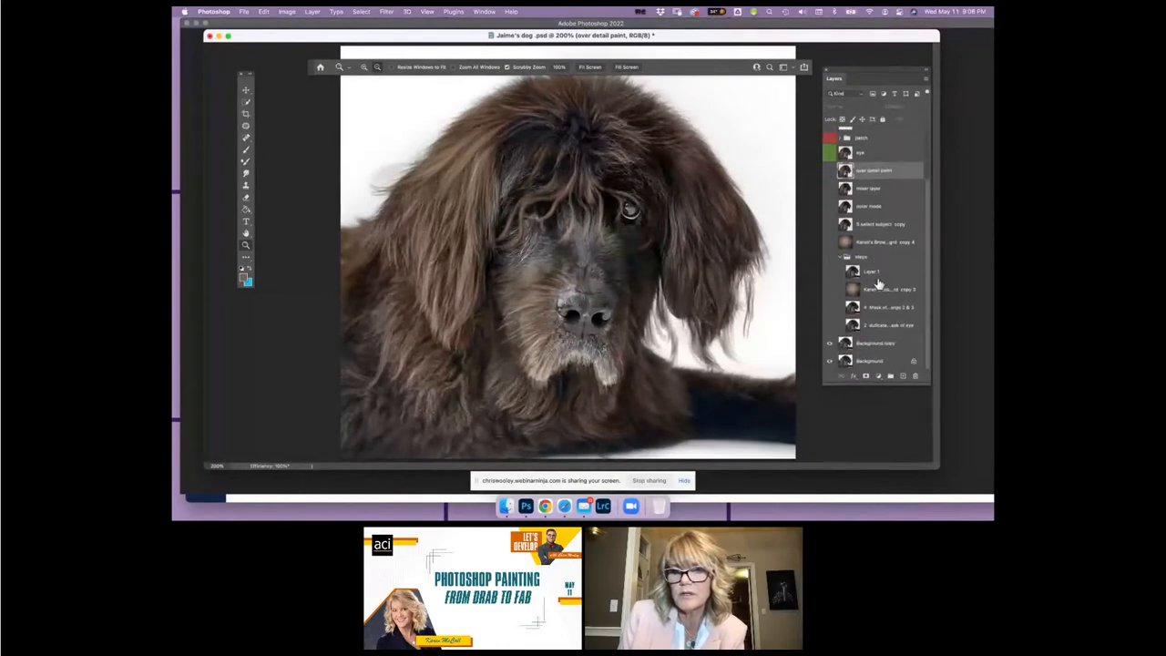
left_click(830, 343)
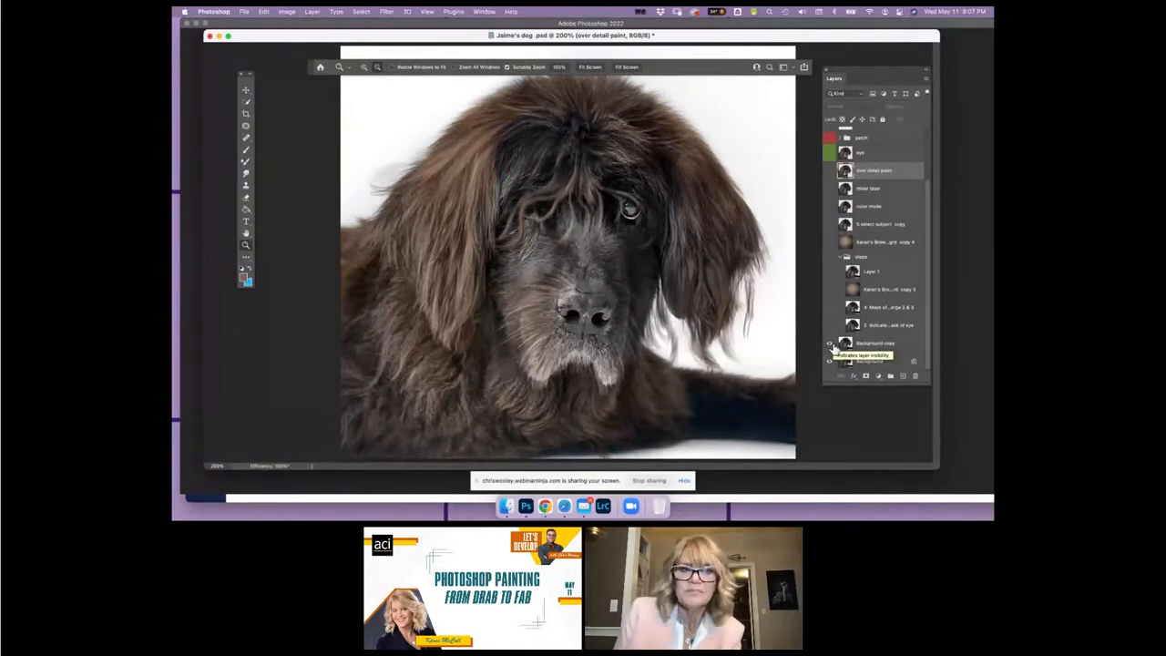
Step: Examine the early stages inside the steps group by toggling the brown background copy 3, Layer 1 and the mask layer
left_click(830, 288)
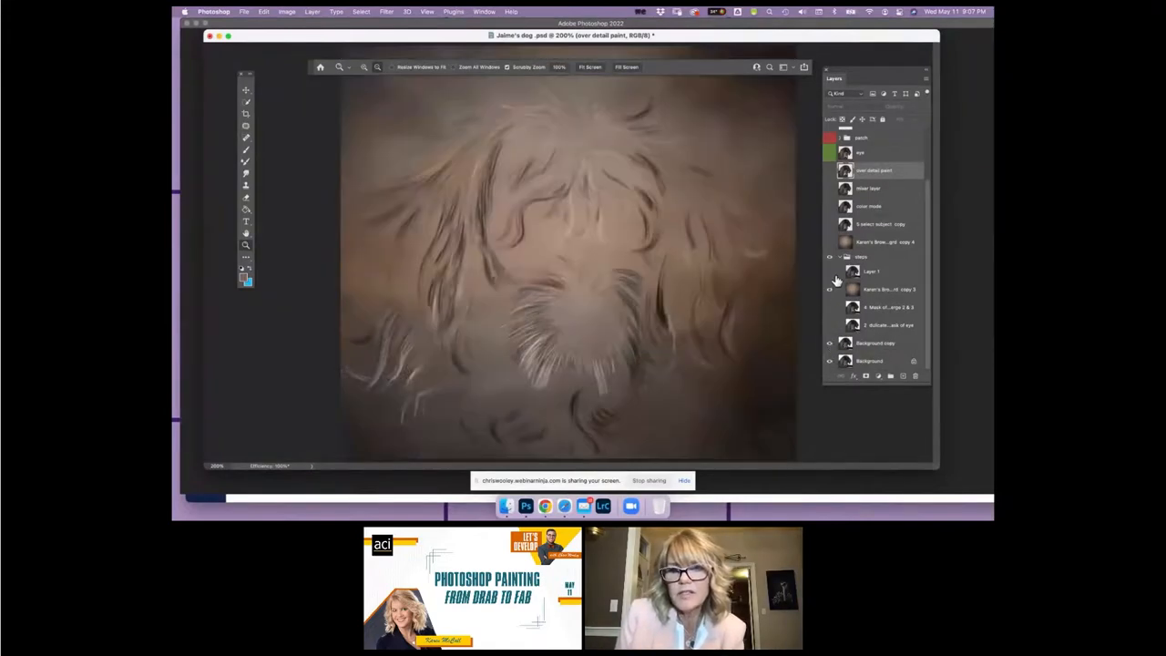
left_click(832, 273)
left_click(830, 288)
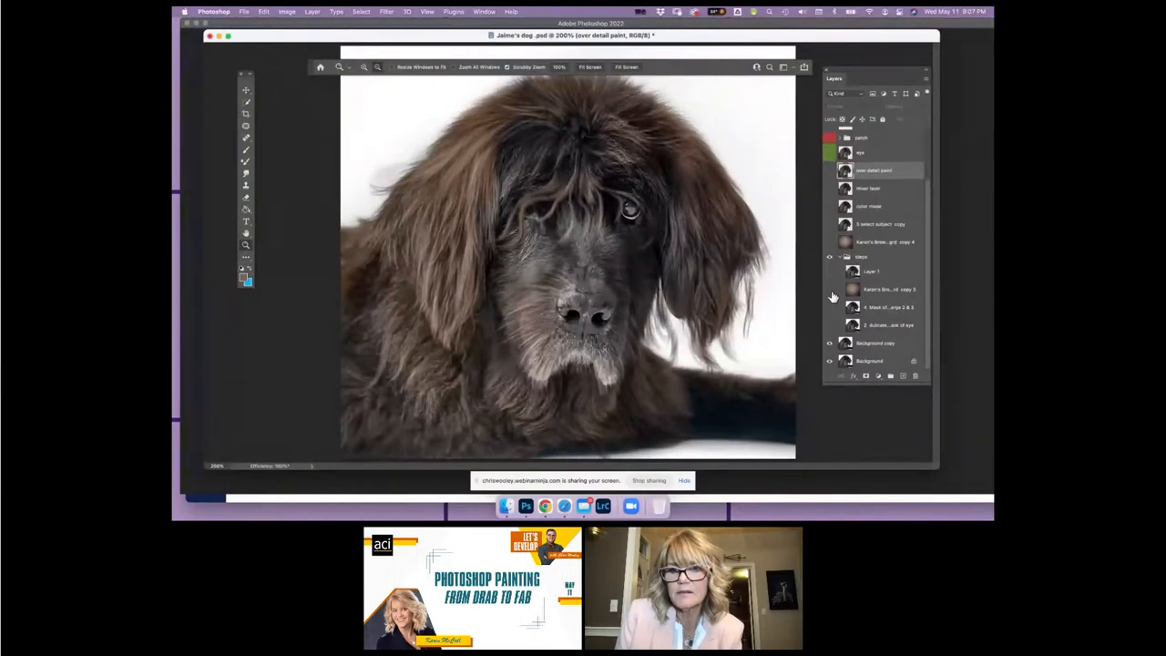
left_click(829, 257)
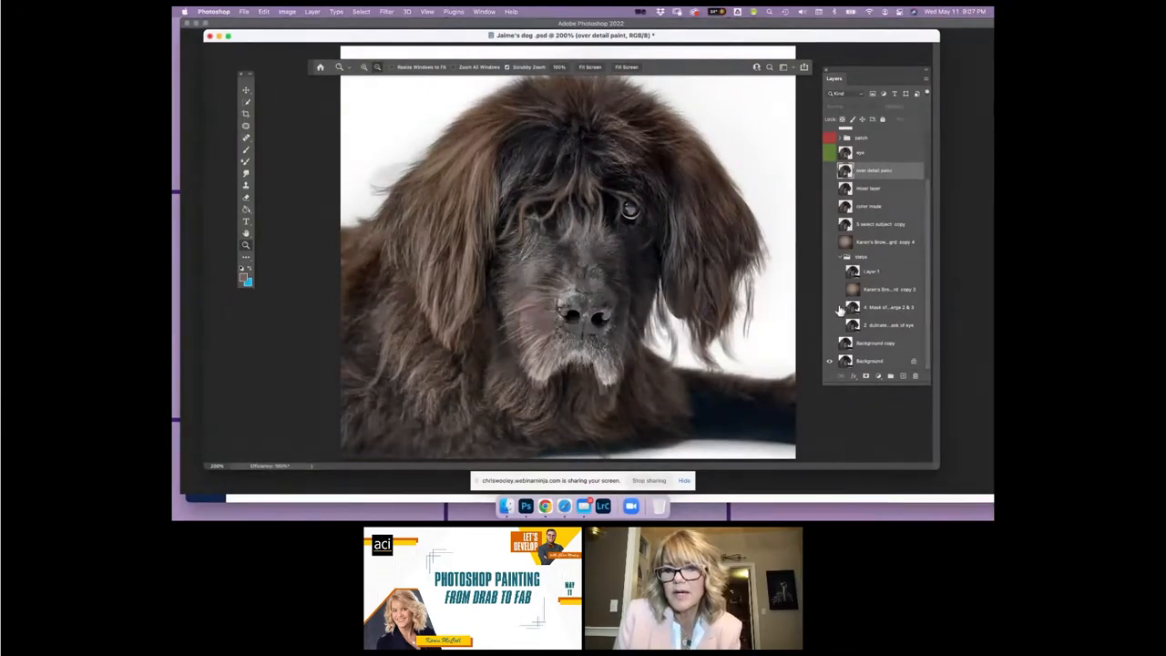
left_click(829, 309)
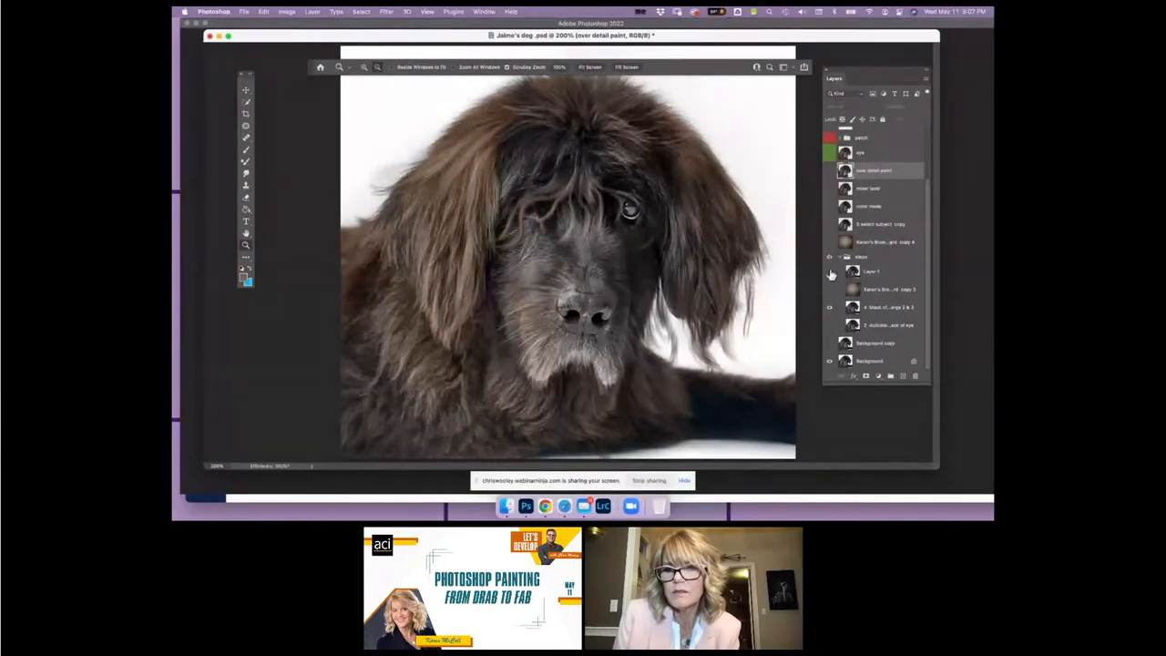
left_click(829, 290)
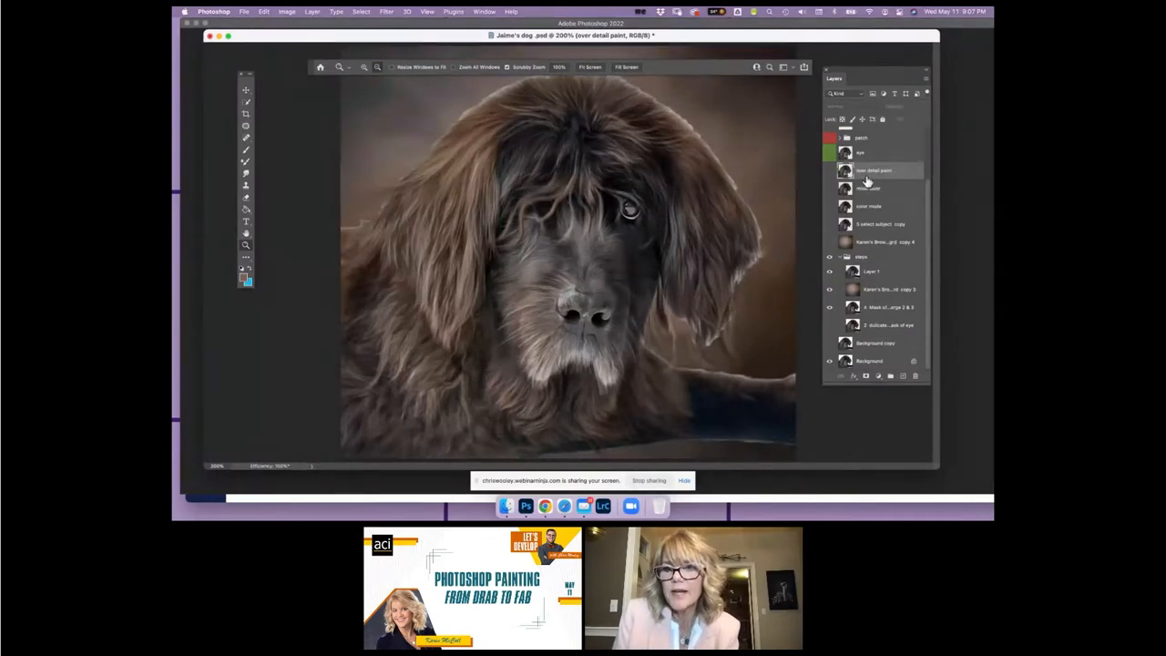
left_click(829, 307)
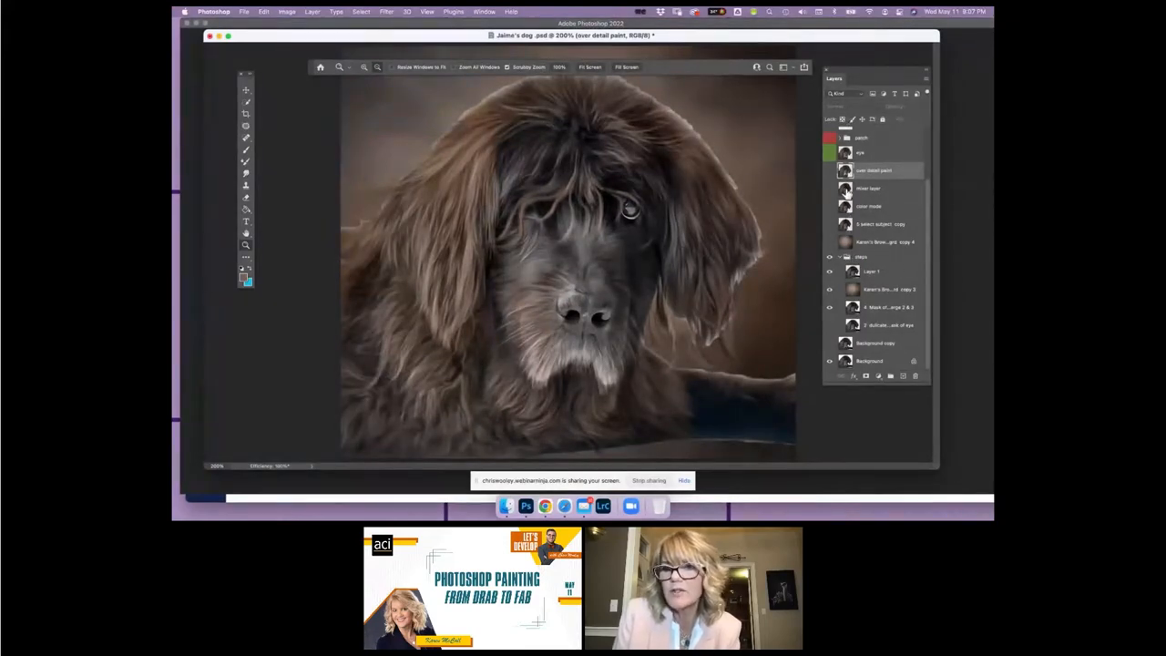
Step: Show the brown background copy 4 and compare the portrait with and without the select subject copy layer
left_click(830, 242)
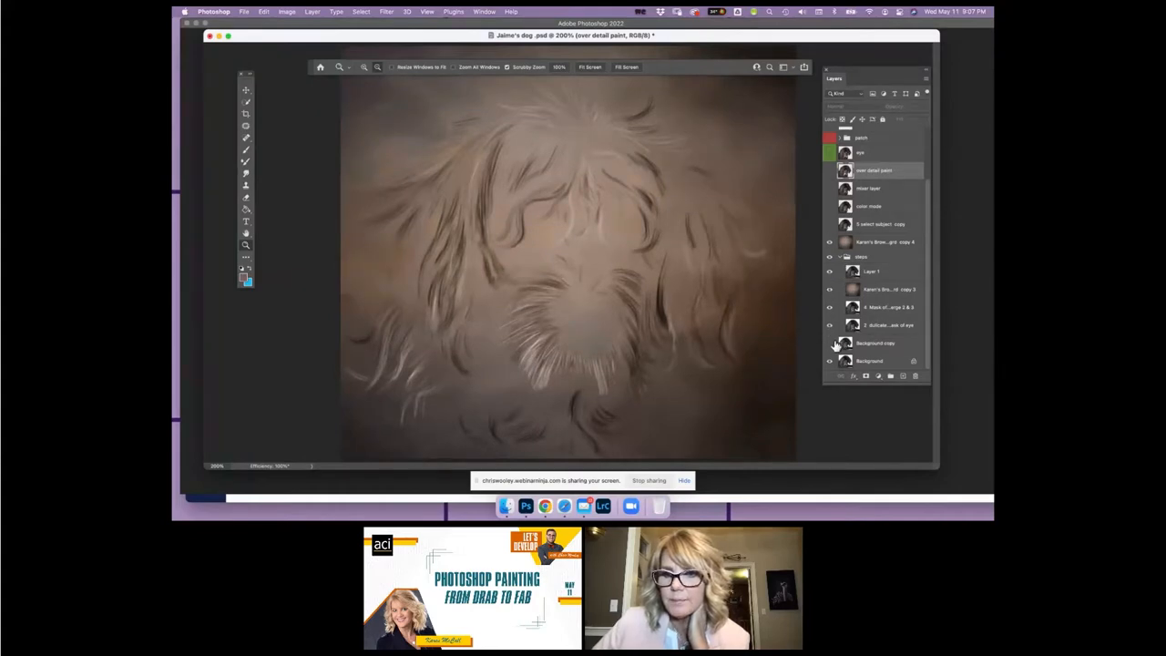
left_click(829, 240)
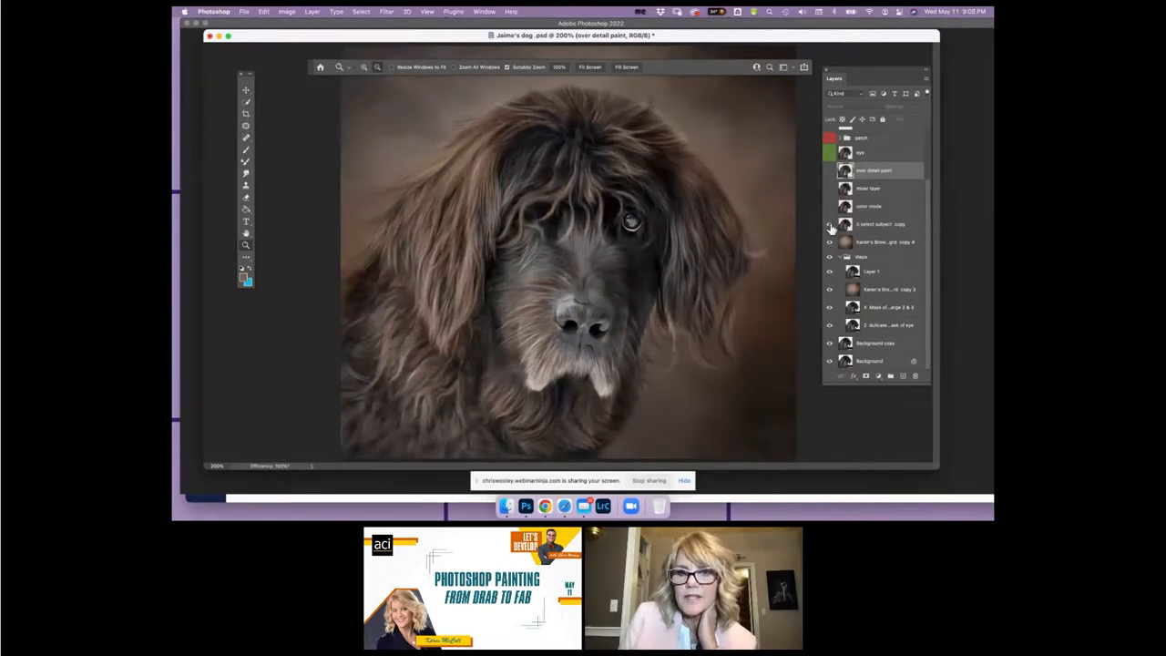
left_click(831, 227)
left_click(831, 227)
Step: Select the color mode layer and toggle its visibility to compare the fur coloring, leaving the layer shown
left_click(829, 207)
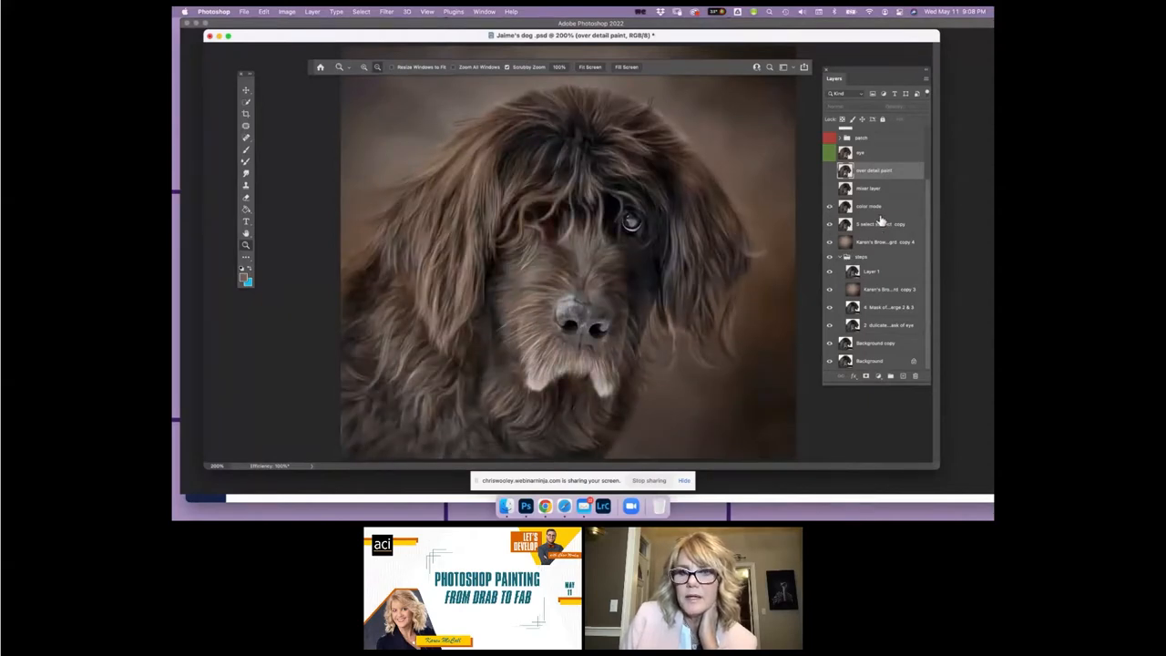
scroll(863, 218, "up", 3)
left_click(829, 171)
left_click(829, 188)
scroll(880, 246, "down", 1)
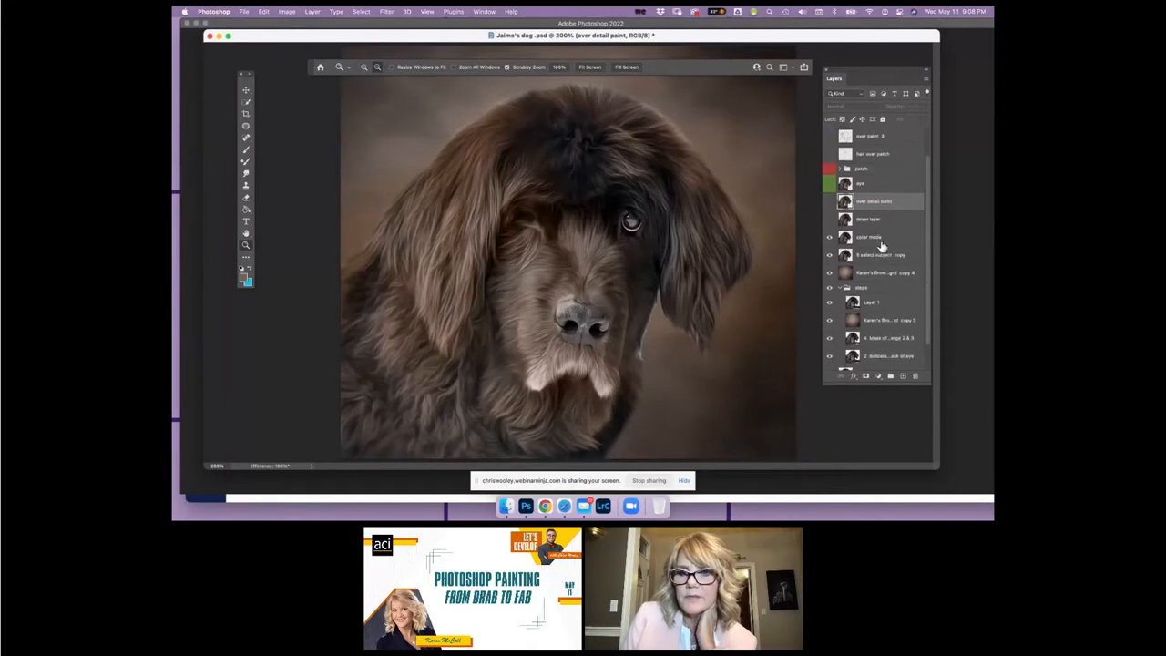
left_click(828, 239)
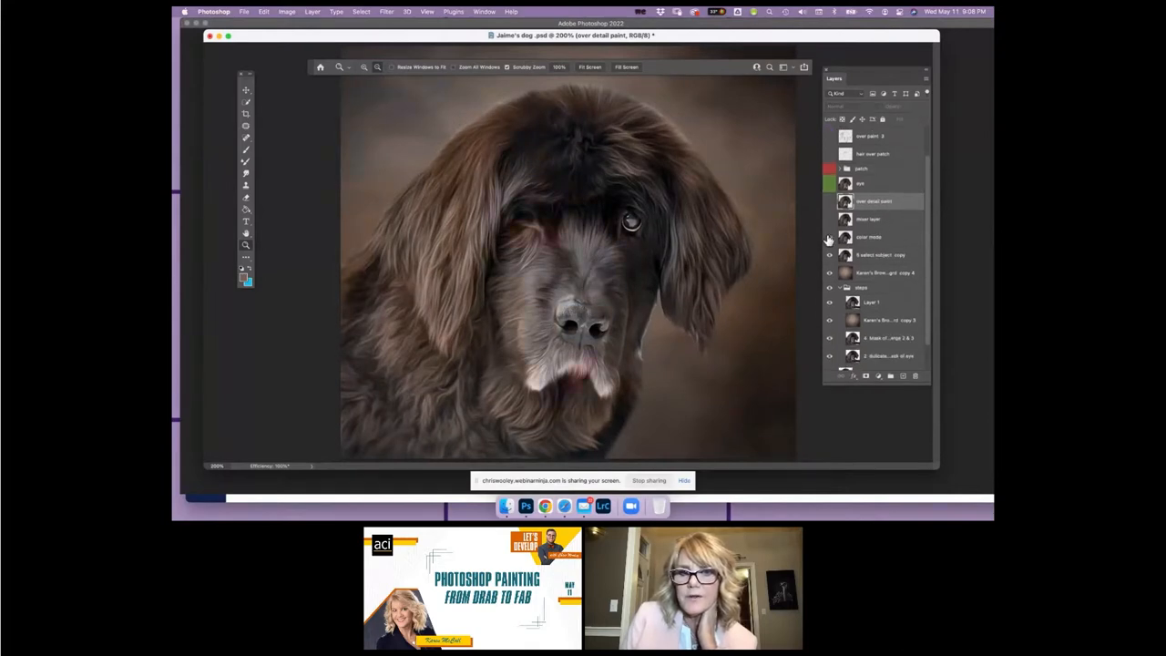
left_click(869, 238)
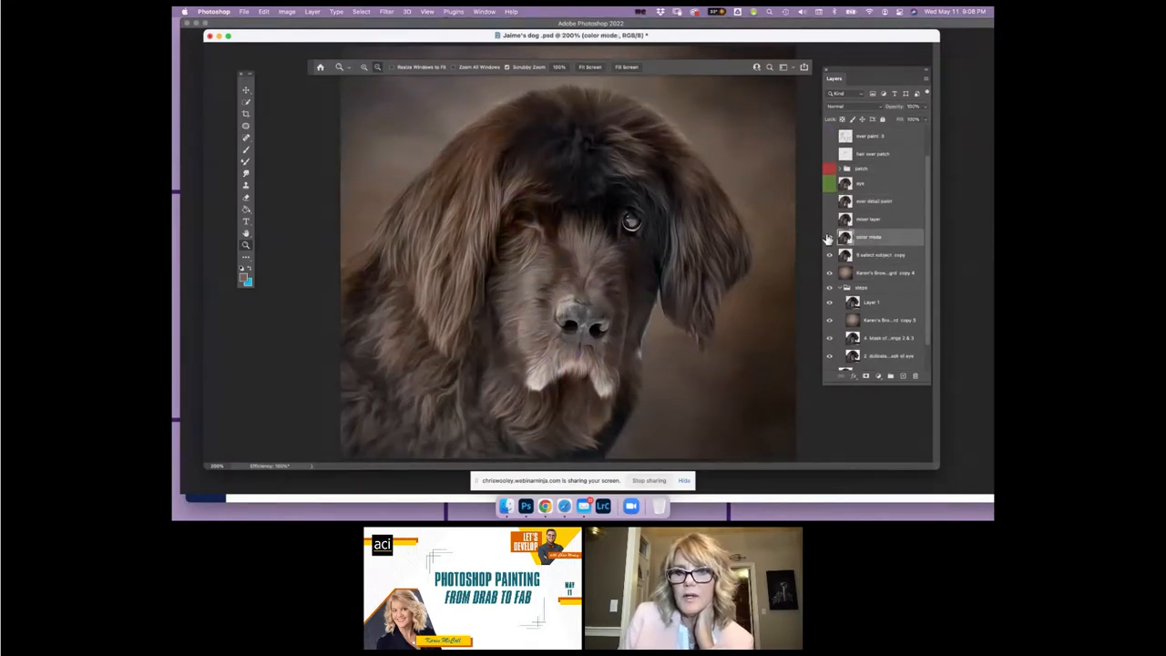
left_click(829, 238)
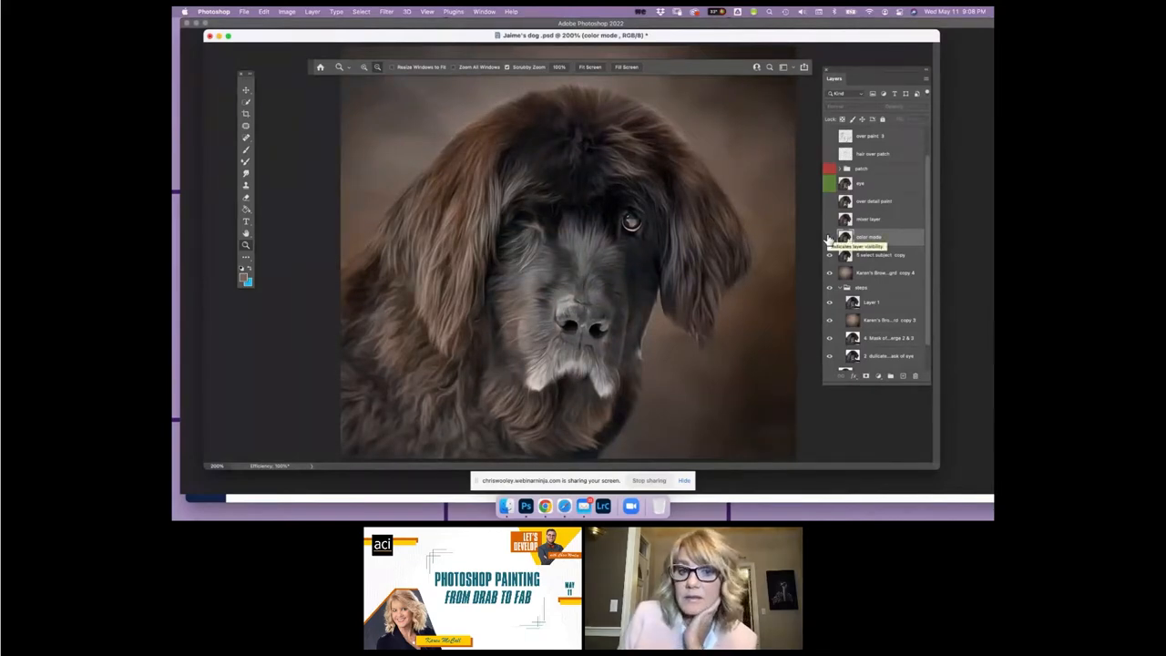
left_click(829, 239)
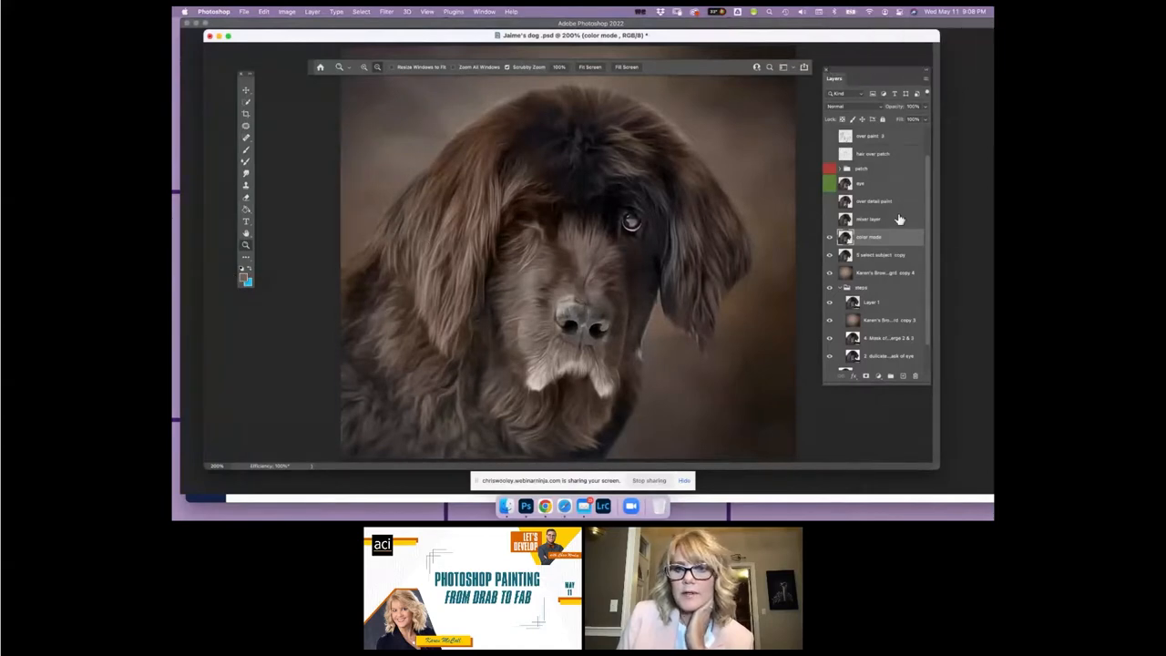
Step: Show the mixer layer and compare the fur with and without the over detail paint layer, leaving both shown
left_click(829, 220)
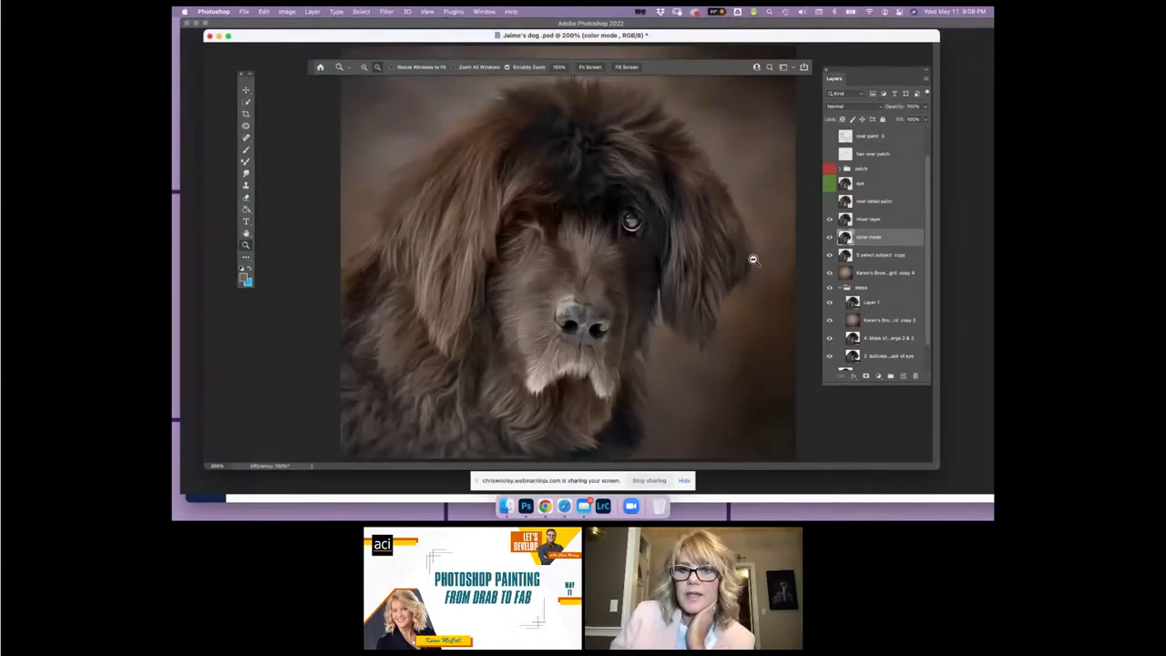
left_click(829, 202)
left_click(830, 204)
left_click(830, 204)
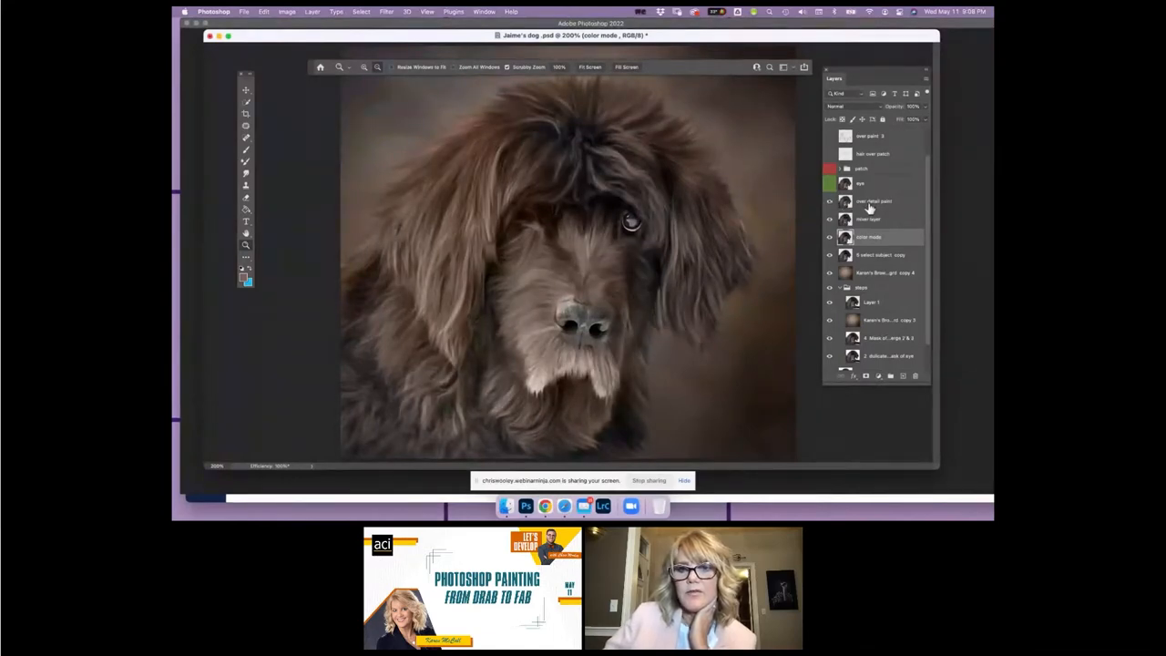
left_click(830, 202)
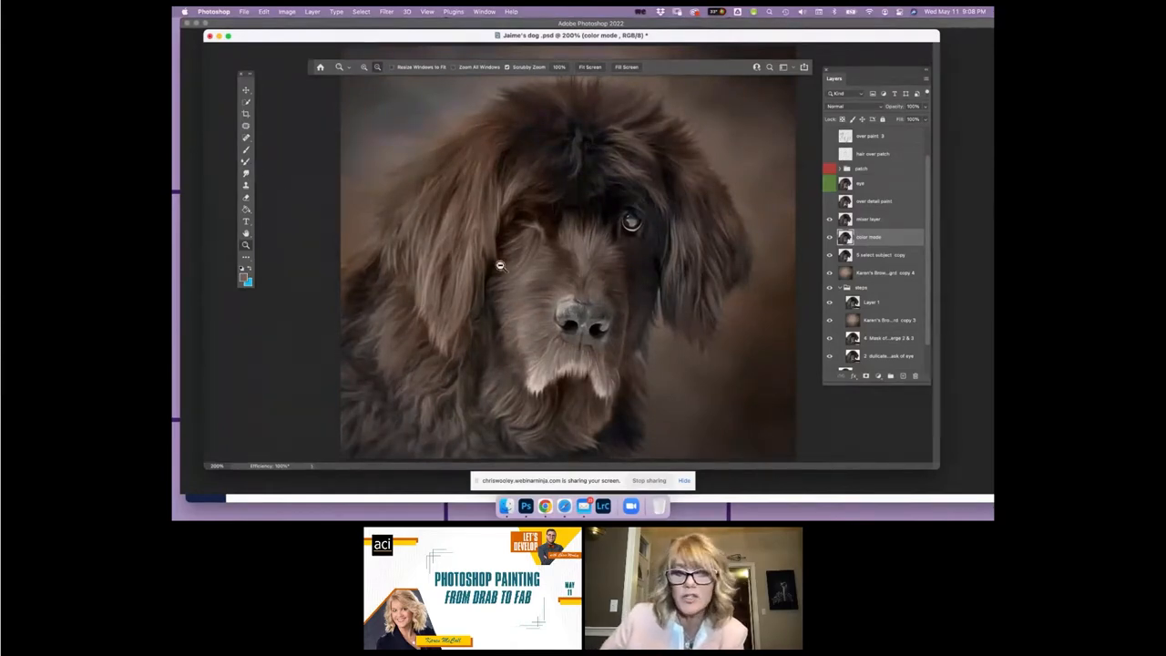
left_click(829, 202)
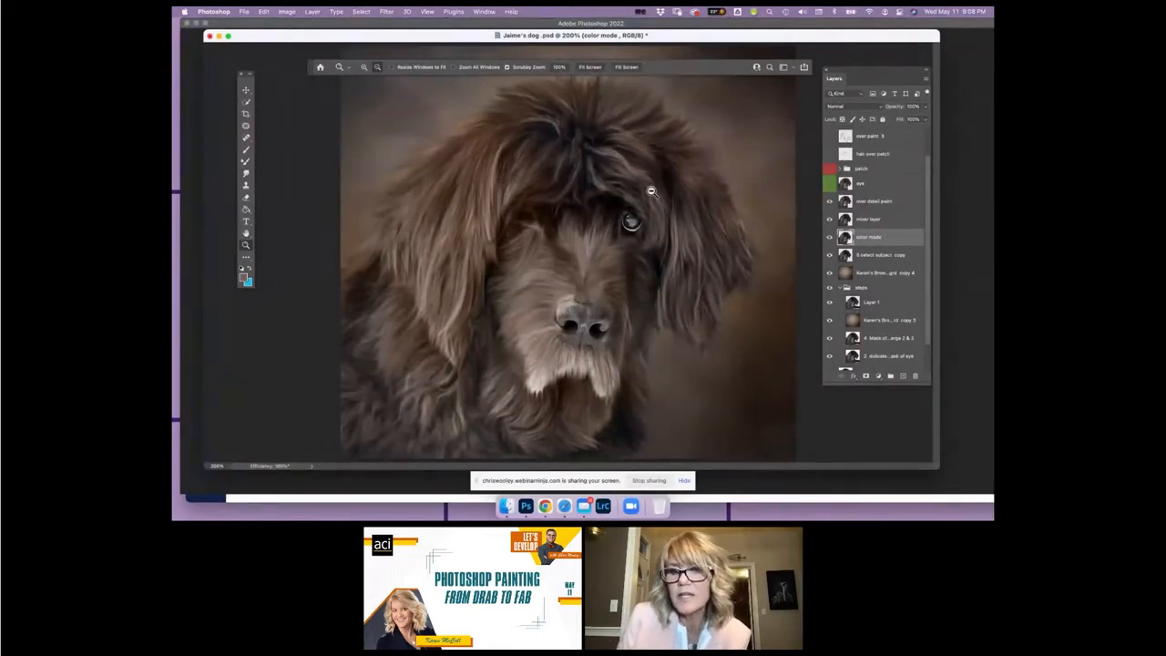
Step: Toggle the hair over patch layer to compare the strands around the eyes, leaving the layer shown
left_click(829, 155)
left_click(830, 155)
left_click(829, 155)
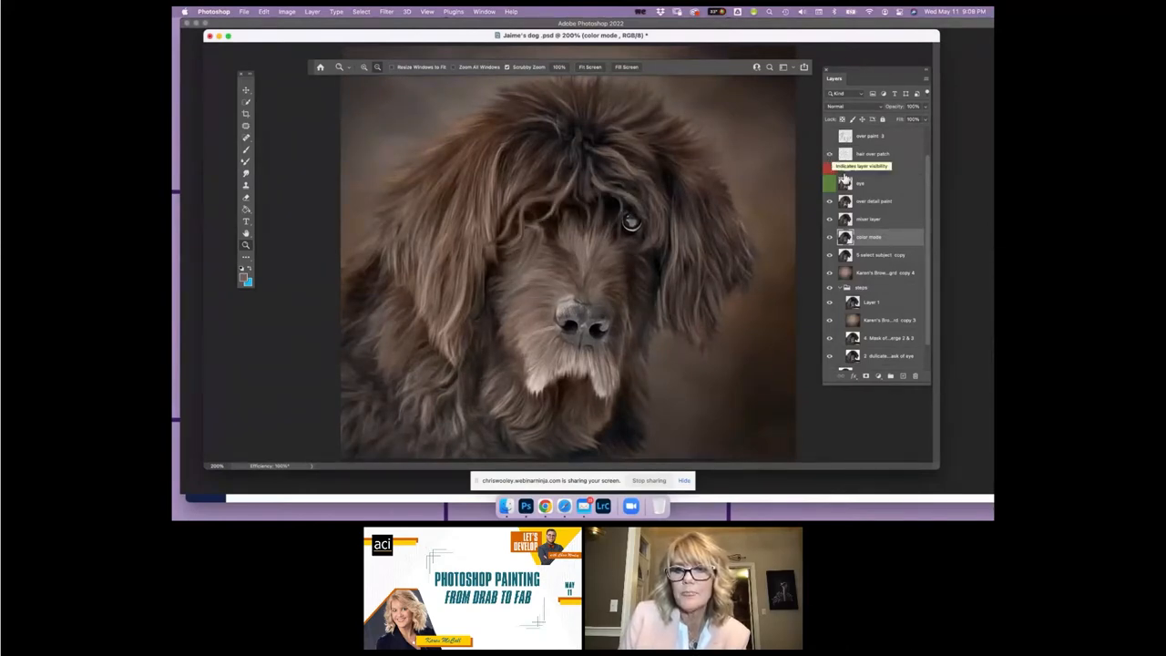
Step: Select the over paint 3 layer and toggle its visibility to compare the added hair strands, leaving the layer shown
left_click(829, 138)
left_click(830, 138)
left_click(830, 139)
left_click(840, 138)
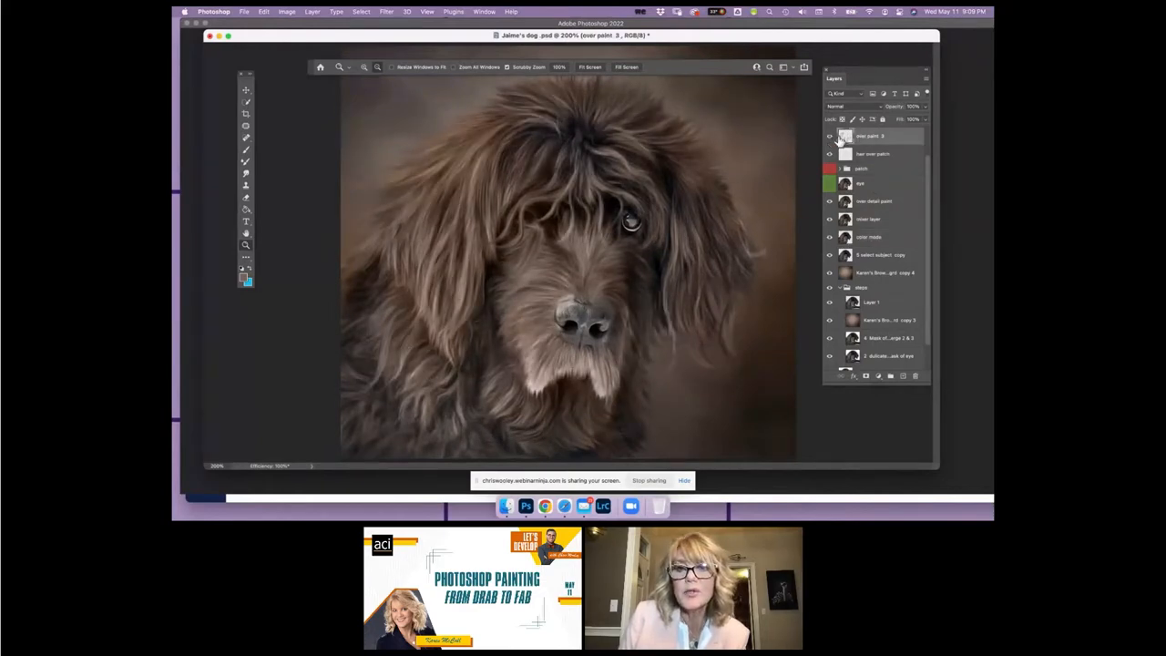
left_click(830, 139)
left_click(829, 139)
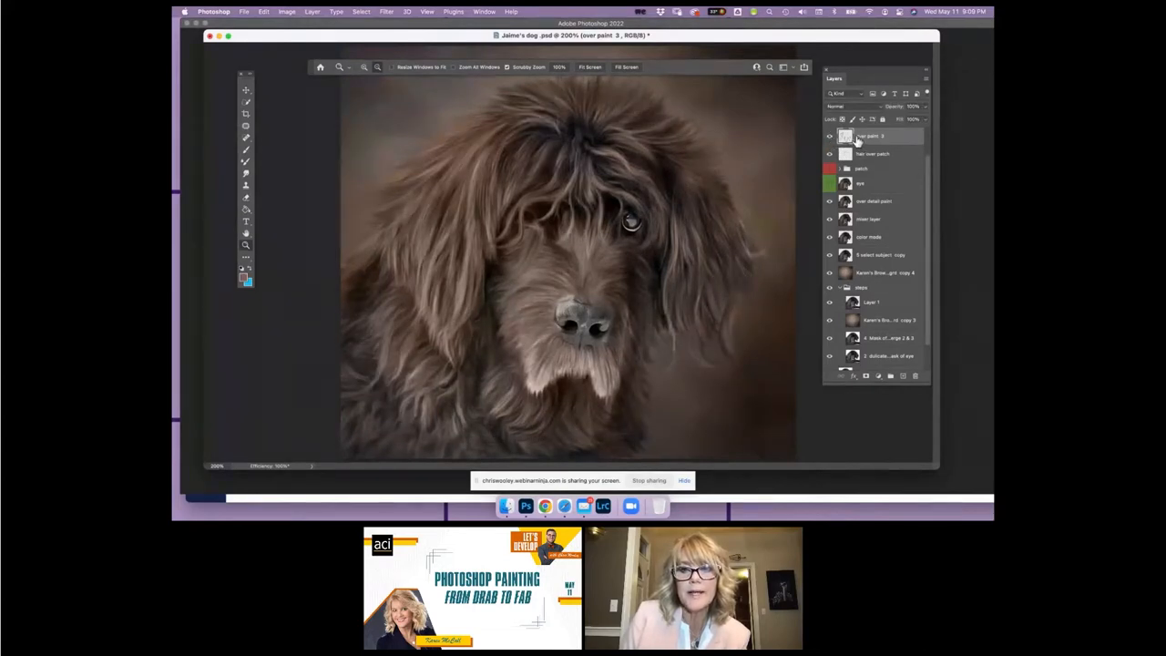
Step: Hide and reshow the over paint 3 layer once more to recheck its painted hair strands
left_click(830, 138)
left_click(829, 138)
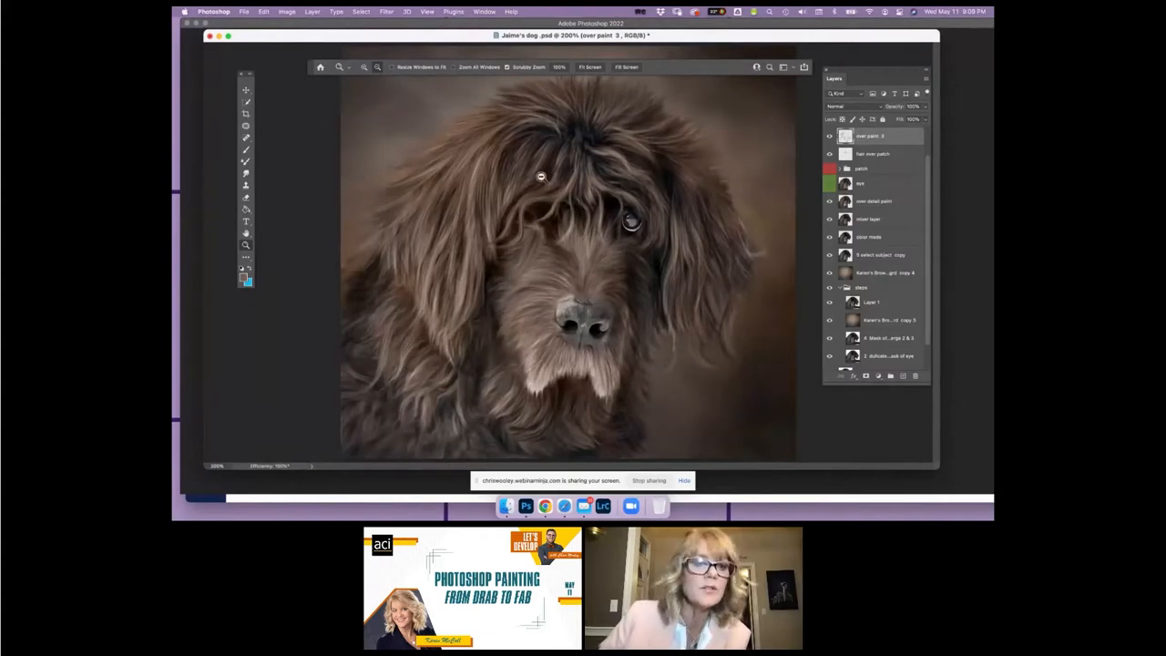
Step: With the Brush tool, sample a fur tone above the ear and lighten the foreground color to a pale greige (H 18, S 13%, B 69%)
left_click(246, 150)
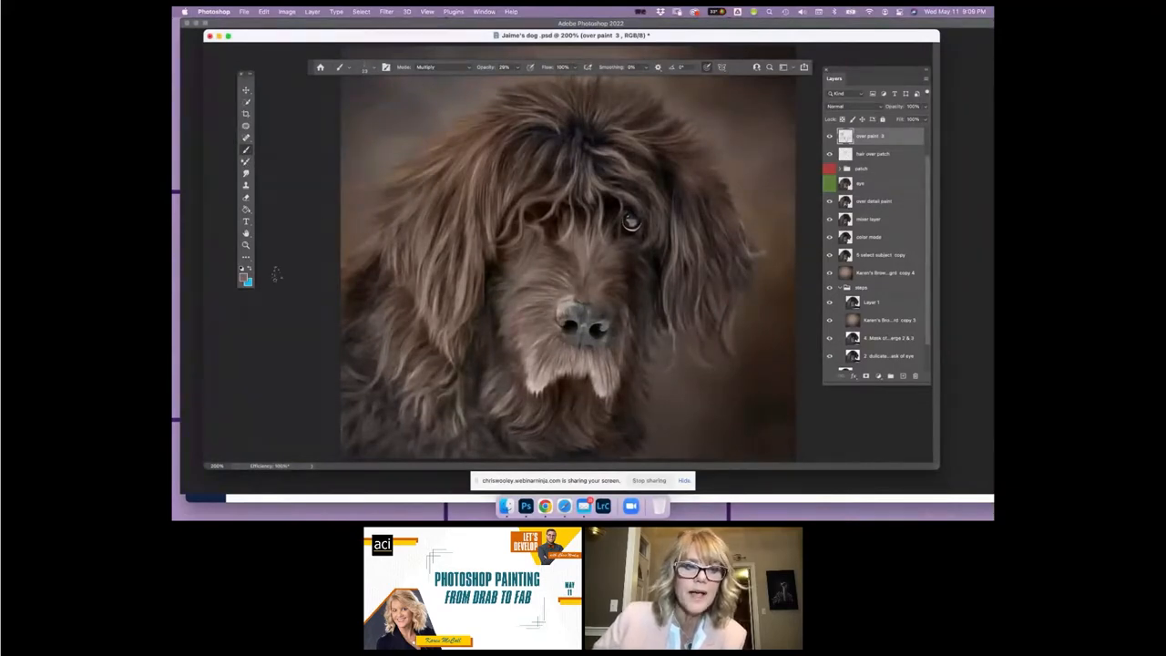
left_click(243, 280)
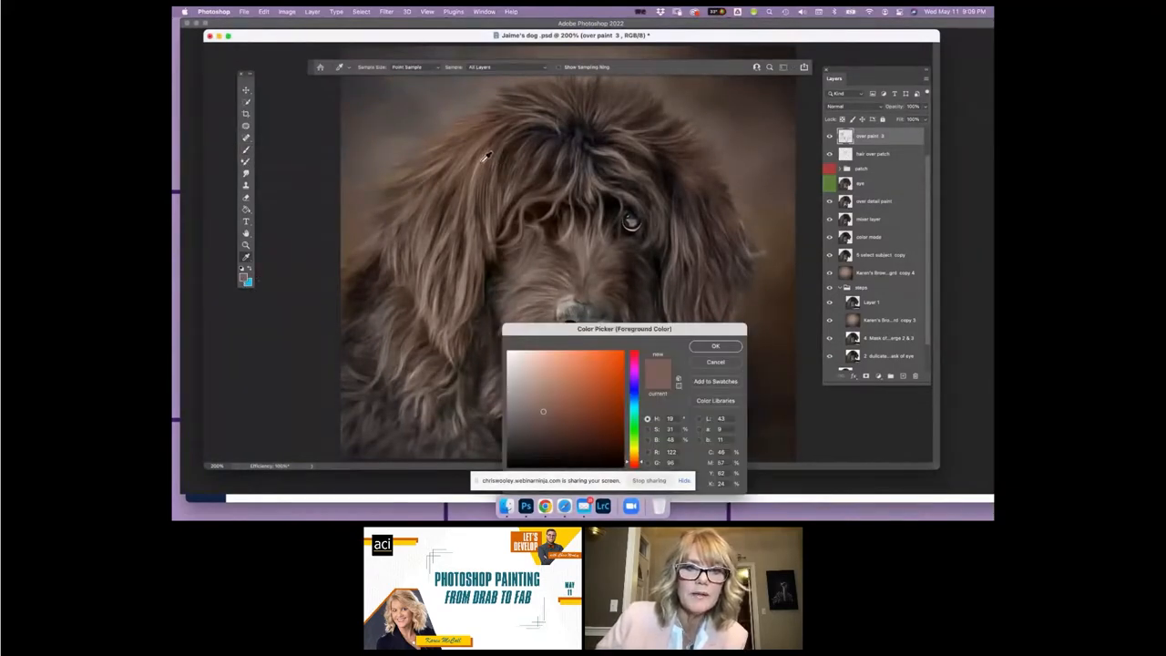
left_click(484, 161)
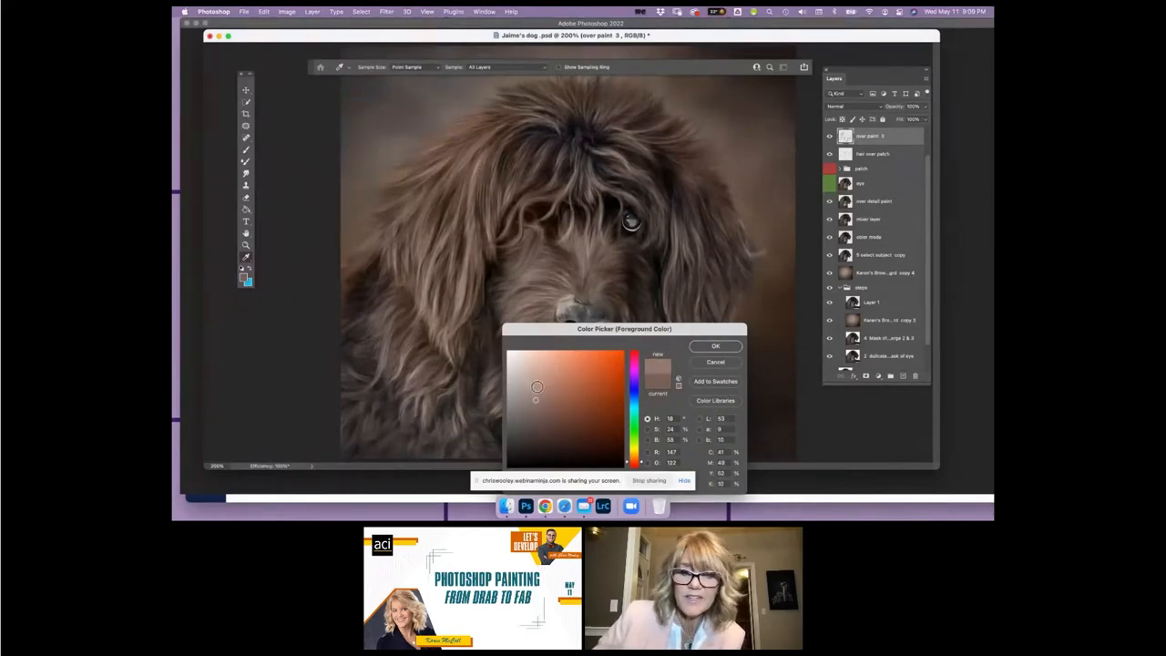
left_click_drag(534, 400, 521, 386)
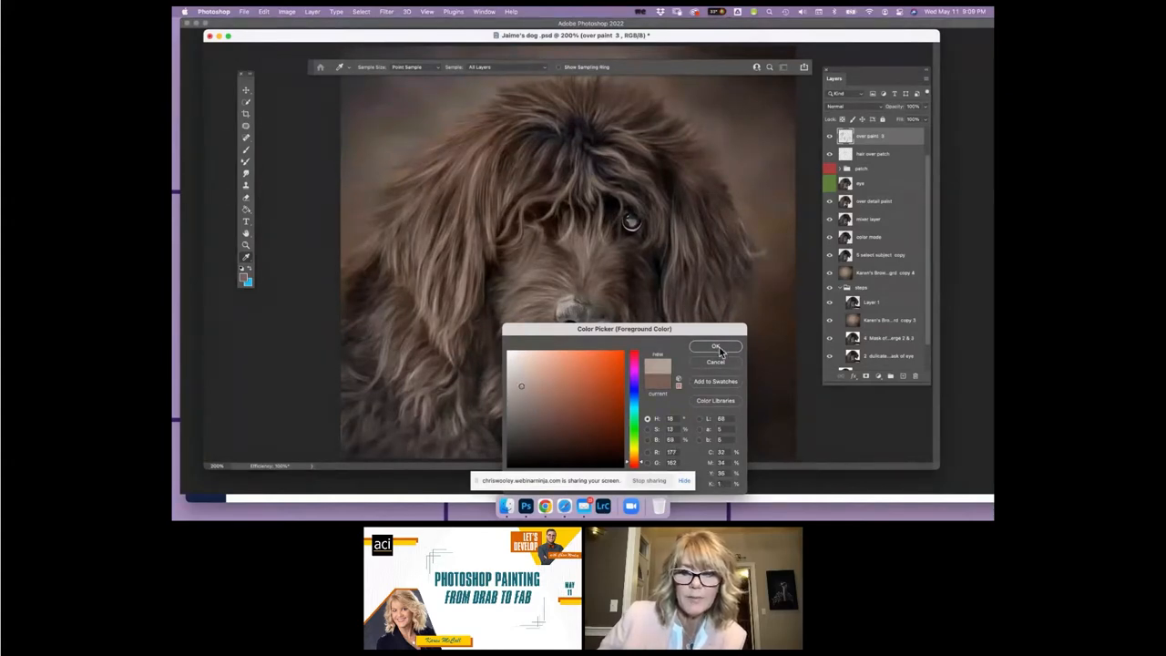
left_click(715, 347)
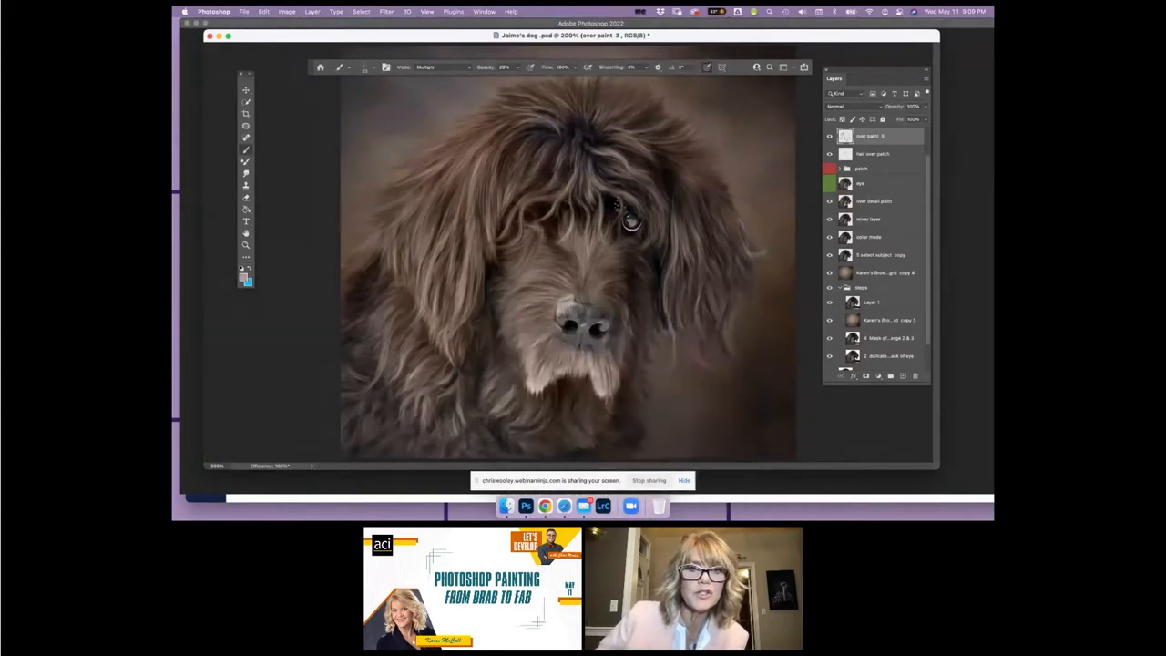
Step: Set the squirrel hair brush to Screen mode, enlarge its tip and set its opacity to 30%
left_click(438, 66)
left_click(436, 117)
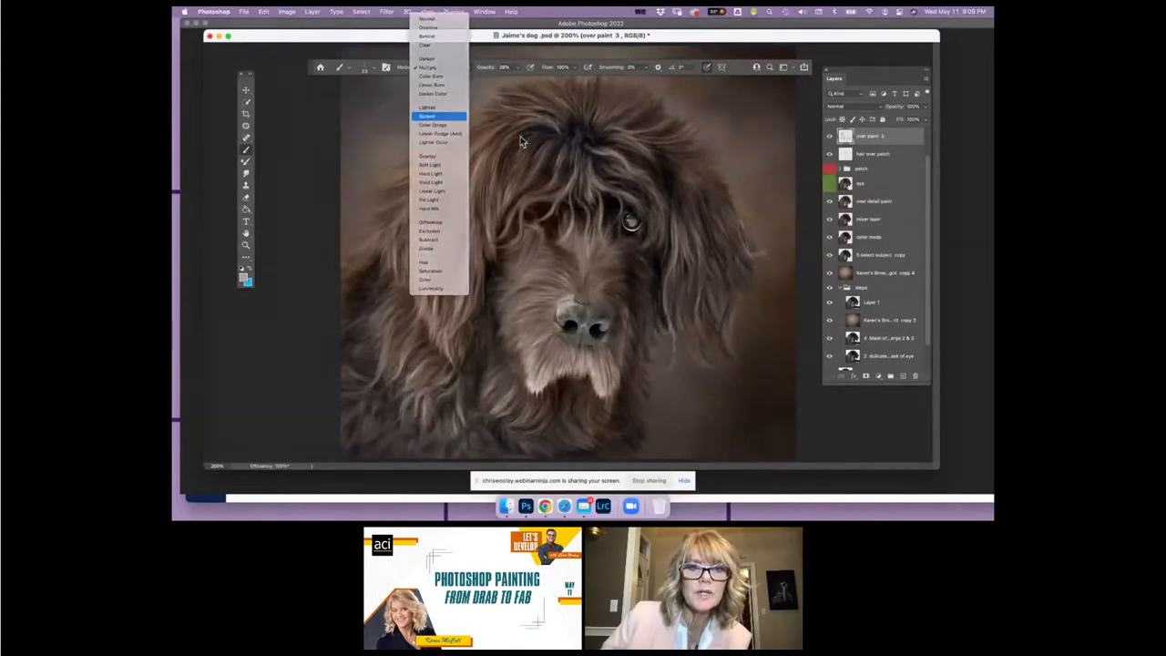
left_click(365, 69)
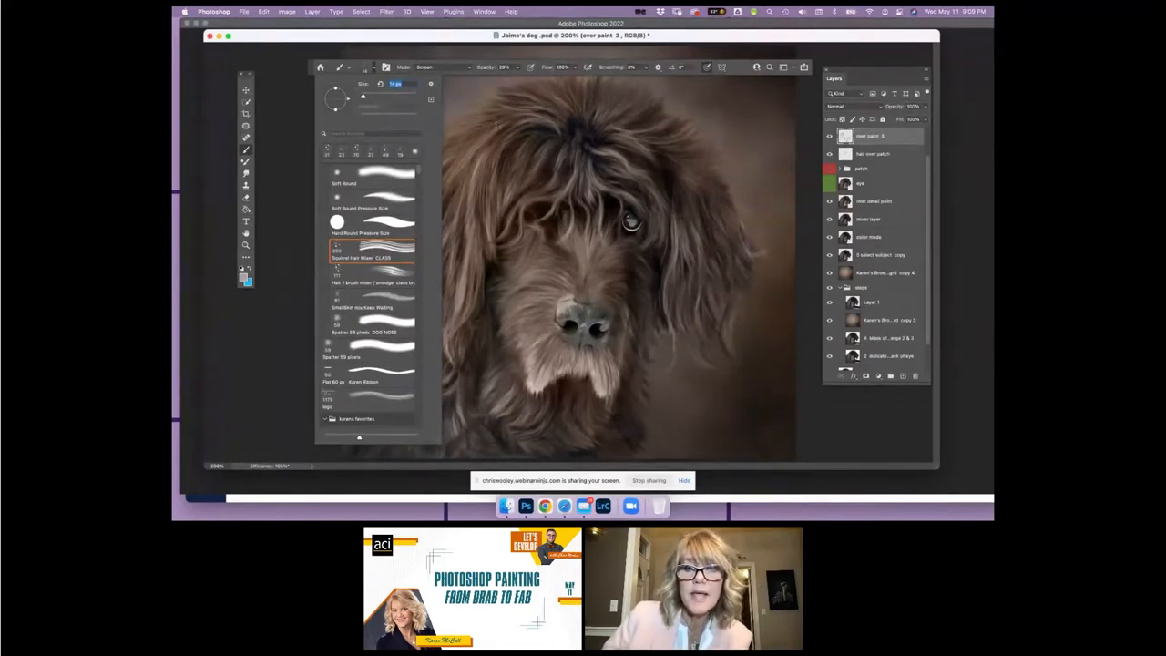
key("Return")
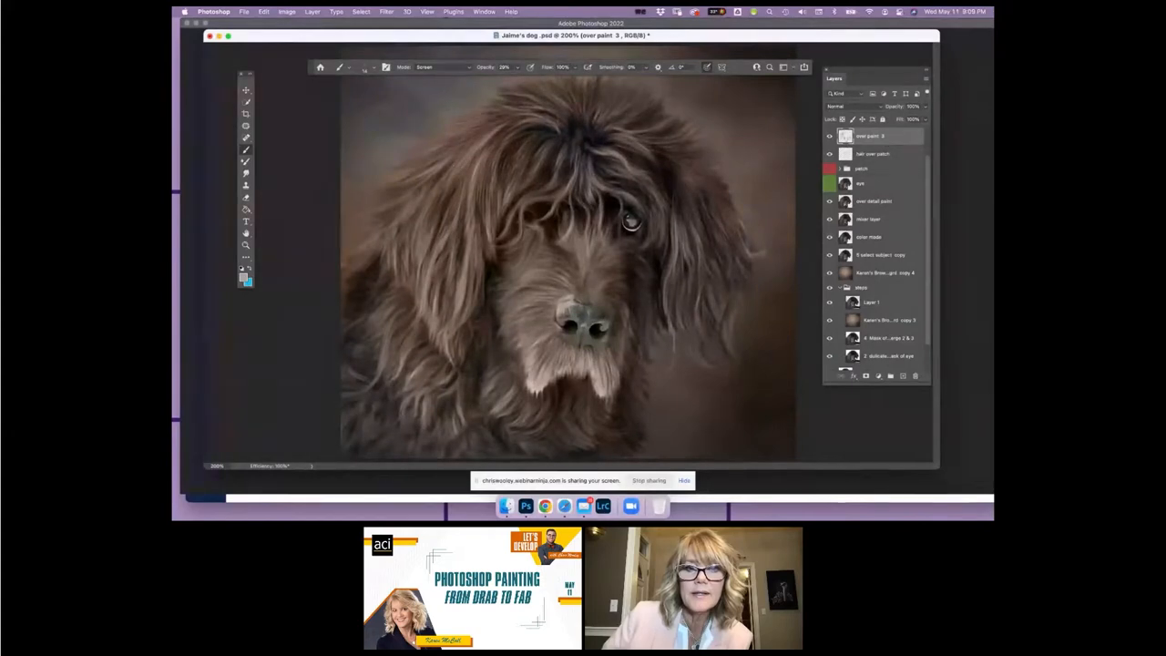
key("8")
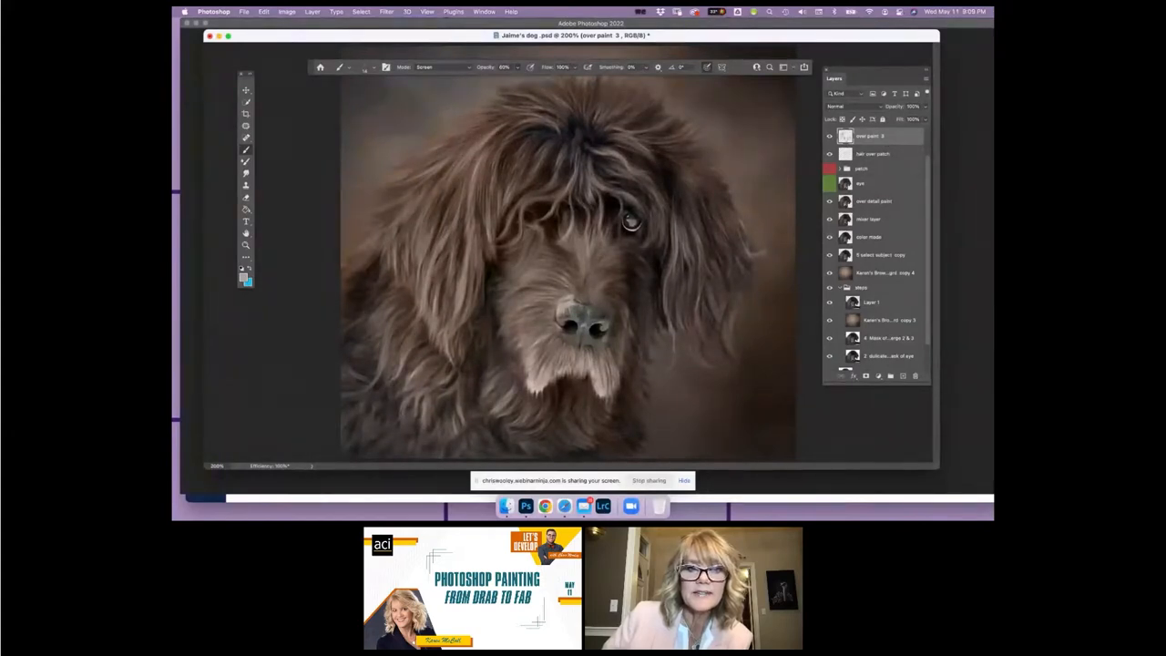
left_click(366, 69)
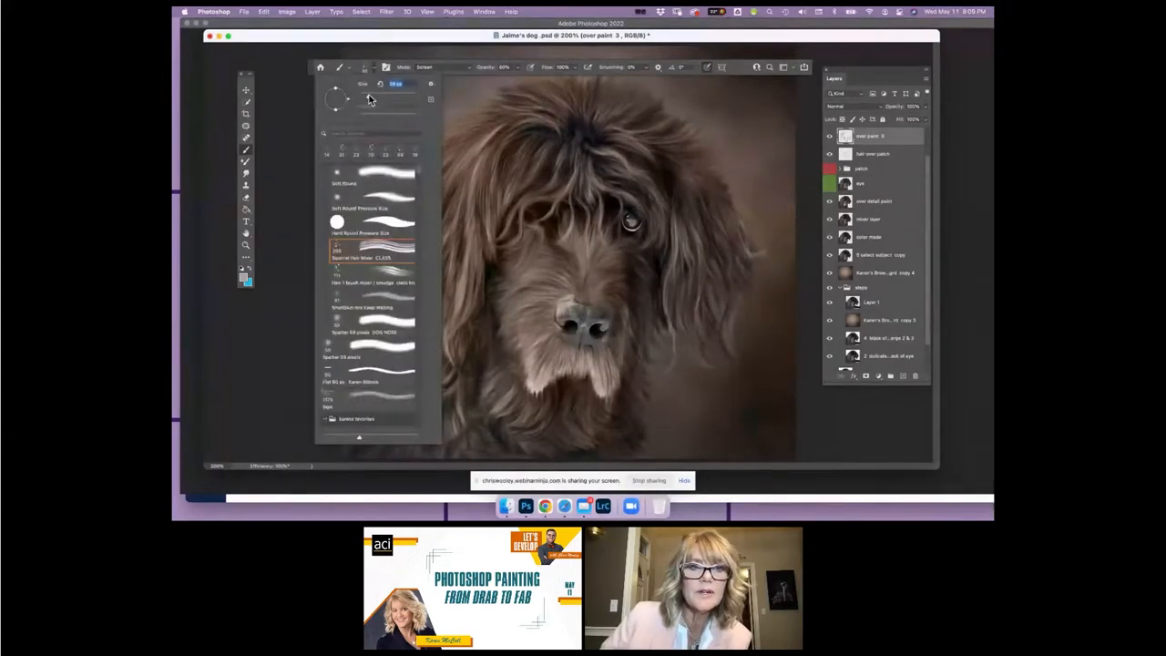
key("Return")
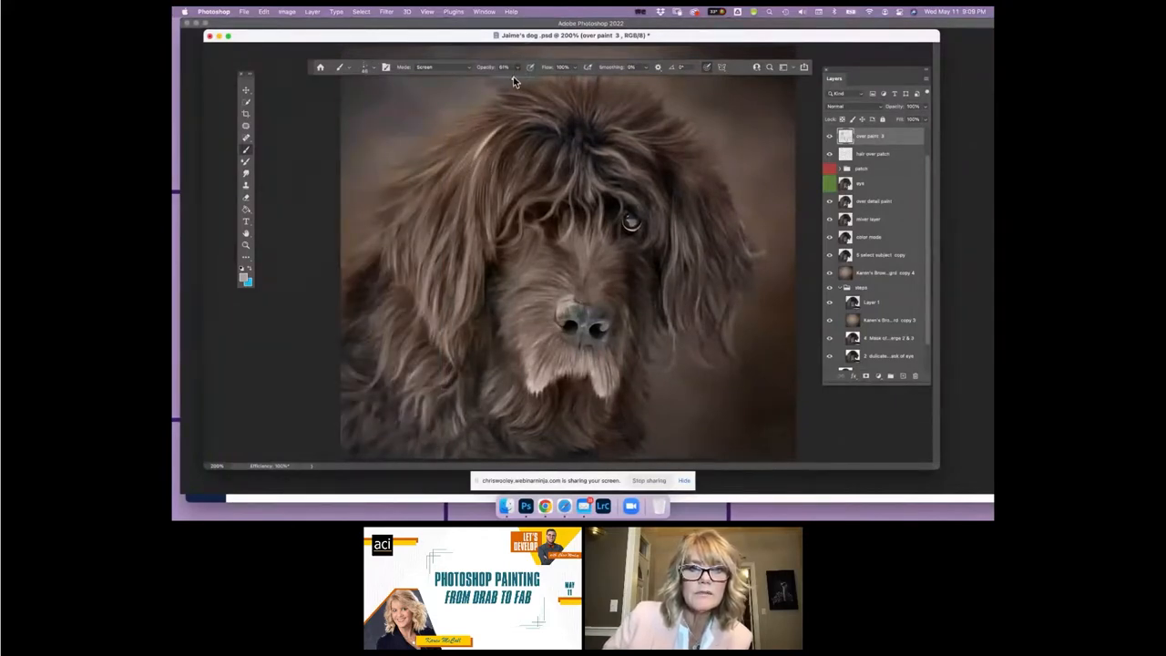
key("4")
key("3")
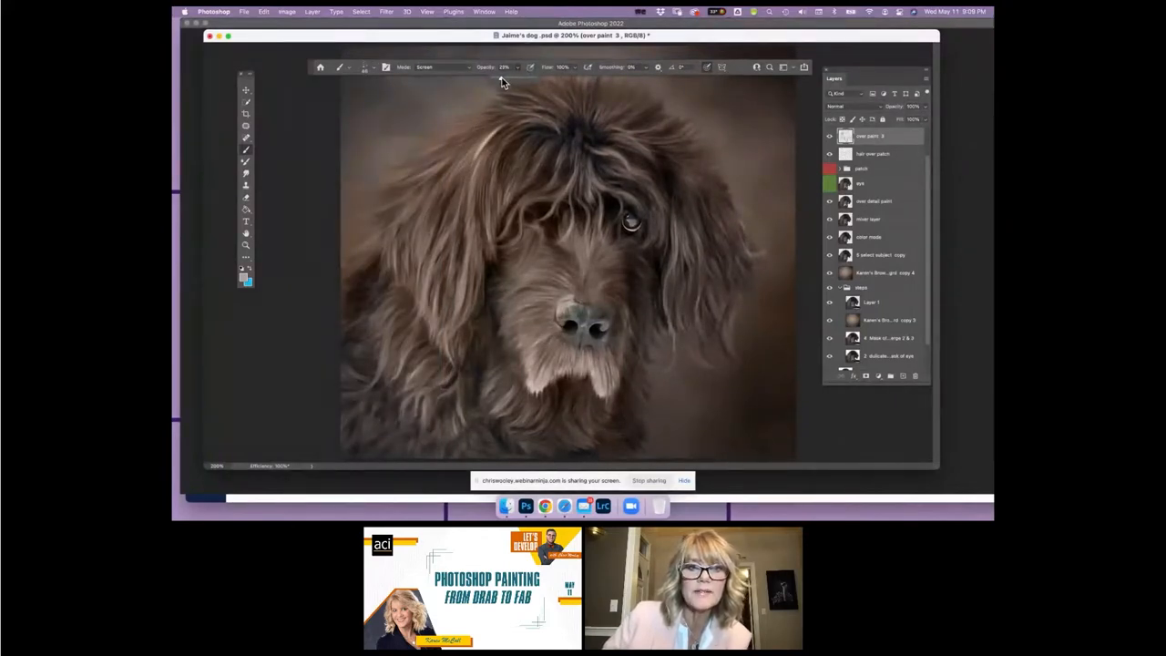
key("3")
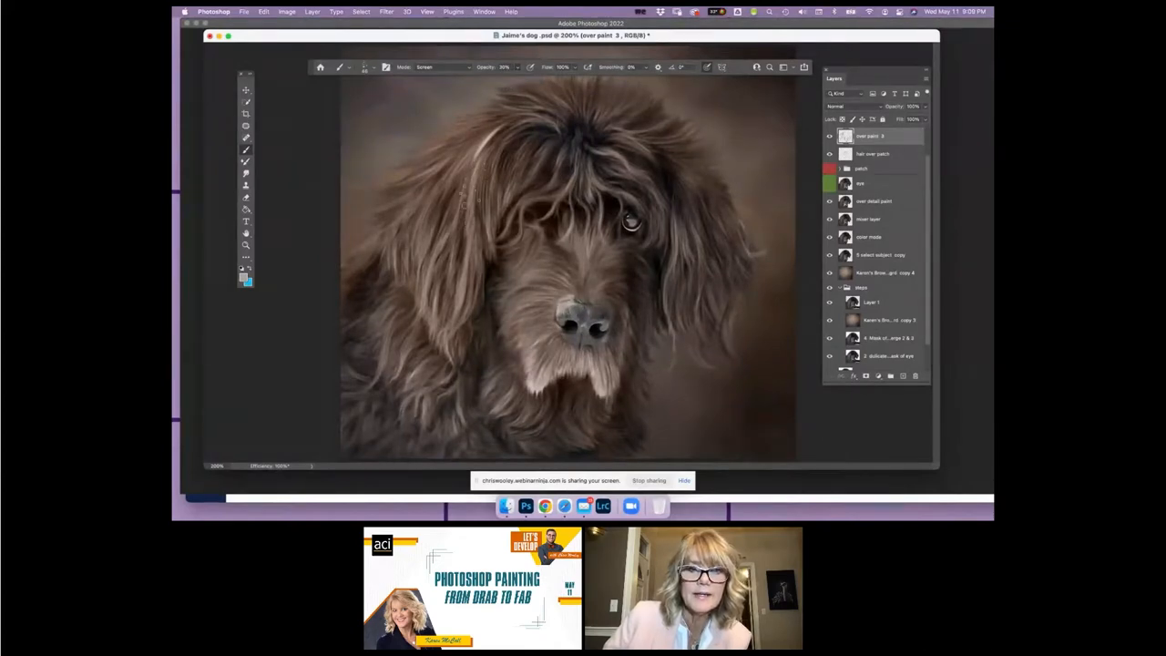
Step: Paint pale Screen-mode hair strands over the dog's ear on the image's left side and across the forehead on over paint 3
left_click_drag(464, 249, 468, 305)
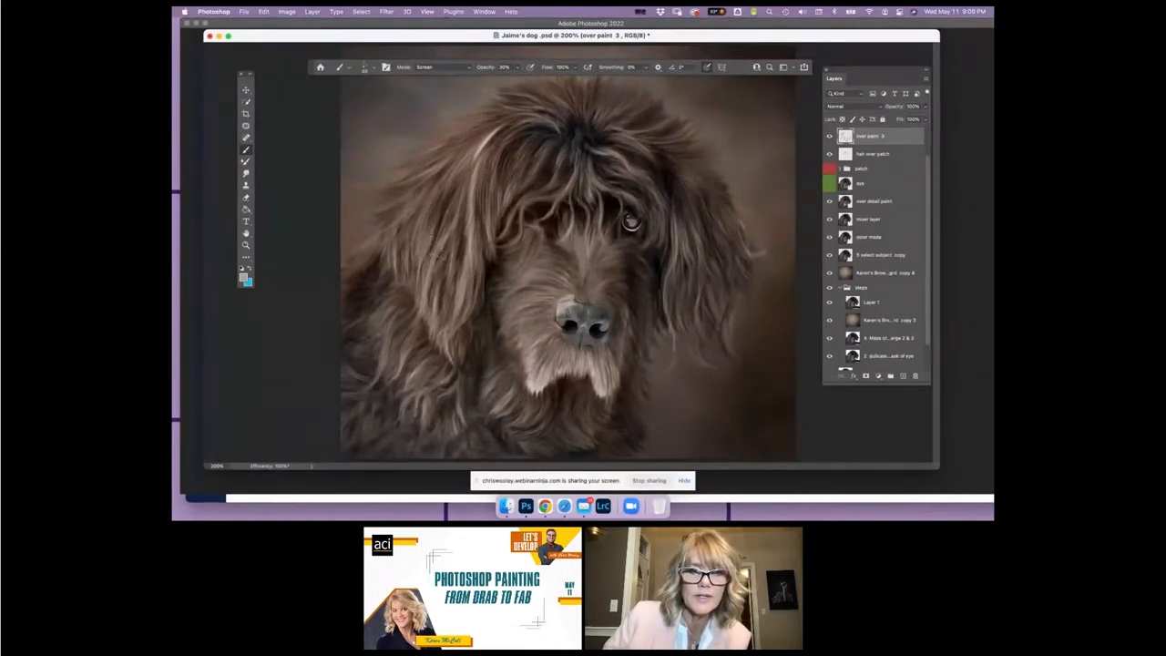
left_click_drag(449, 220, 450, 169)
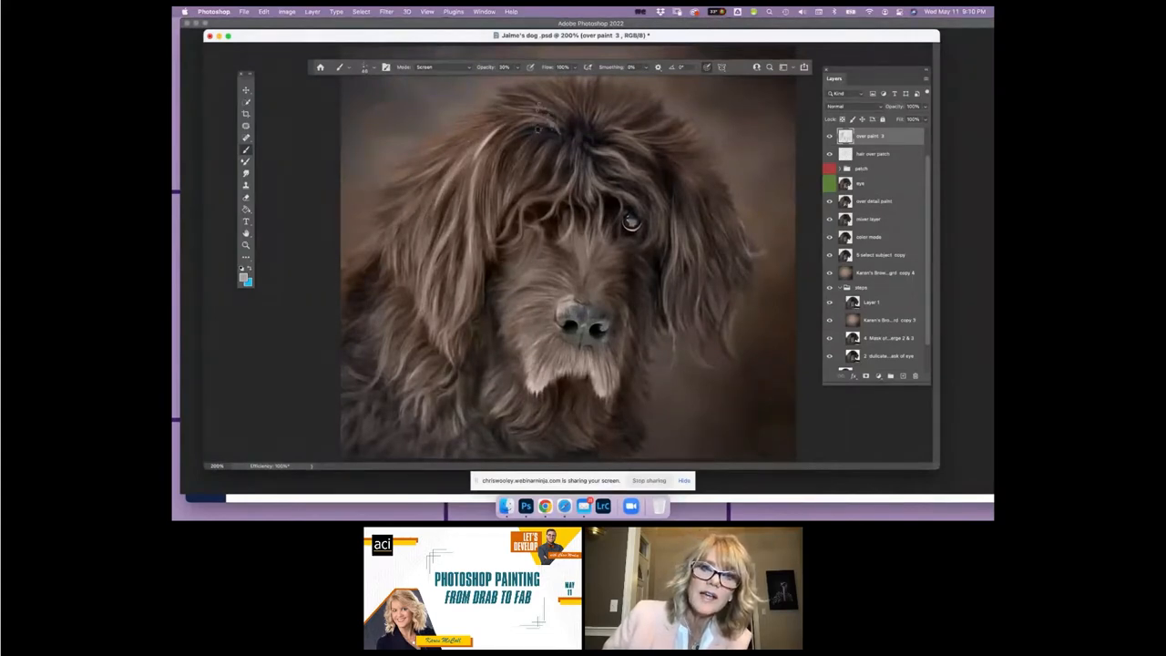
mouse_move(551, 144)
left_mouse_down()
mouse_move(525, 193)
mouse_move(537, 184)
left_mouse_up()
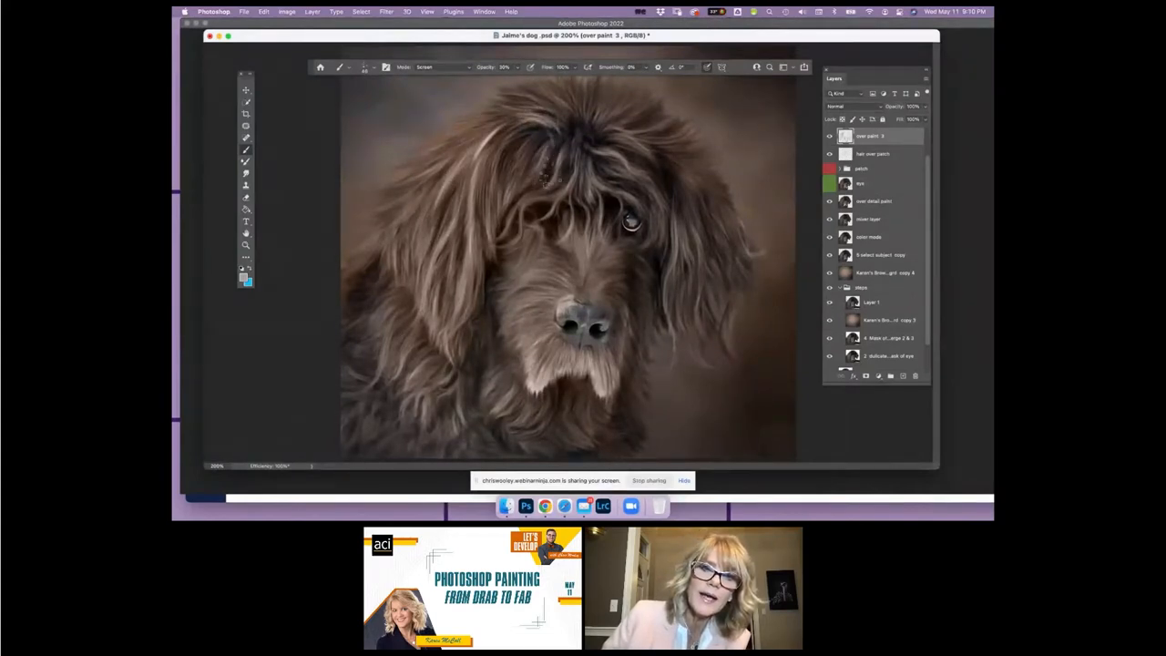
left_click_drag(405, 266, 409, 224)
mouse_move(438, 162)
left_mouse_down()
mouse_move(412, 182)
mouse_move(441, 165)
left_mouse_up()
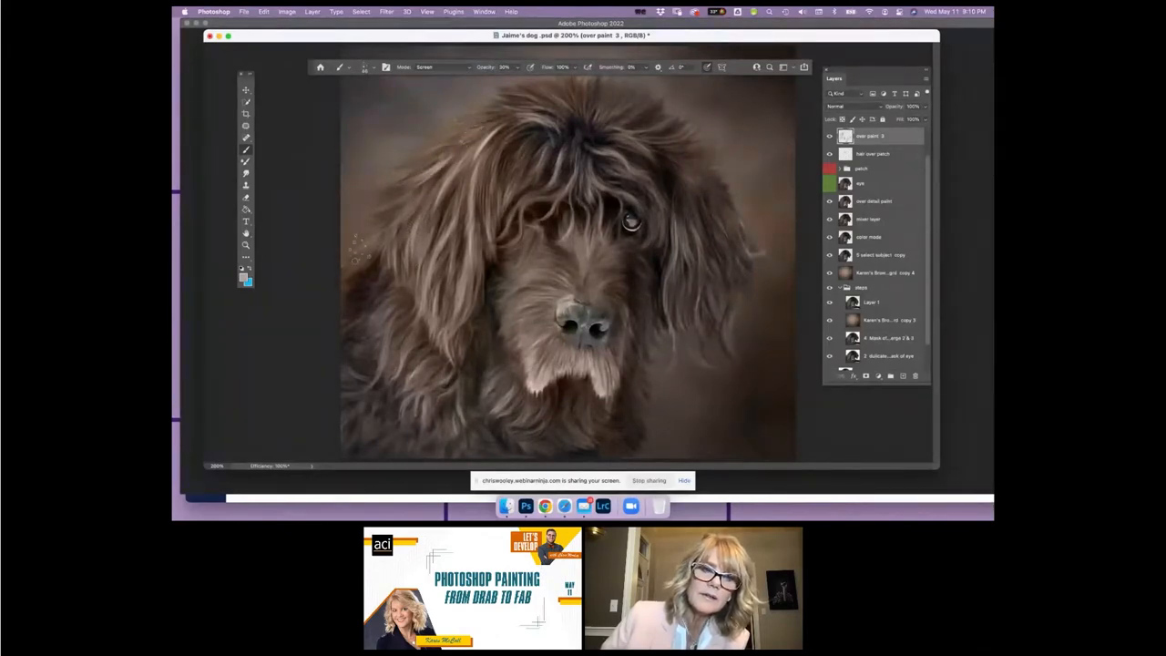
Step: Change the foreground color to a warm medium brown (H 22, B 49%) based on a tone sampled from the muzzle fur
left_click(243, 276)
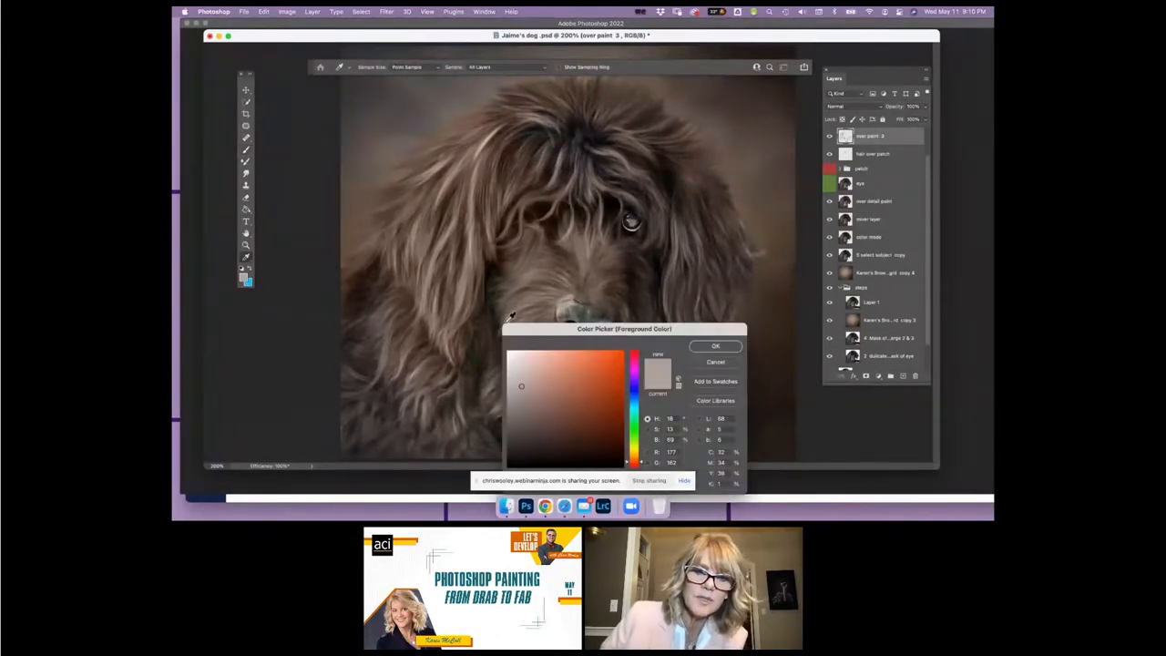
left_click(531, 366)
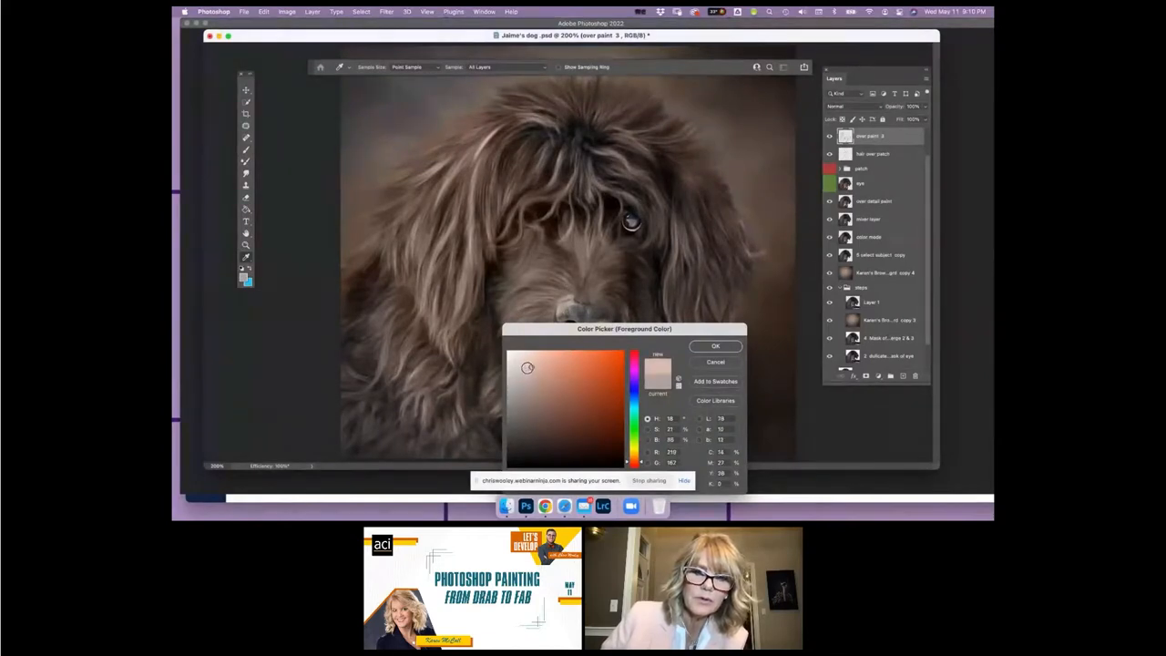
left_click(556, 289)
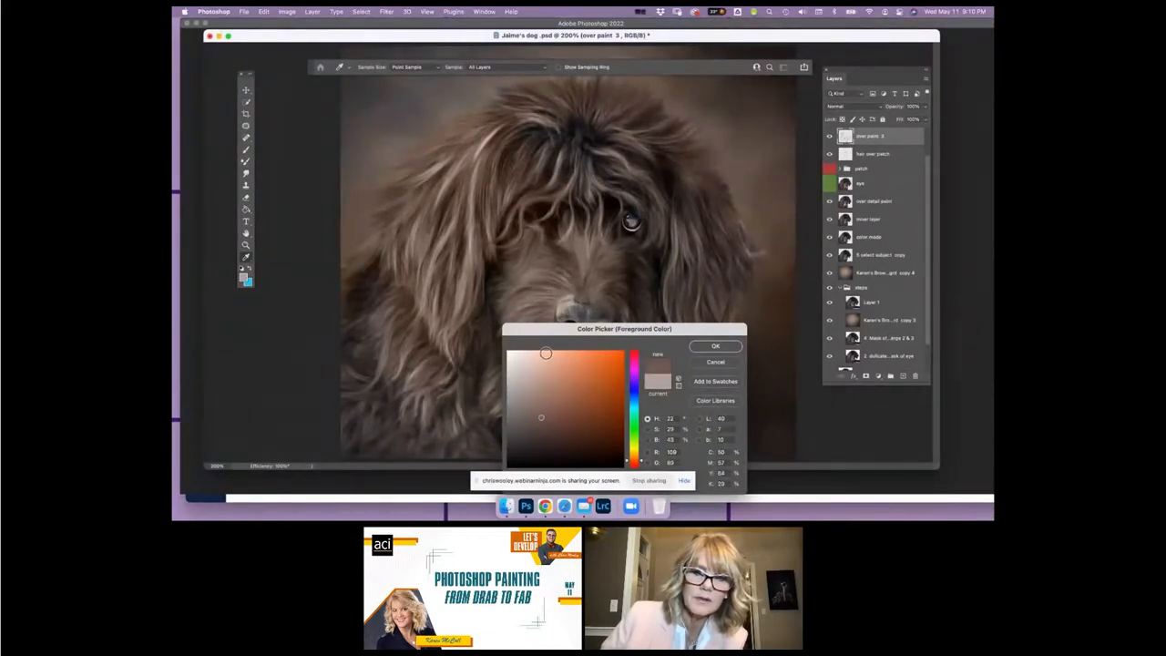
left_click(549, 410)
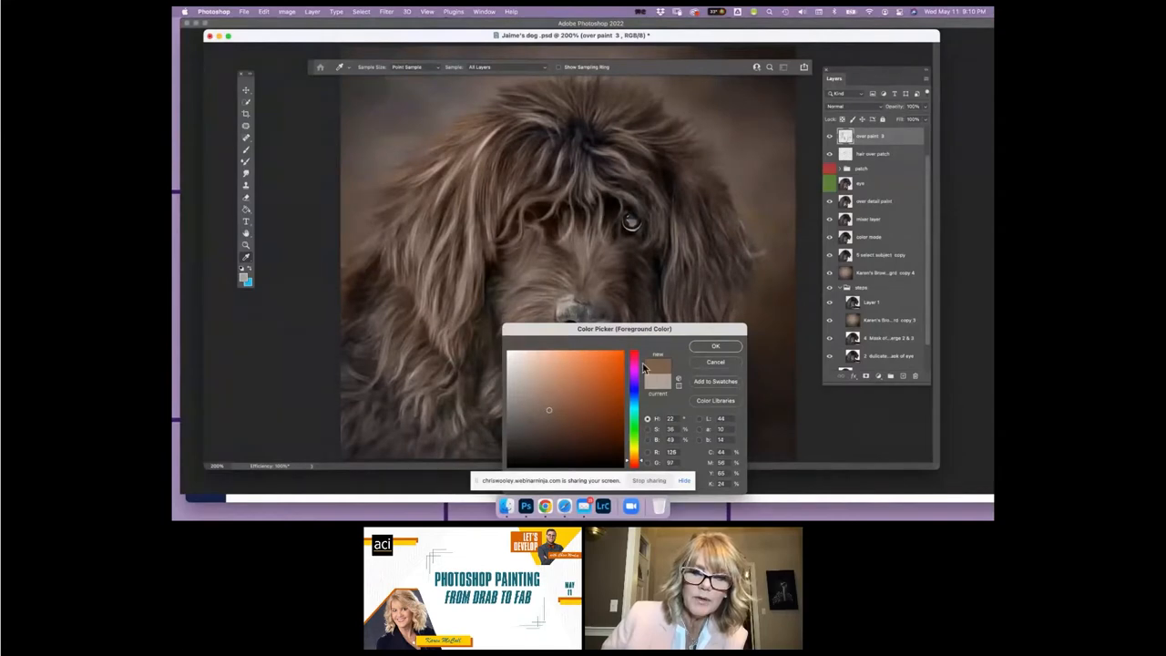
left_click(715, 346)
key("b")
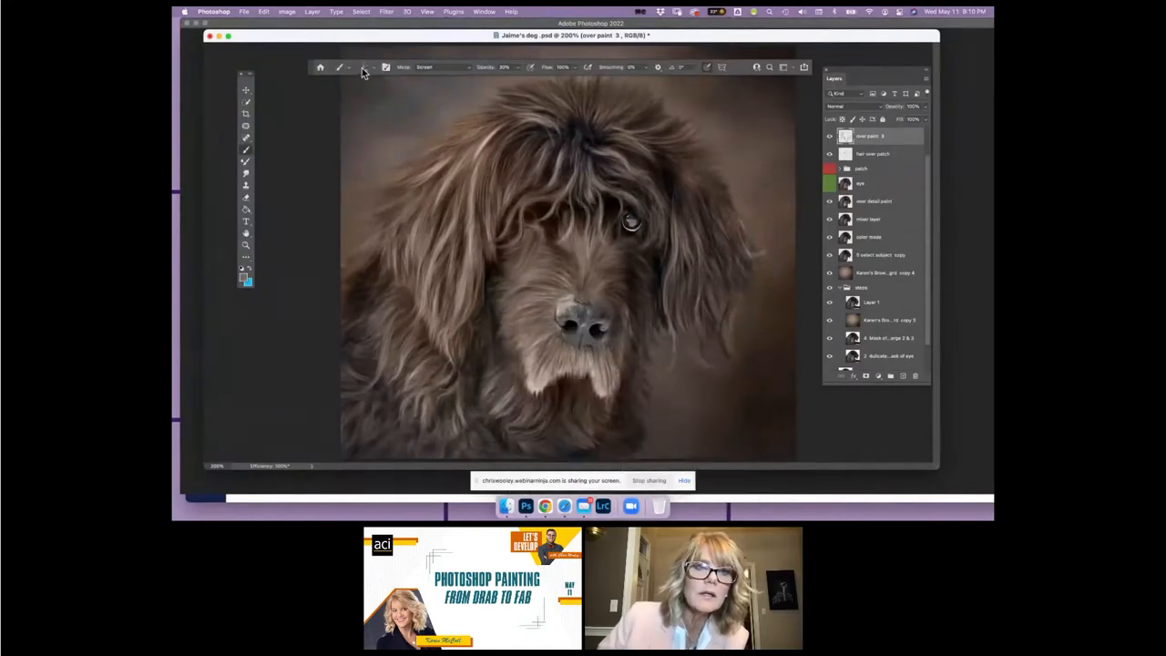
Step: Reduce the brush size, raise its opacity to 68% and paint brown strands on the ear on the image's left side
left_click(362, 69)
left_click(499, 143)
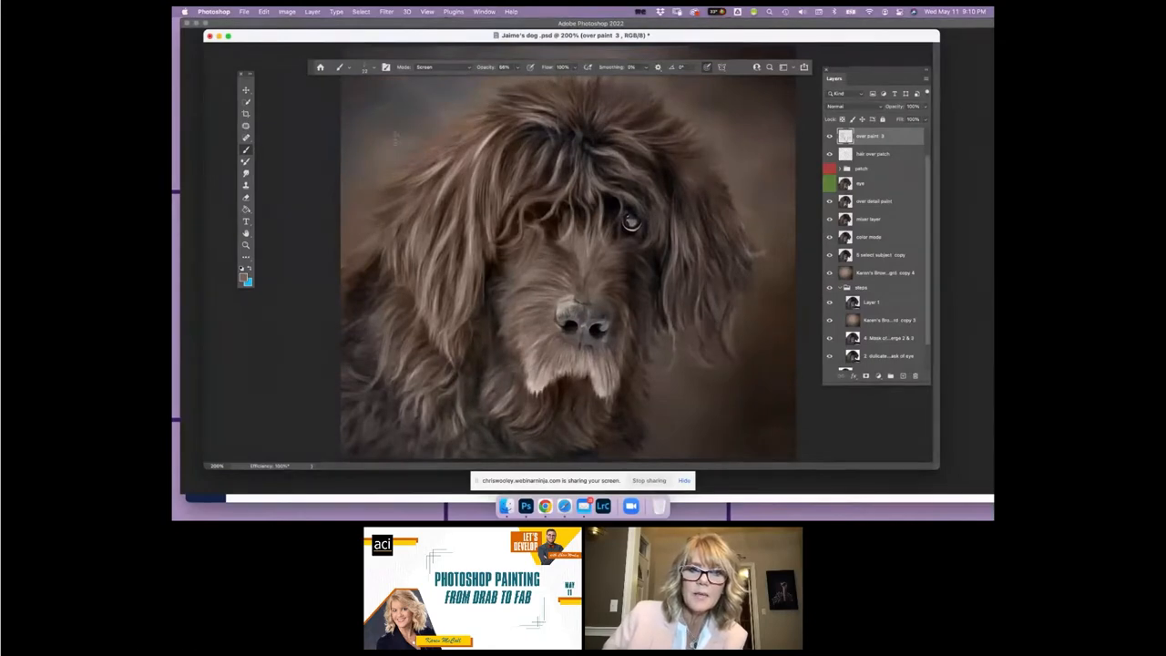
left_click_drag(455, 261, 458, 226)
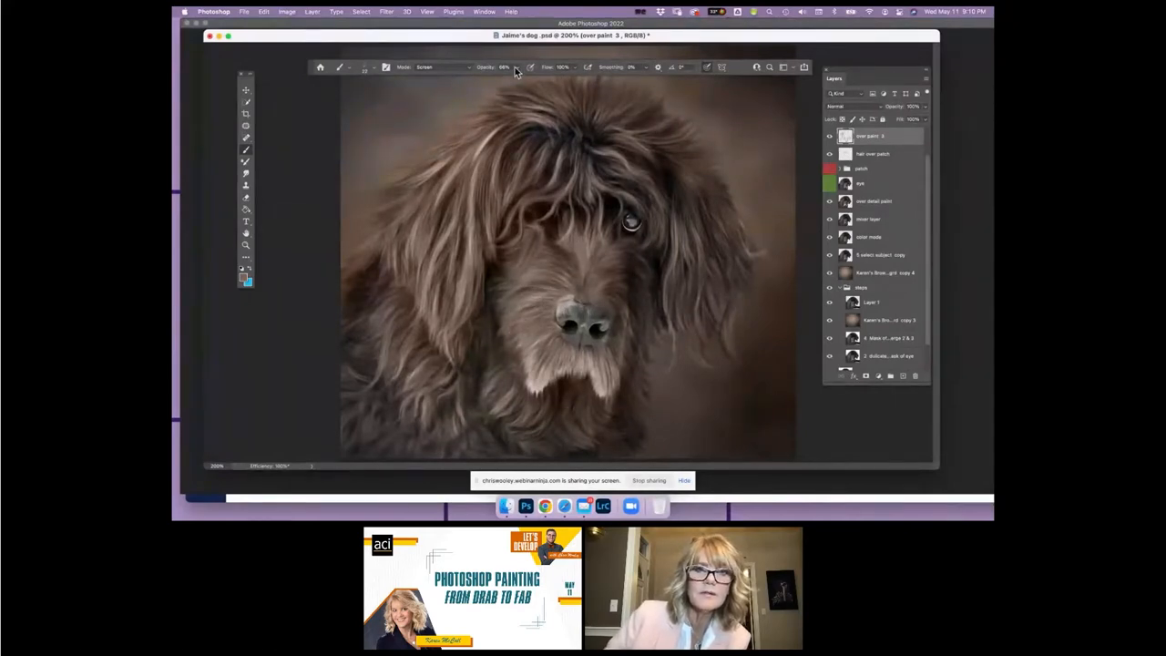
Step: Lighten the foreground color from the medium brown to a paler beige
left_click(244, 278)
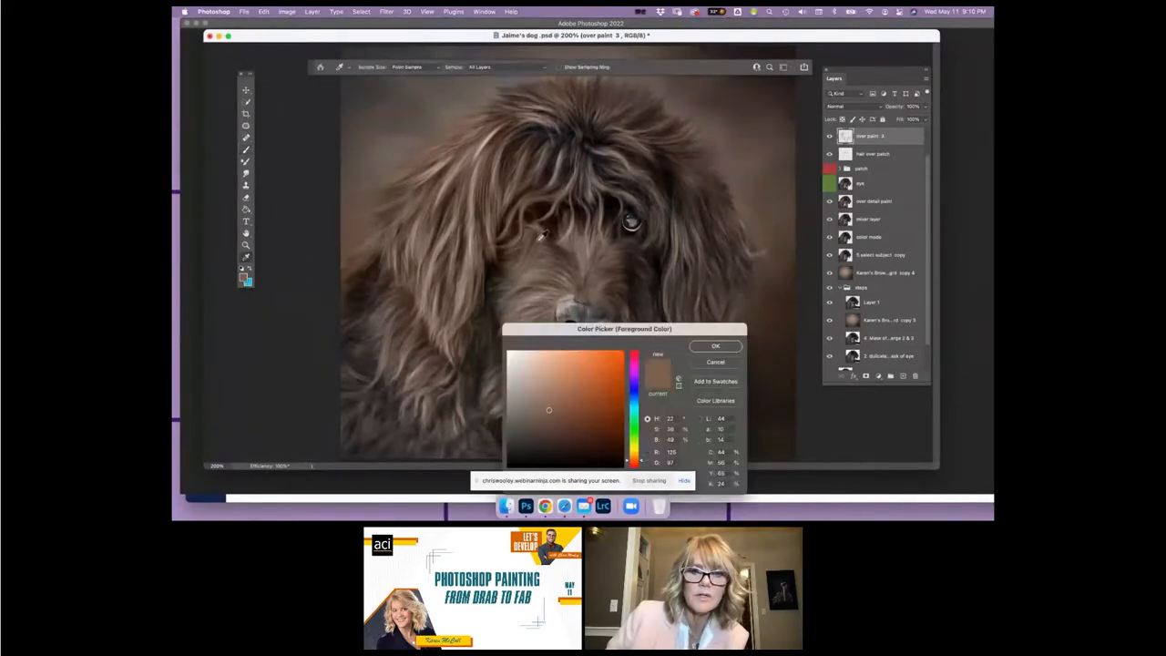
left_click(538, 397)
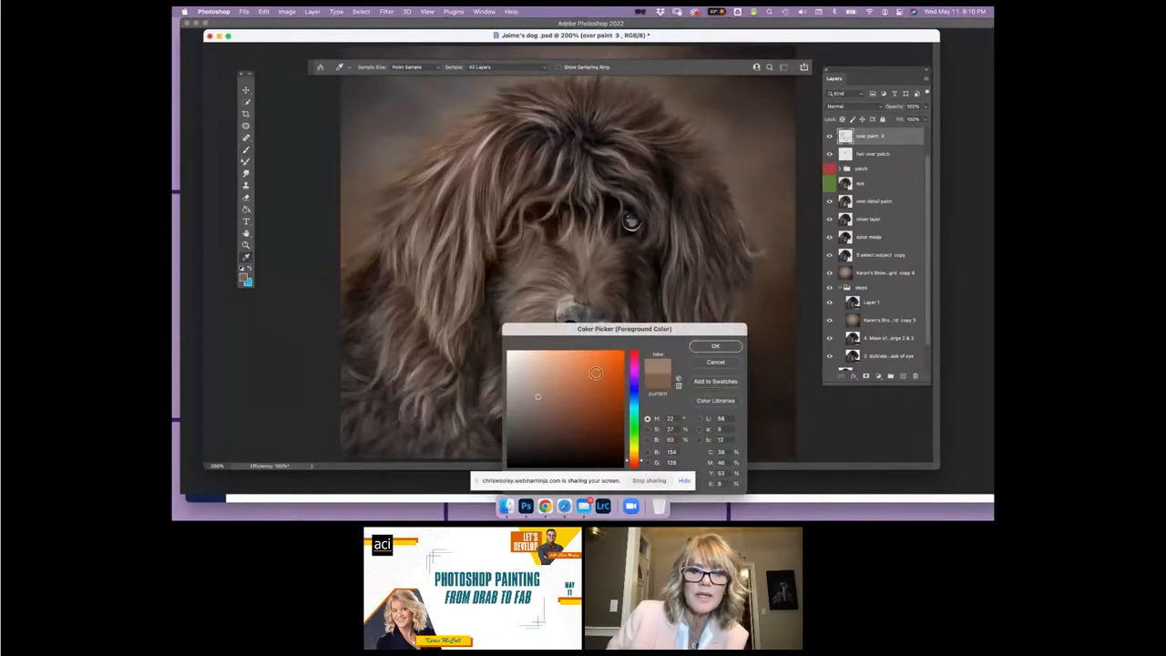
left_click(534, 380)
left_click(715, 346)
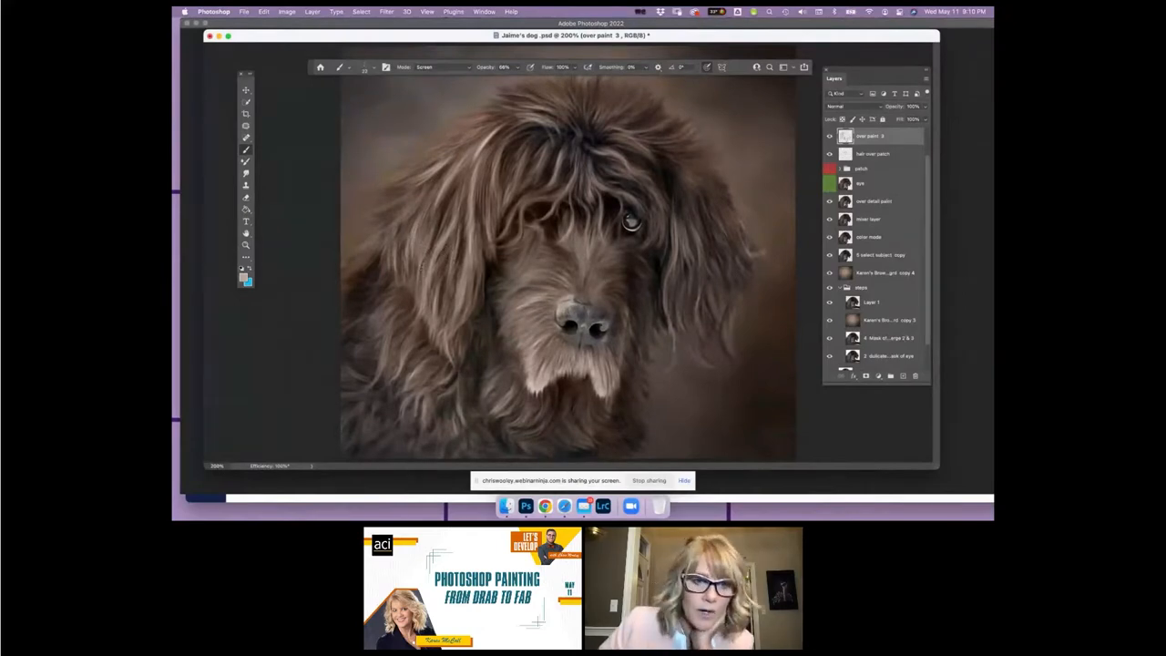
Step: Paint fine light beige hair strands over both ears, the forehead and the crown on the over paint 3 layer
left_click_drag(452, 253, 446, 283)
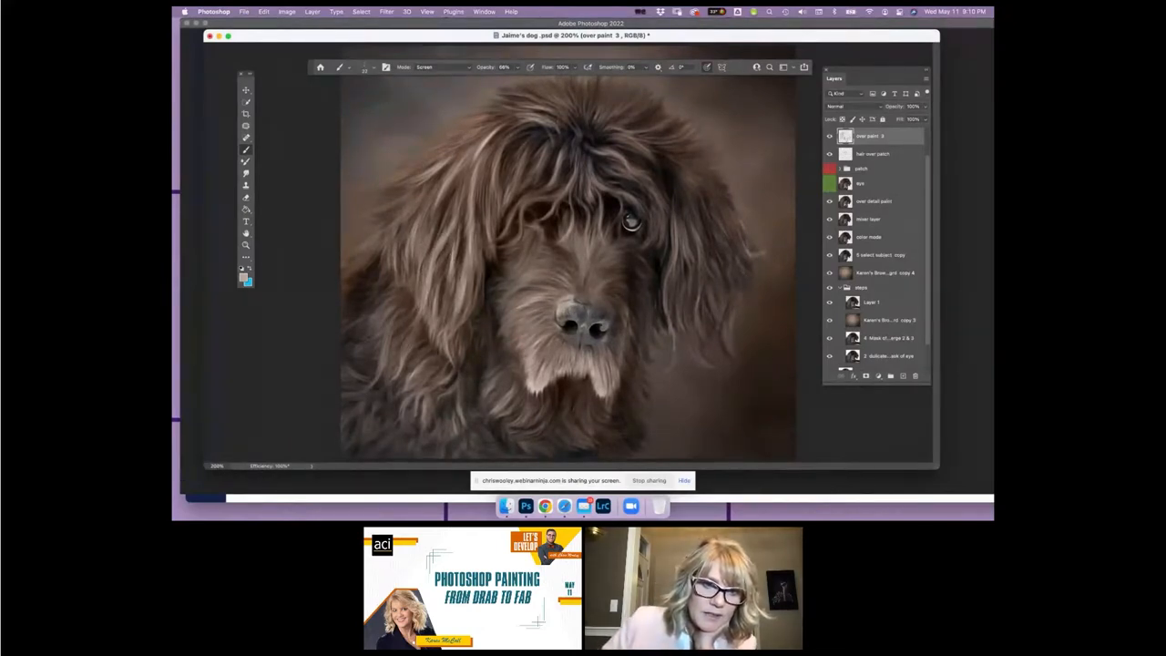
left_click_drag(489, 171, 492, 220)
left_click_drag(521, 154, 515, 195)
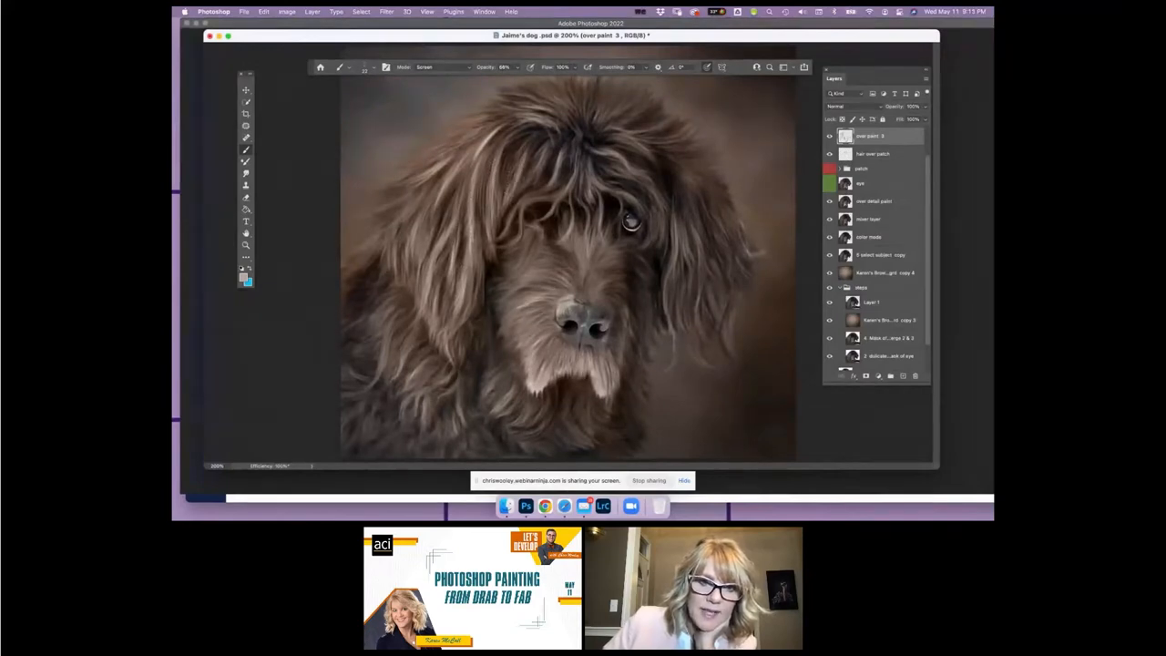
left_click_drag(528, 133, 510, 181)
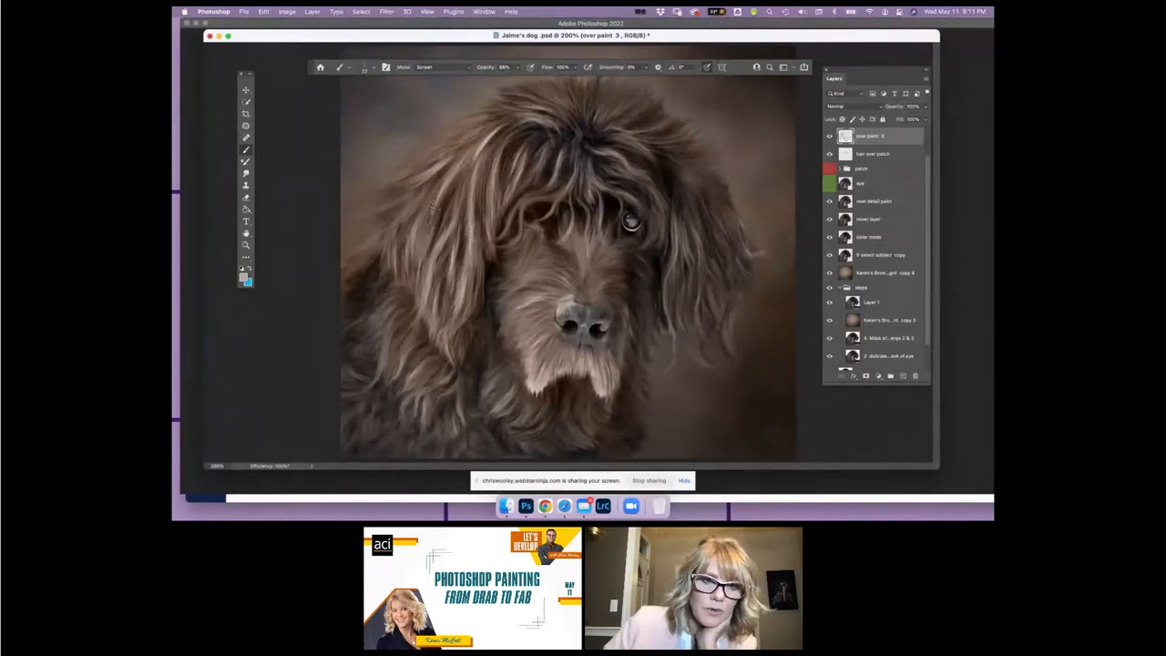
left_click_drag(430, 200, 421, 213)
mouse_move(442, 173)
left_mouse_down()
mouse_move(426, 207)
mouse_move(398, 224)
left_mouse_up()
left_click_drag(444, 152, 477, 136)
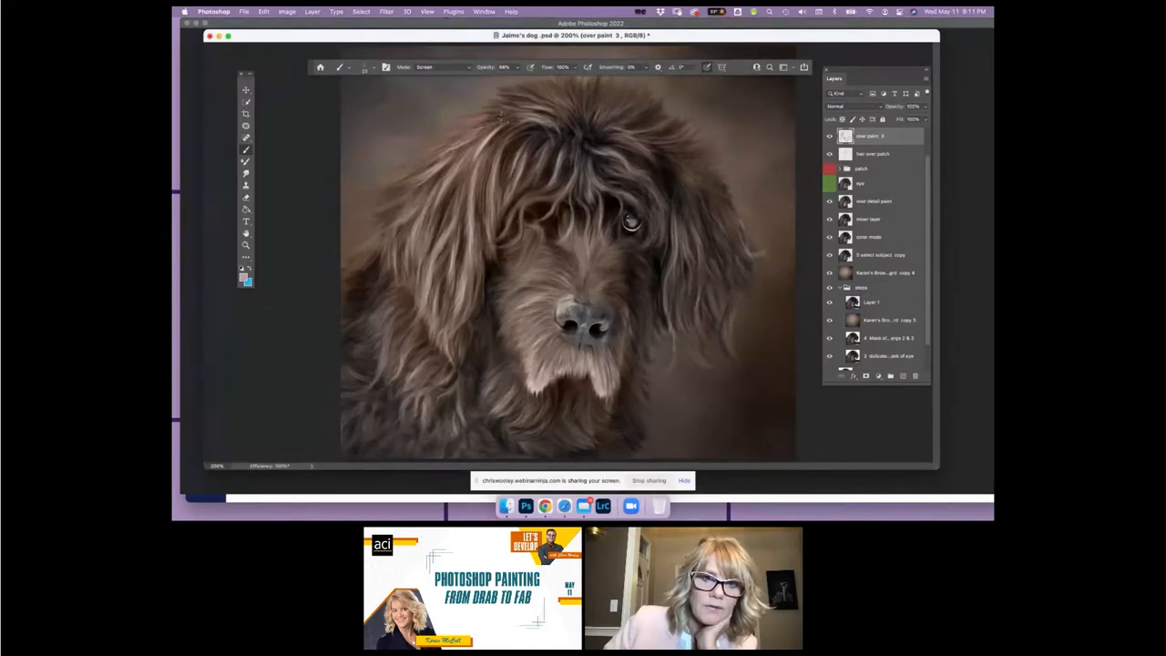
mouse_move(583, 108)
left_mouse_down()
mouse_move(607, 133)
mouse_move(631, 122)
left_mouse_up()
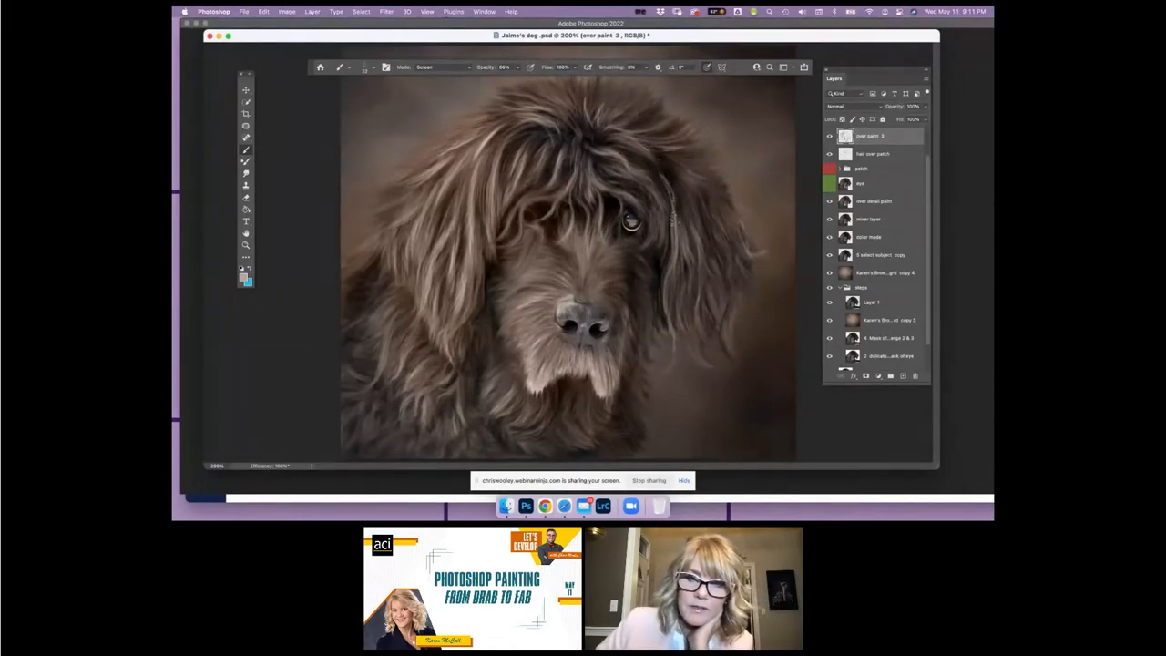
left_click_drag(663, 271, 672, 355)
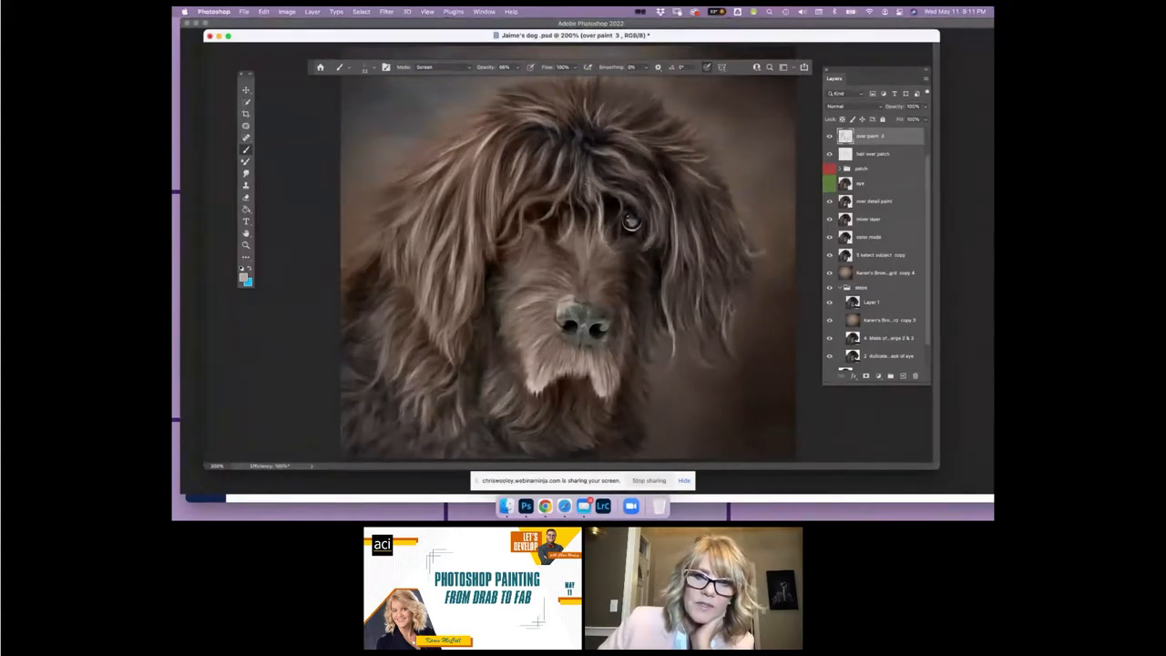
Step: Set the brush to Multiply mode, sample a darker fur tone as the foreground color and paint a dark strand on the forehead
left_click(436, 68)
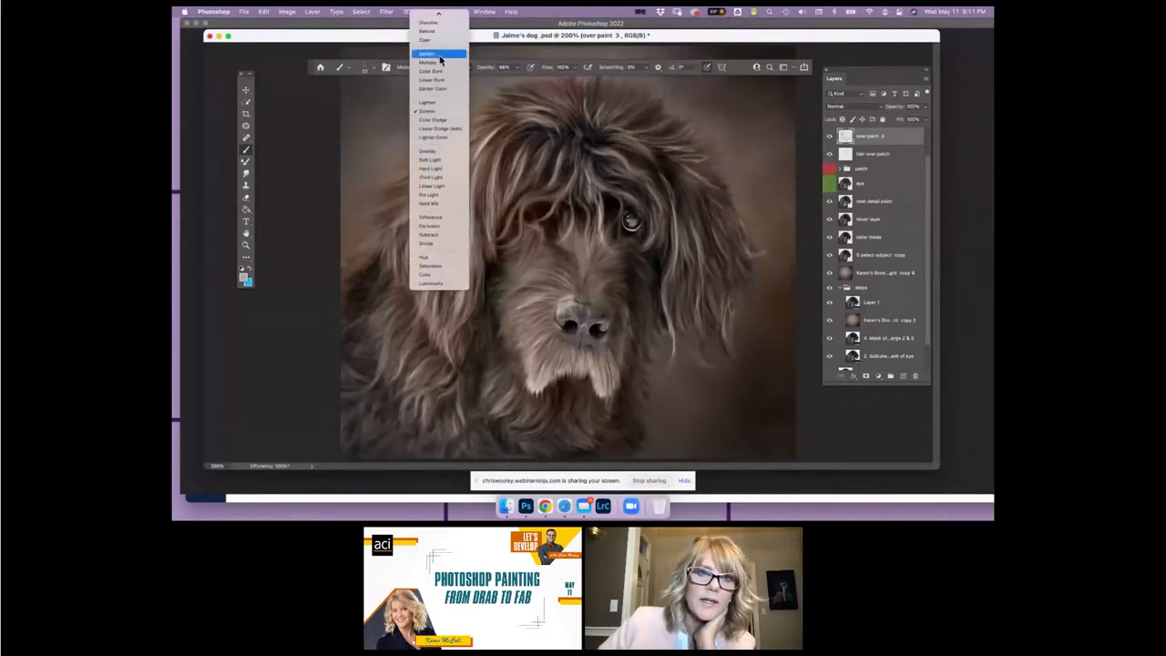
left_click(439, 67)
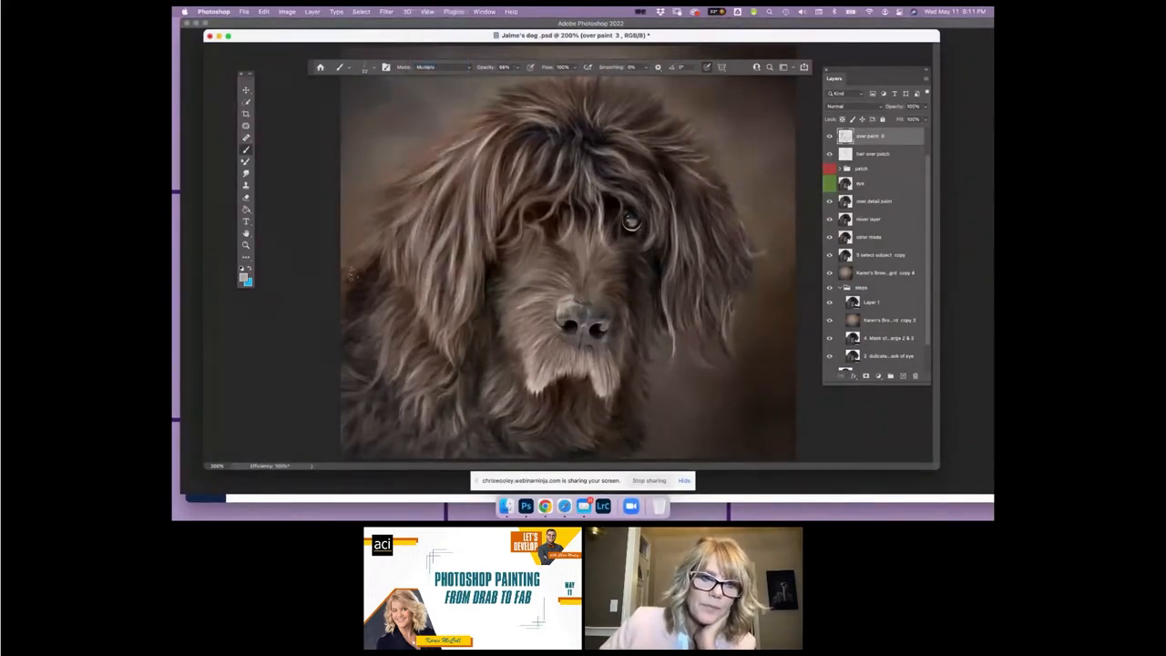
left_click(242, 278)
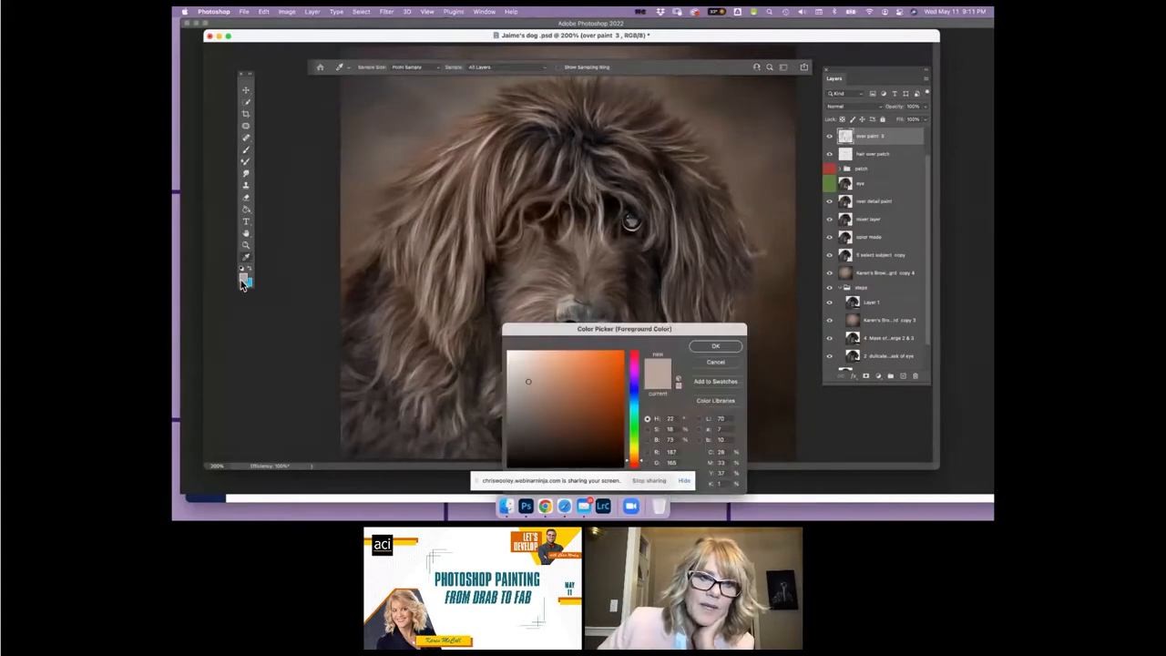
left_click(454, 203)
left_click(711, 348)
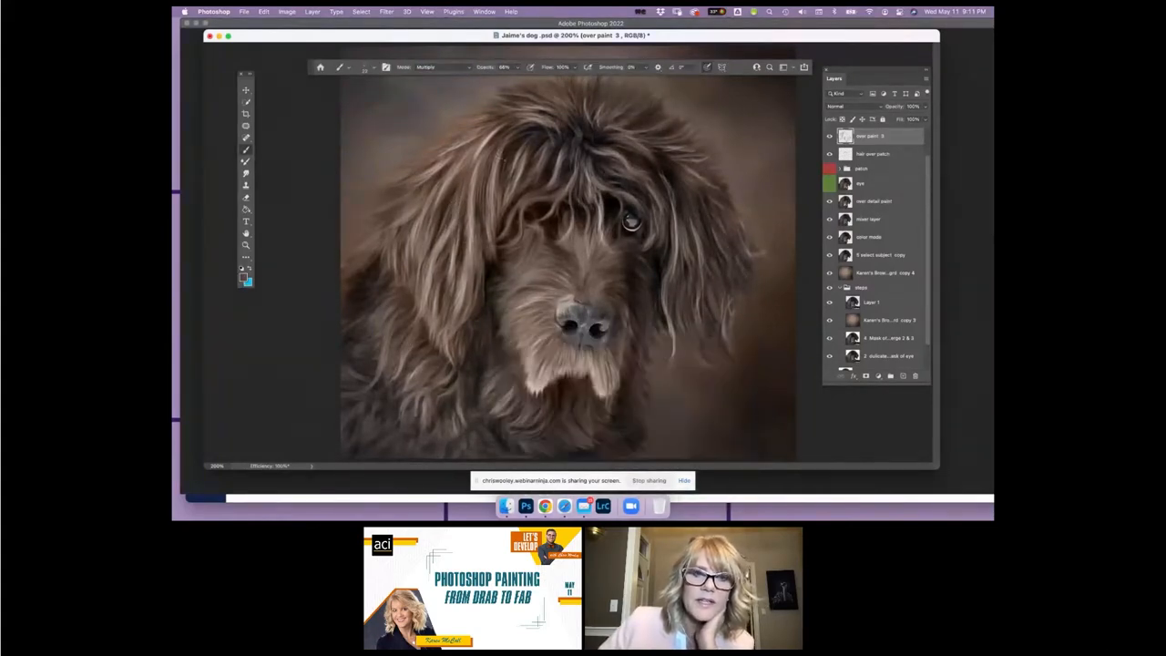
left_click_drag(493, 151, 486, 212)
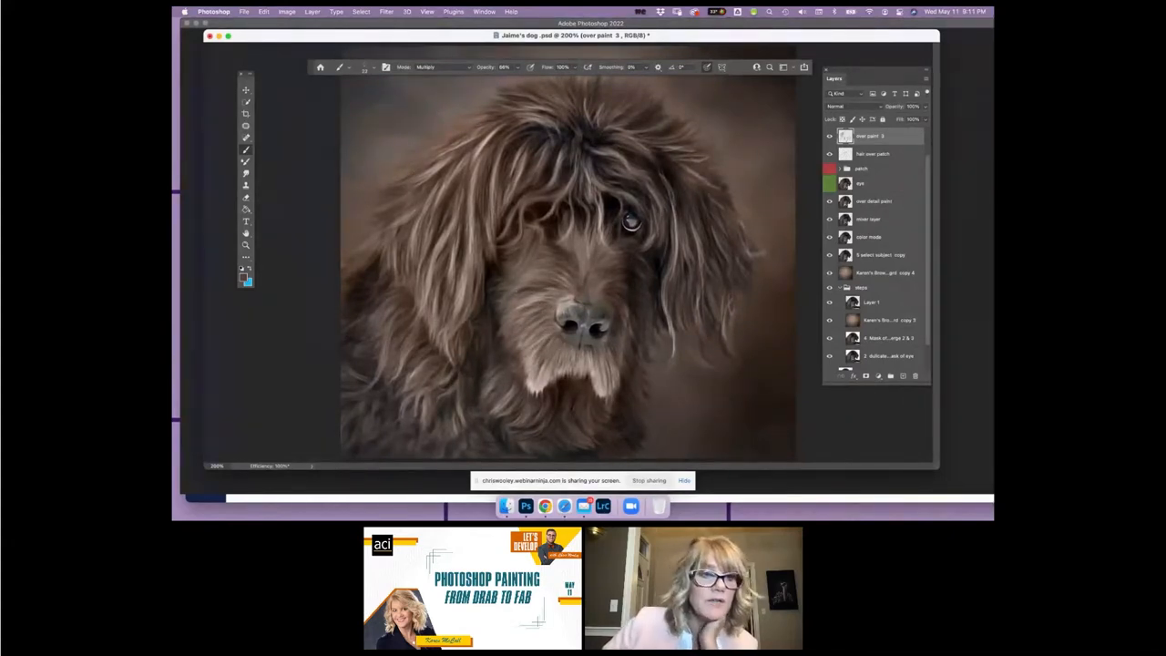
Step: Switch to the Mixer Brush and set its wetness to 34%
left_click(245, 160)
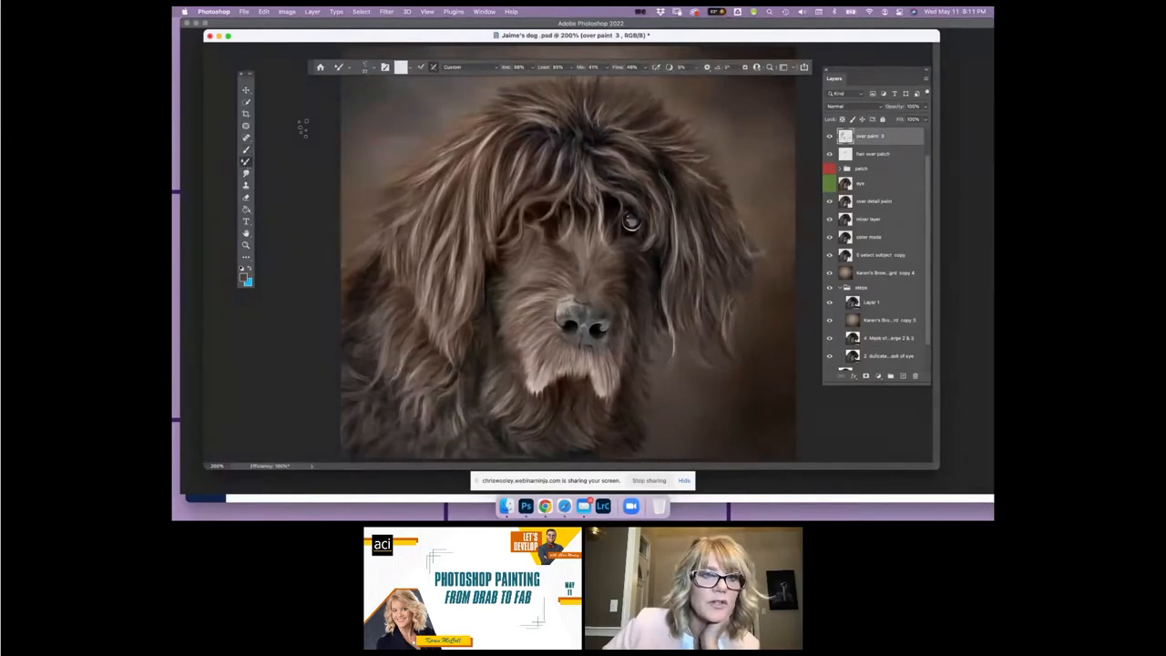
left_click_drag(535, 68, 517, 80)
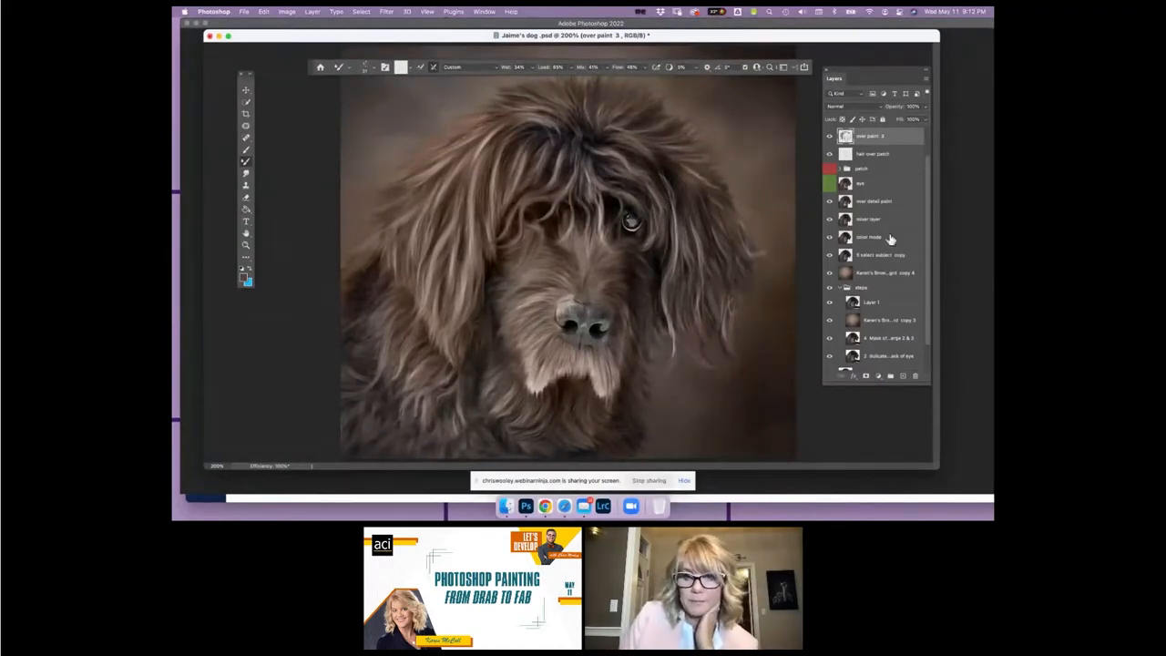
Step: Compare the portrait with and without the over paint 3 layer by toggling its visibility
left_click(829, 136)
left_click(830, 139)
left_click(829, 138)
left_click(830, 139)
left_click(830, 138)
left_click(830, 139)
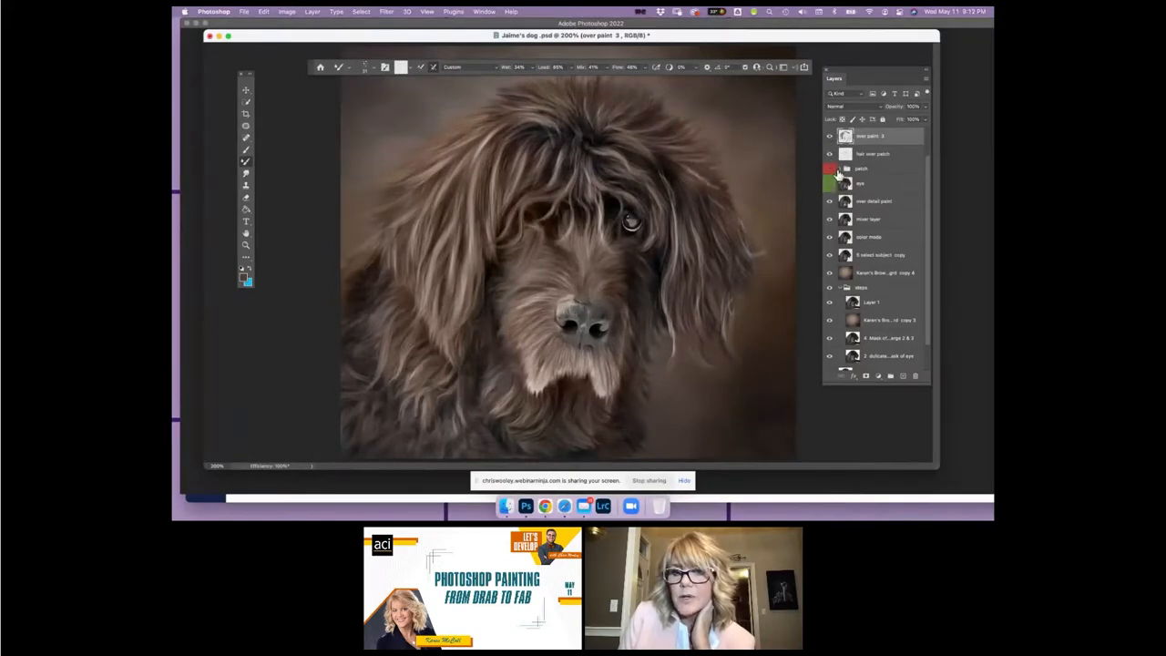
Step: Toggle the patch group's visibility to compare the portrait, leaving the eye patch shown
left_click(830, 170)
left_click(830, 170)
left_click(830, 171)
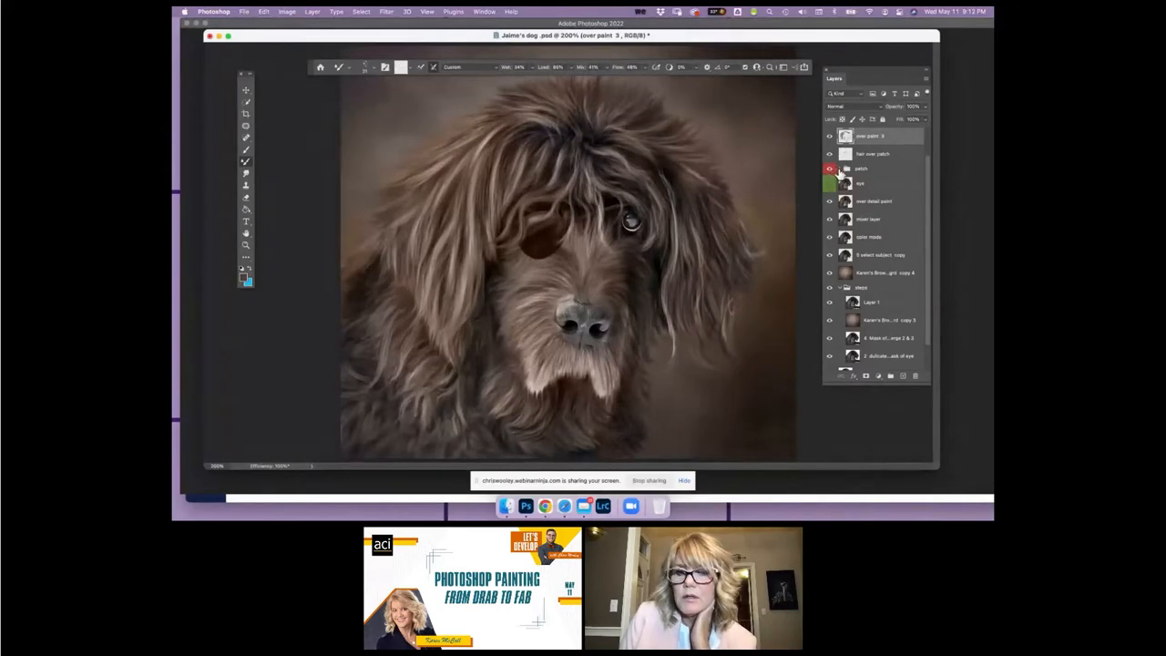
left_click(830, 170)
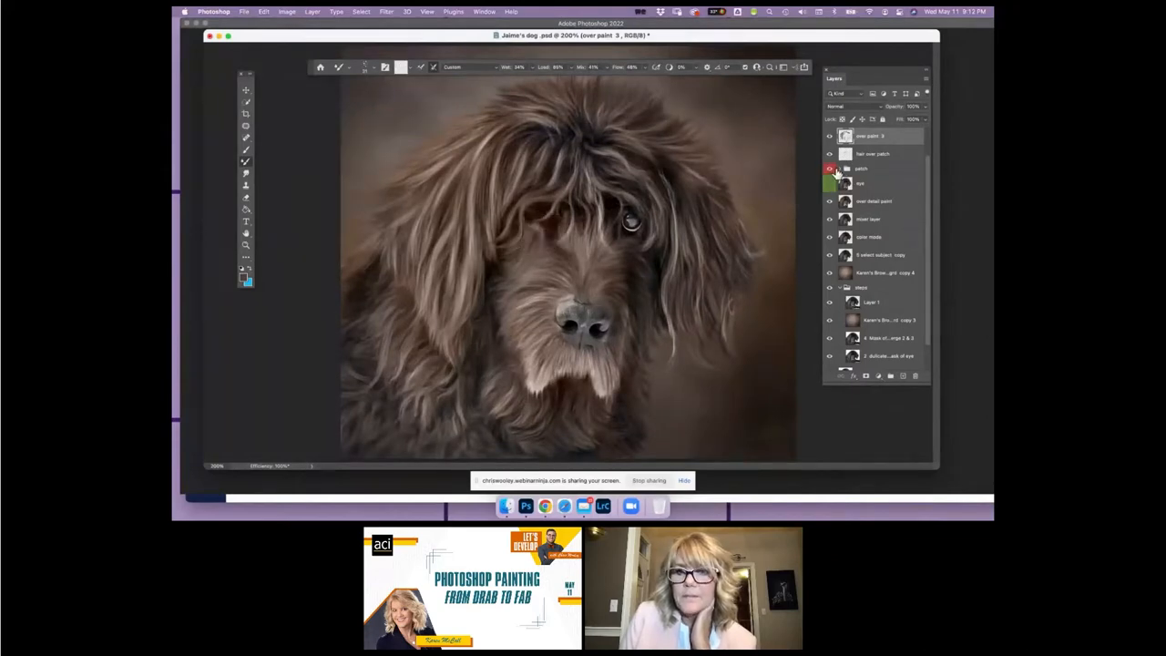
left_click(830, 170)
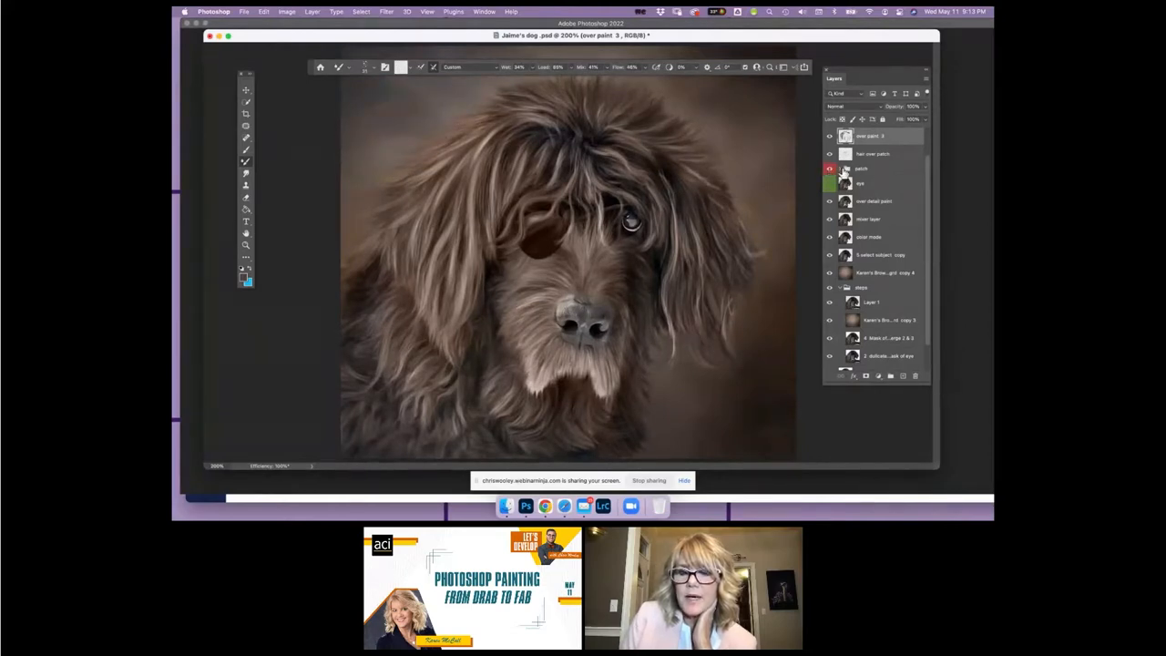
Step: Expand the patch group and toggle the color mode patch layer to examine its effect on the eye patch
left_click(840, 170)
left_click(829, 184)
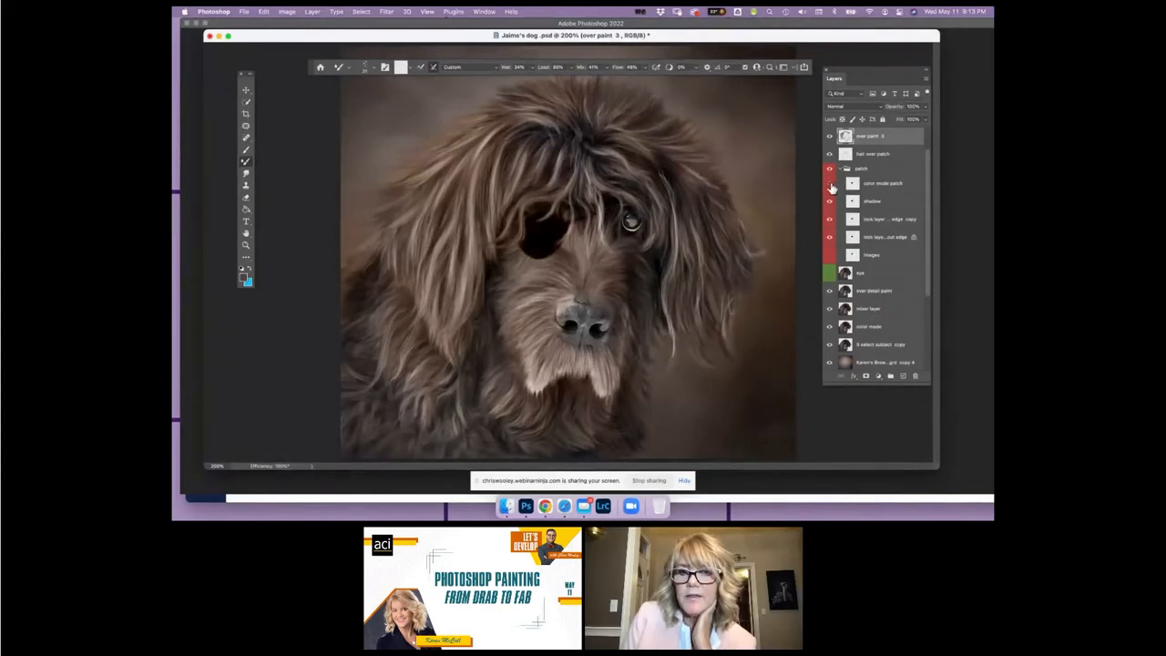
left_click(830, 184)
left_click(829, 184)
left_click(829, 184)
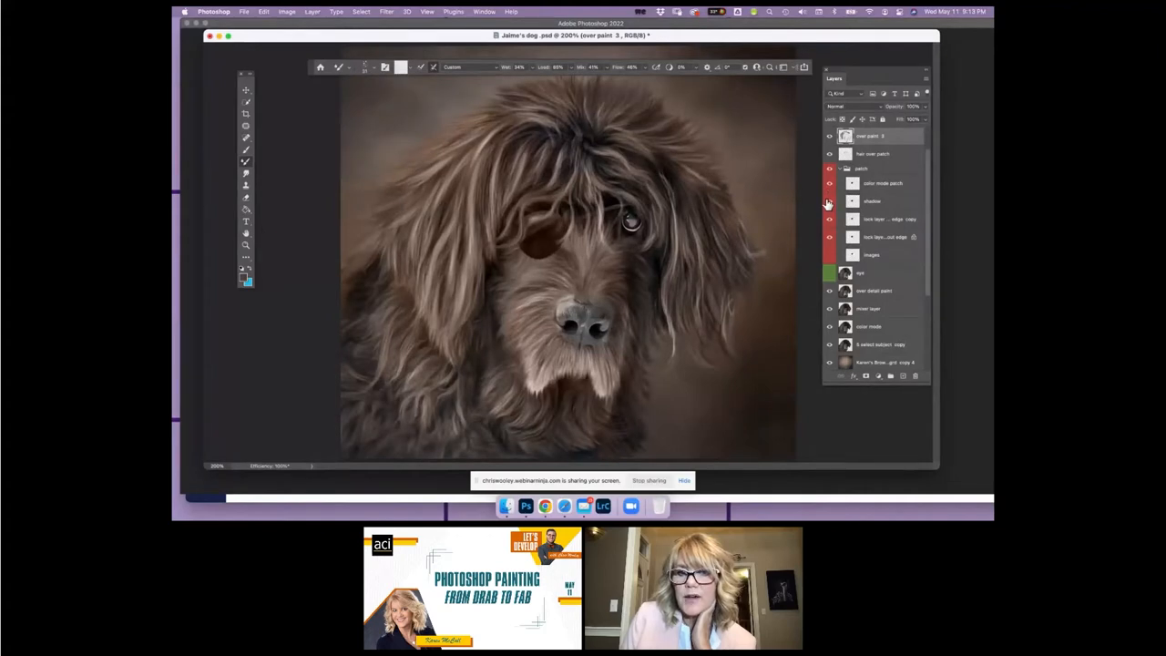
Step: Hide the color mode patch, shadow and lock layer edge copy layers, rechecking the edge copy's effect on the eye patch
left_click_drag(828, 199, 828, 239)
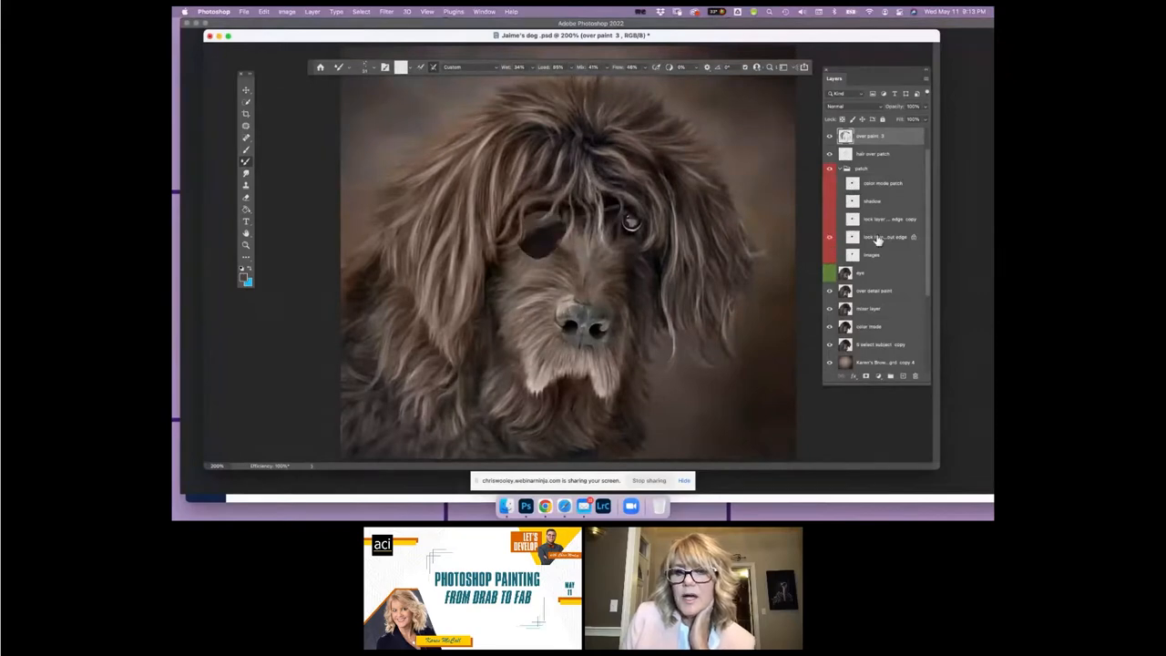
left_click(830, 223)
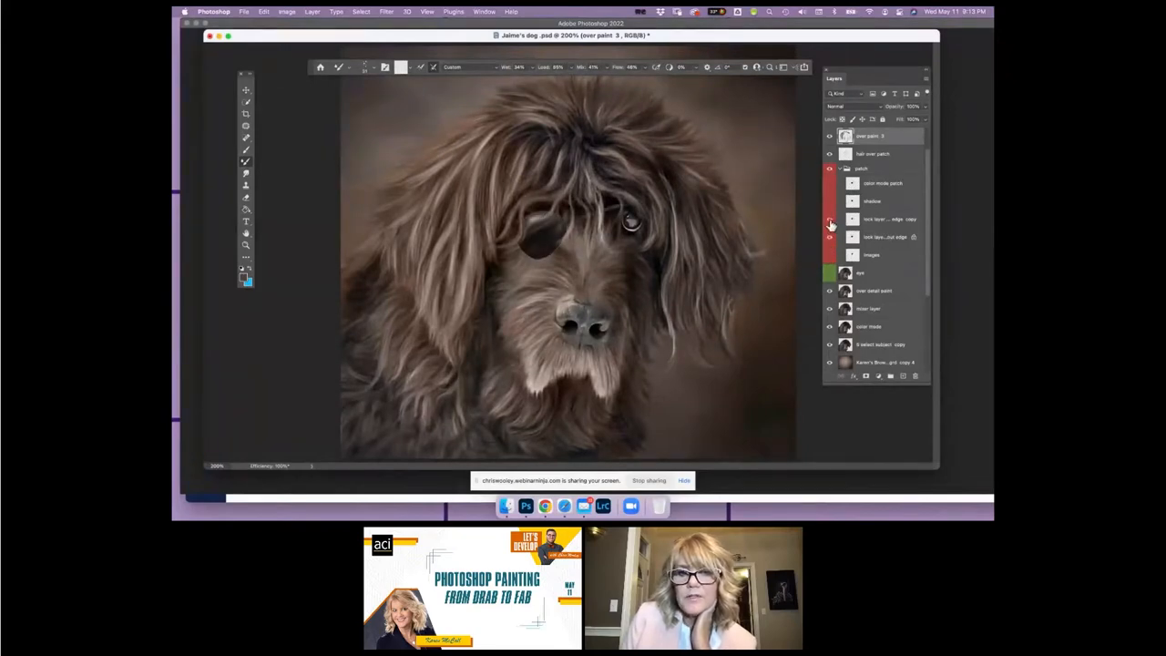
left_click(829, 224)
Step: Show the color mode patch layer and move it directly above the locked cut edge layer in the patch group
left_click(831, 185)
left_click_drag(865, 189, 870, 228)
left_click(833, 223)
left_click(832, 224)
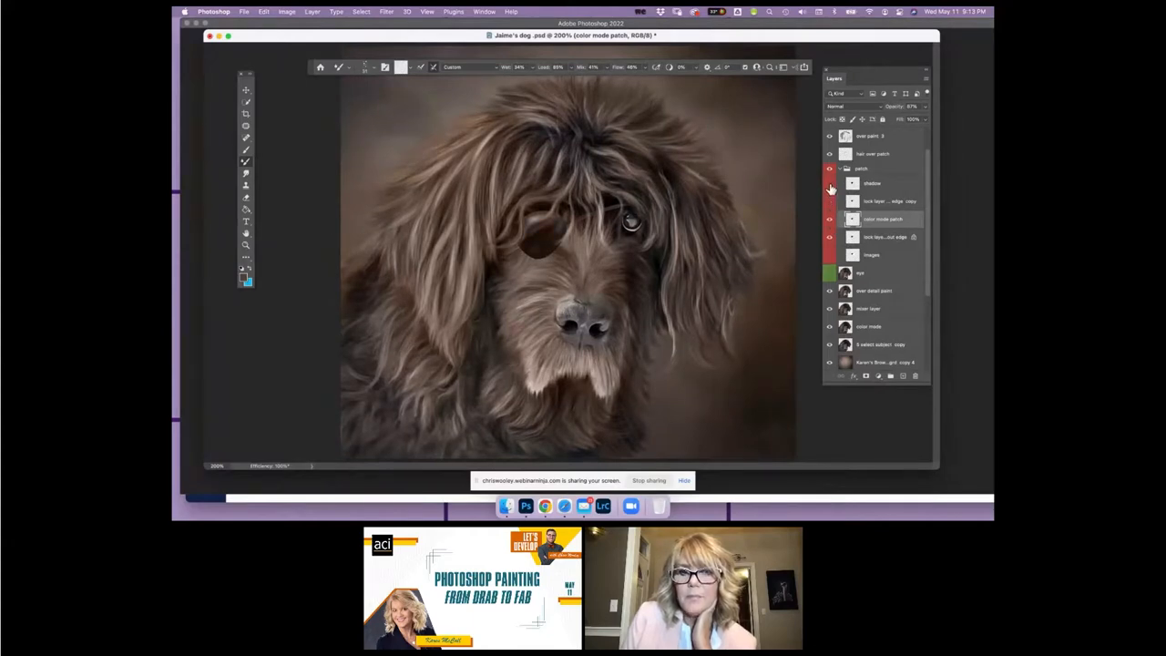
Step: Show the shadow layer and move it below the color mode patch layer
left_click(829, 185)
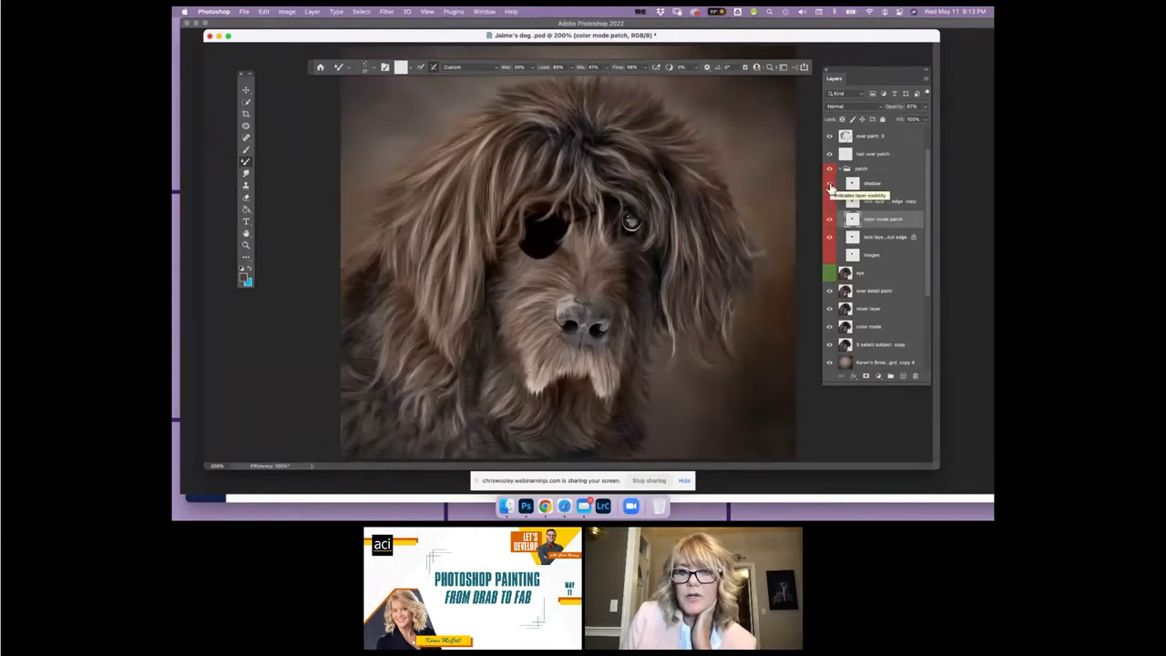
left_click(830, 186)
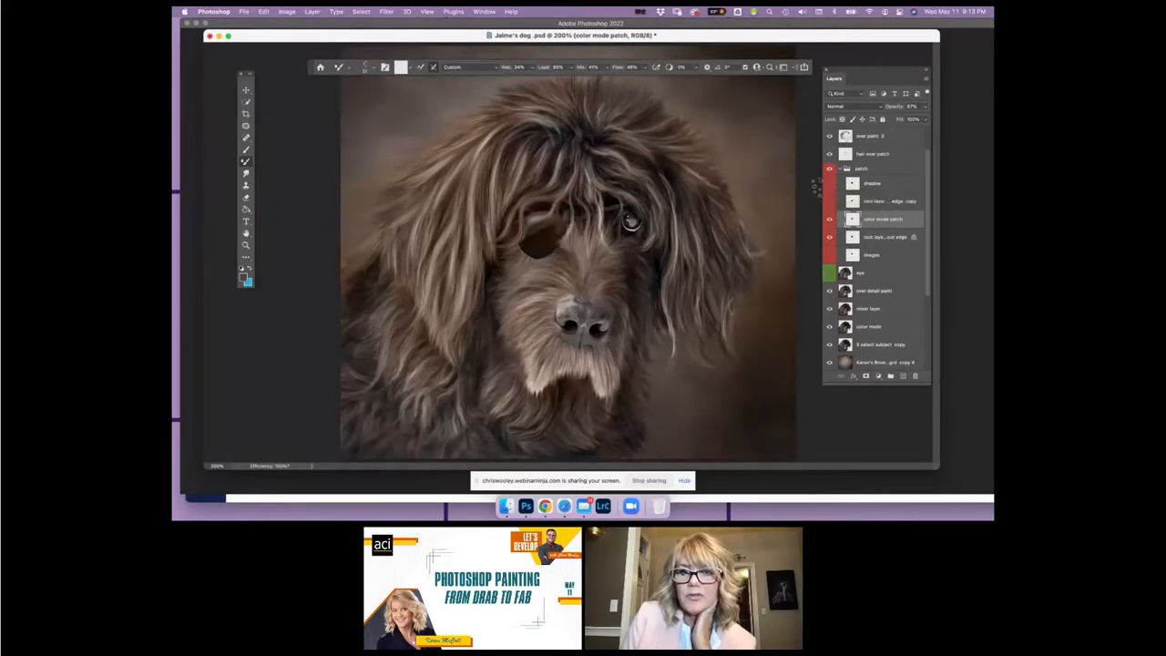
left_click(829, 185)
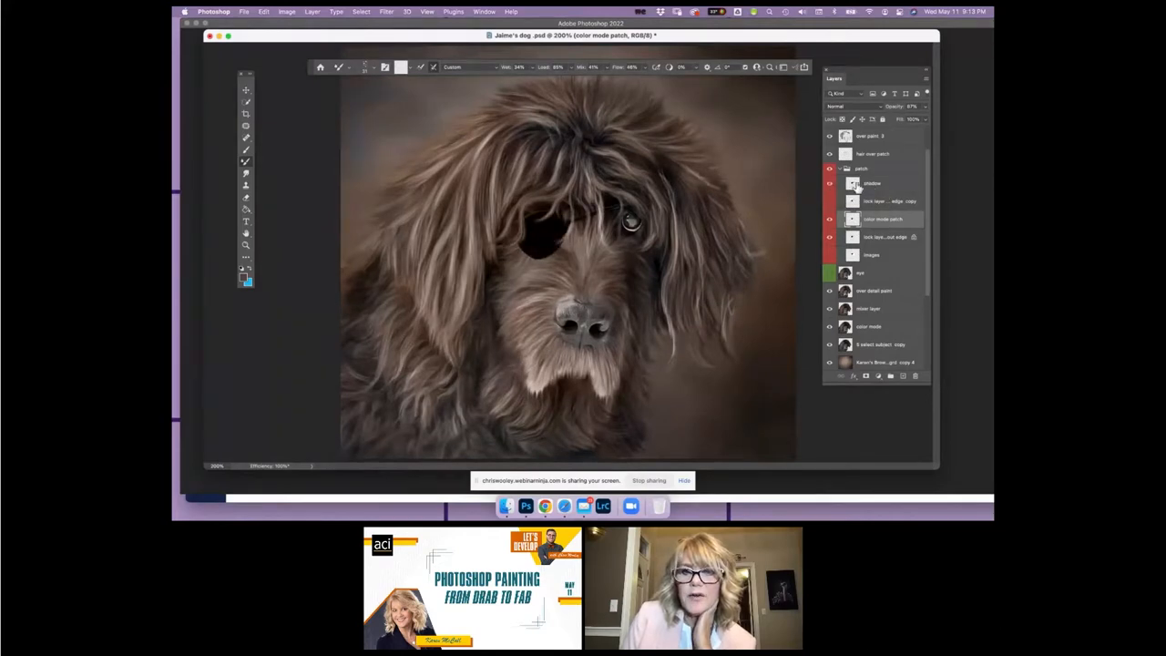
left_click_drag(888, 187, 888, 230)
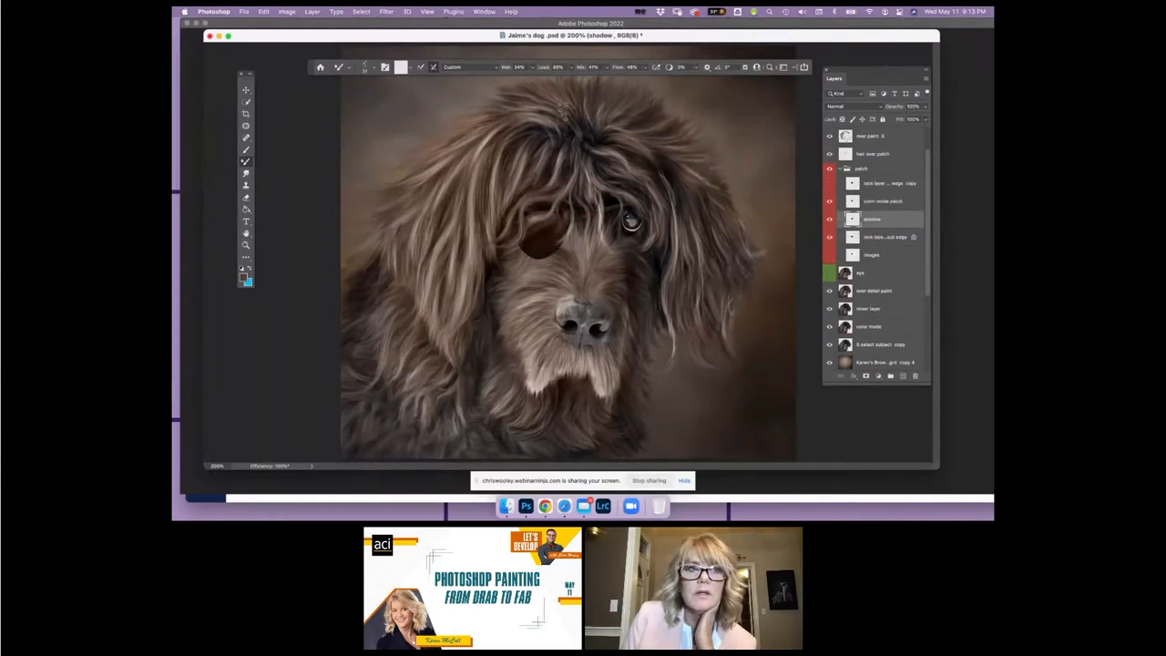
Step: Transform the shadow layer, shifting it slightly right and down so it is offset from the eye patch
left_click(263, 11)
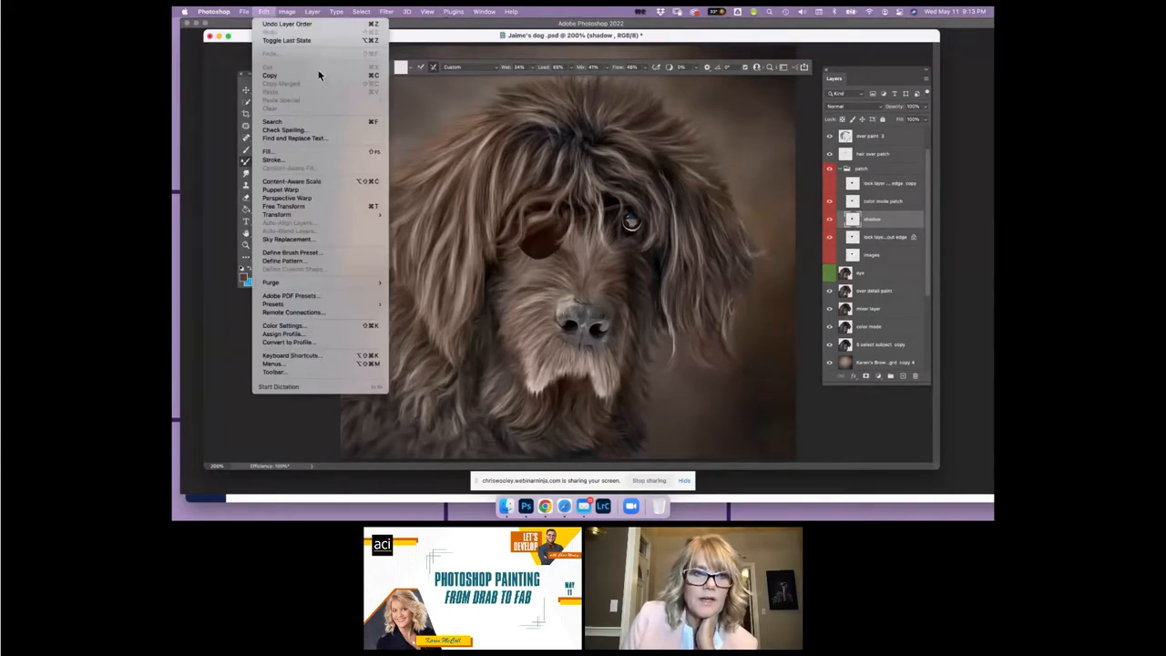
left_click(299, 209)
mouse_move(531, 241)
left_mouse_down()
mouse_move(547, 255)
mouse_move(578, 251)
mouse_move(541, 242)
left_mouse_up()
left_click_drag(540, 242, 537, 245)
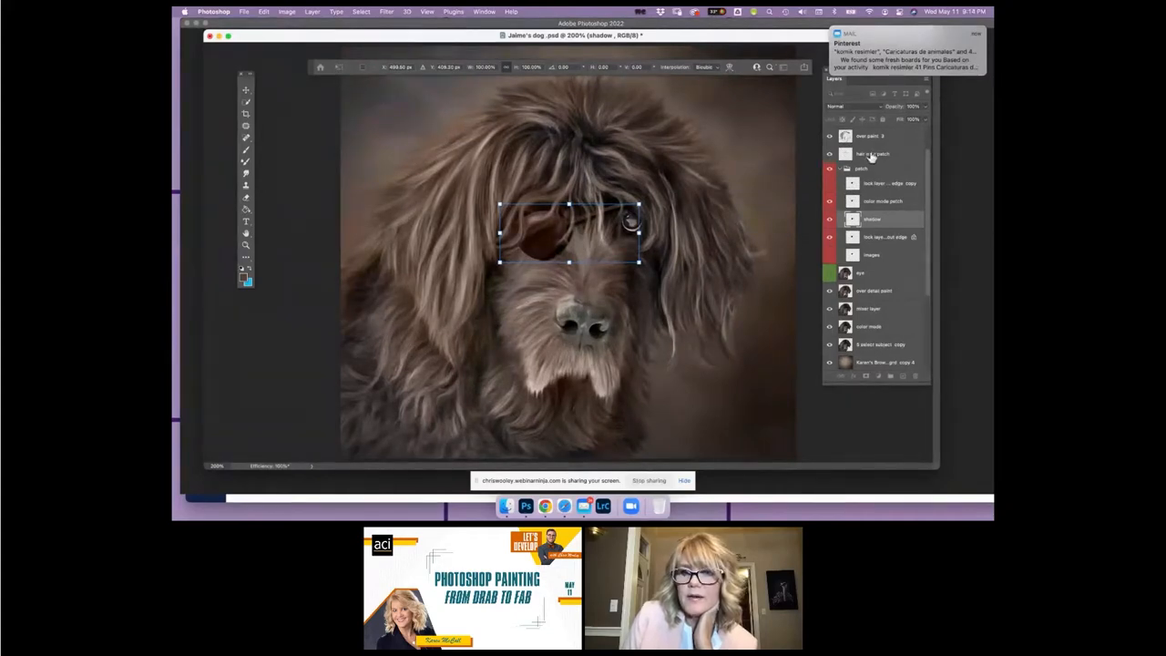
key("Return")
key("b")
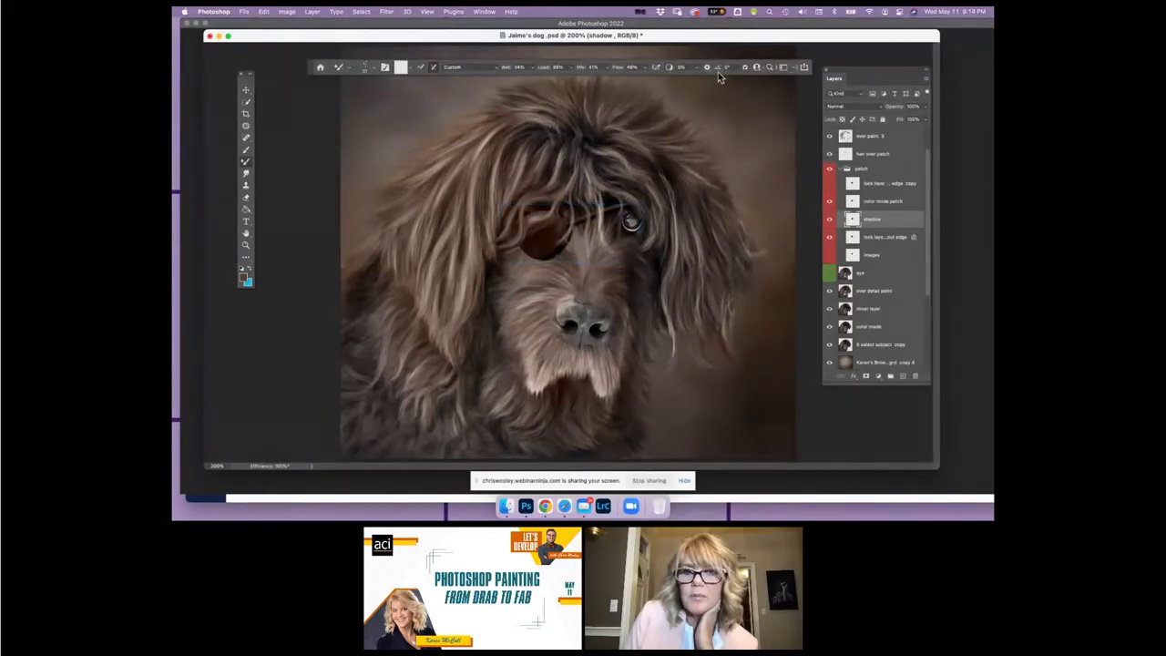
Step: Lower the shadow layer's opacity to 91%, compare it on and off, and collapse the patch group
left_click(925, 106)
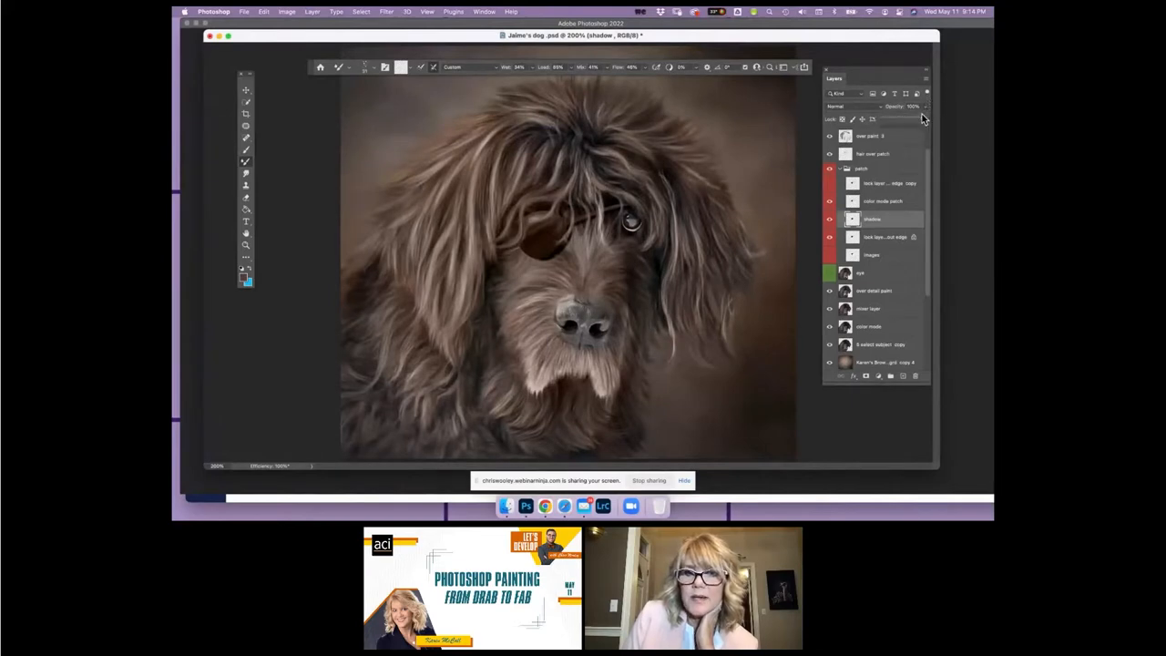
left_click(829, 219)
left_click(830, 219)
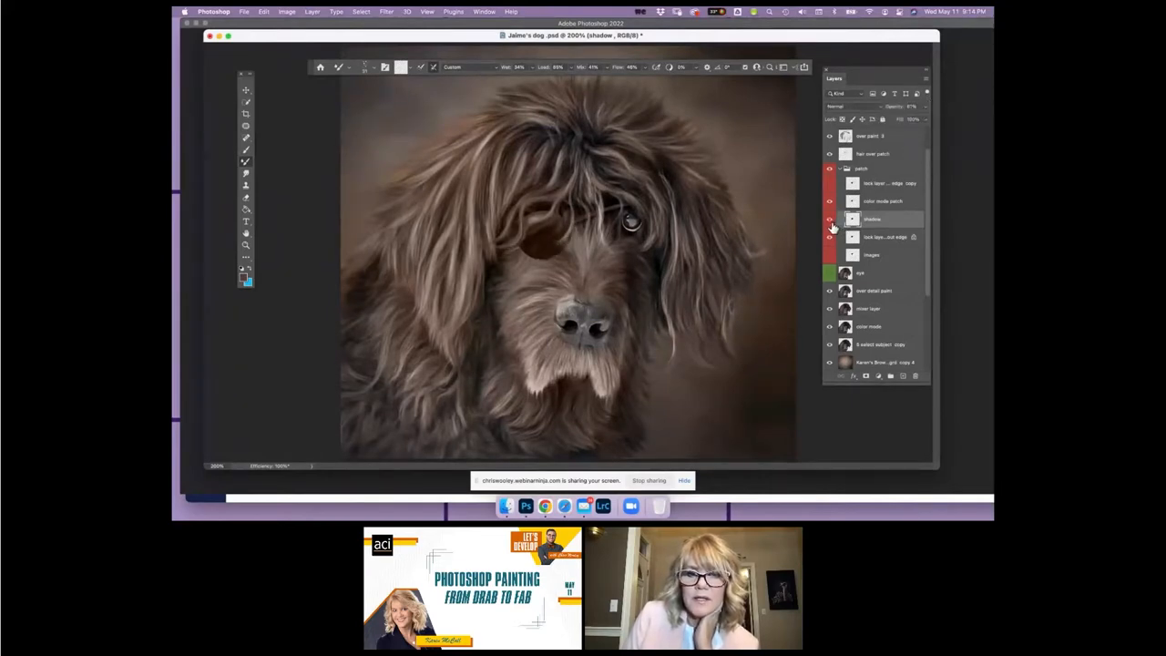
left_click(830, 221)
left_click(830, 220)
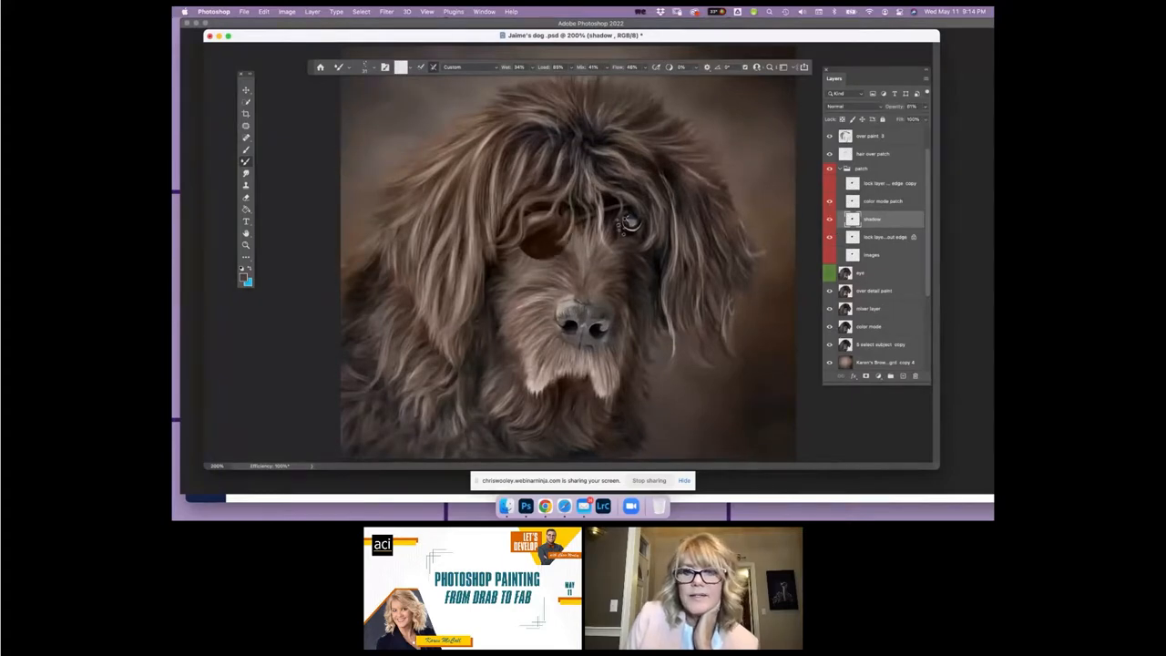
left_click(840, 169)
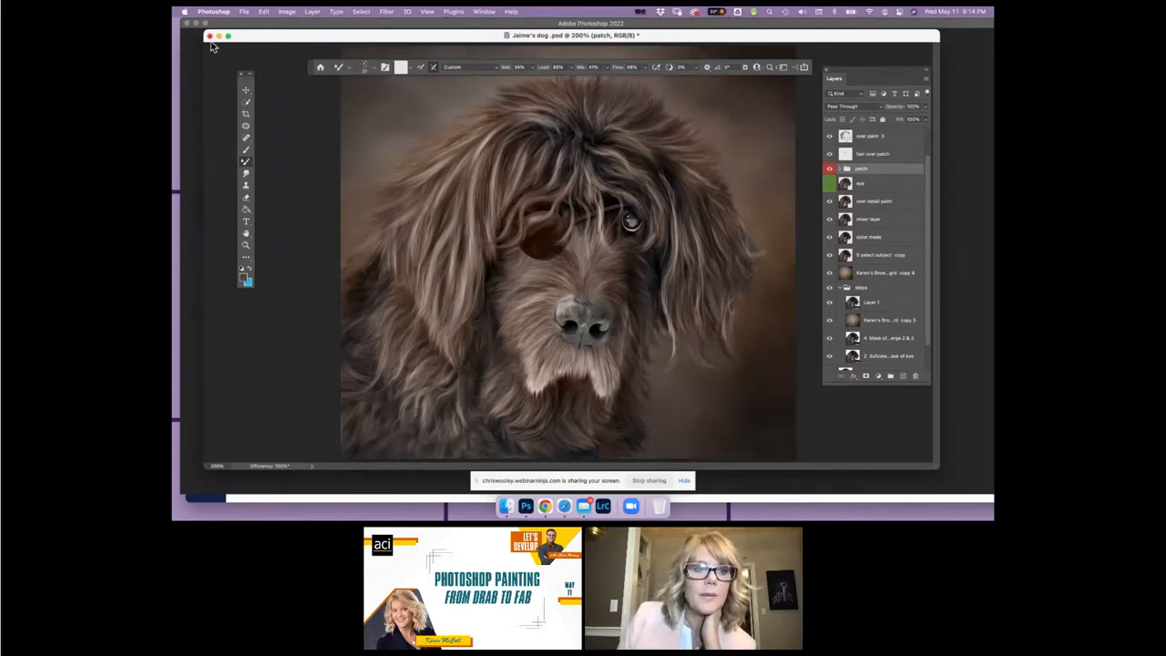
Step: Turn the Brush Tip display off in the Mixer Brush preset list, then turn it back on
left_click(367, 66)
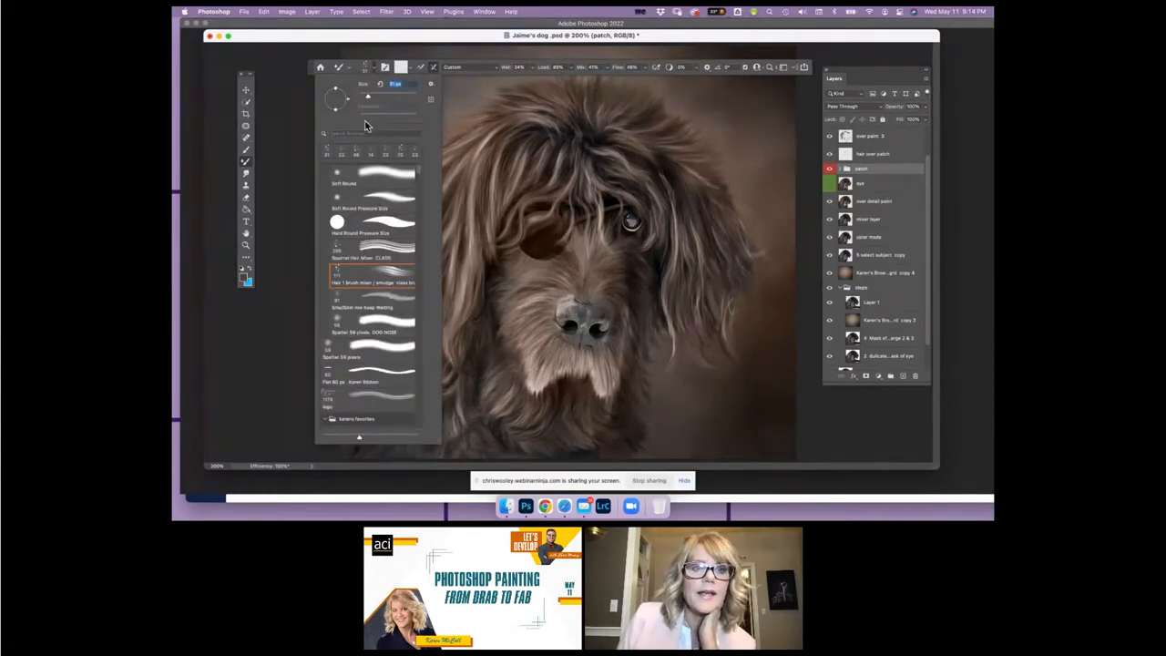
left_click(431, 86)
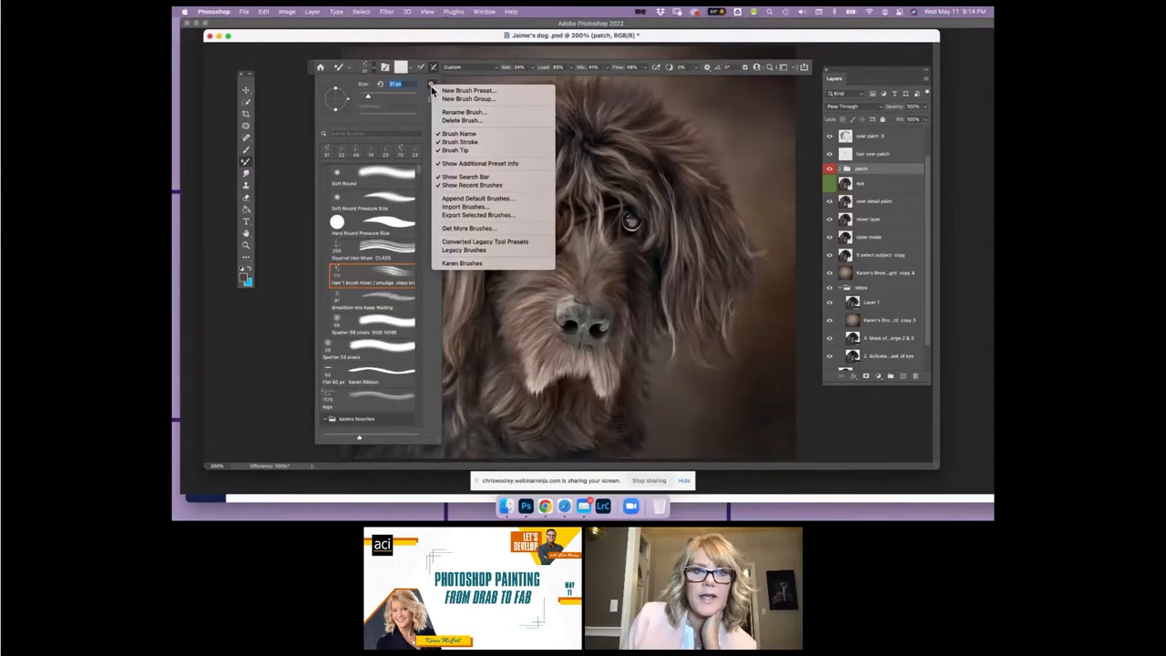
left_click(440, 149)
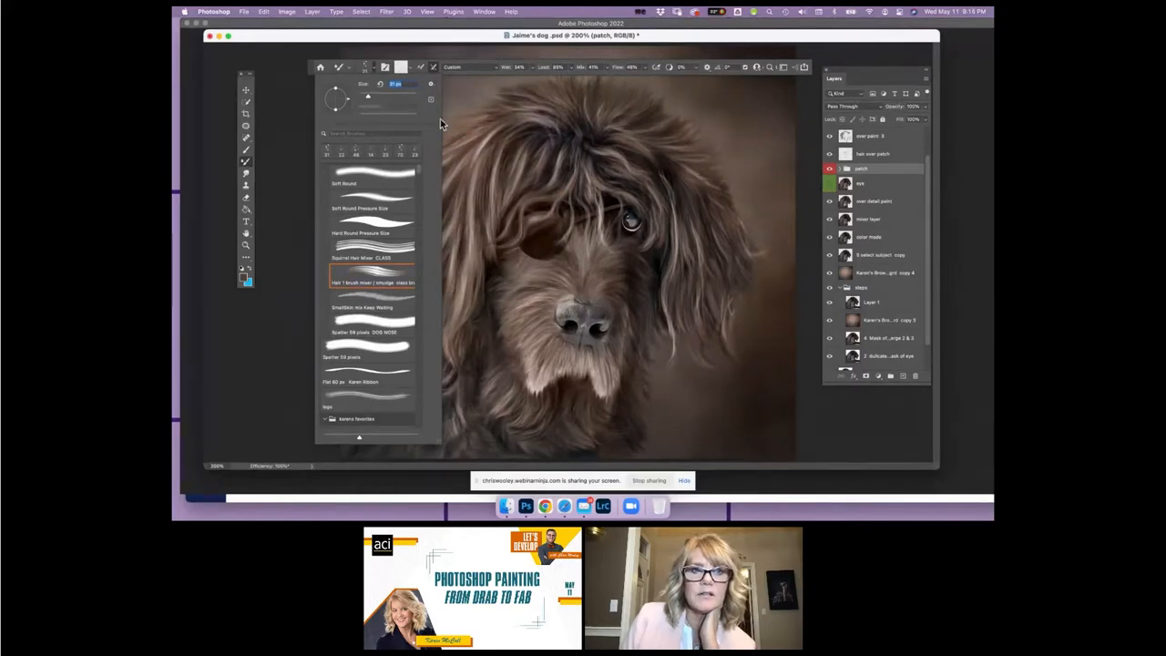
left_click(431, 86)
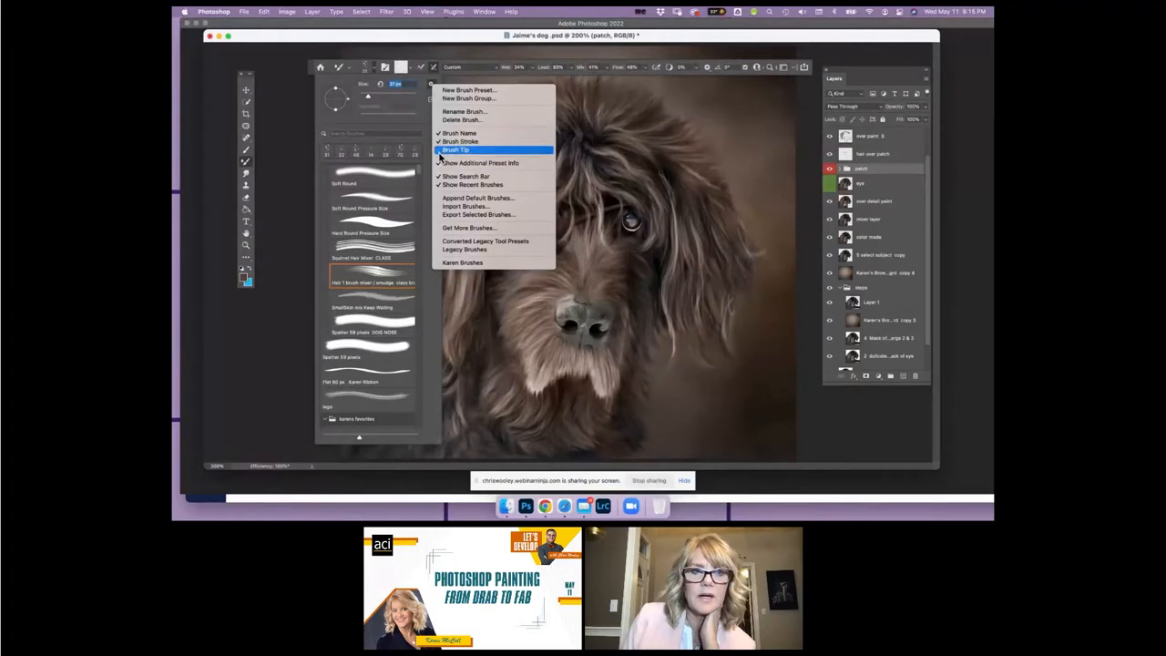
left_click(440, 151)
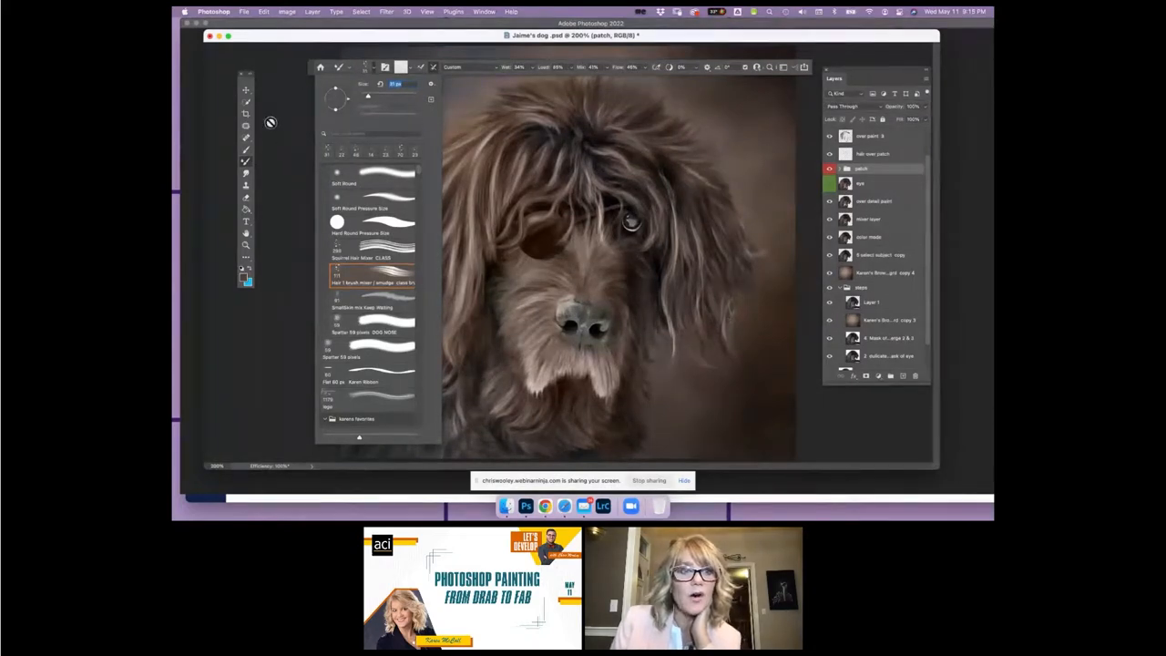
Step: Switch to the Brush tool and set its blend mode to Screen
left_click(246, 149)
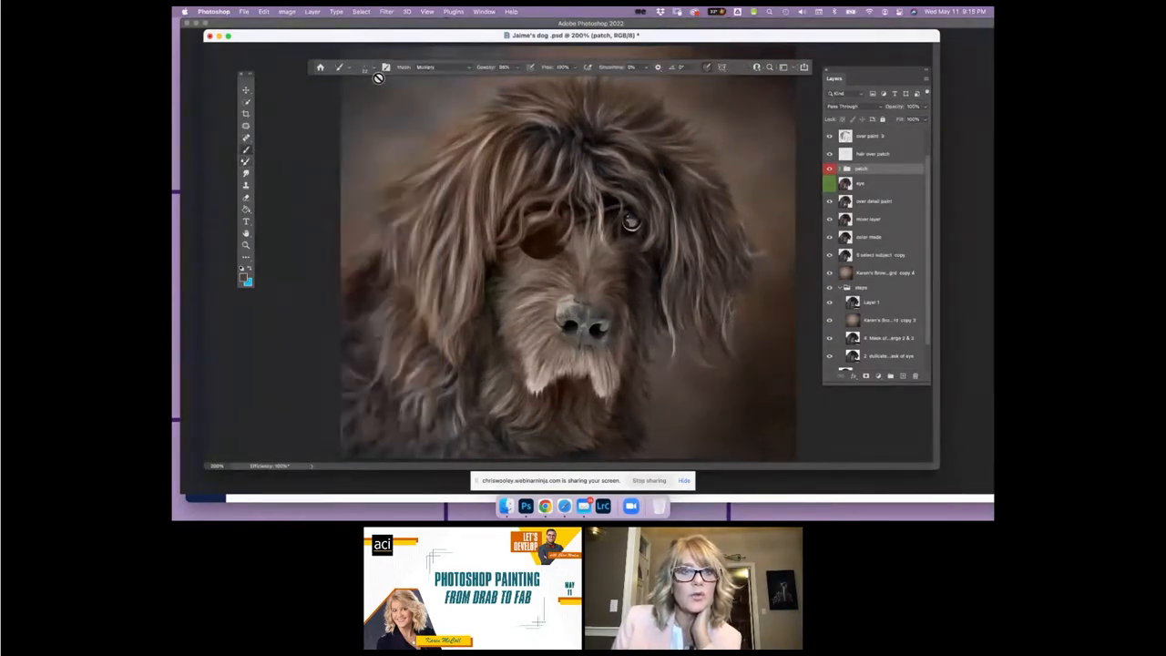
left_click(427, 68)
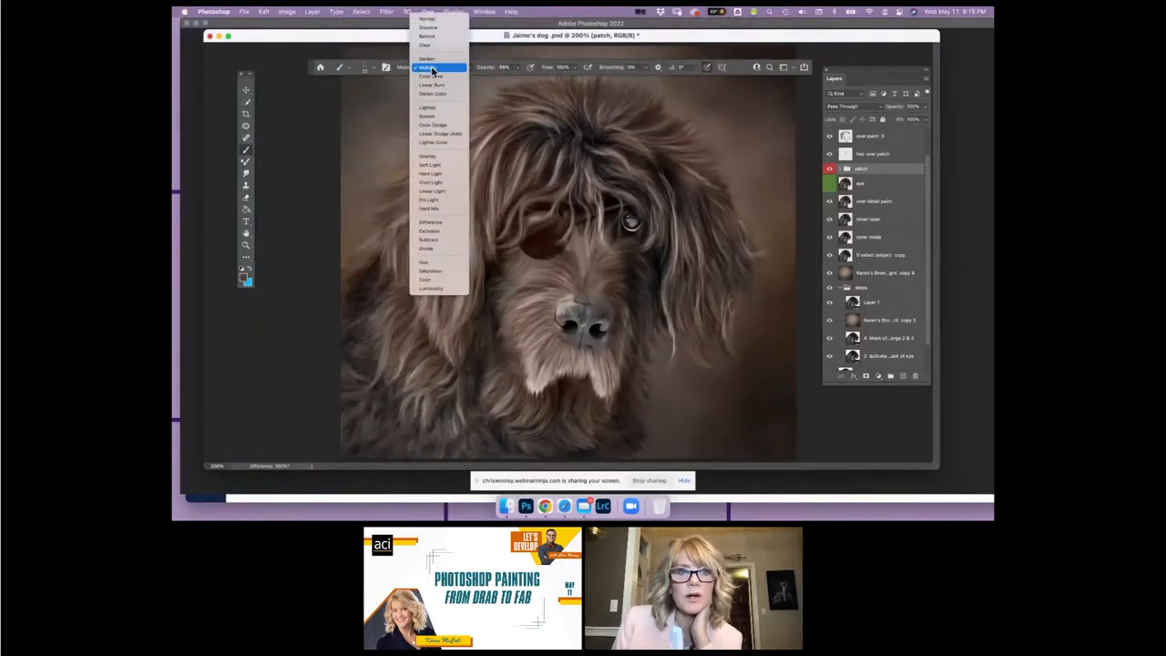
left_click(435, 117)
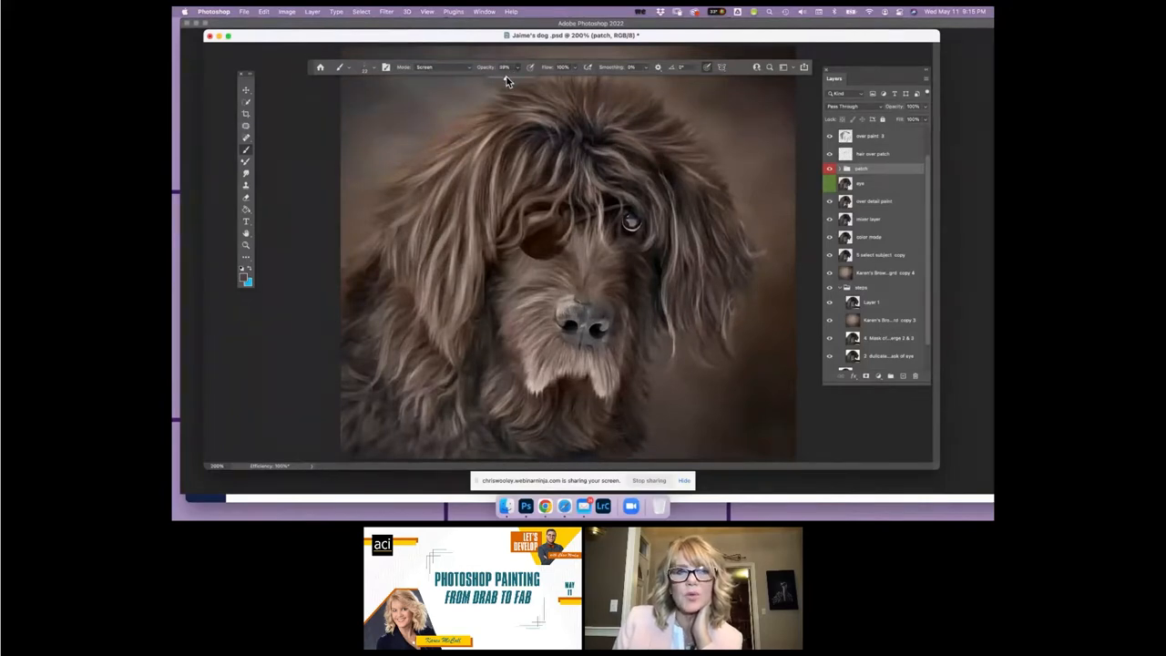
Step: Set the brush blend mode to Color Dodge and paint a highlight strand on the over paint 3 layer, on the head's upper-left hair
left_click(453, 67)
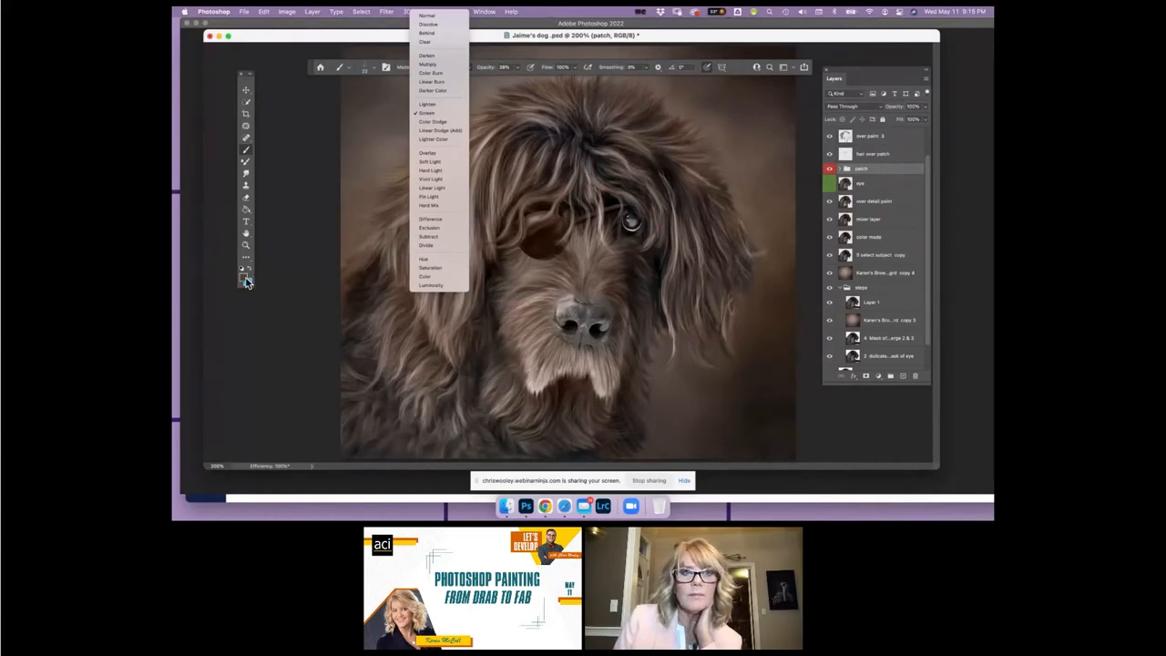
left_click(431, 122)
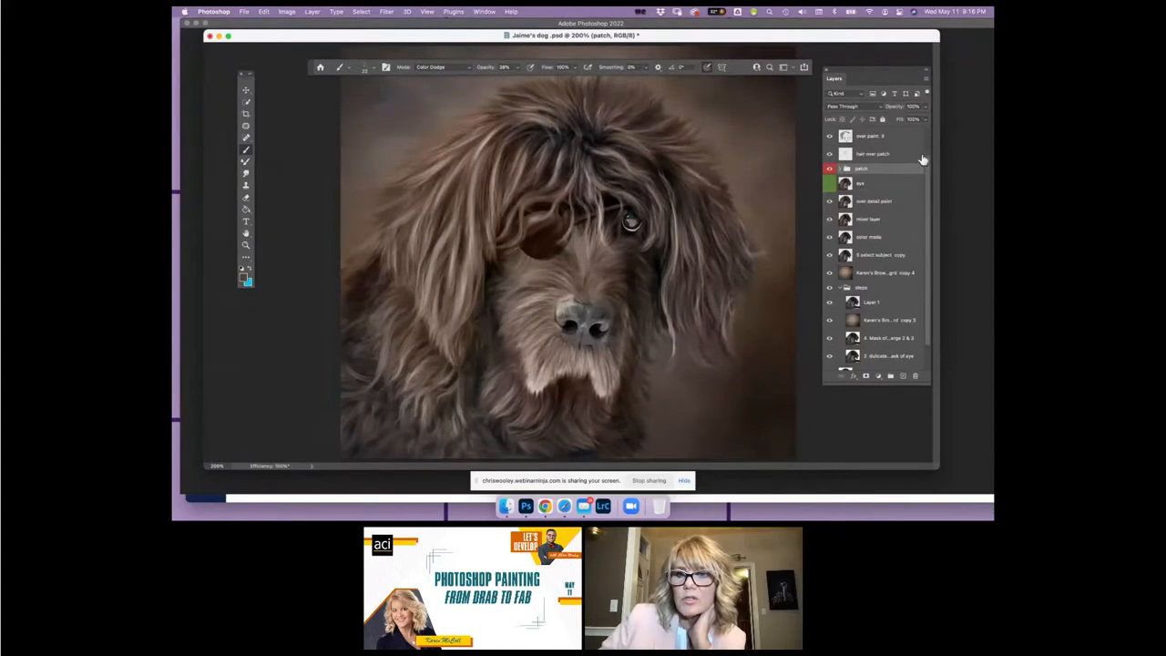
left_click(861, 138)
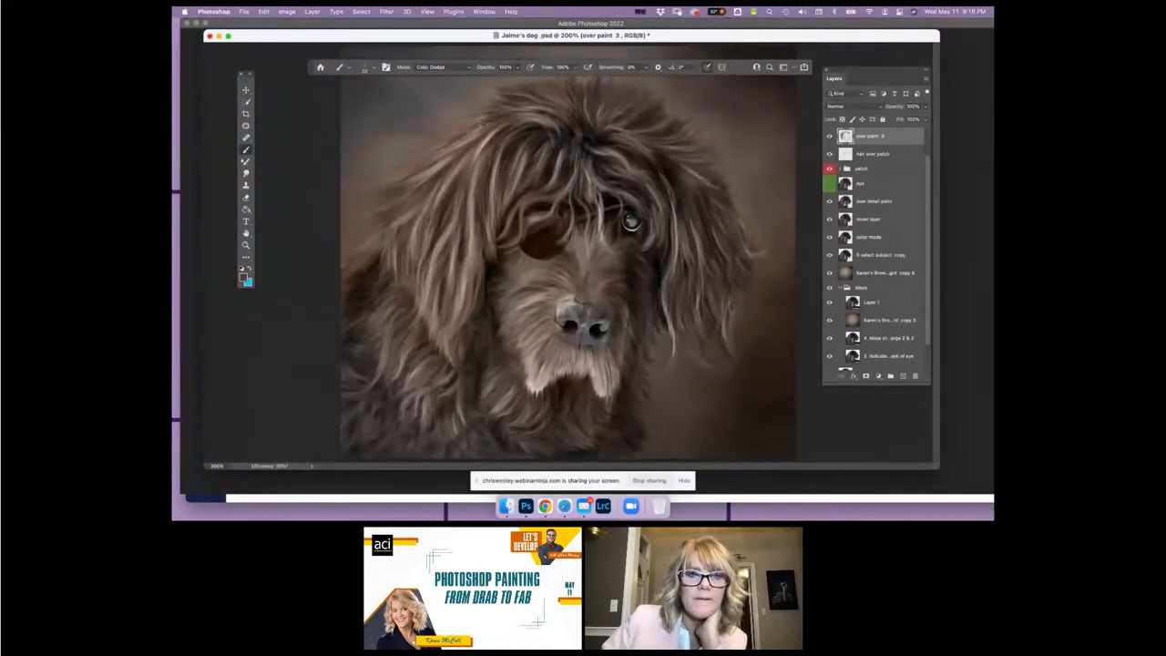
left_click_drag(450, 143, 477, 131)
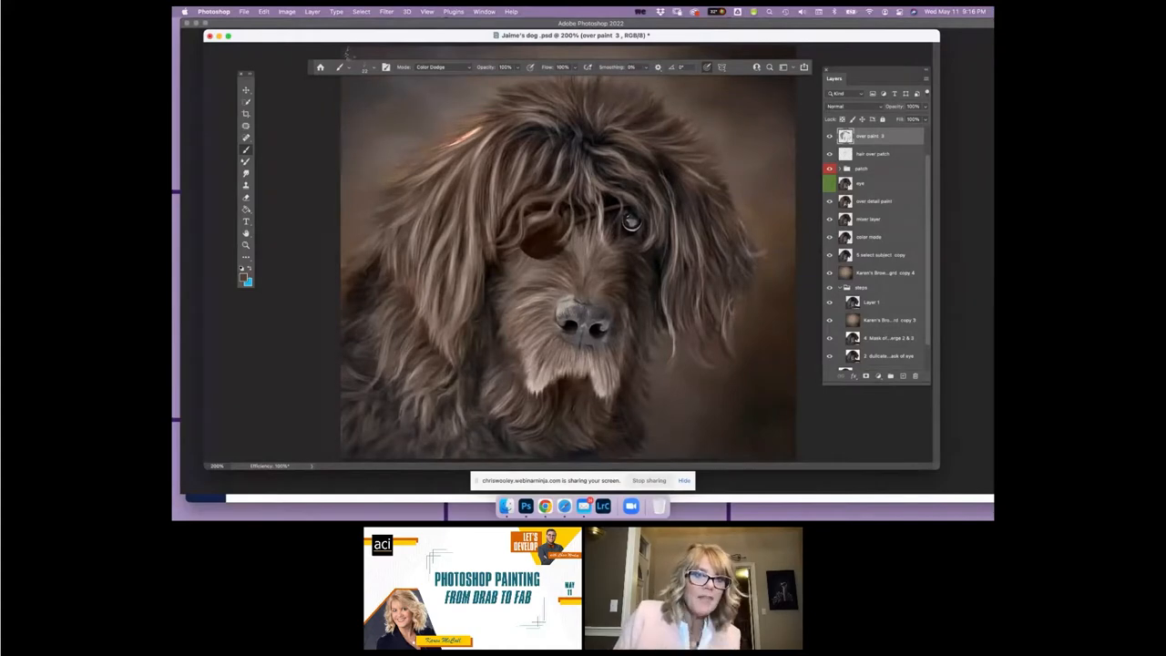
Step: Choose the KA Squirrel brush 2 preset from the karens favorites brush group
left_click(366, 69)
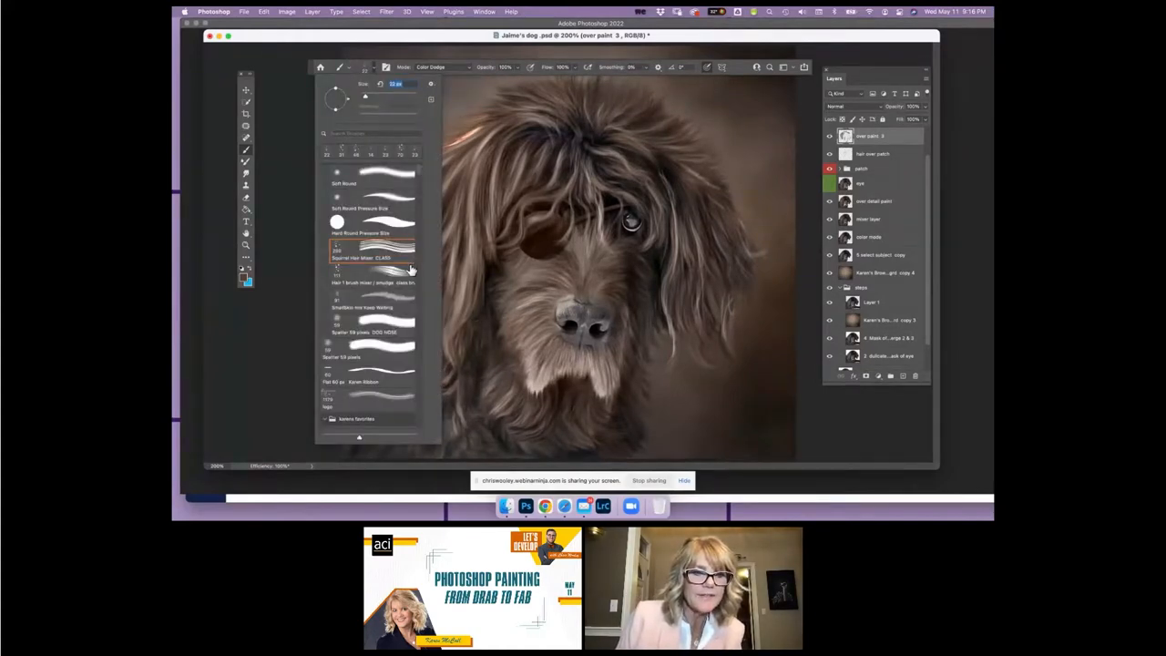
scroll(422, 175, "down", 4)
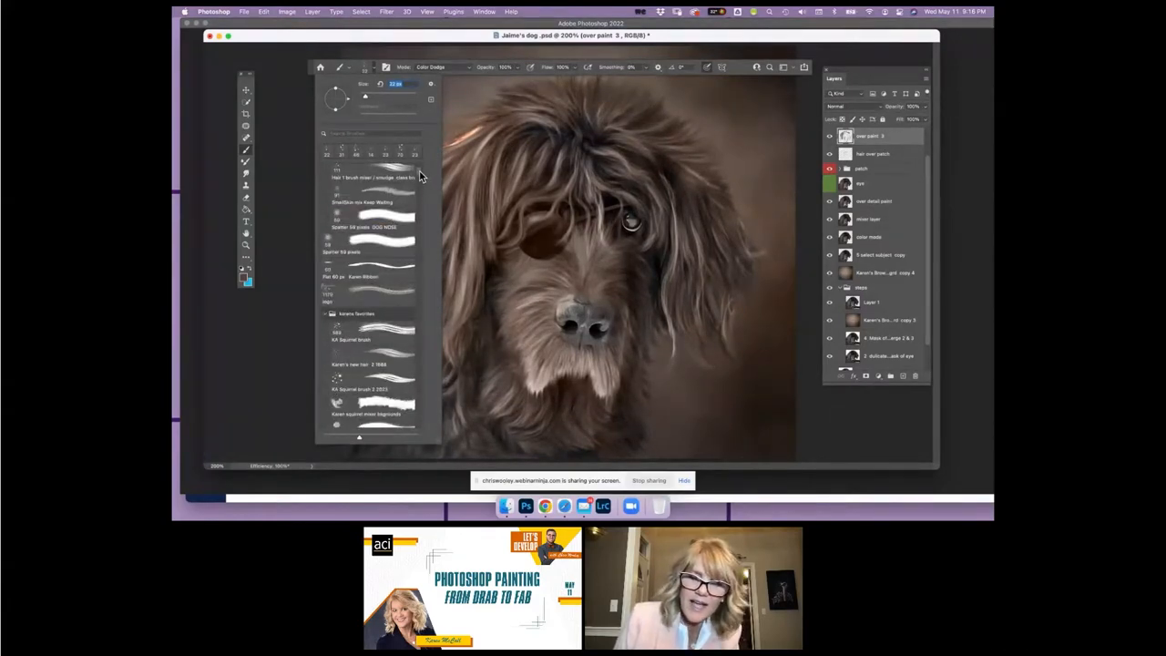
left_click(380, 353)
left_click(391, 381)
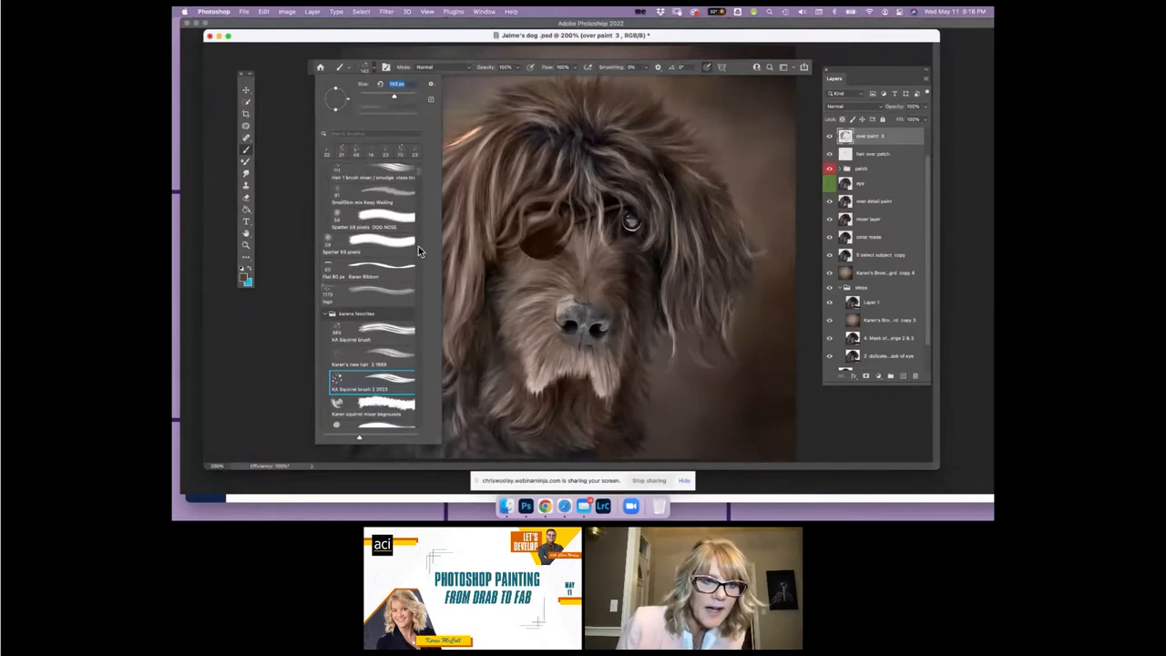
Step: Look through the brush presets and select SmallSkin mix Keep Waiting in the Squirrel Brushes group
scroll(388, 264, "down", 3)
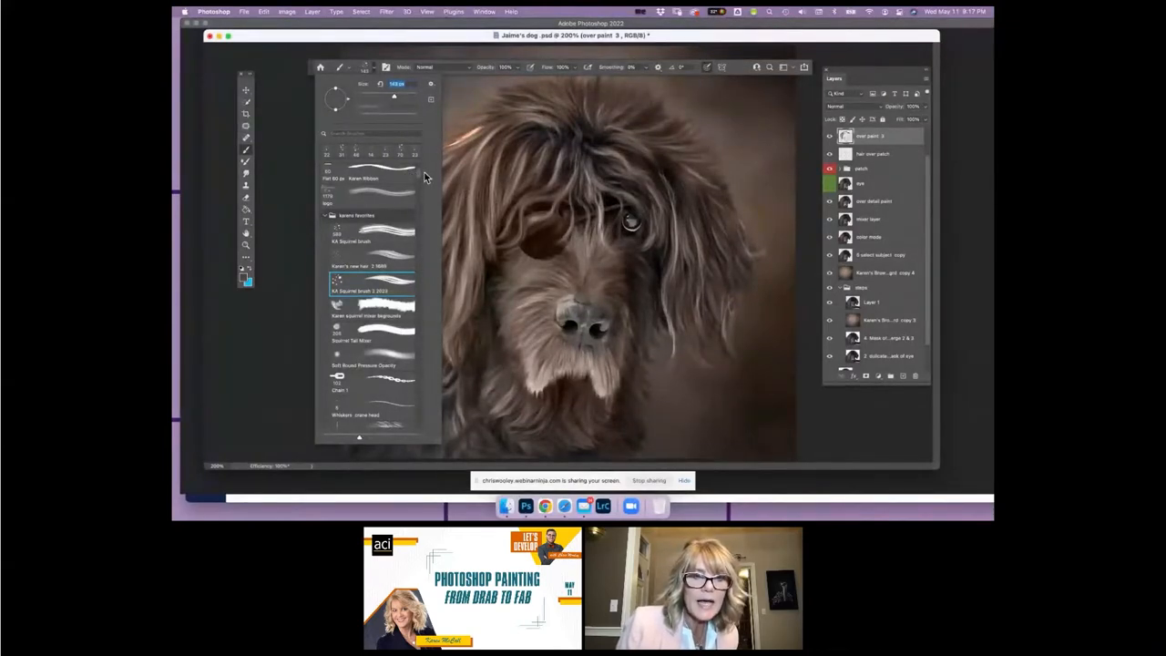
scroll(420, 175, "down", 10)
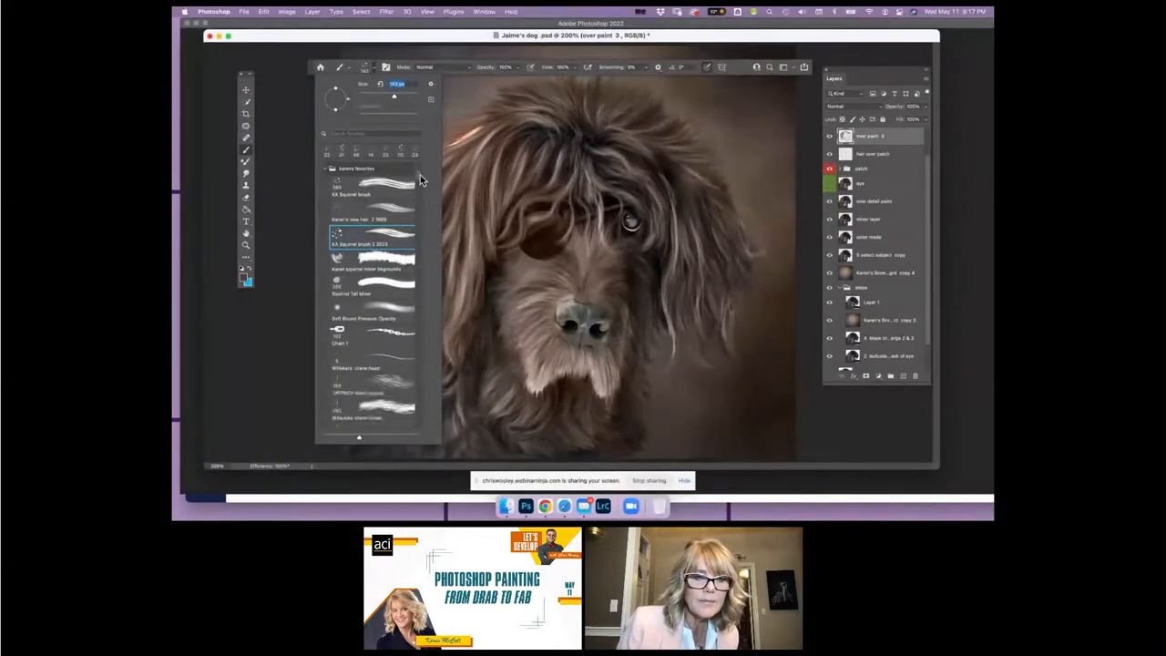
scroll(420, 182, "down", 10)
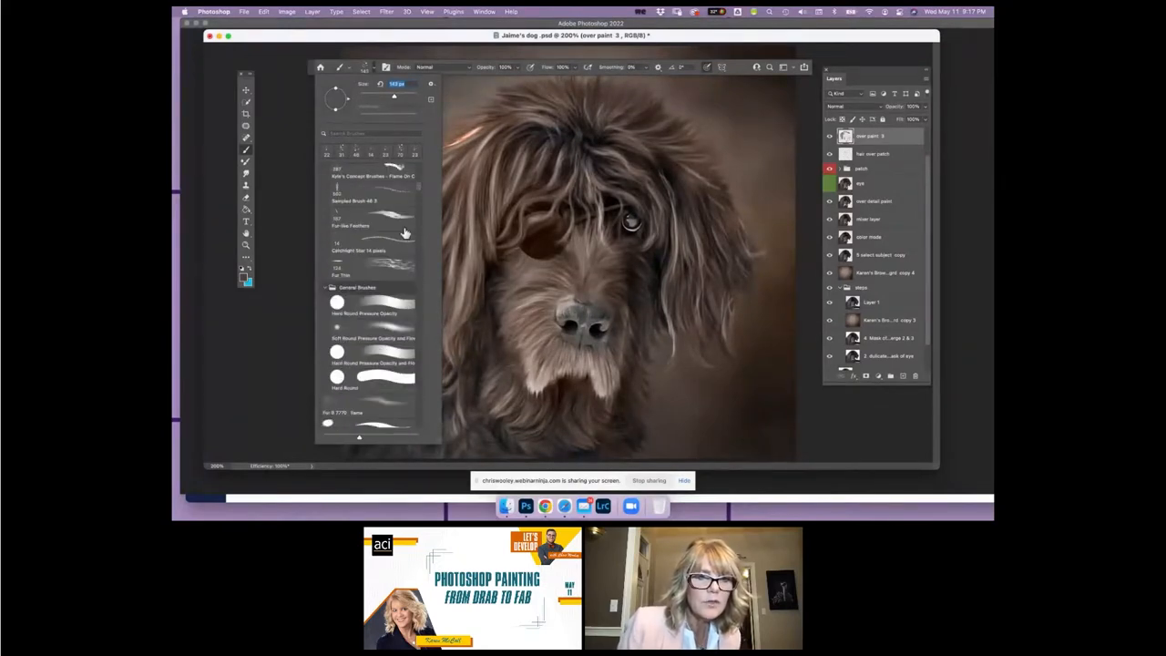
scroll(396, 241, "up", 8)
scroll(396, 237, "up", 4)
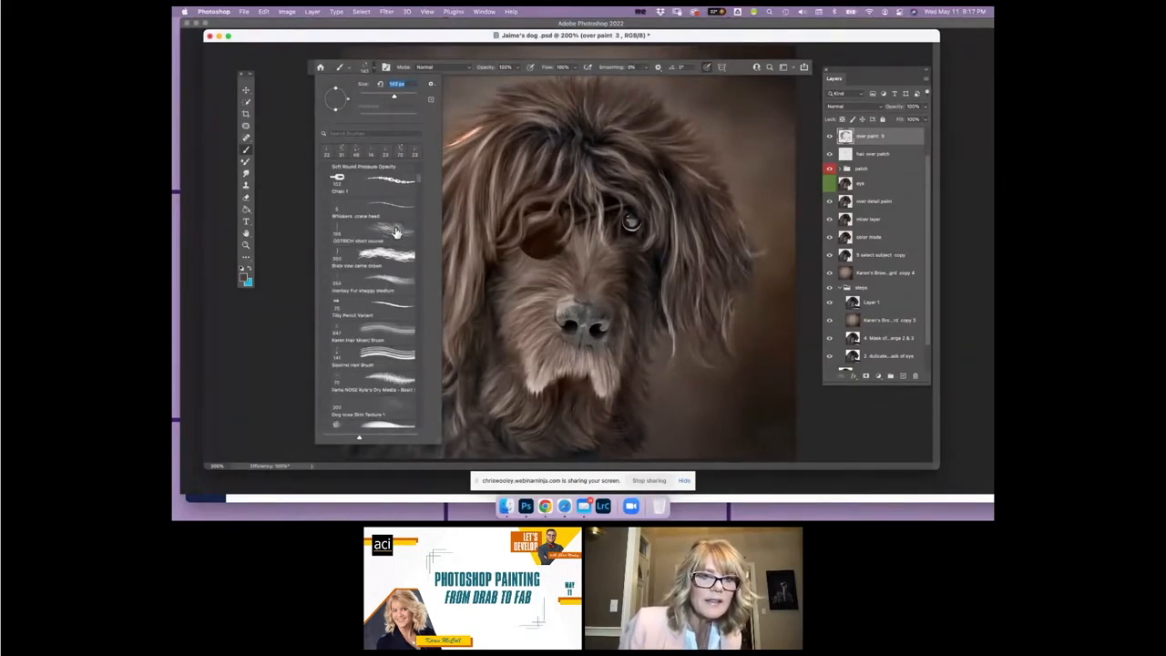
scroll(396, 232, "up", 4)
scroll(394, 233, "up", 8)
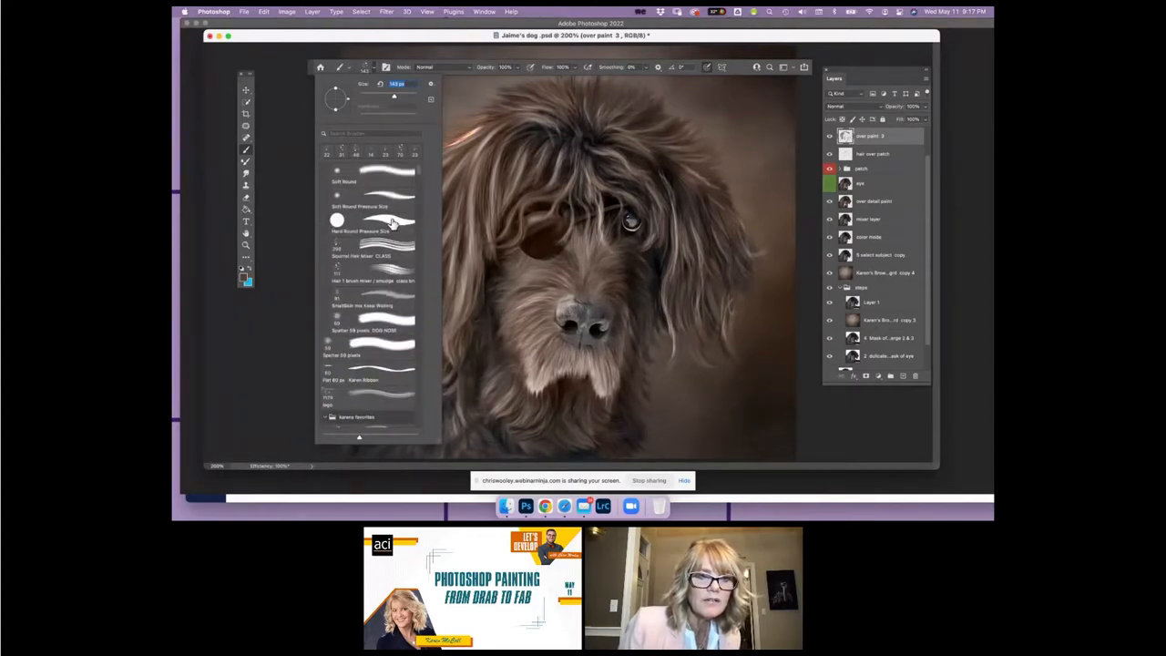
scroll(394, 223, "up", 1)
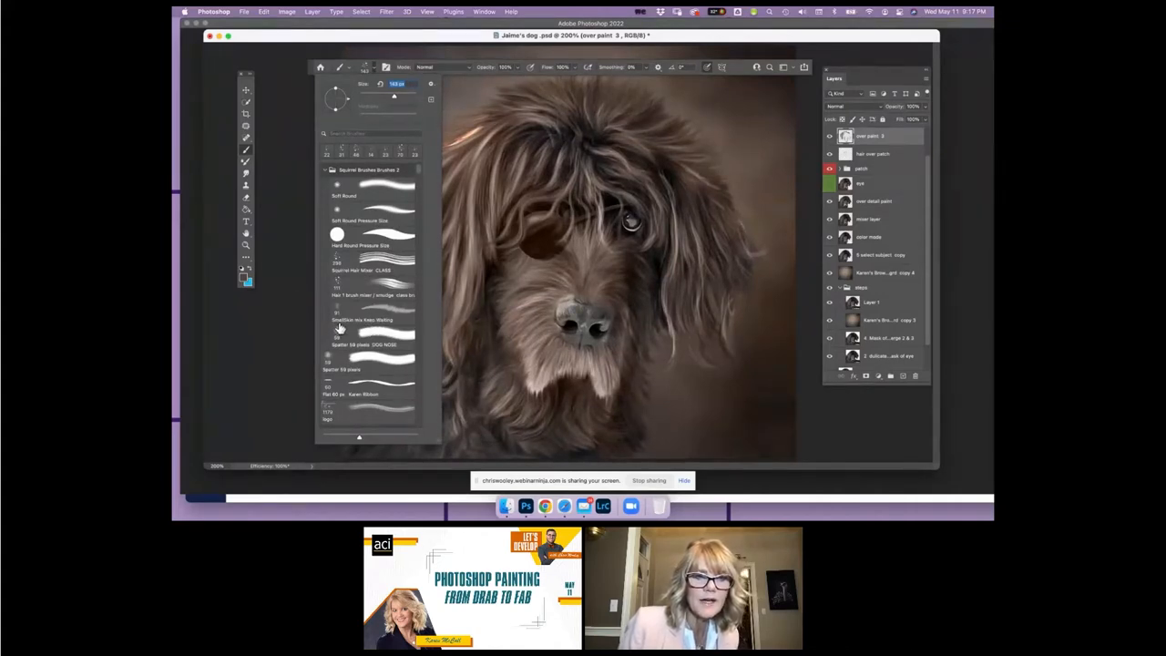
left_click(376, 315)
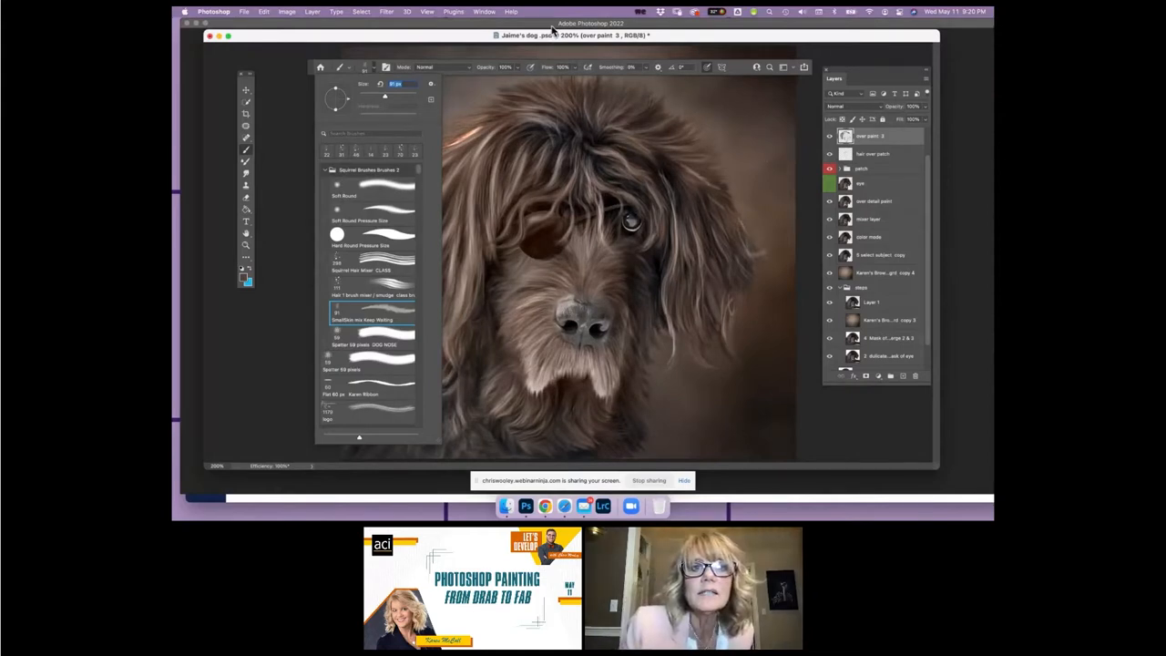
Step: Move the dog portrait's document window slightly down and bring the open contact info page image to the front
mouse_move(487, 36)
left_mouse_down()
mouse_move(482, 124)
mouse_move(483, 73)
left_mouse_up()
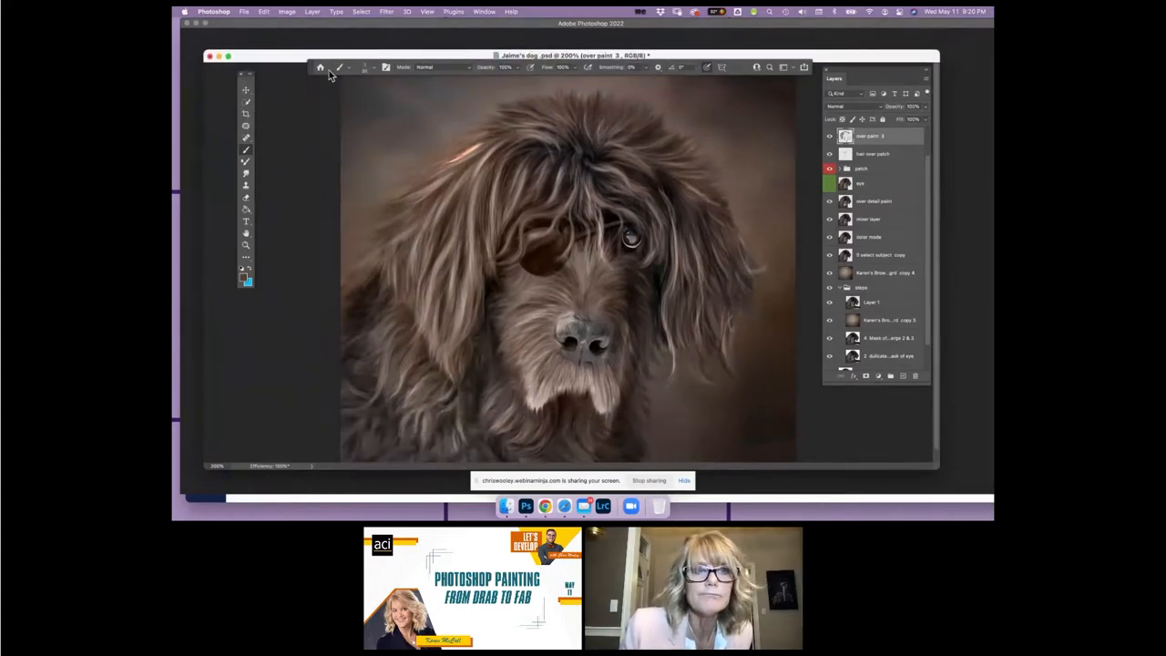
left_click(487, 13)
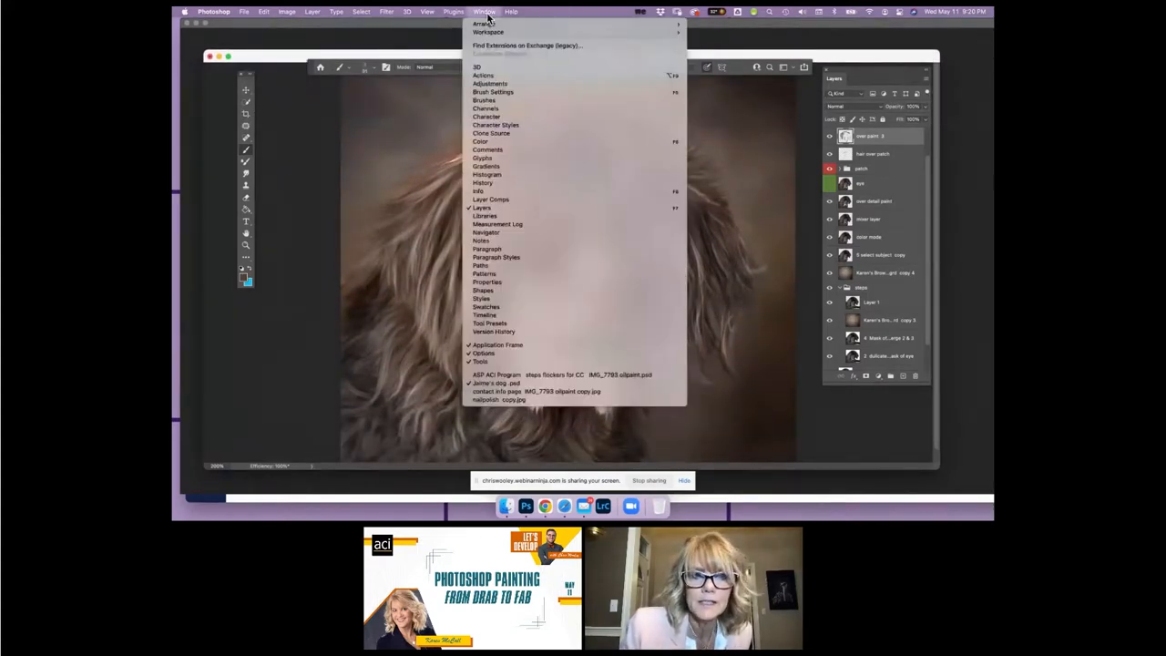
left_click(535, 392)
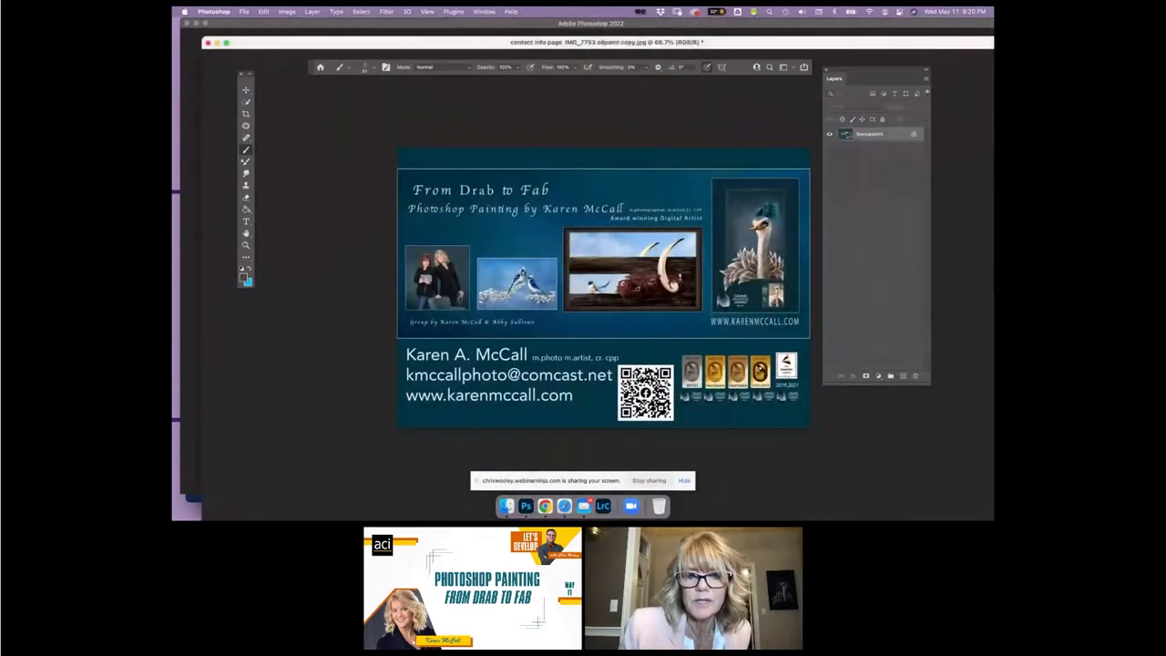